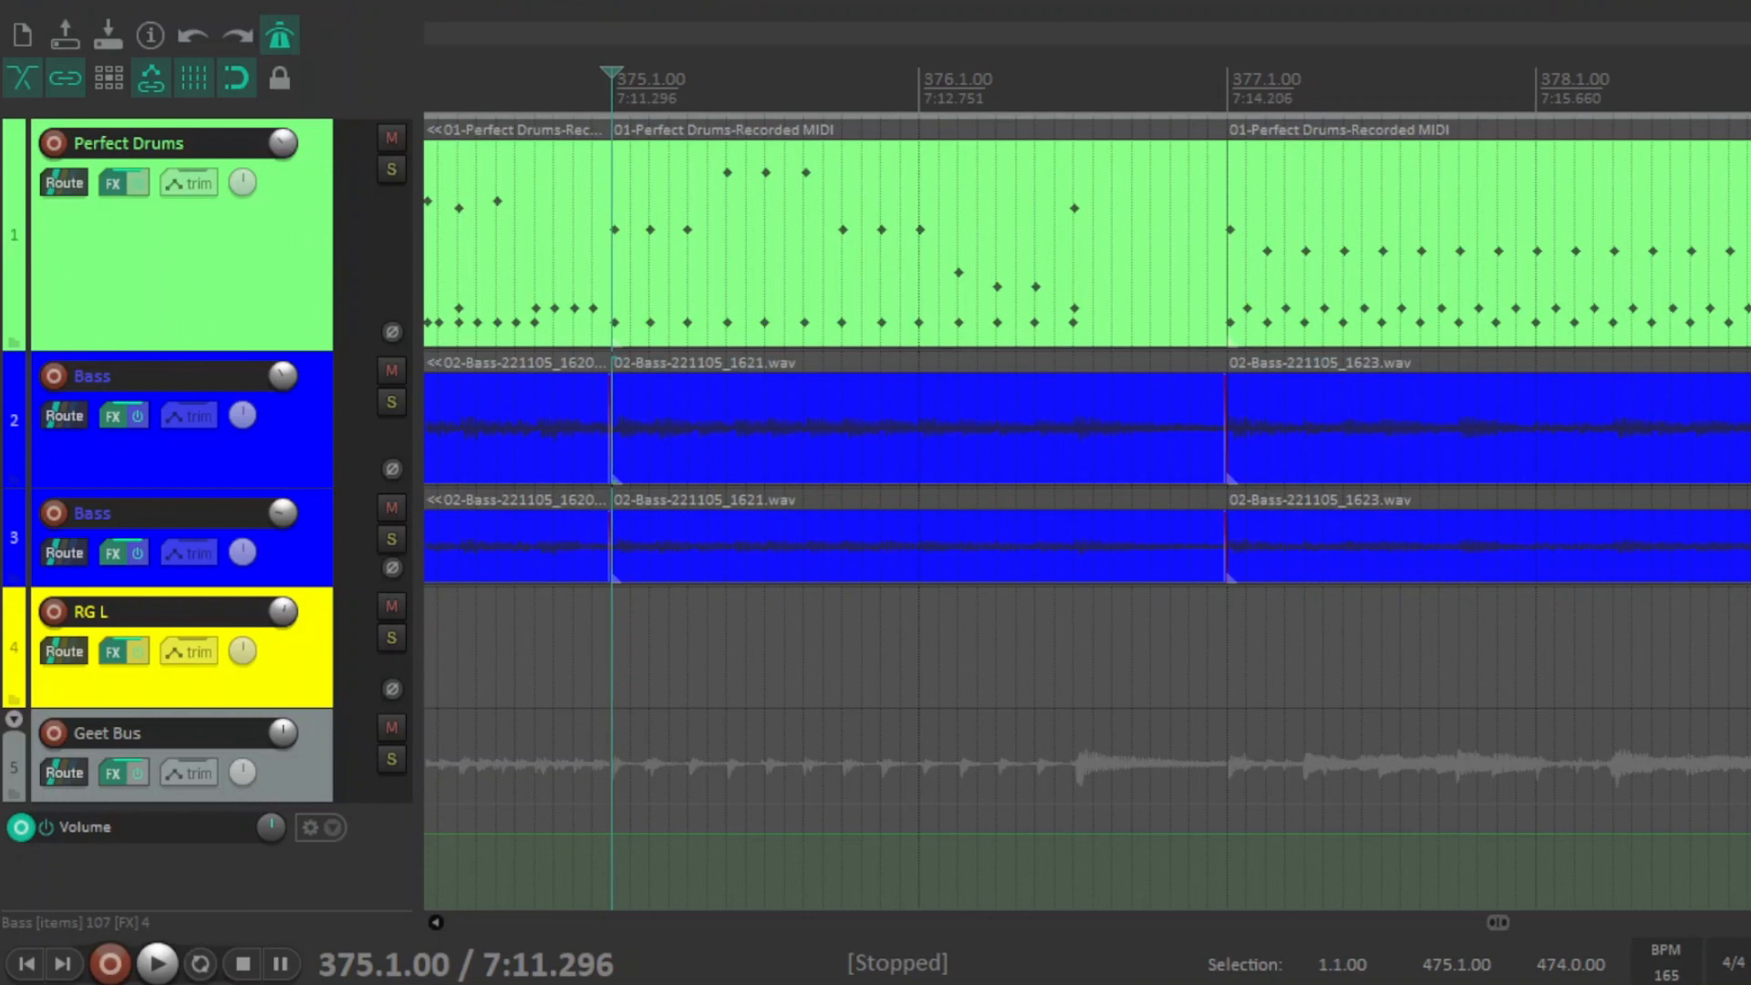
- Play the song from measure 375 to about measure 433 while looking over the drum, bass, guitar and vocal tracks
{"action": "key", "text": "space"}
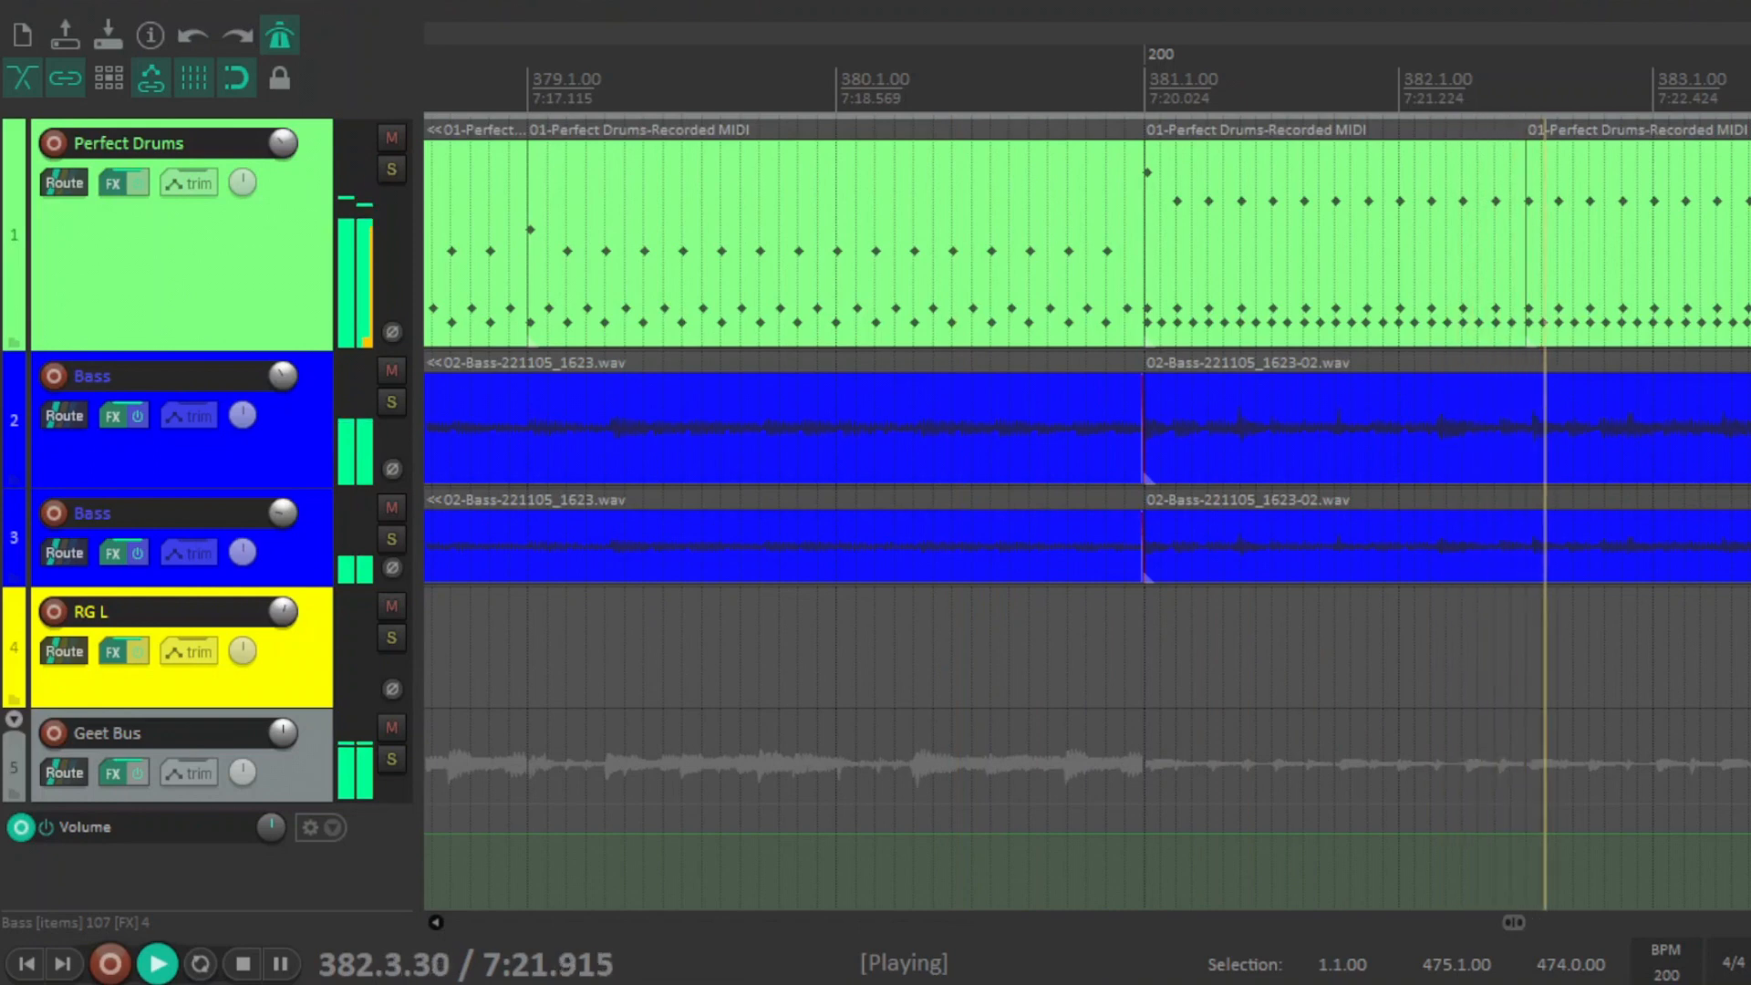
{"action": "scroll", "coordinate": [1087, 514], "scroll_direction": "down", "scroll_amount": 10}
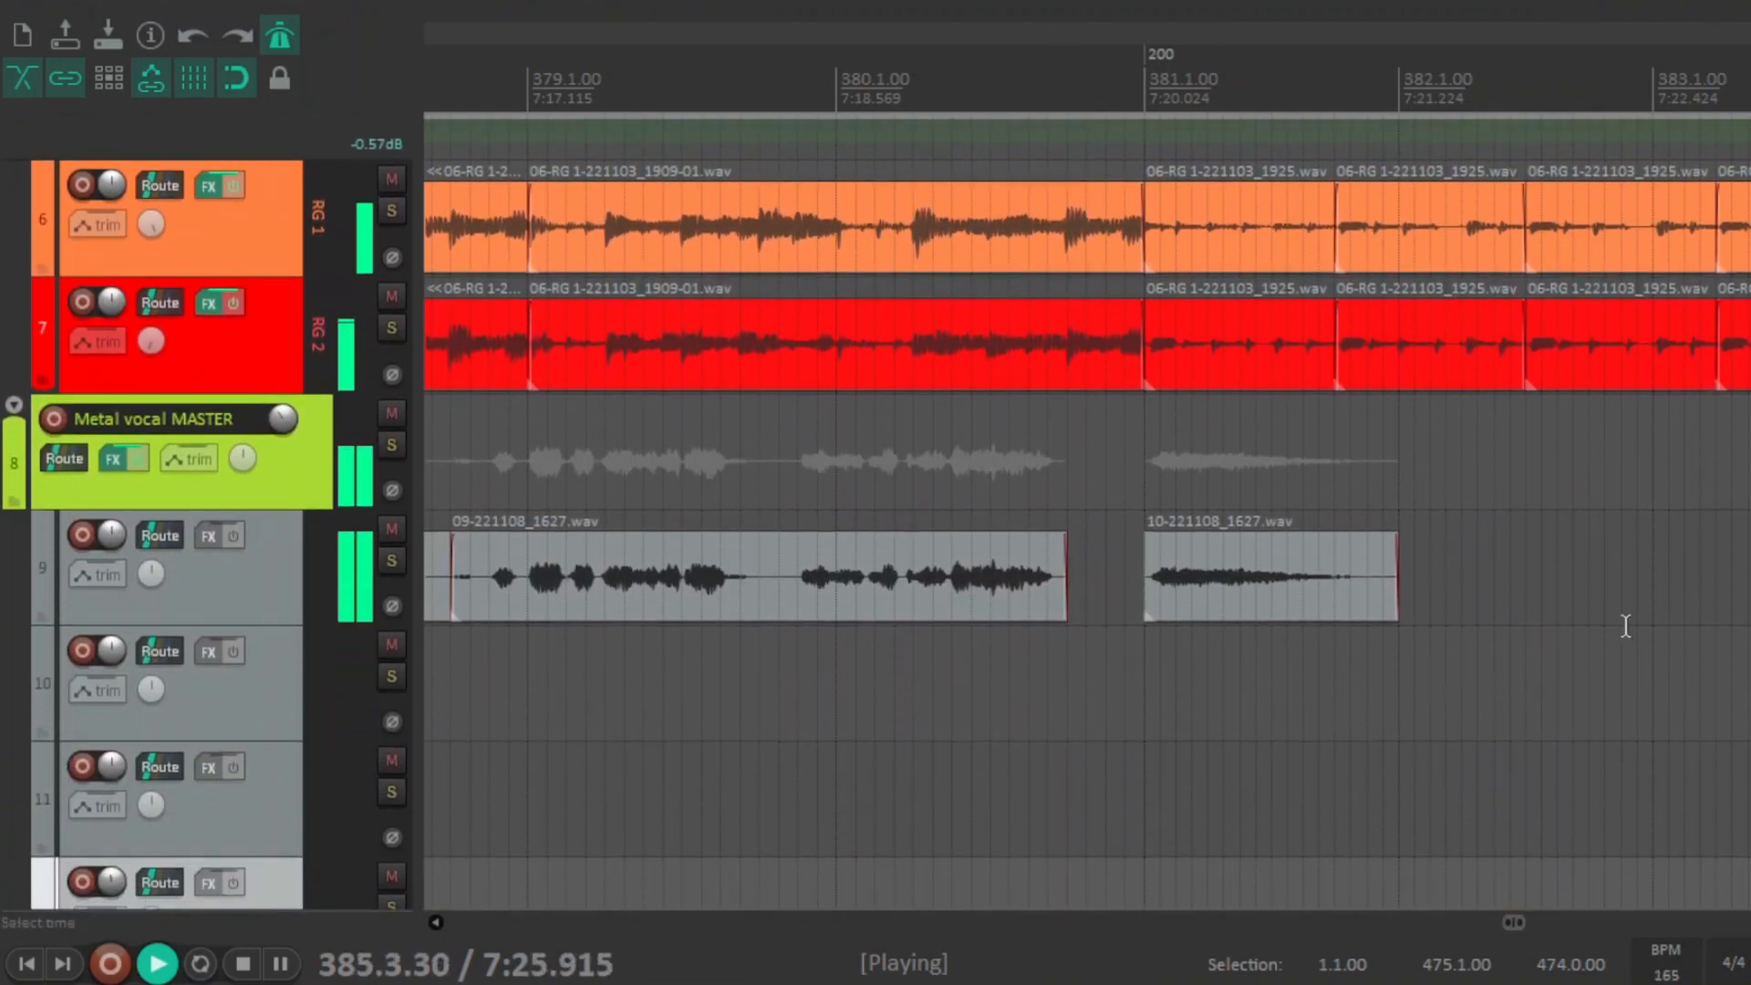
{"action": "left_click_drag", "start_coordinate": [1519, 923], "coordinate": [1546, 922]}
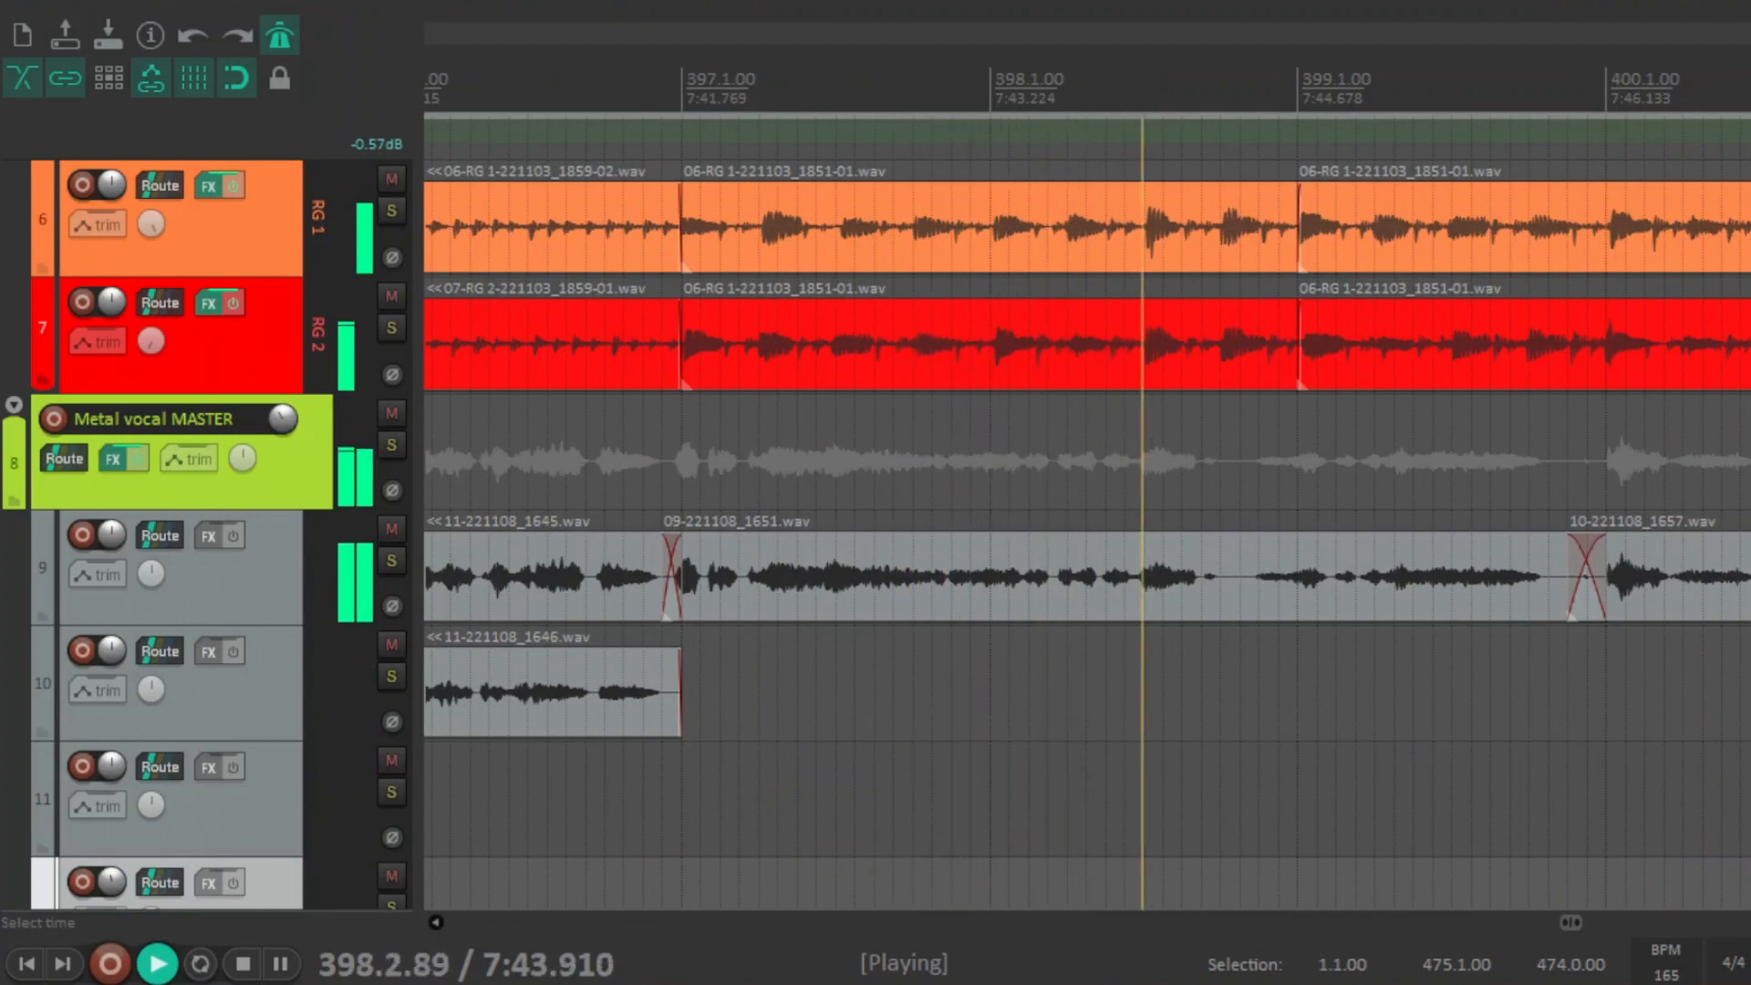
{"action": "scroll", "coordinate": [1086, 514], "scroll_direction": "up", "scroll_amount": 6}
{"action": "scroll", "coordinate": [1086, 514], "scroll_direction": "up", "scroll_amount": 1}
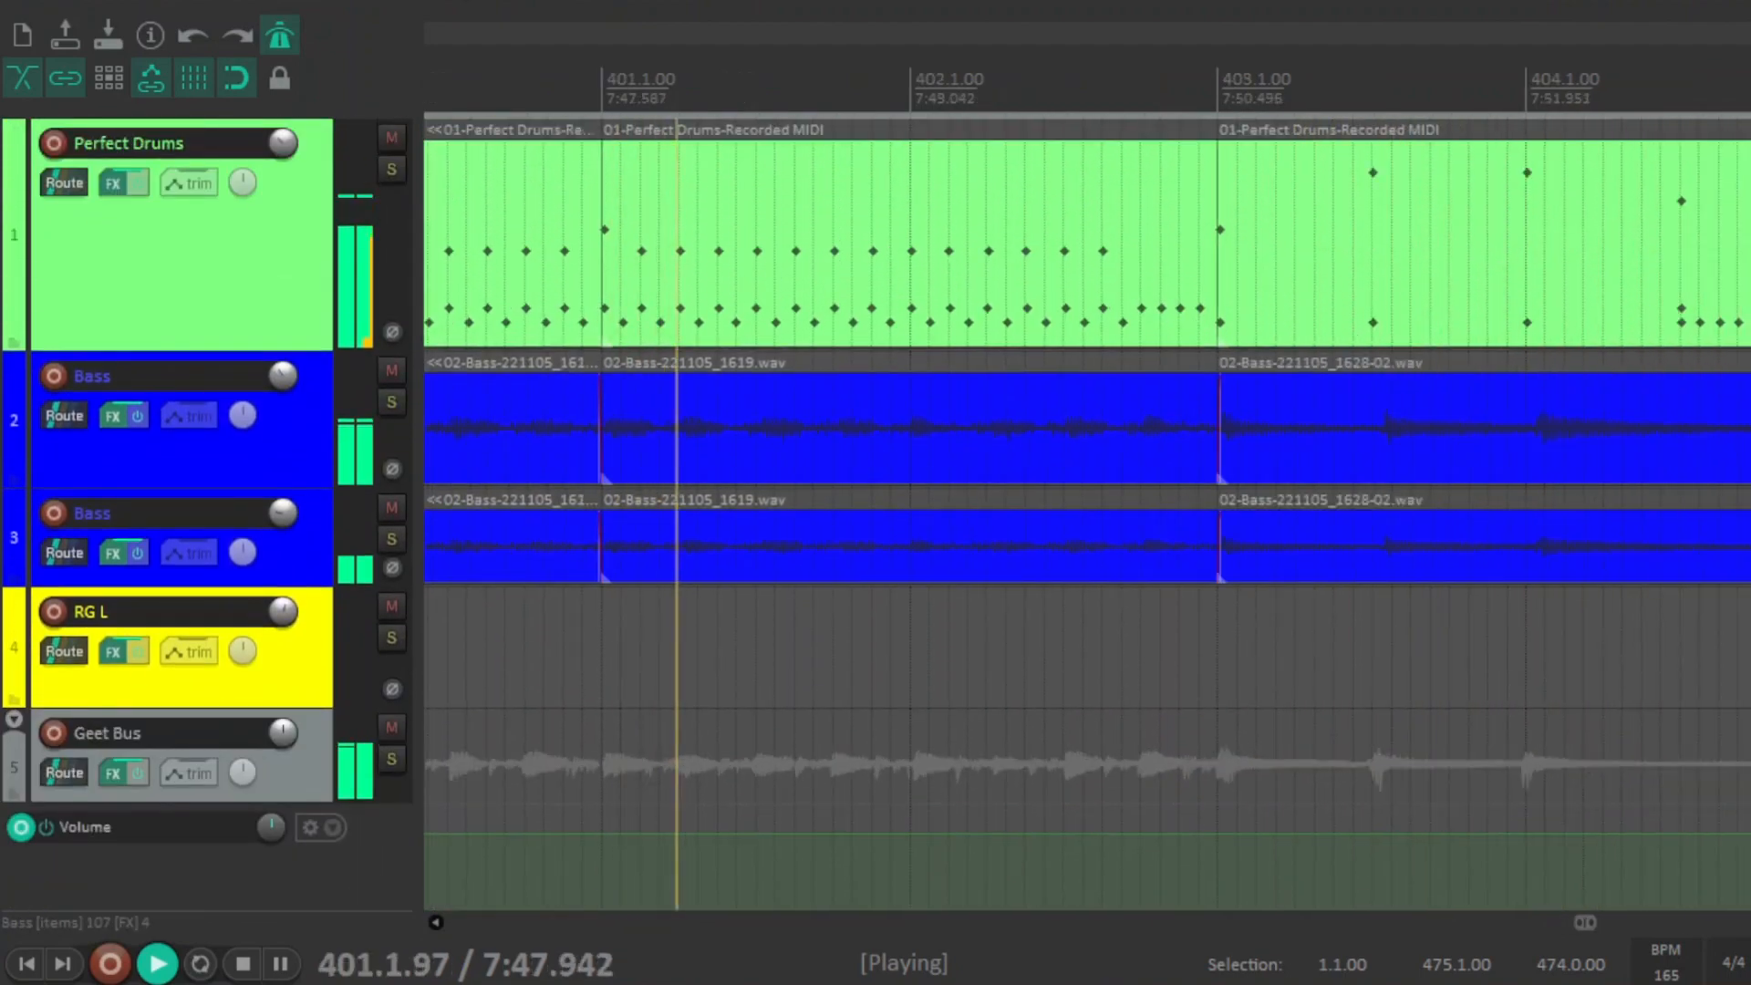
{"action": "scroll", "coordinate": [1087, 515], "scroll_direction": "down", "scroll_amount": 3}
{"action": "scroll", "coordinate": [1086, 515], "scroll_direction": "down", "scroll_amount": 4}
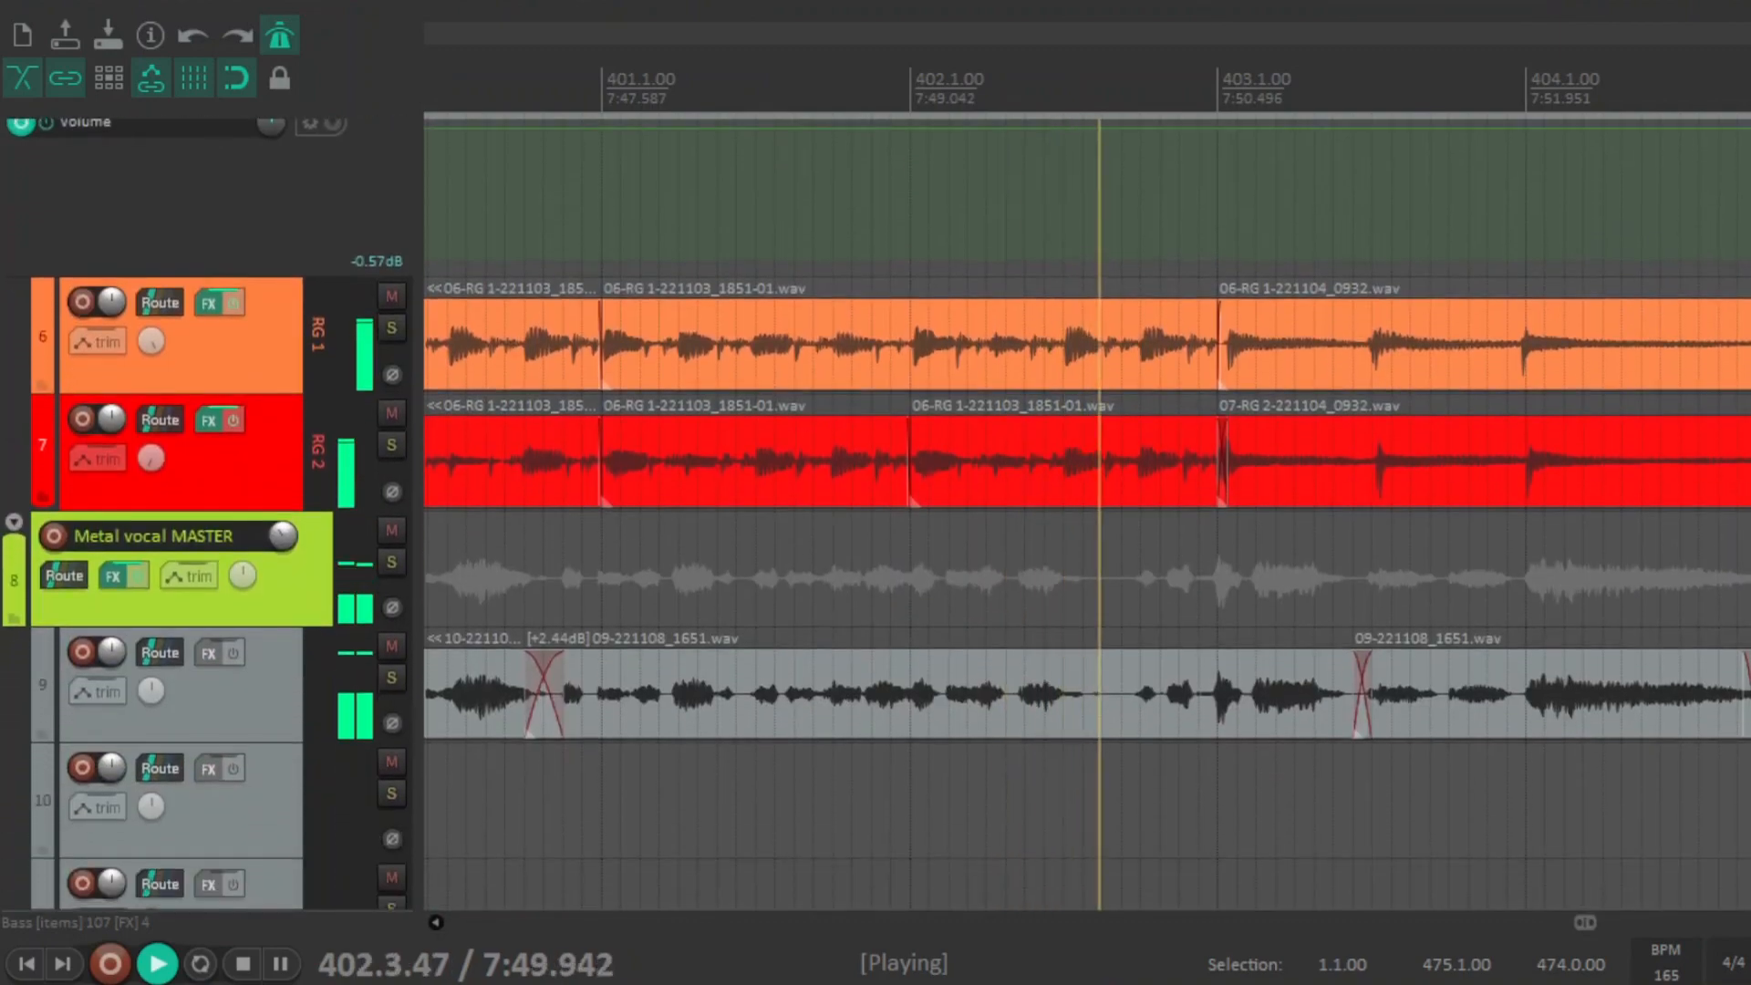
{"action": "scroll", "coordinate": [1087, 514], "scroll_direction": "down", "scroll_amount": 4}
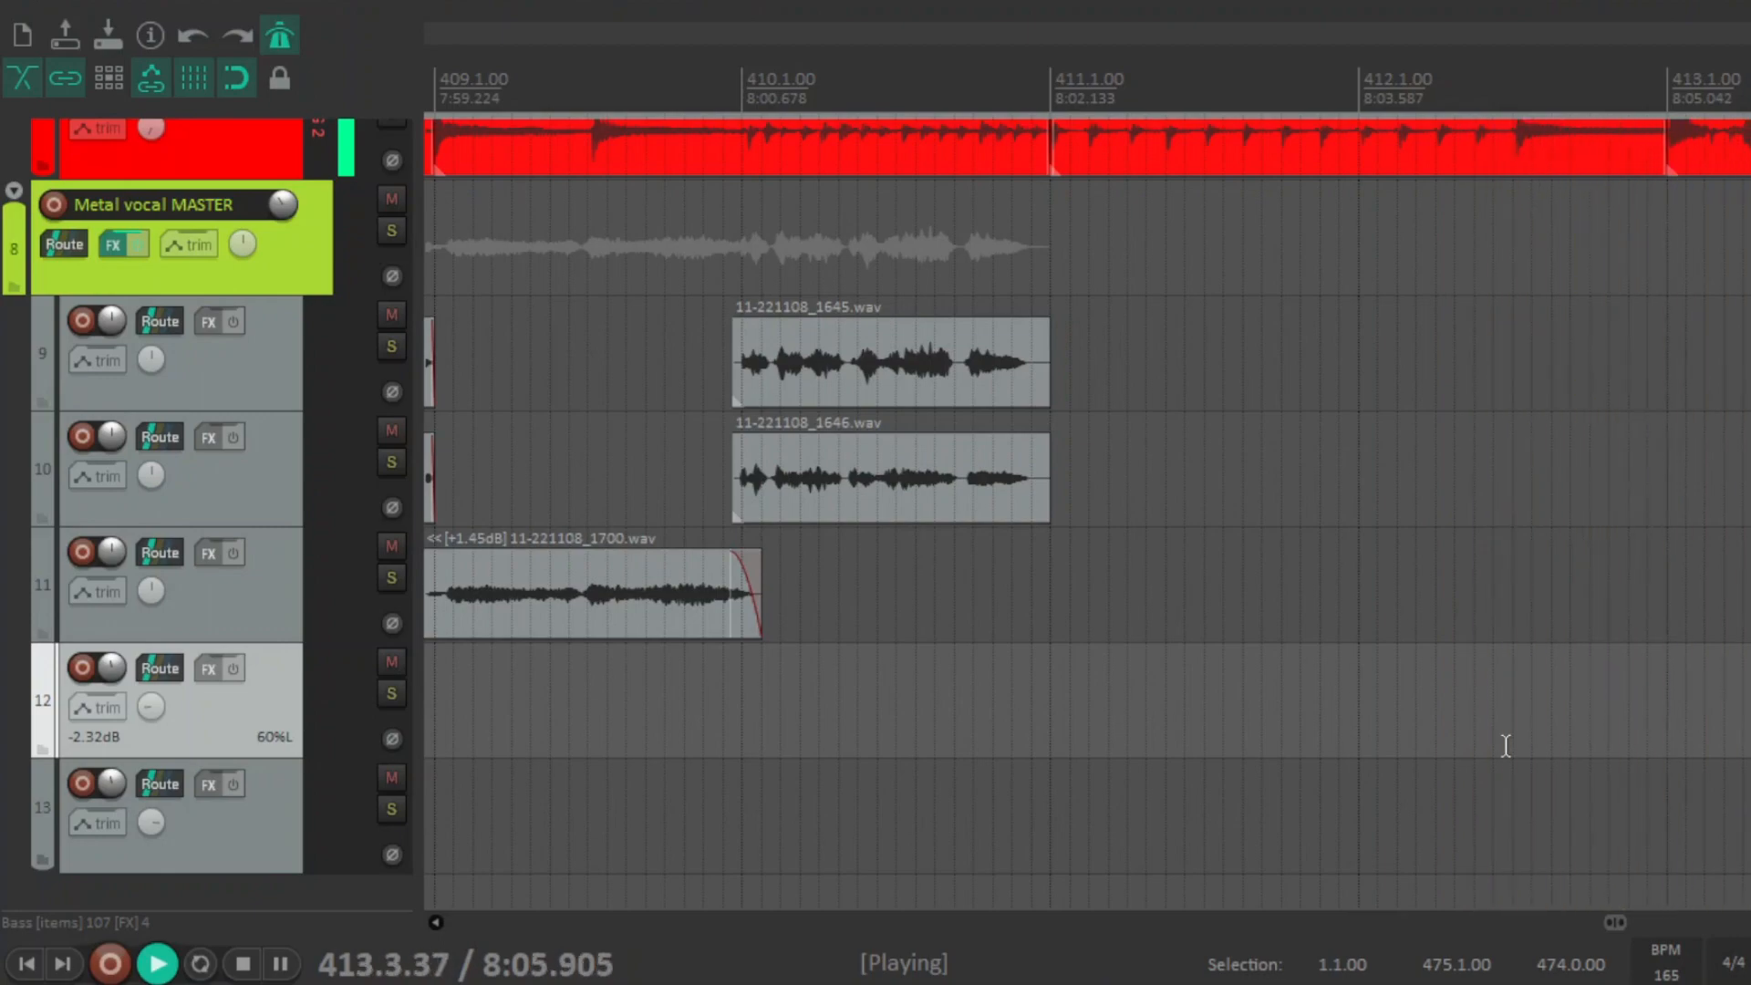
{"action": "scroll", "coordinate": [1530, 746], "scroll_direction": "up", "scroll_amount": 15}
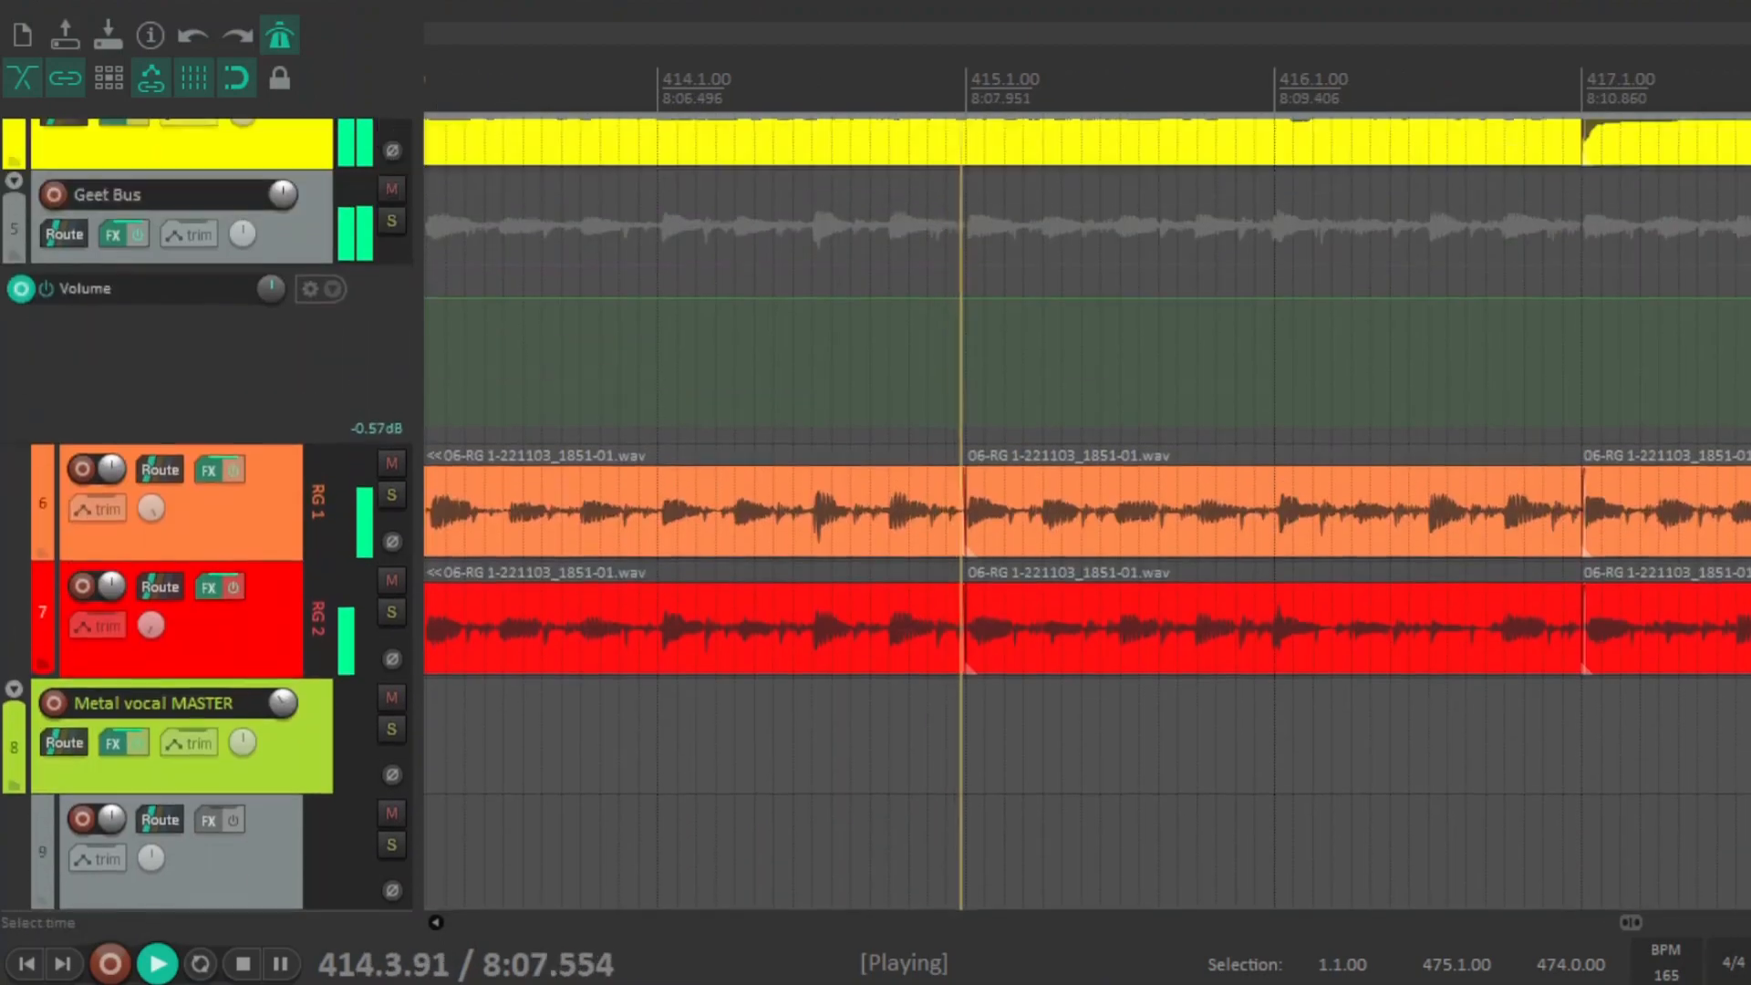
{"action": "scroll", "coordinate": [1528, 340], "scroll_direction": "up", "scroll_amount": 1}
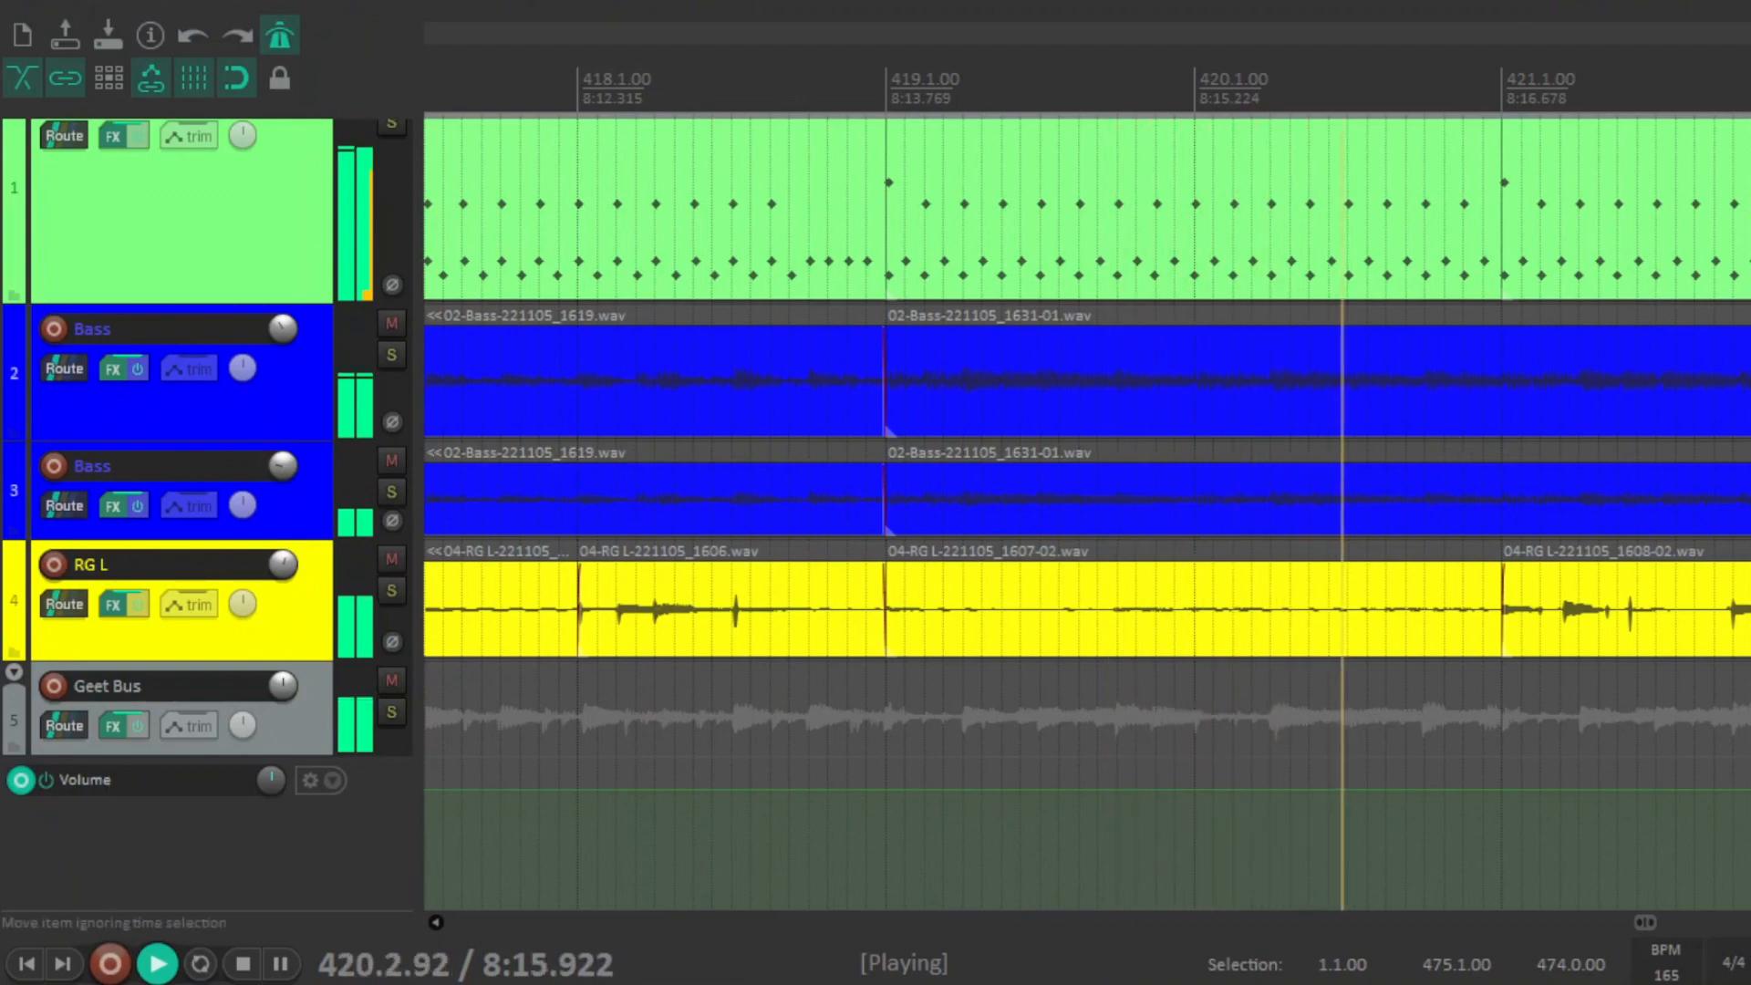
{"action": "scroll", "coordinate": [1455, 449], "scroll_direction": "up", "scroll_amount": 1}
{"action": "scroll", "coordinate": [1455, 449], "scroll_direction": "down", "scroll_amount": 8}
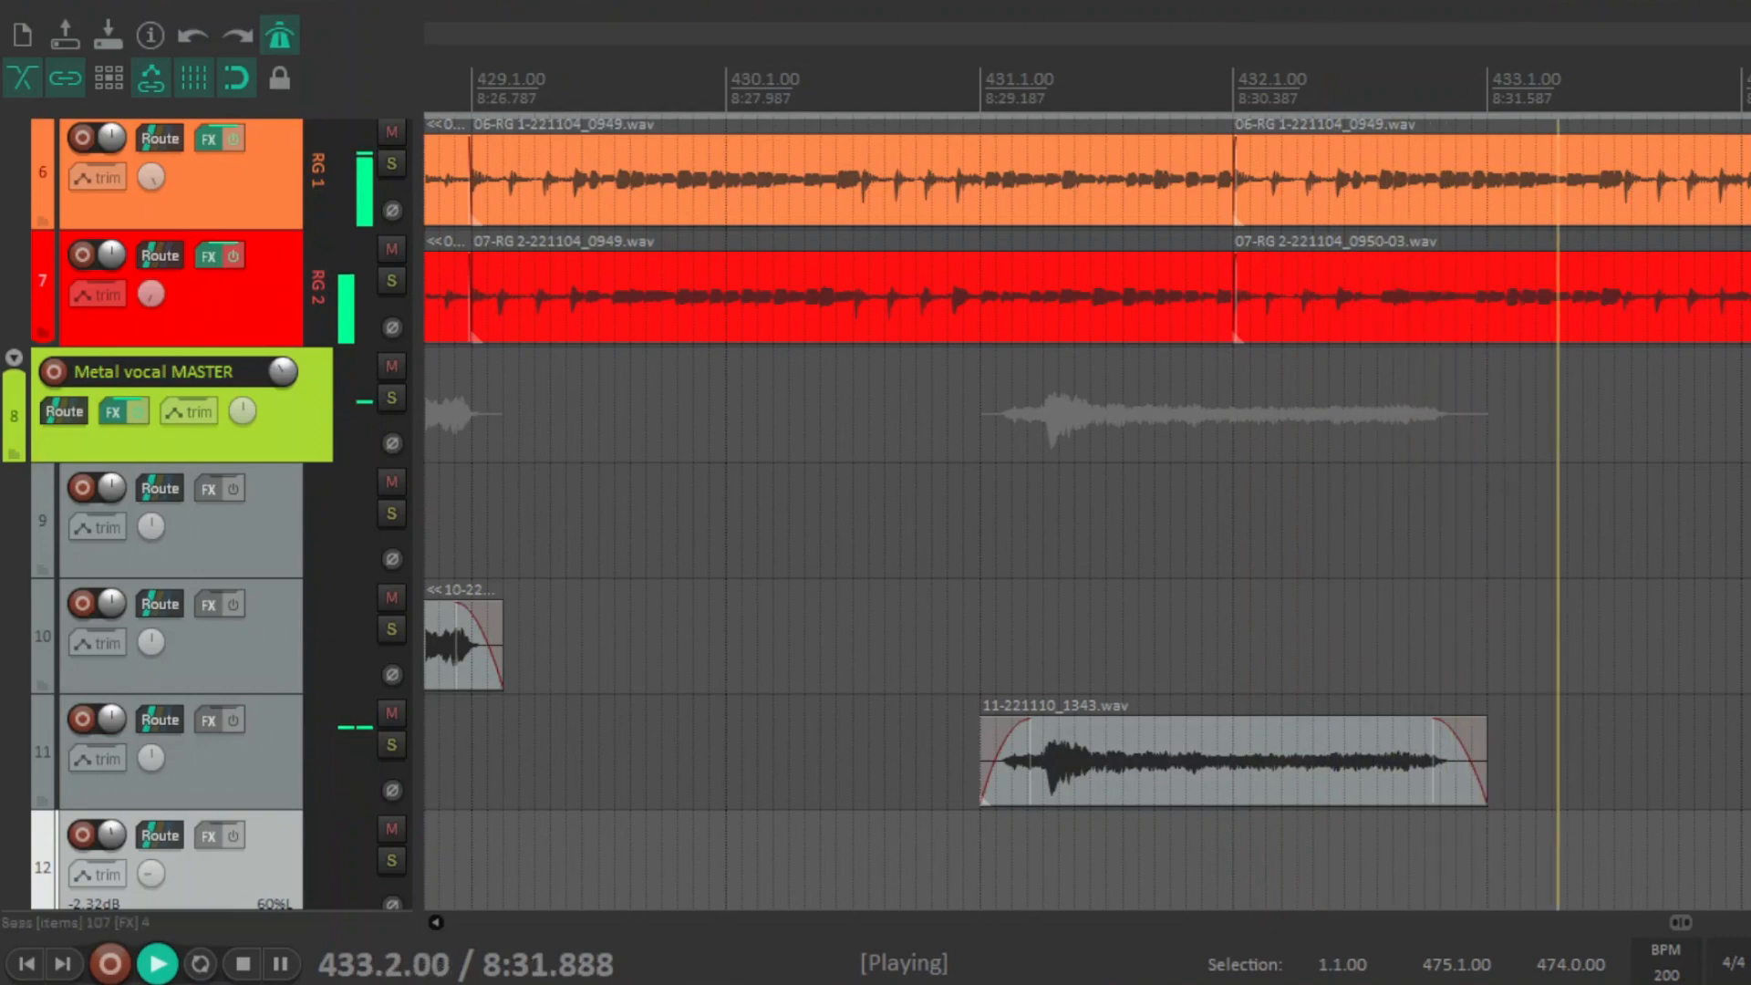
{"action": "key", "text": "space"}
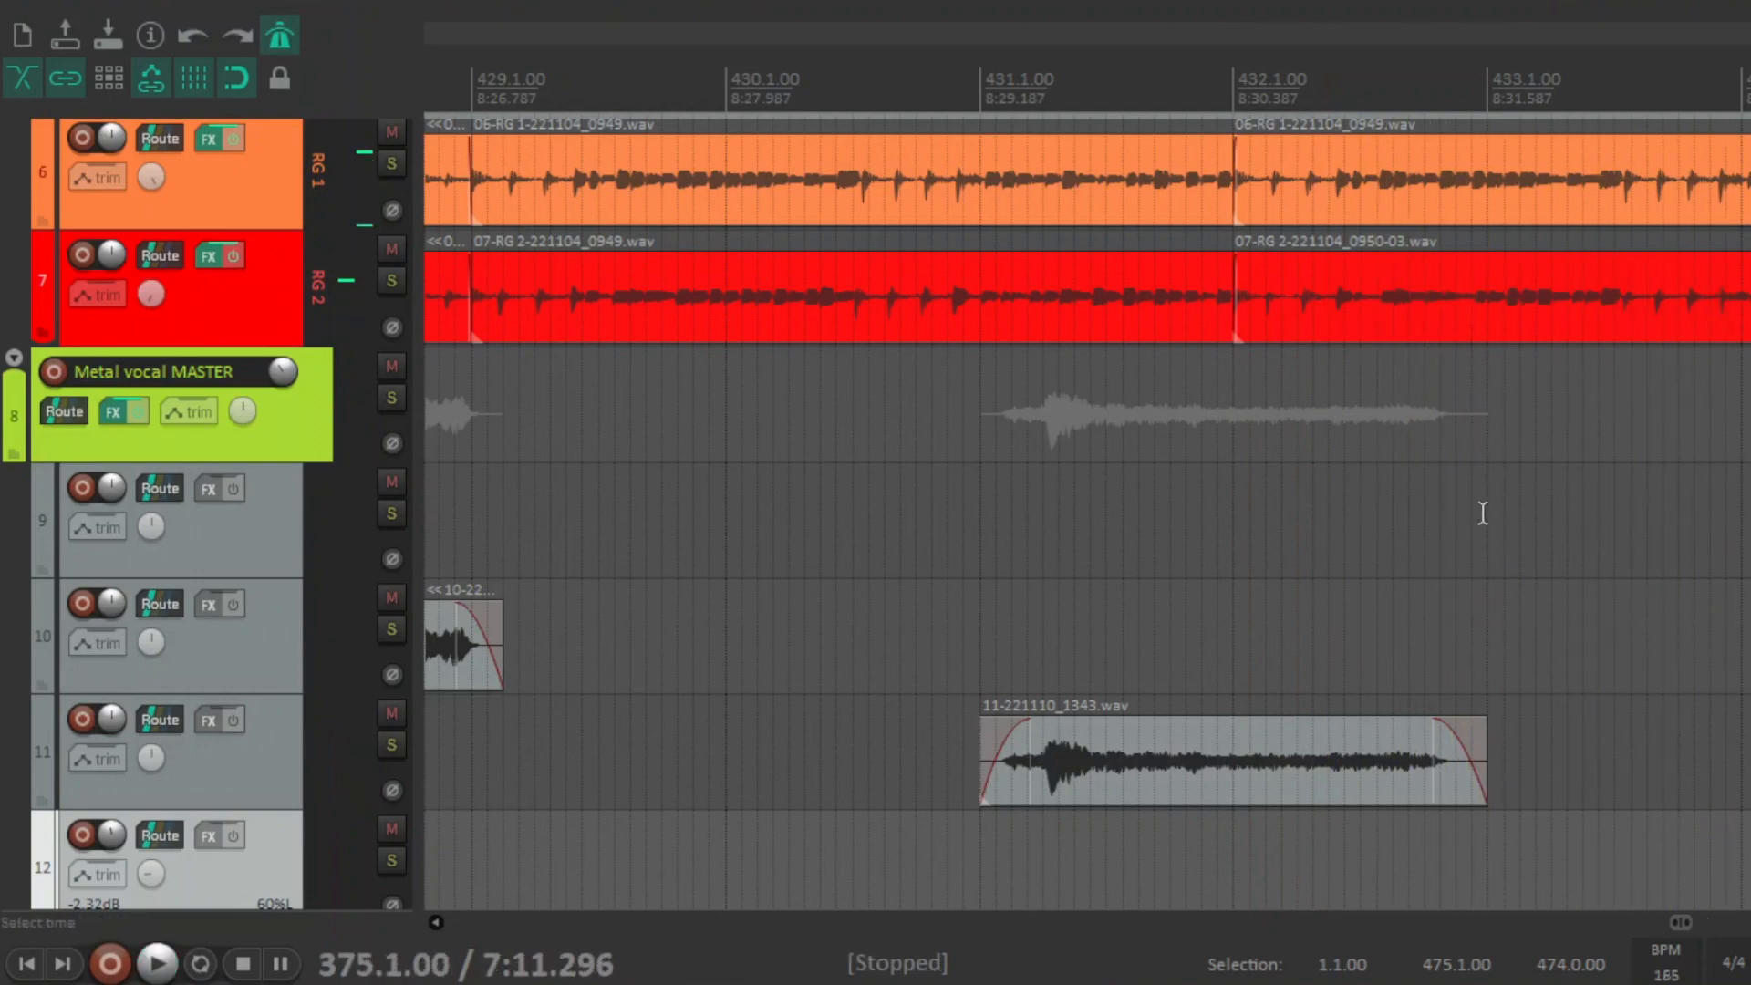
- Open the Perfect Drums track's effects chain and examine the Ugritone Drums channel effects and one-shot samples
{"action": "scroll", "coordinate": [1484, 513], "scroll_direction": "up", "scroll_amount": 8}
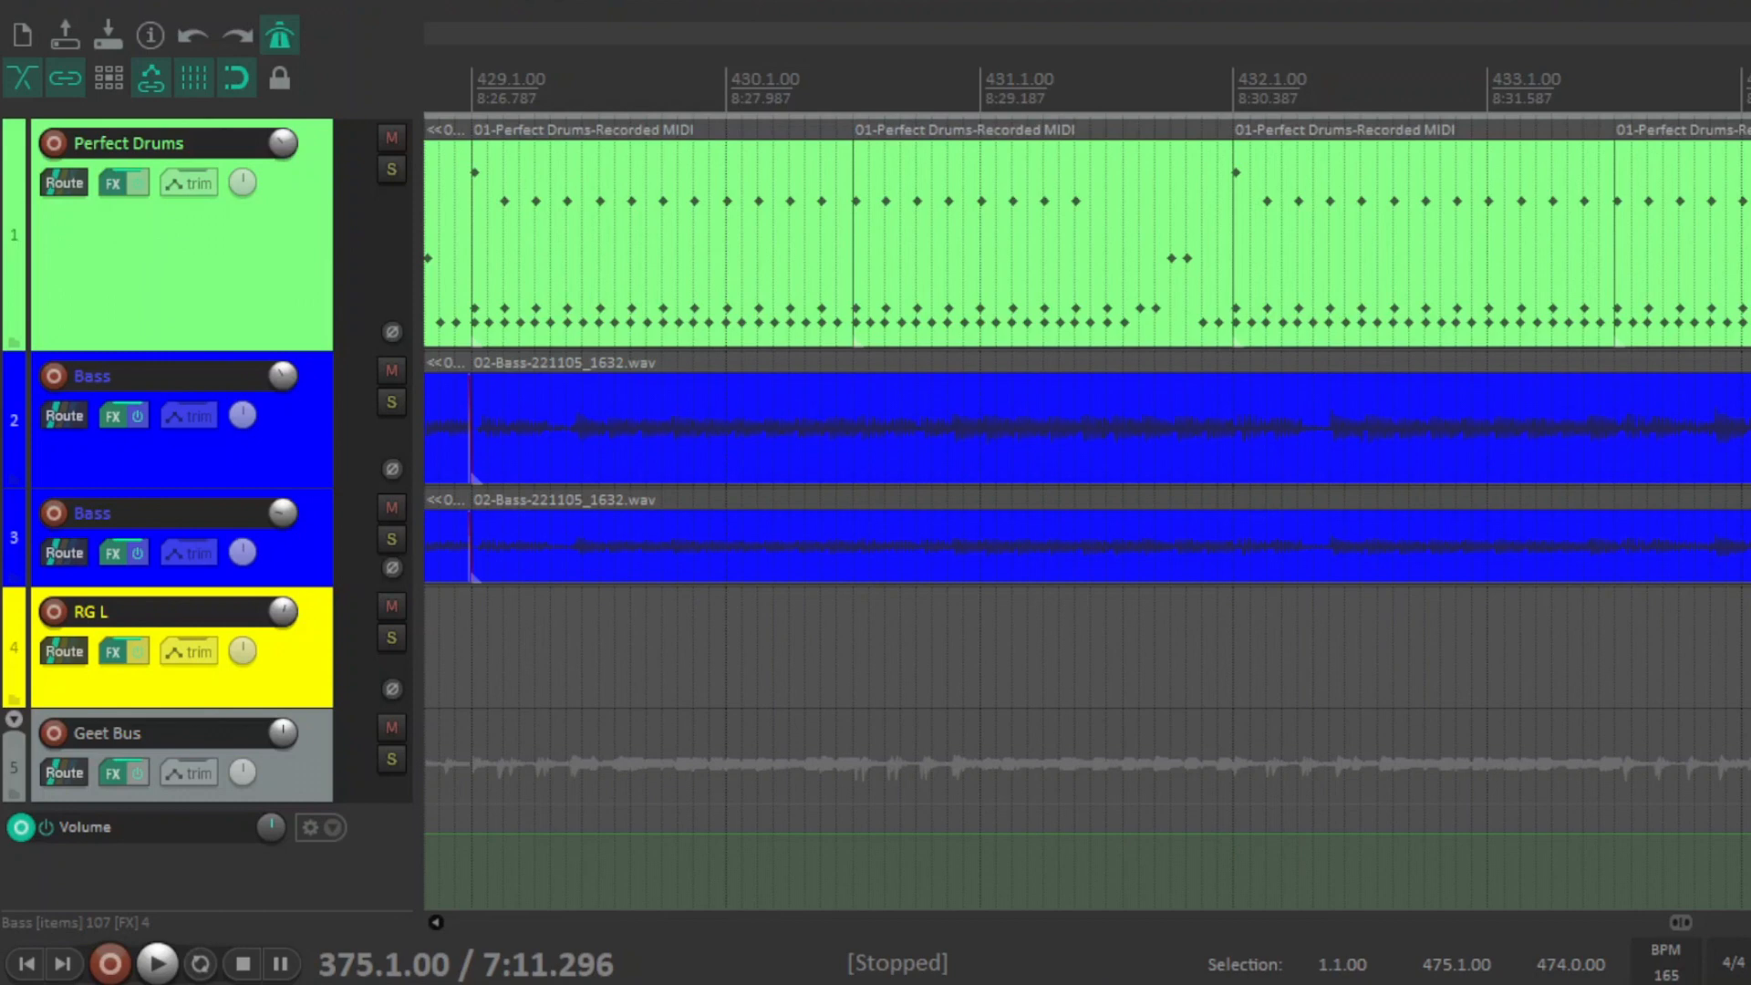
{"action": "left_click", "coordinate": [114, 185]}
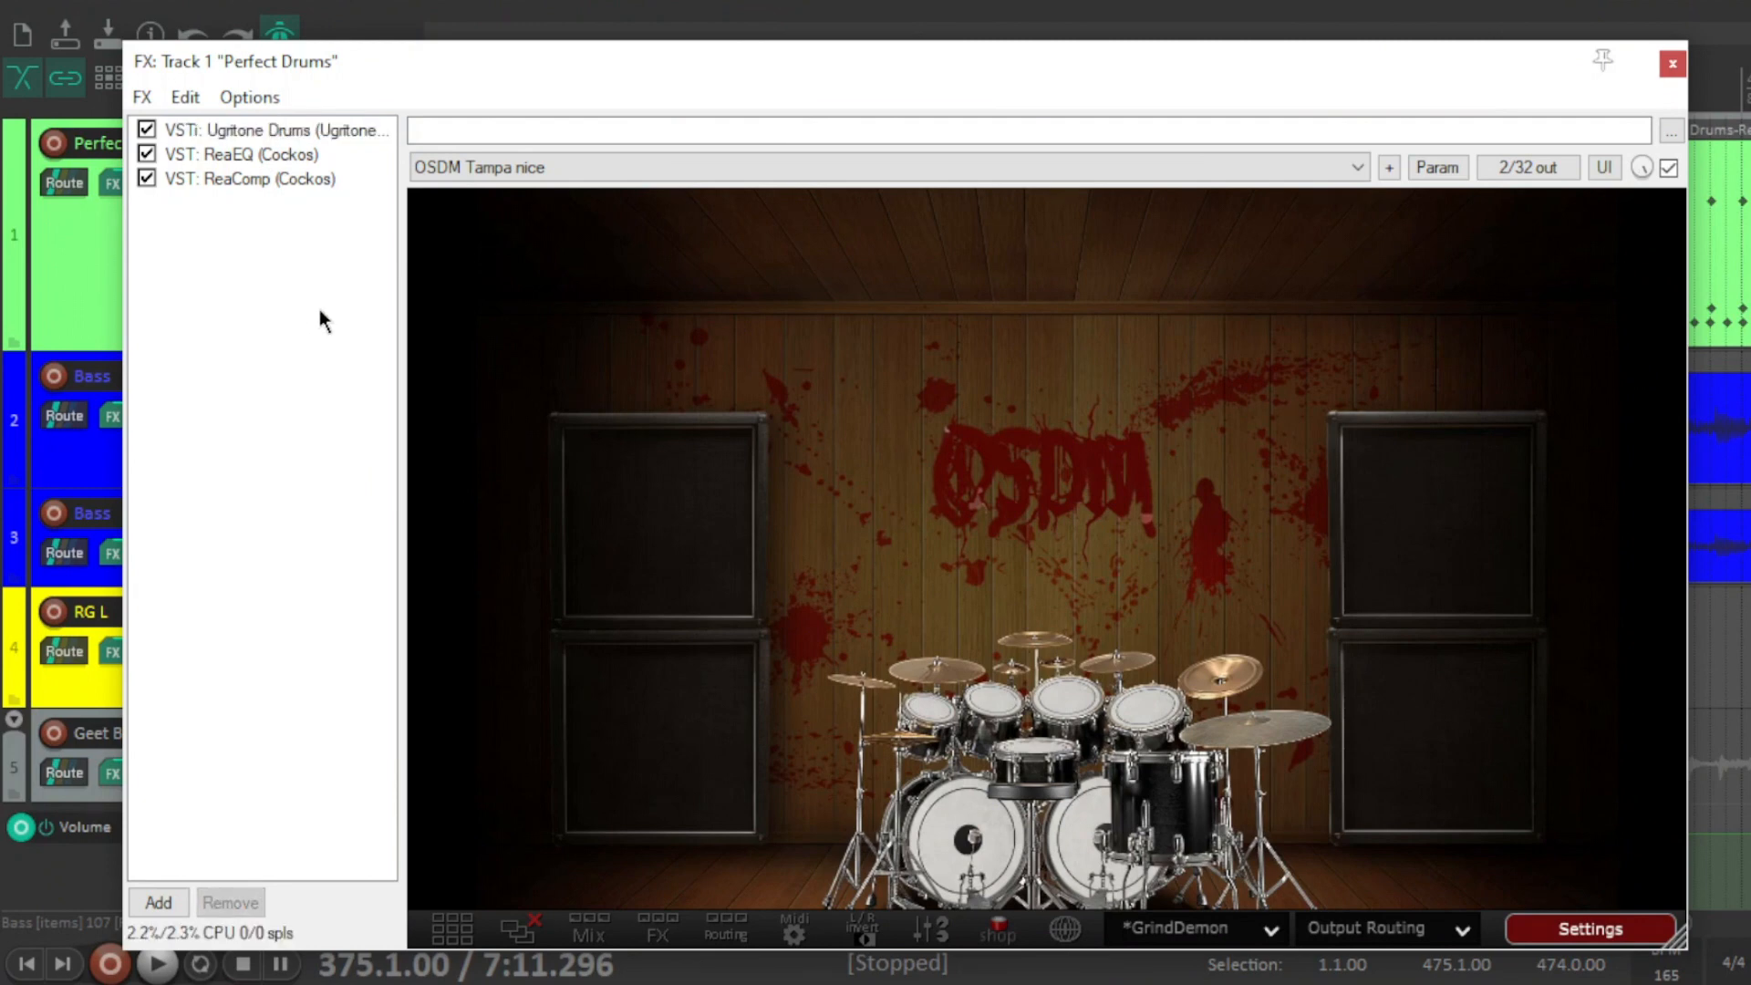
{"action": "left_click_drag", "start_coordinate": [675, 69], "coordinate": [660, 56]}
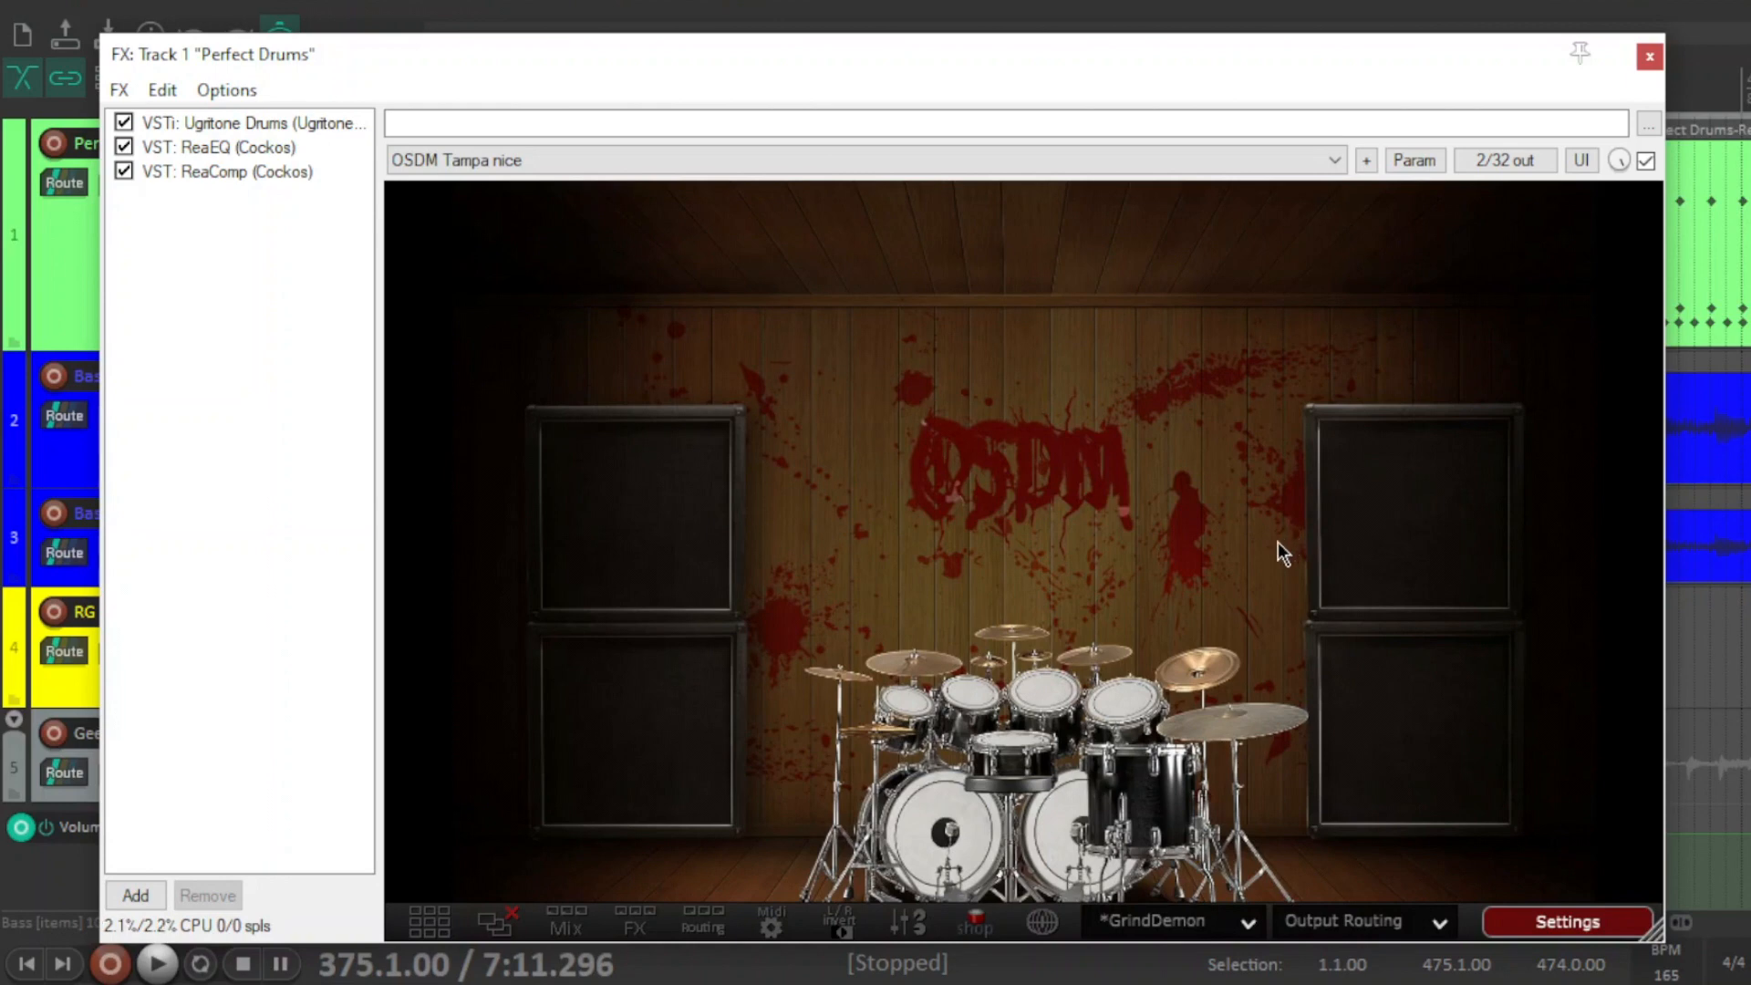
{"action": "left_click", "coordinate": [1249, 924]}
{"action": "left_click", "coordinate": [1250, 926]}
{"action": "left_click", "coordinate": [636, 921]}
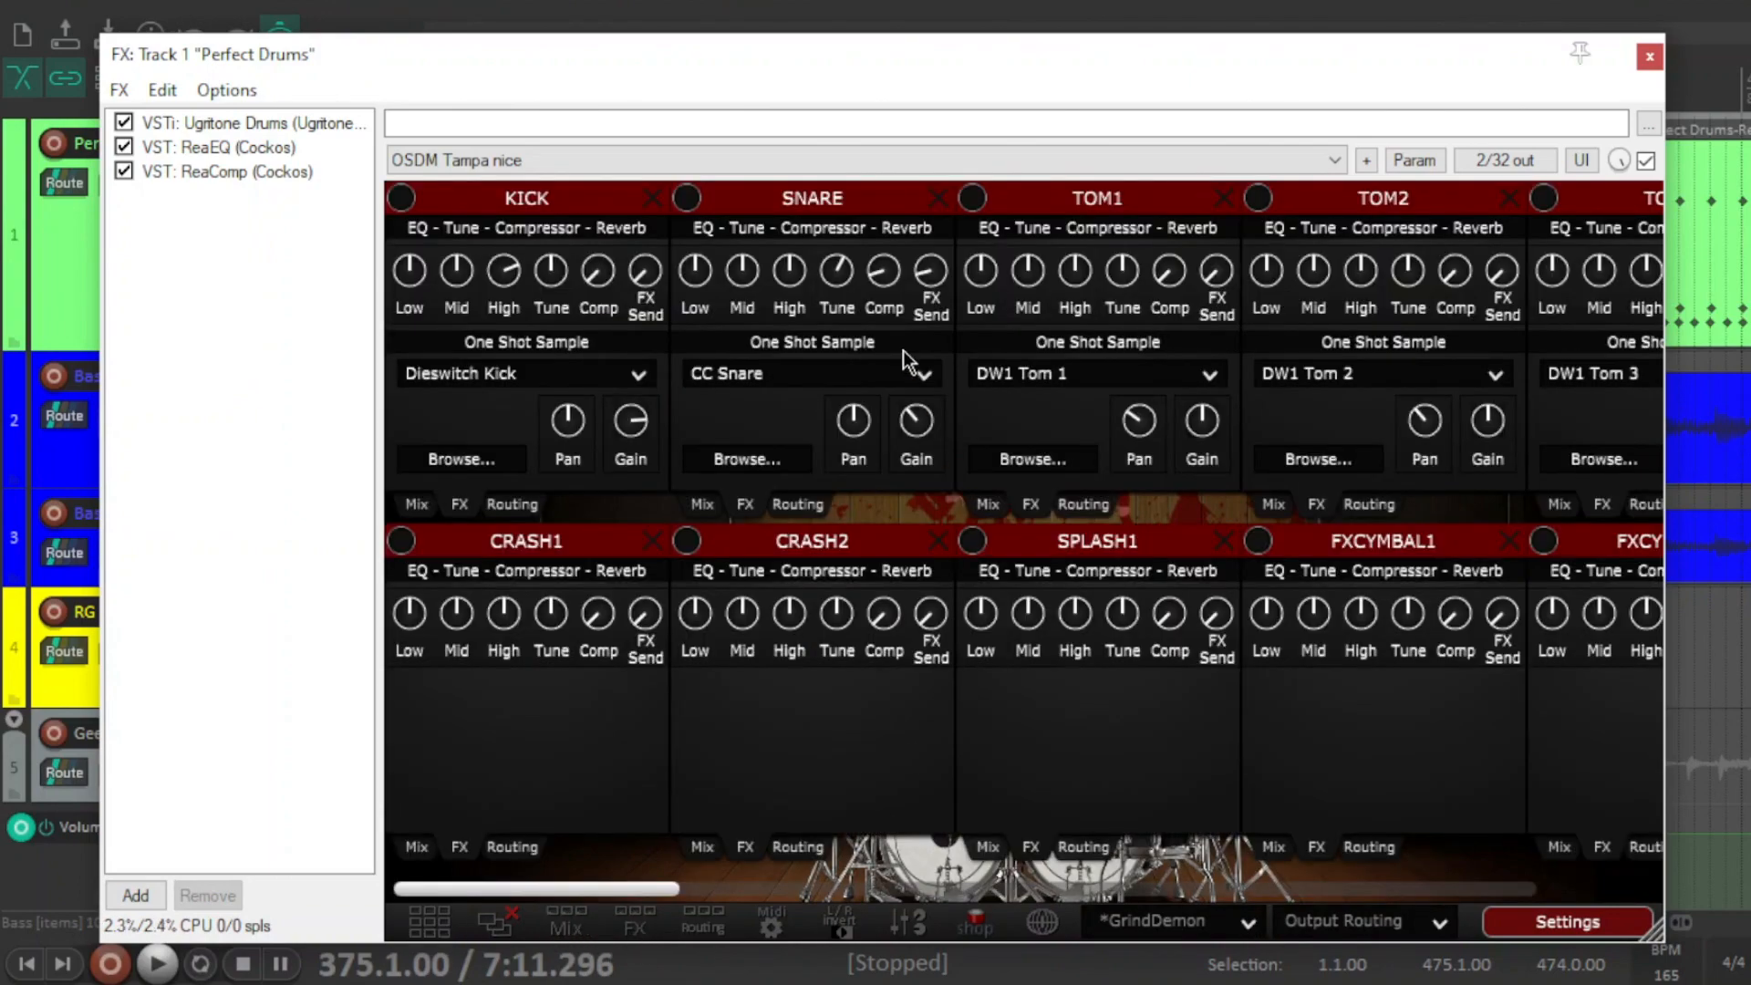
{"action": "mouse_move", "coordinate": [885, 287]}
{"action": "left_click_drag", "start_coordinate": [655, 888], "coordinate": [575, 899]}
{"action": "left_click", "coordinate": [501, 920]}
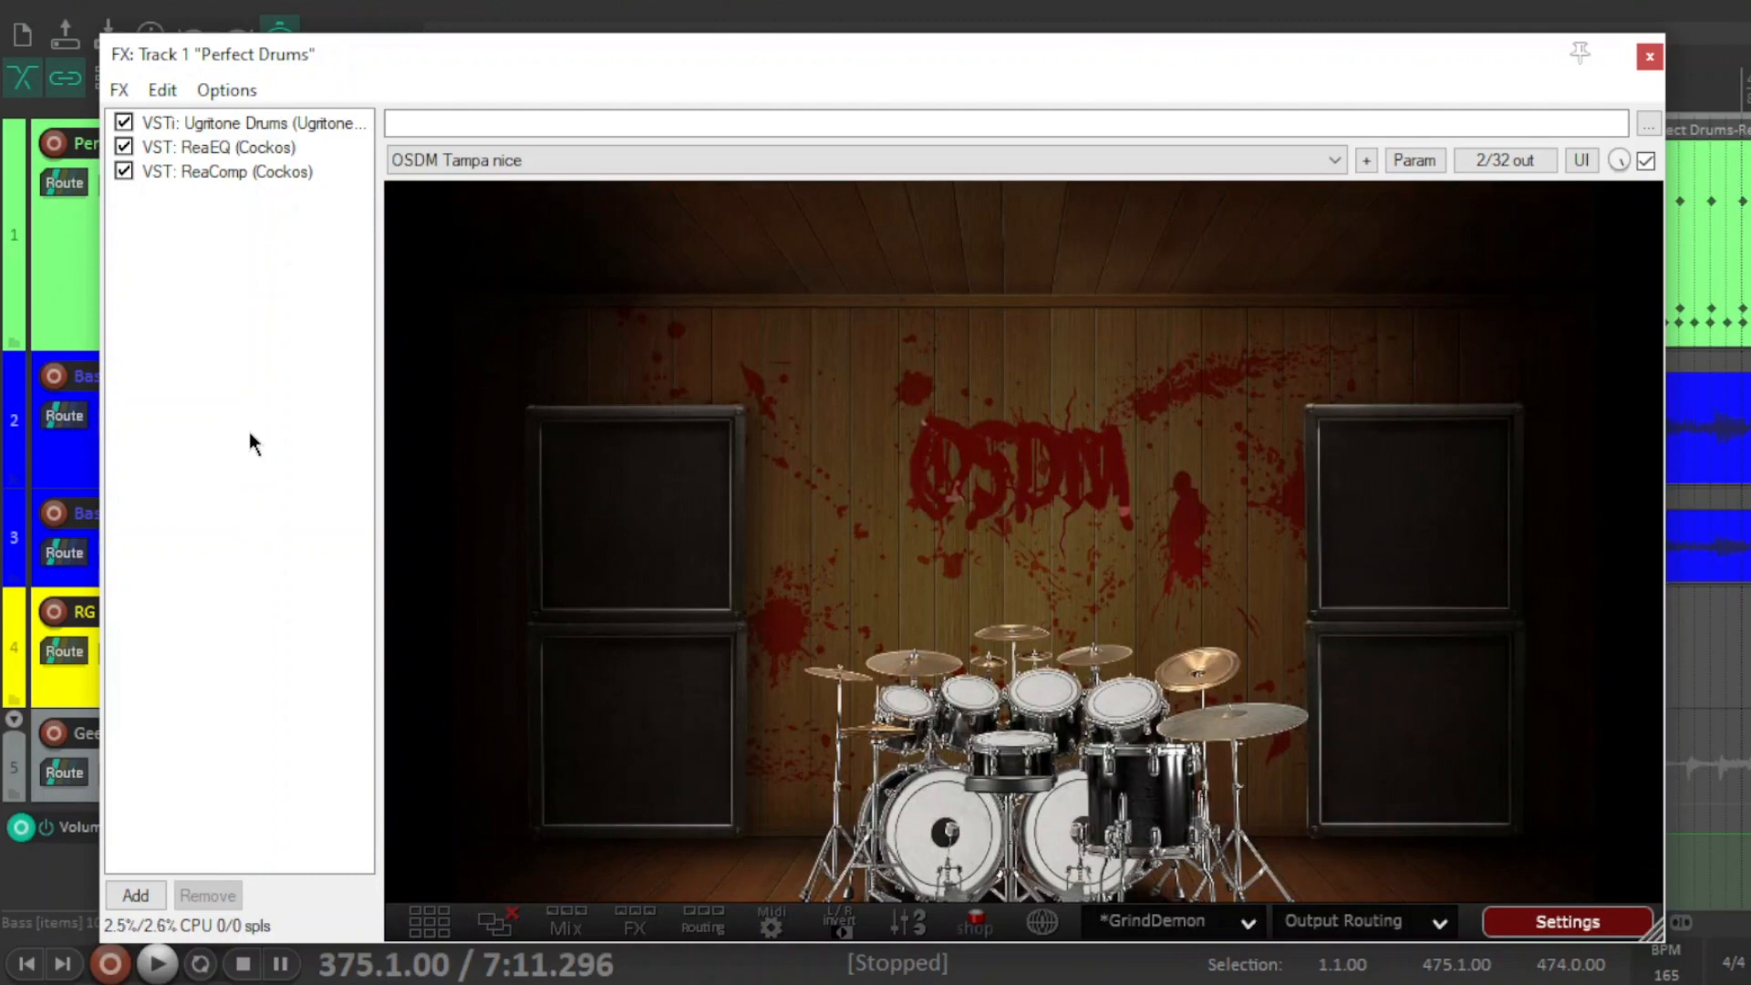
- Review the ReaEQ curve and the ReaComp settings on the Perfect Drums track
{"action": "left_click", "coordinate": [255, 150]}
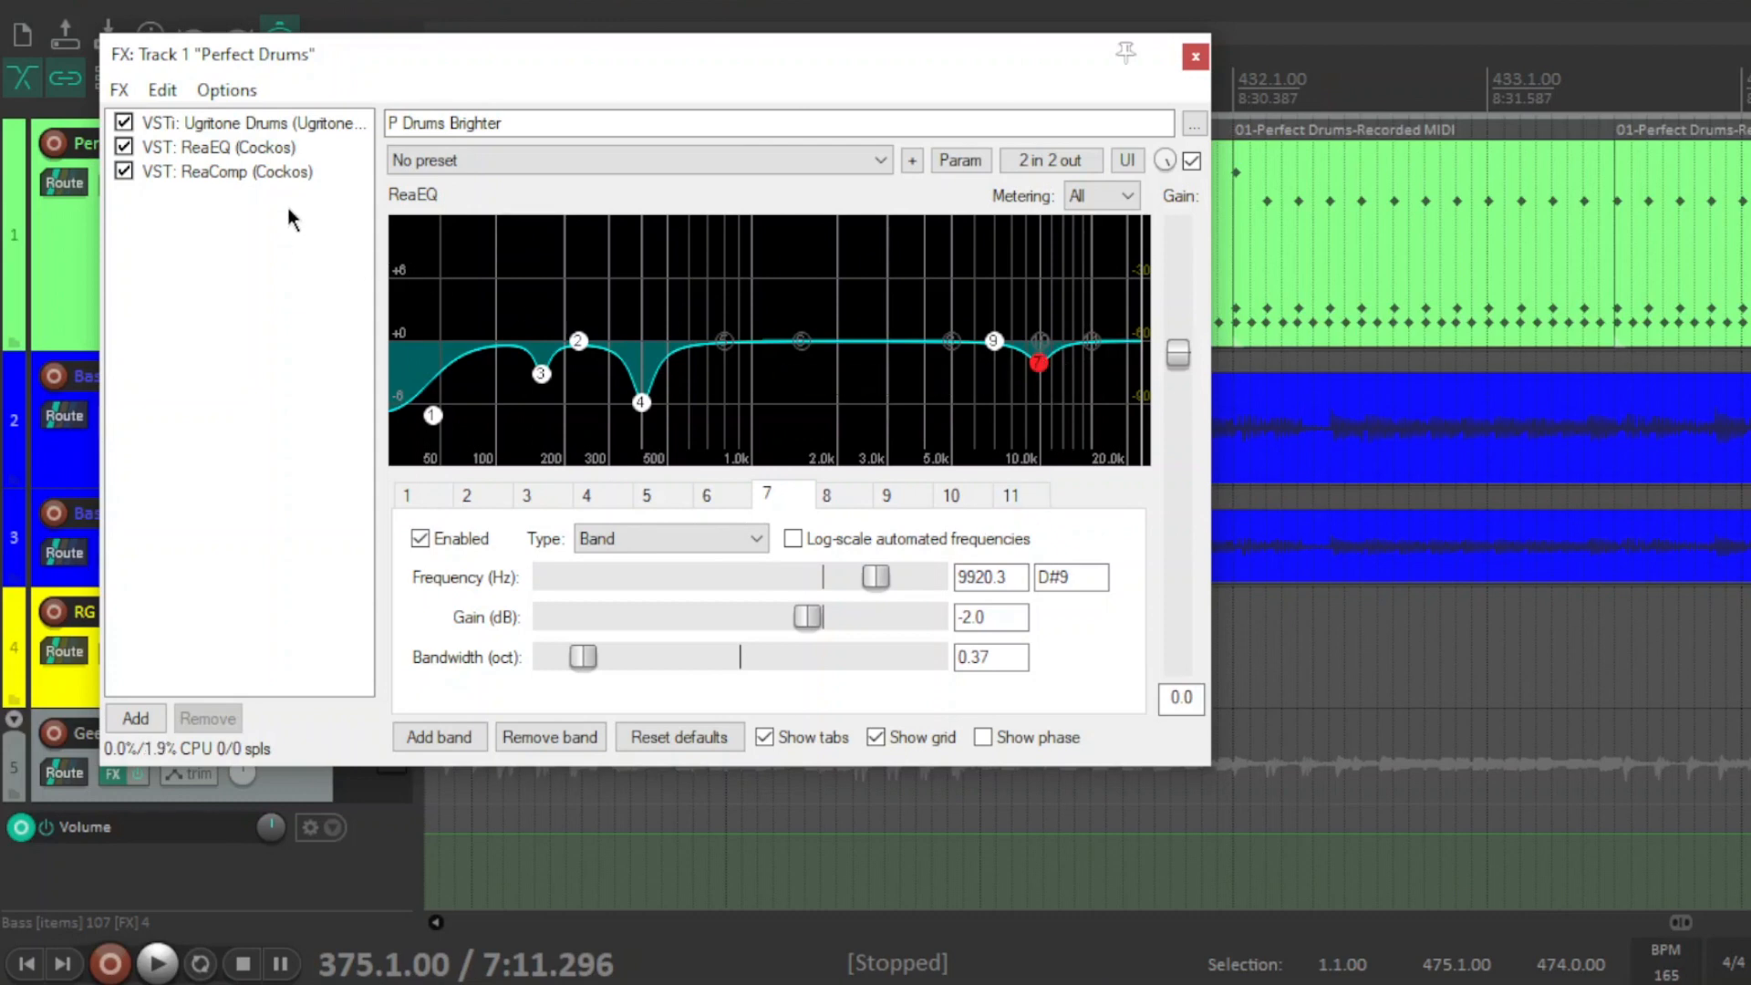
{"action": "left_click", "coordinate": [268, 172]}
{"action": "left_click", "coordinate": [266, 279]}
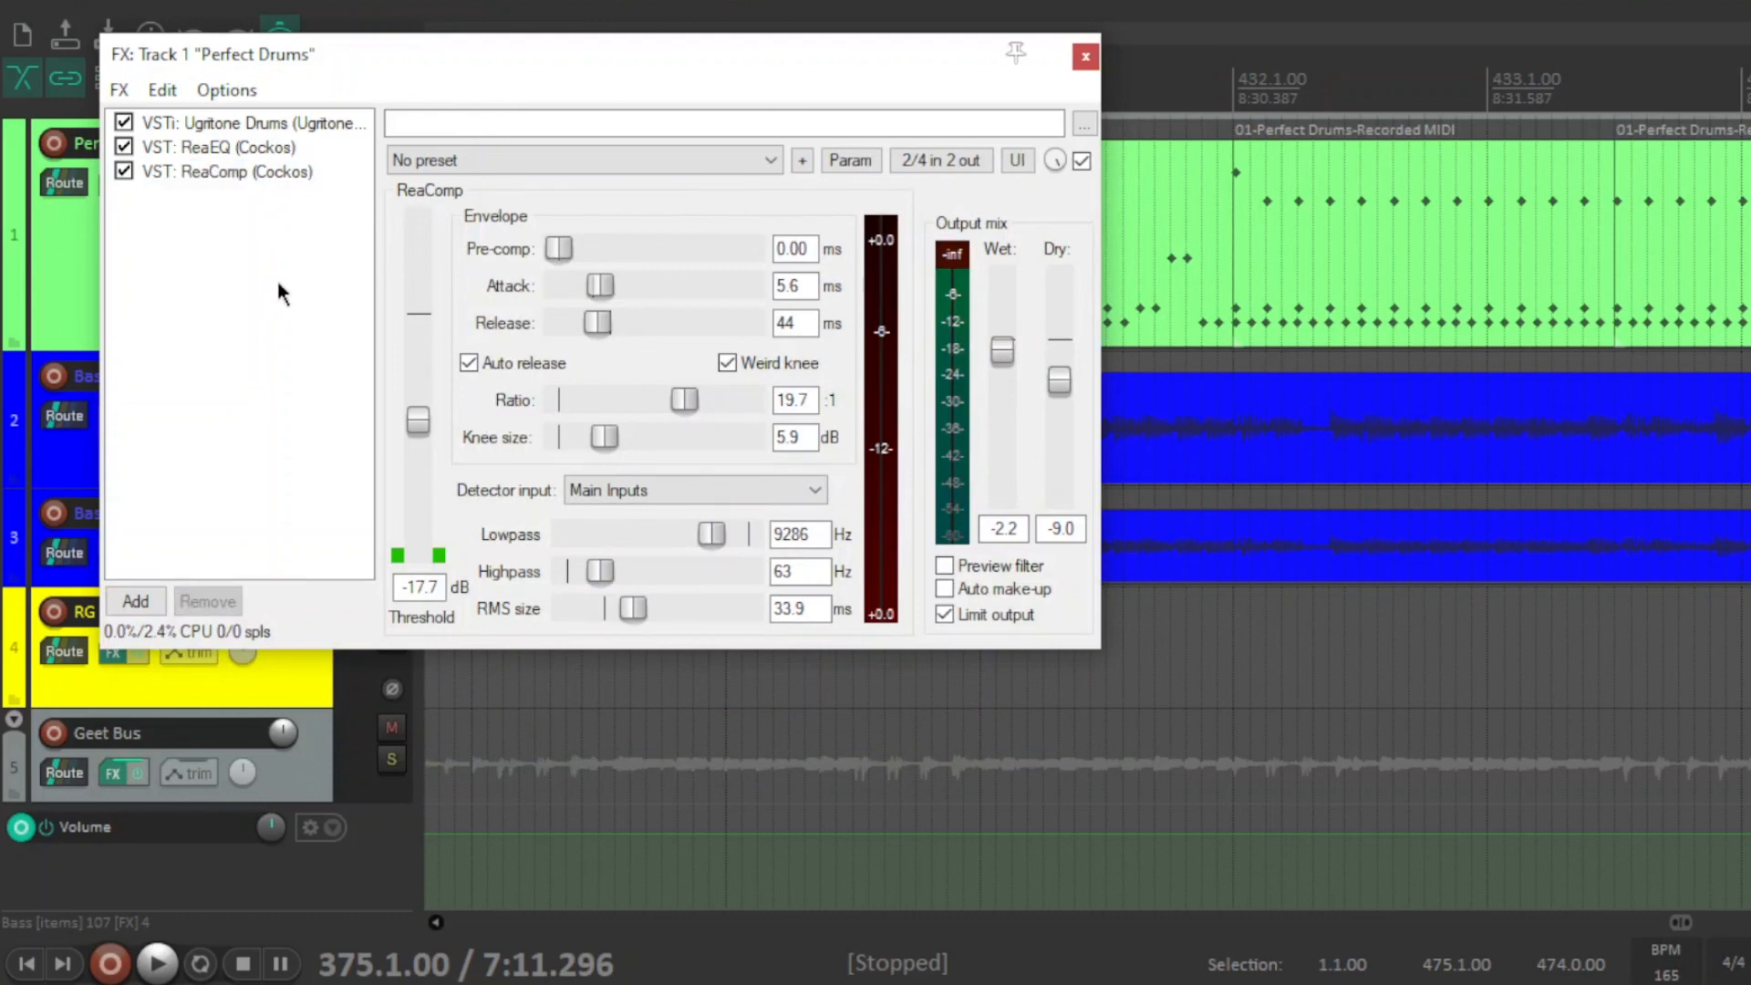
- Solo the drums and play them, bypassing and re-enabling ReaComp and ReaEQ to compare the sound, then stop and close the effects window
{"action": "left_click_drag", "start_coordinate": [397, 49], "coordinate": [763, 115]}
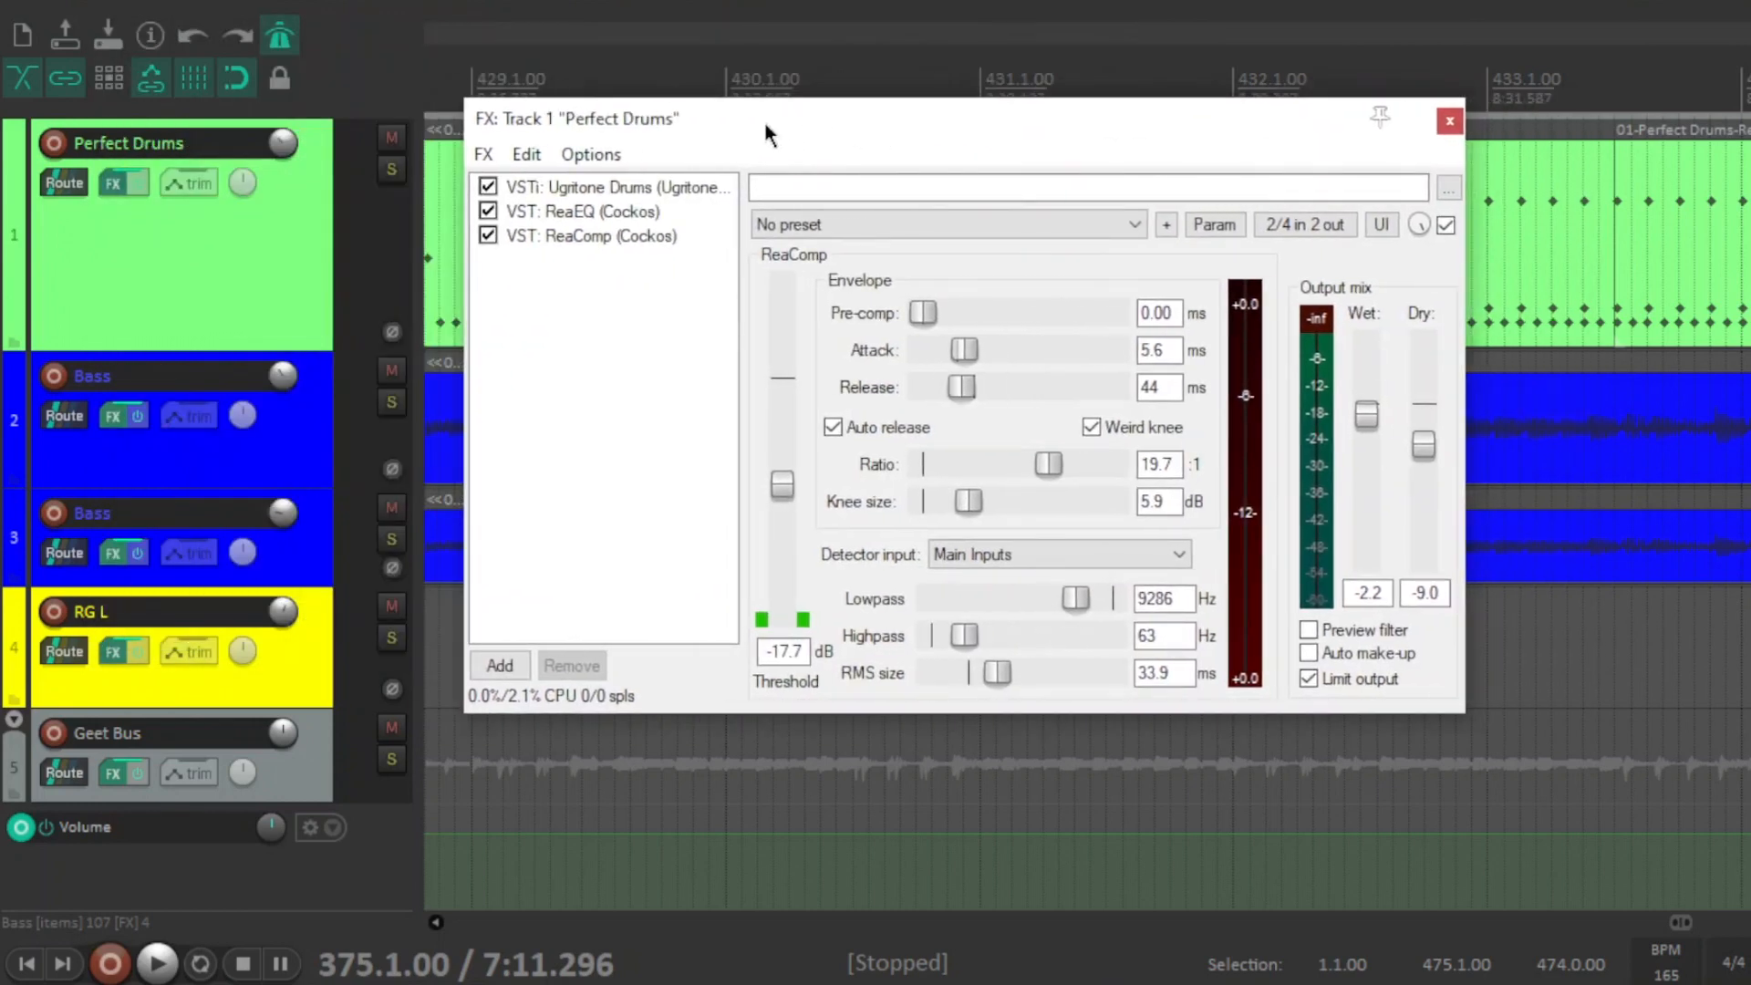
{"action": "left_click", "coordinate": [393, 171]}
{"action": "key", "text": "space"}
{"action": "left_click", "coordinate": [489, 235]}
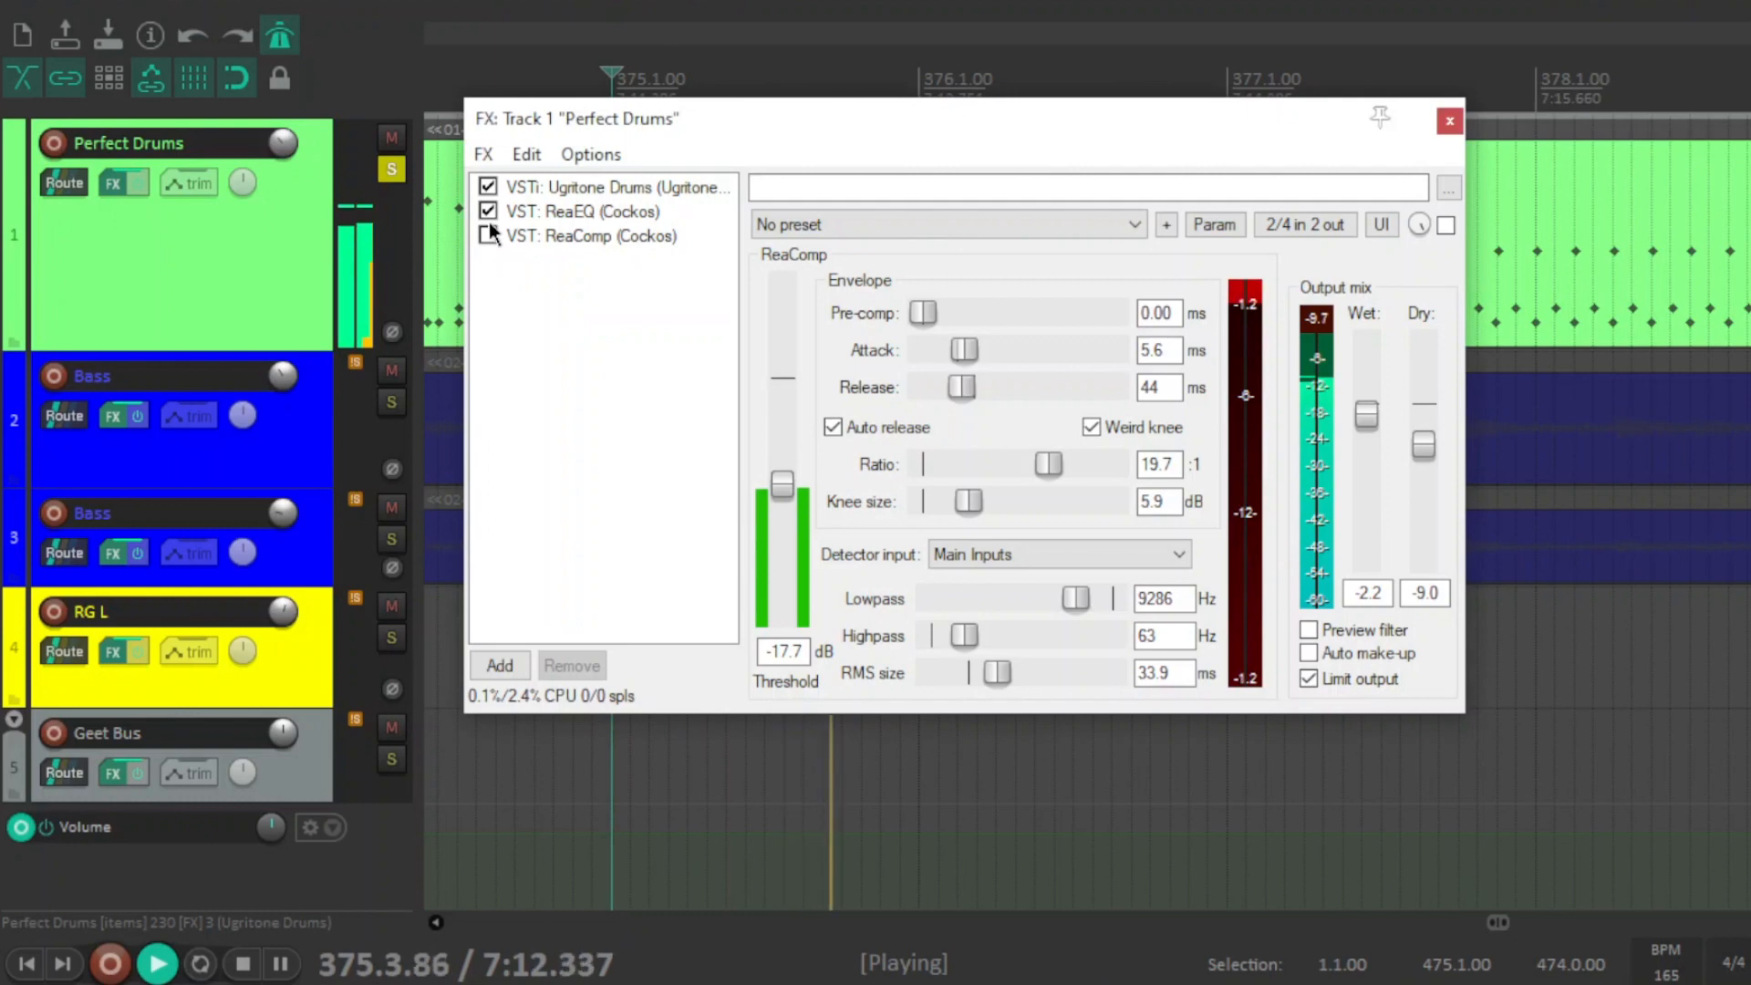
{"action": "left_click", "coordinate": [489, 210]}
{"action": "left_click", "coordinate": [488, 211]}
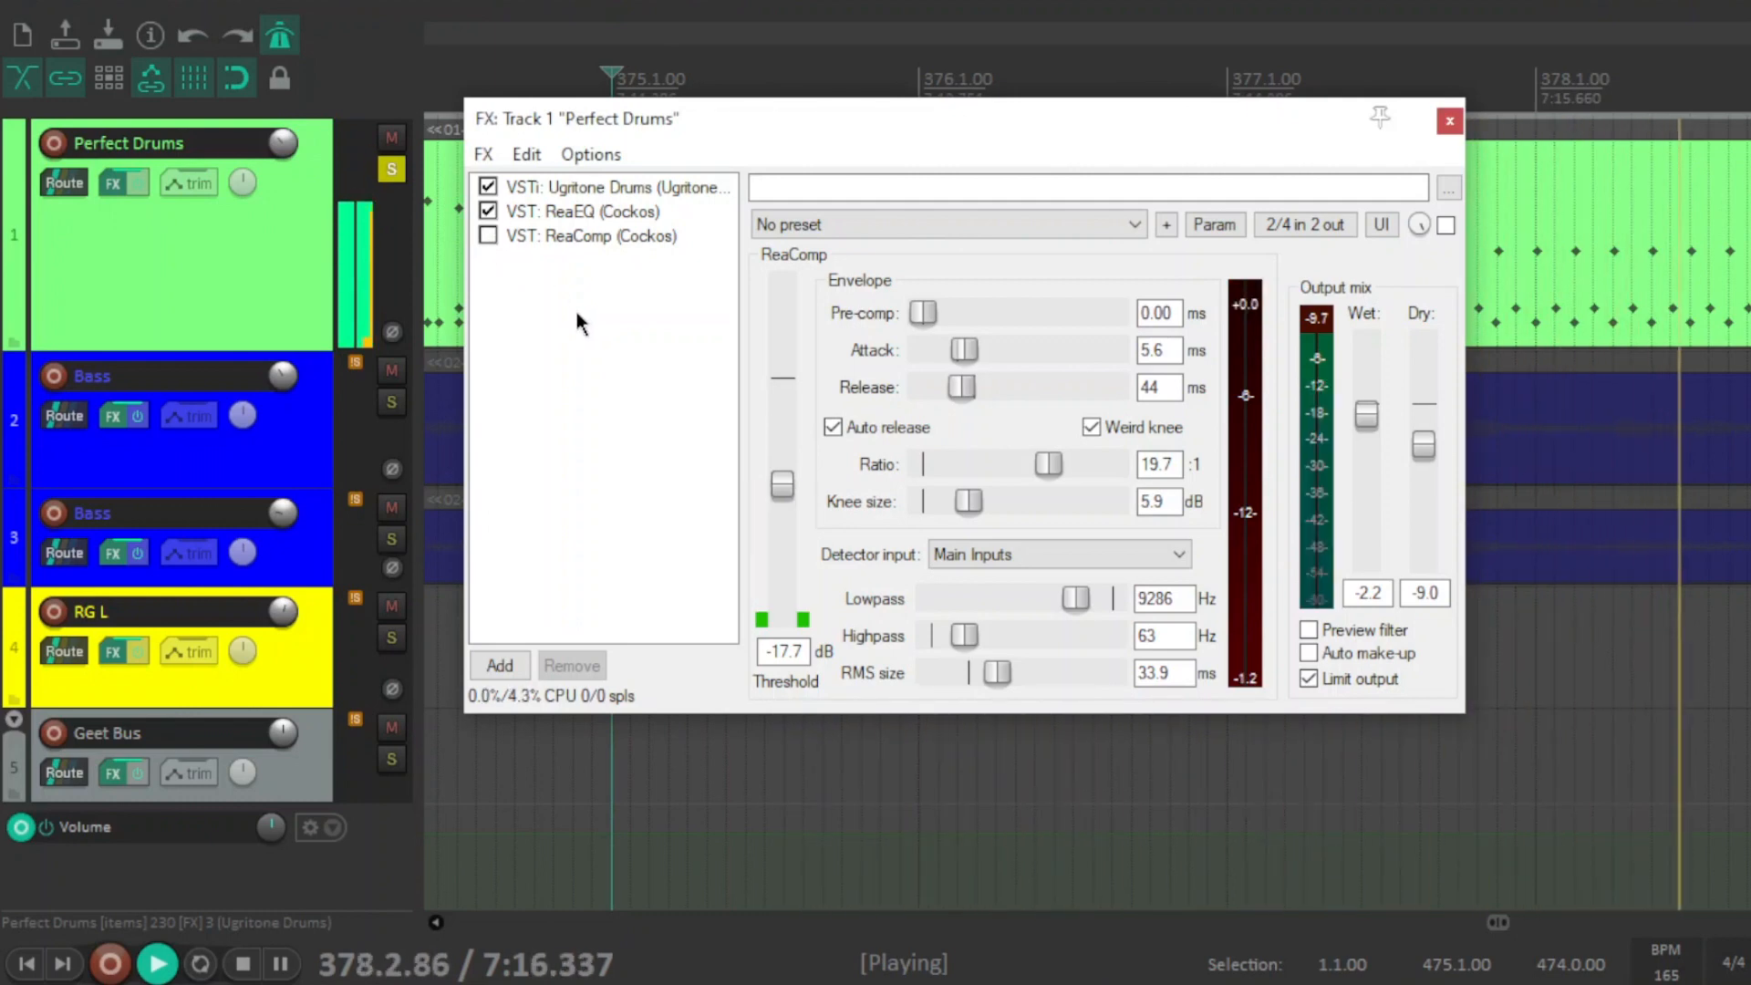
{"action": "left_click", "coordinate": [486, 236]}
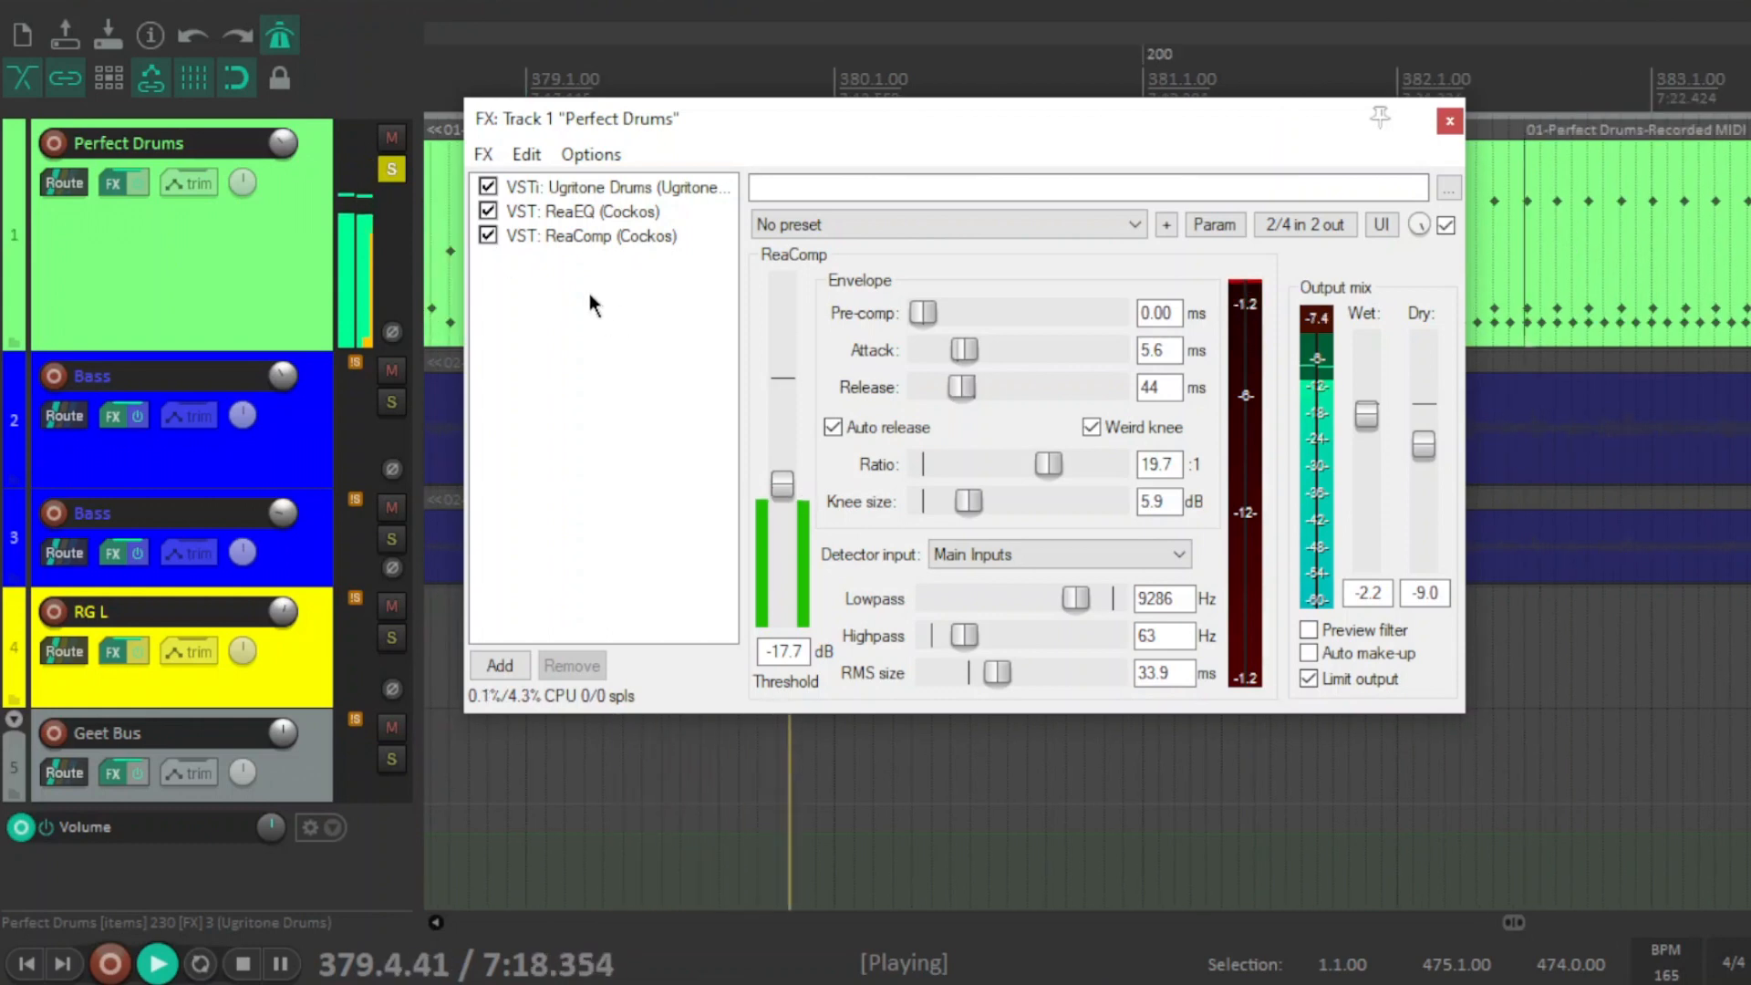
{"action": "left_click", "coordinate": [609, 239]}
{"action": "left_click", "coordinate": [613, 311]}
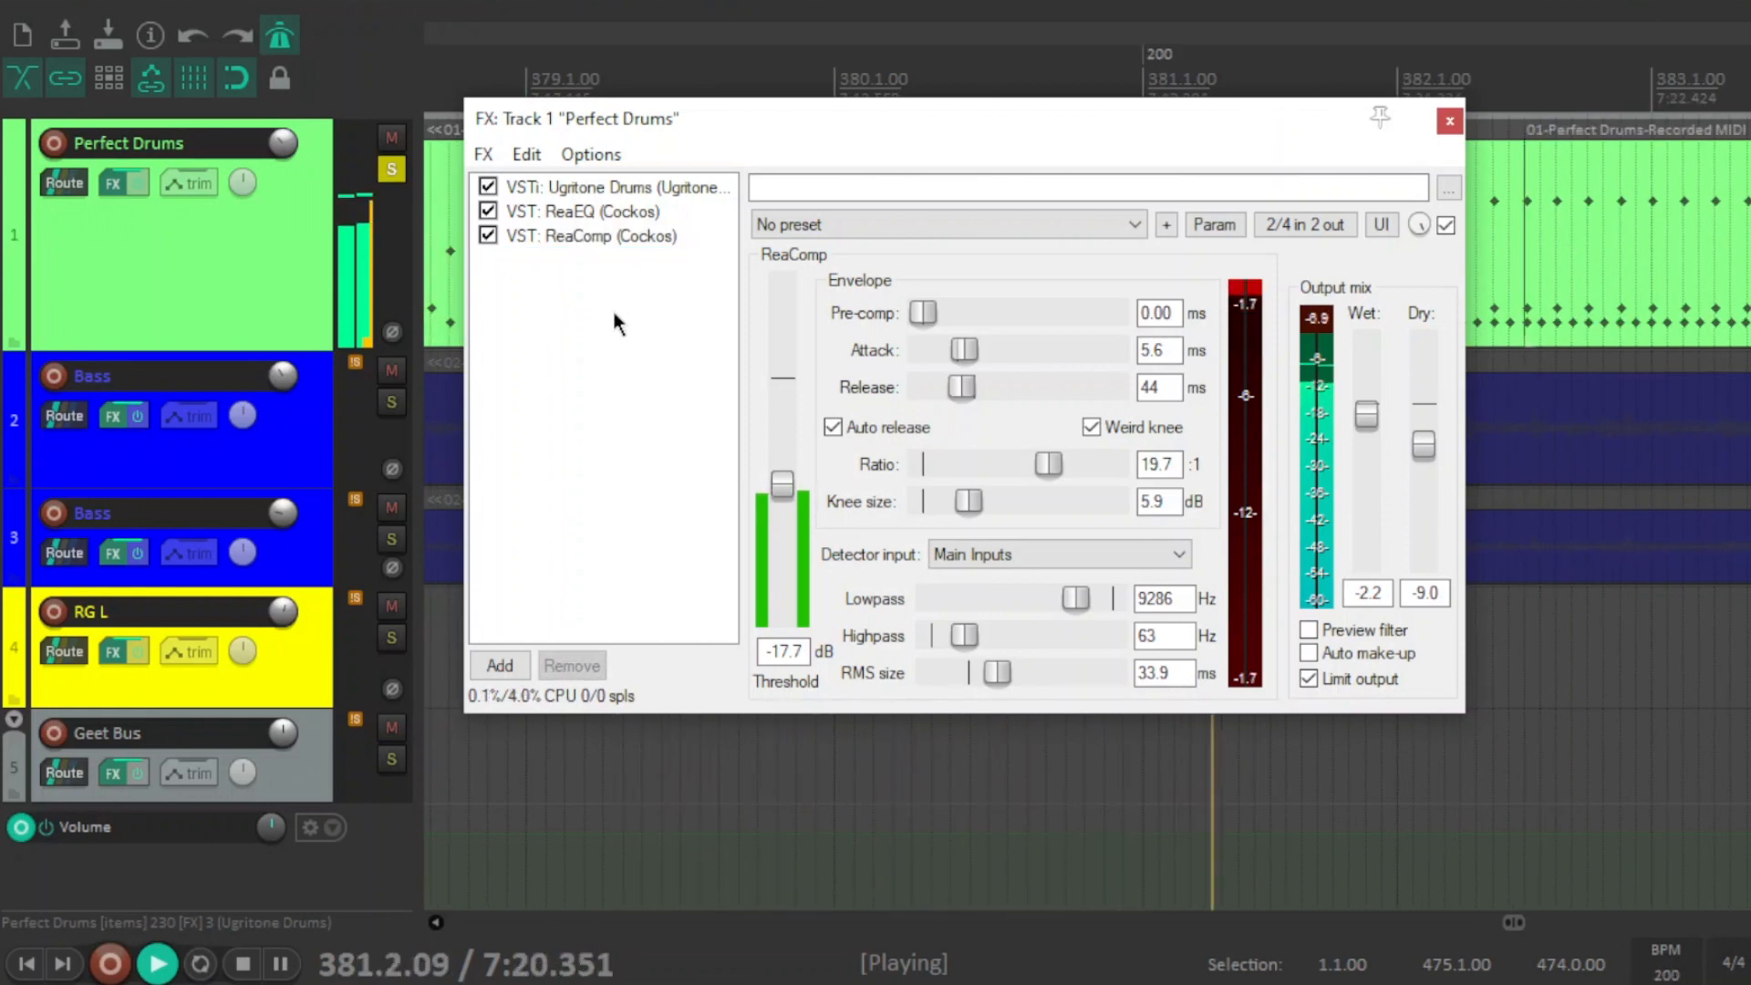
{"action": "key", "text": "space"}
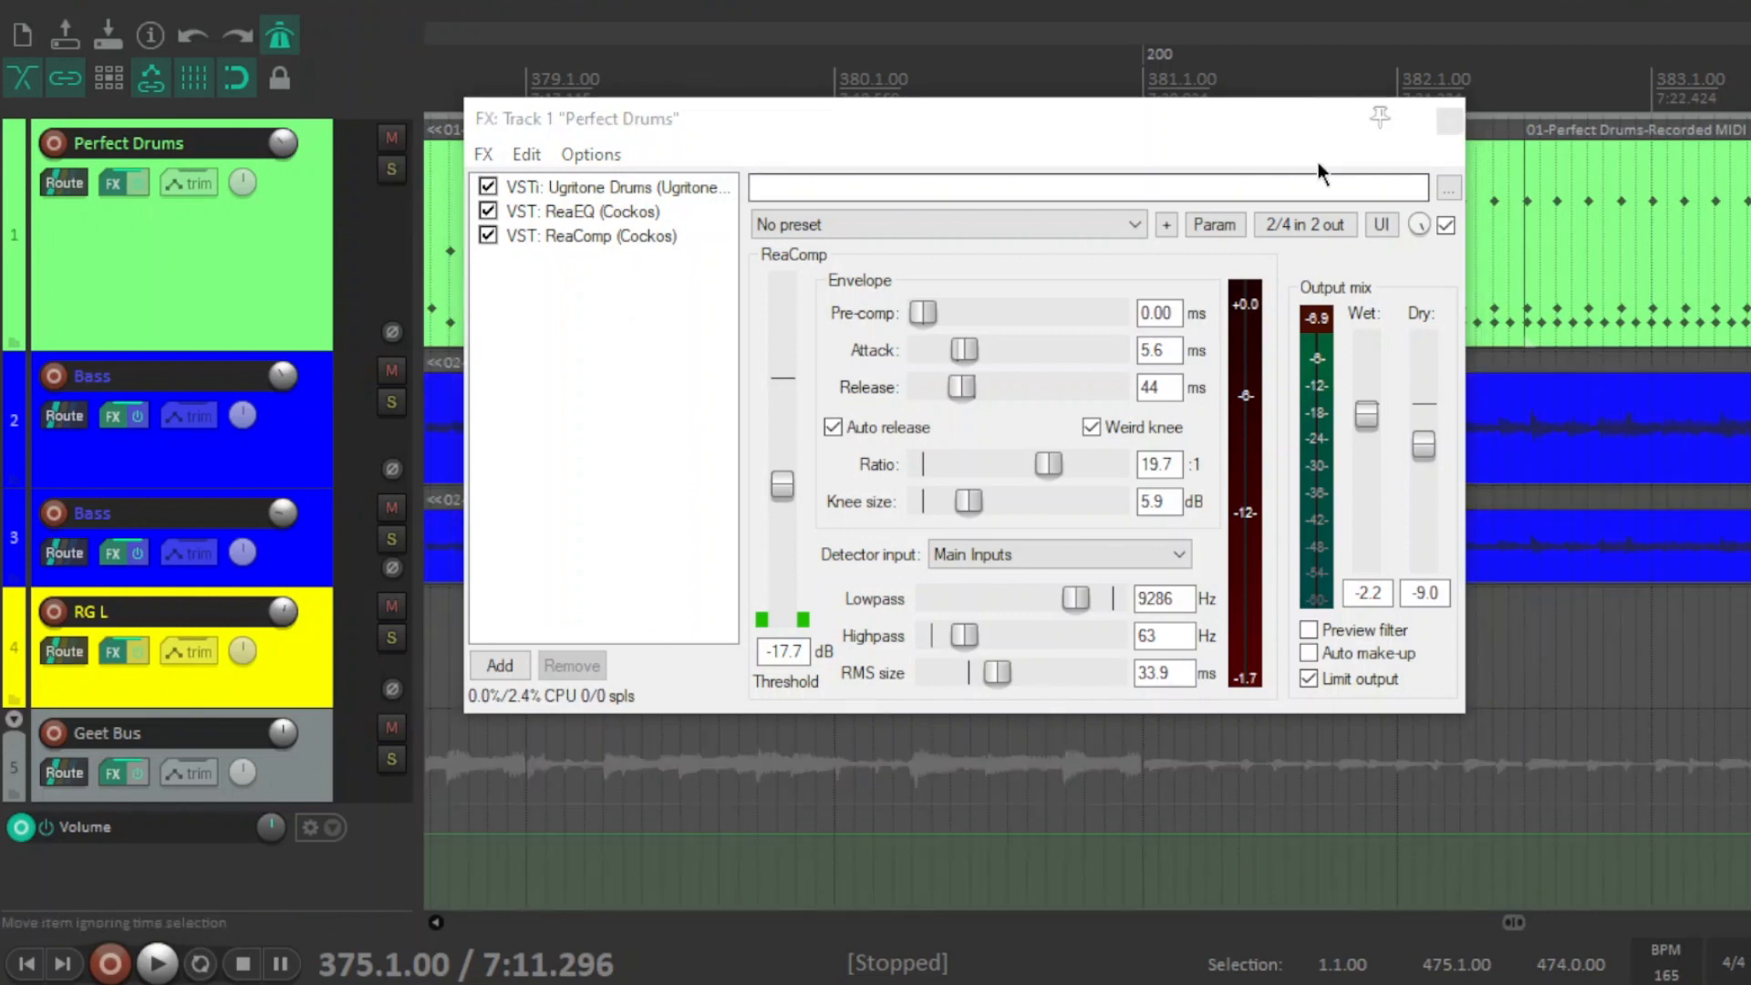
{"action": "left_click", "coordinate": [1450, 120]}
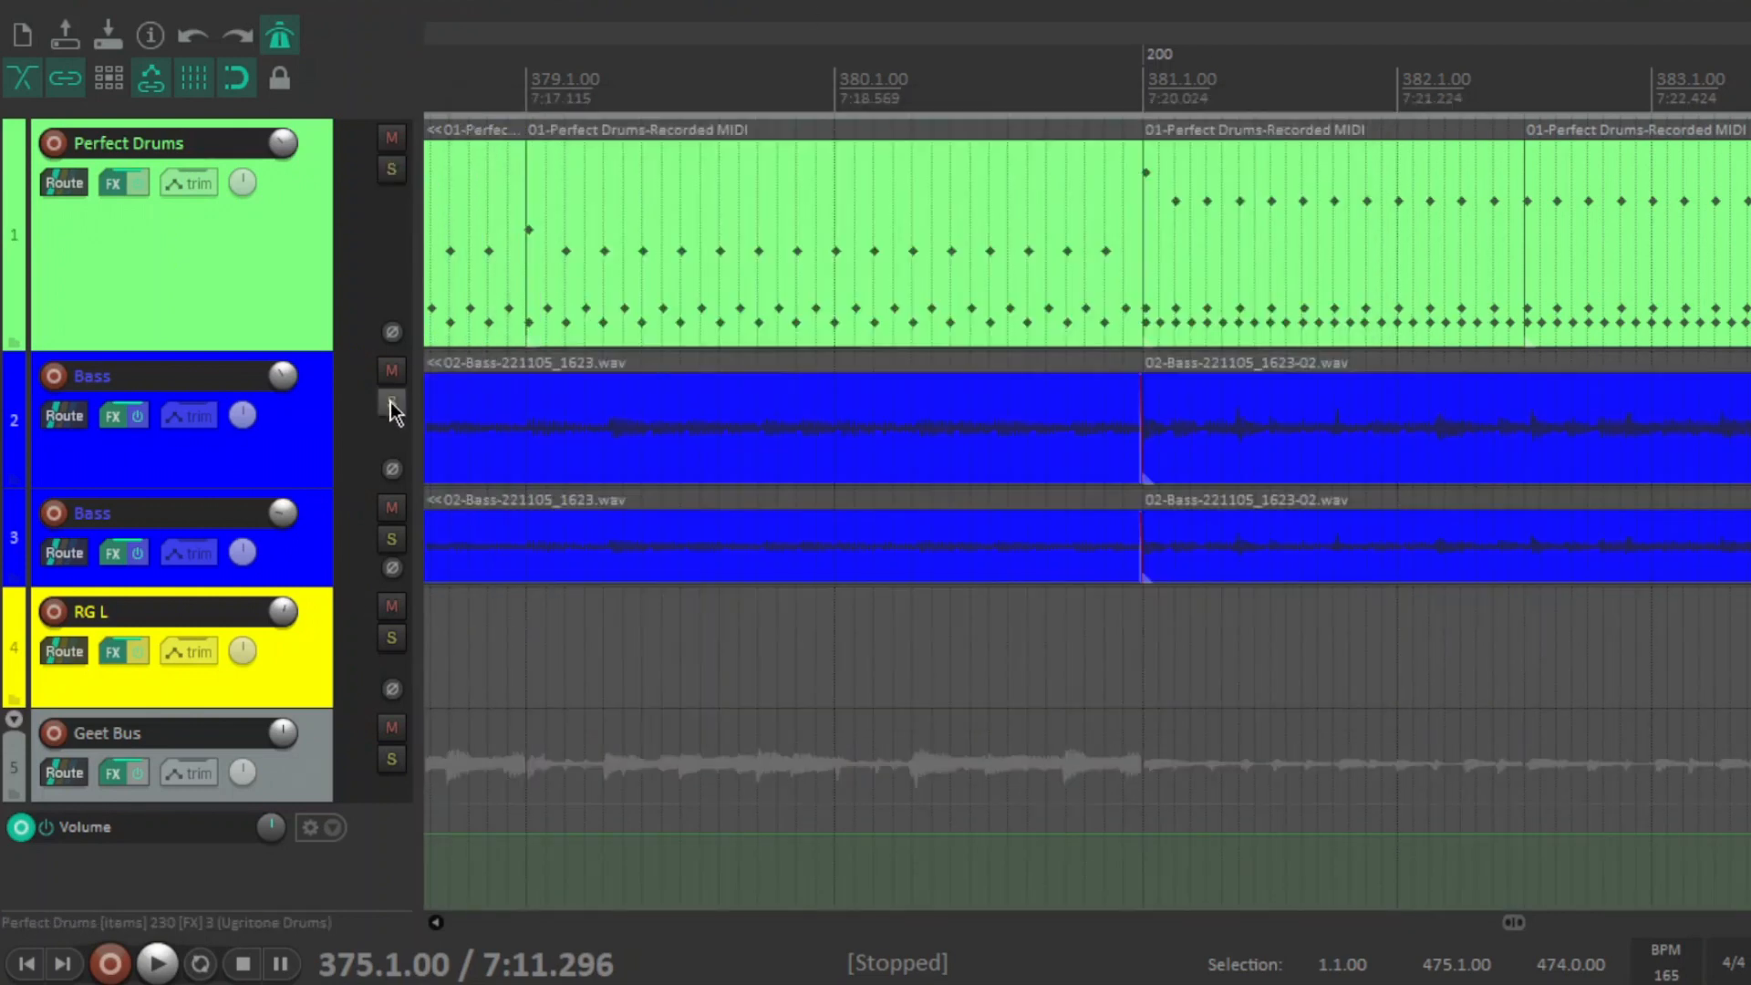
- Open the effects chain of Bass track 2 and view the BOD bass overdrive settings
{"action": "left_click", "coordinate": [117, 419]}
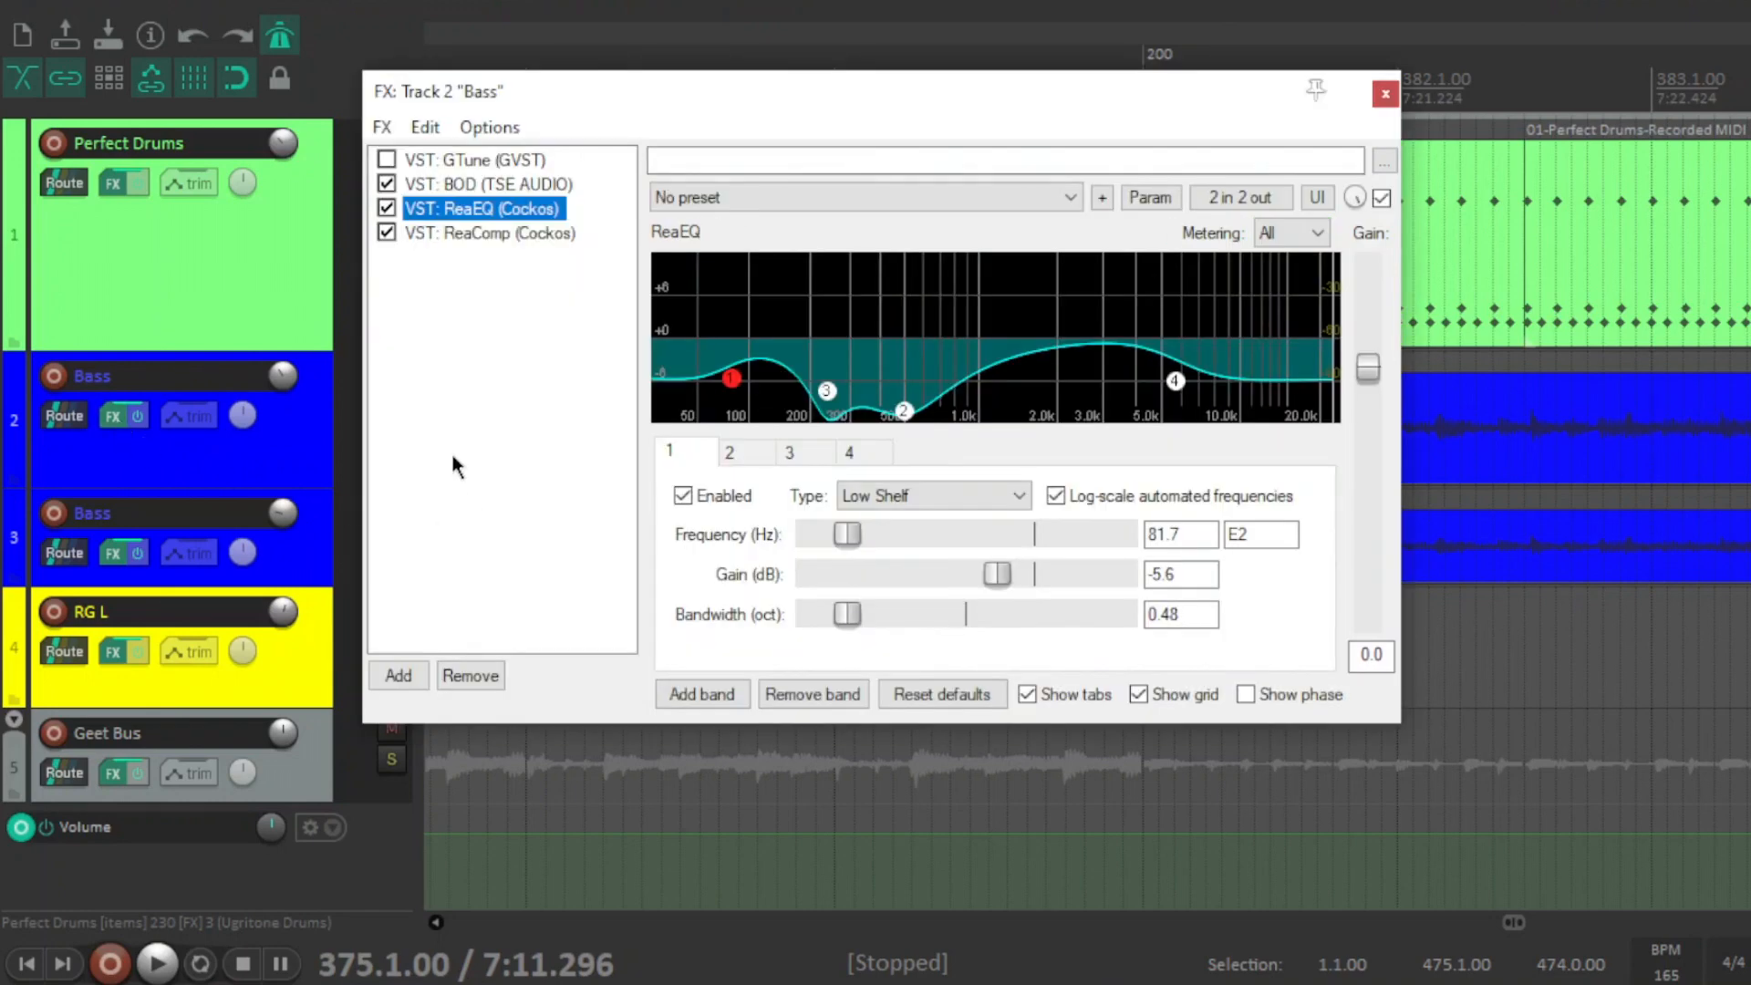
{"action": "left_click", "coordinate": [529, 184]}
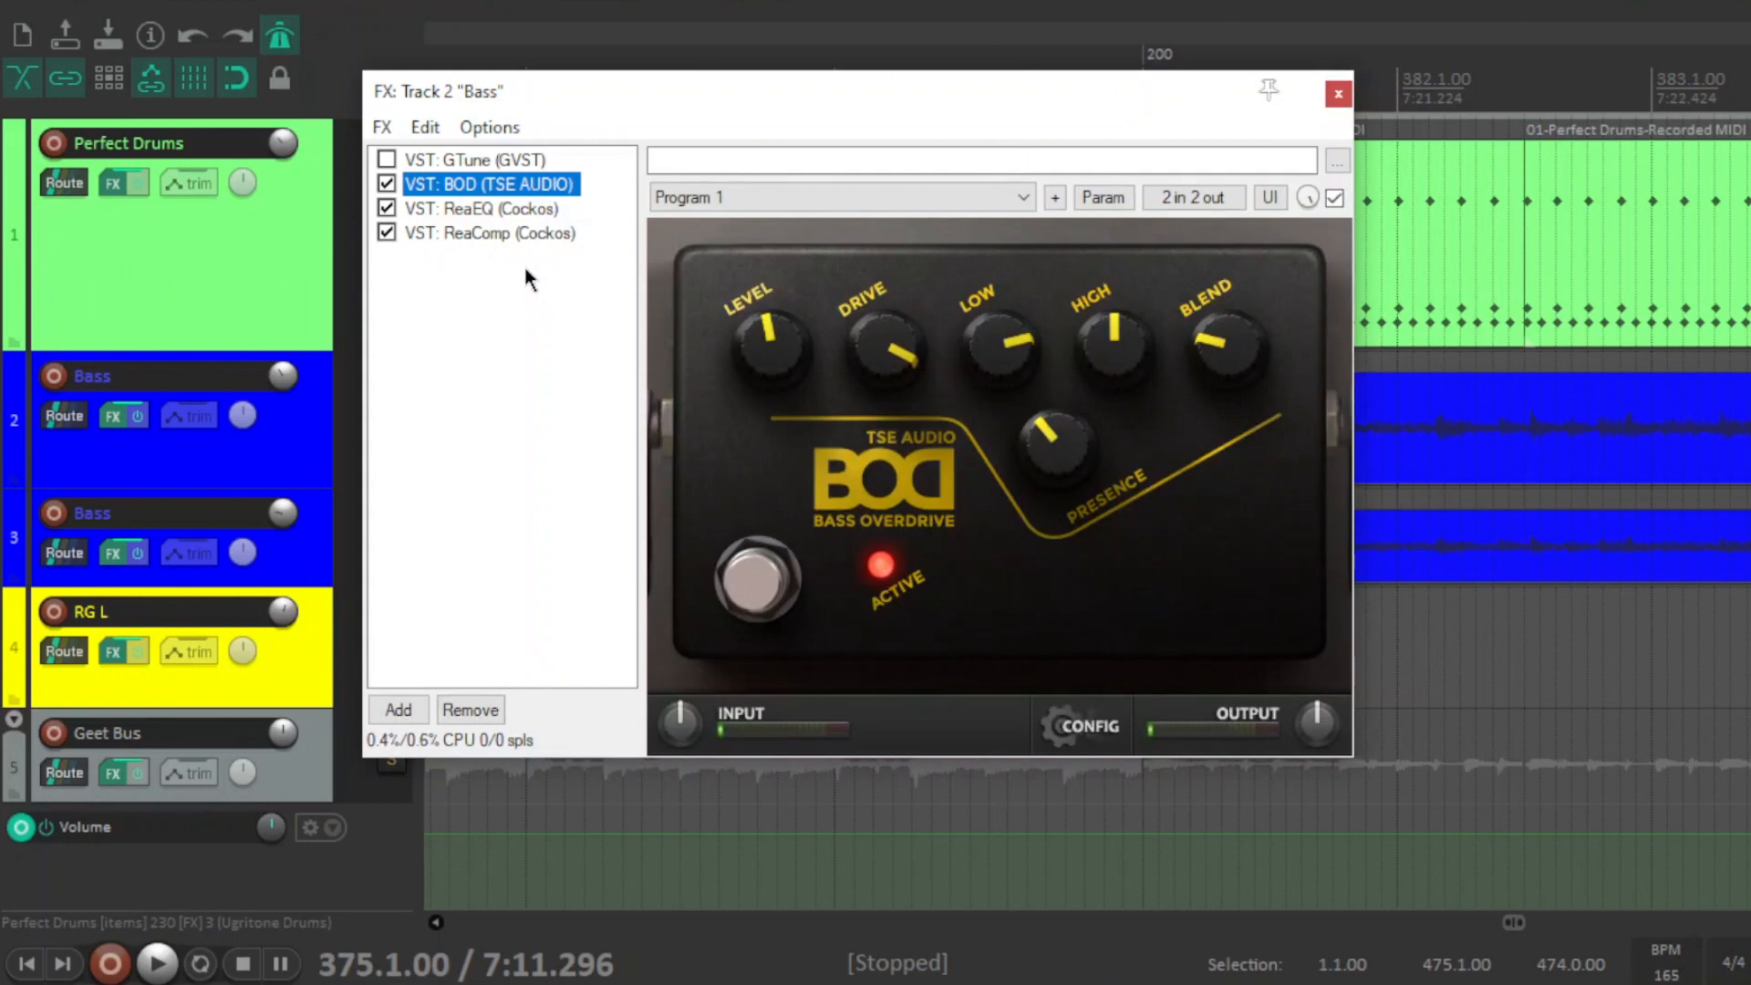
{"action": "left_click", "coordinate": [516, 368]}
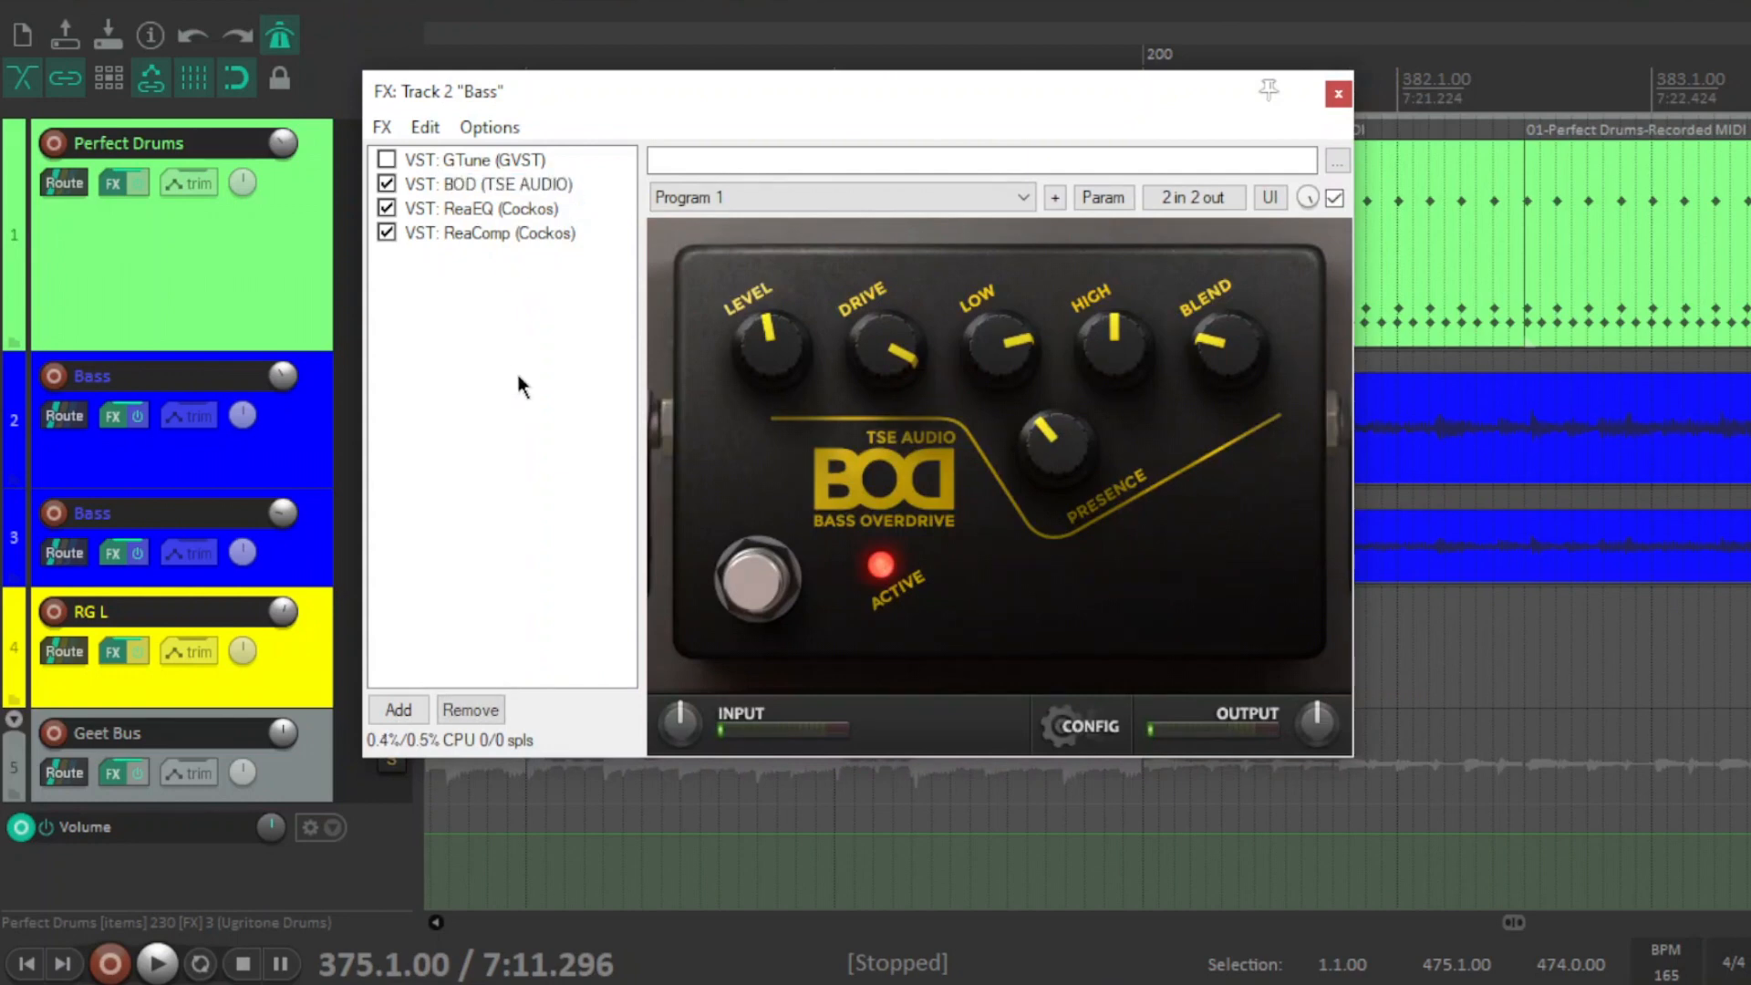
- Show ReaEQ on Bass track 2 and inspect its low-shelf, mid and high bands
{"action": "left_click", "coordinate": [516, 206]}
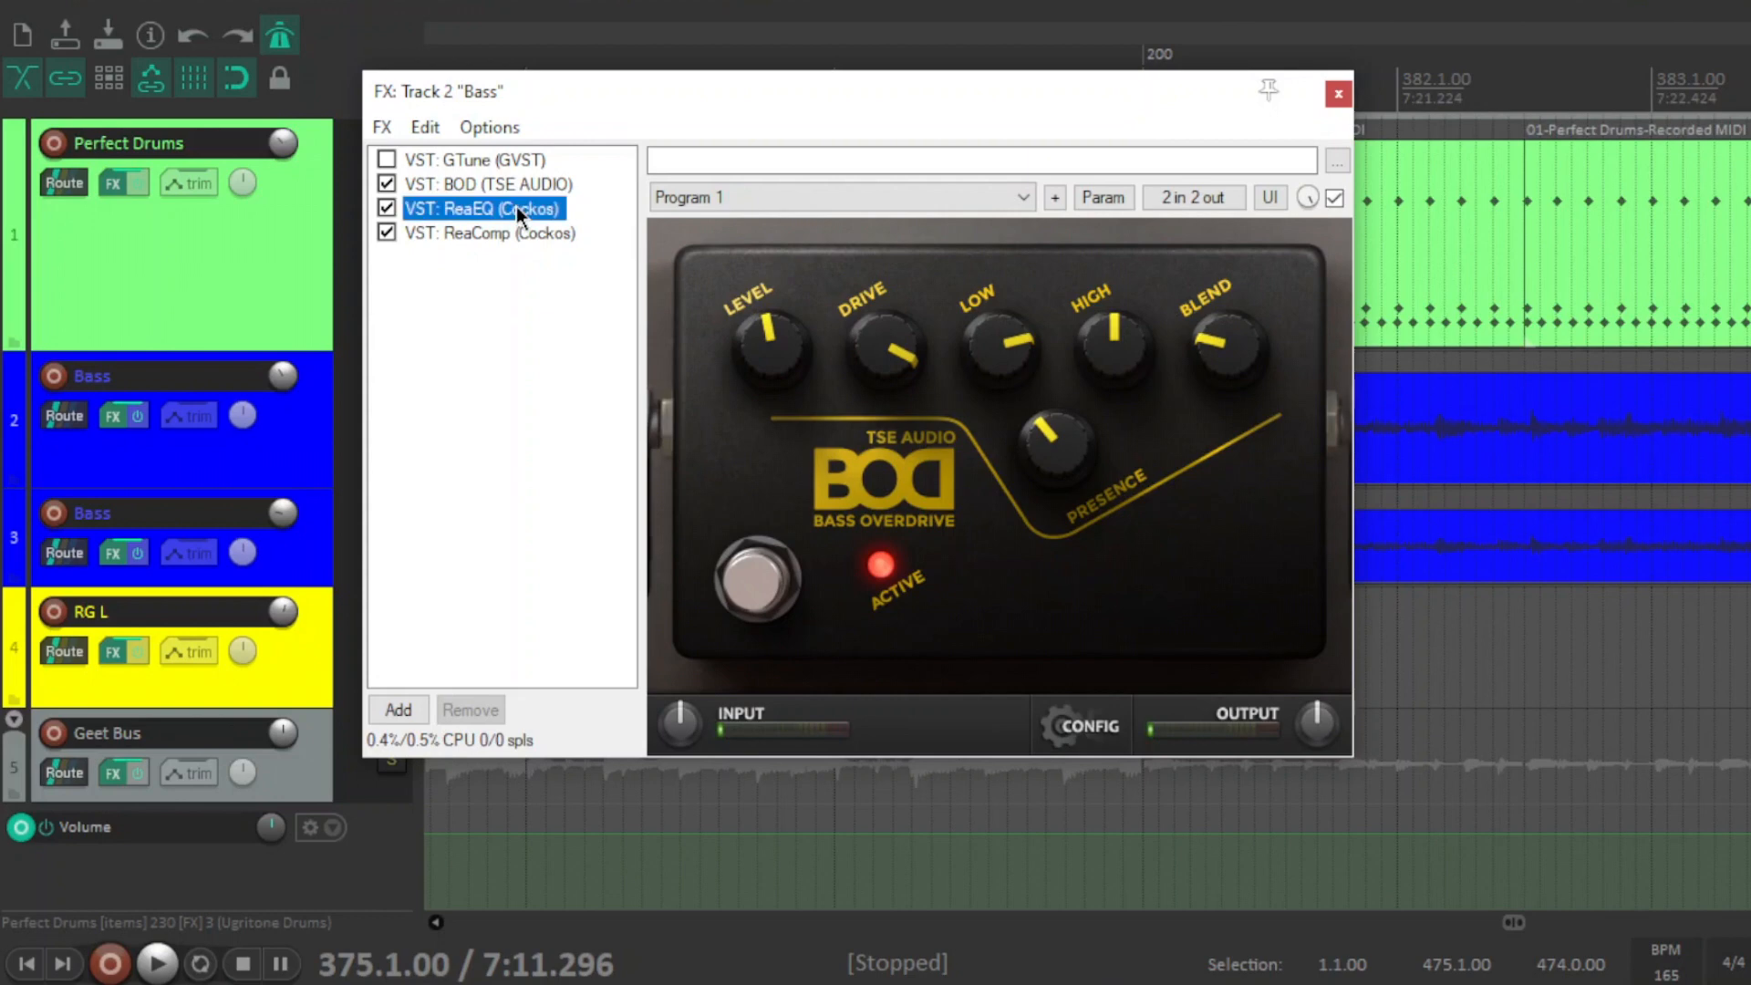
{"action": "left_click", "coordinate": [509, 308]}
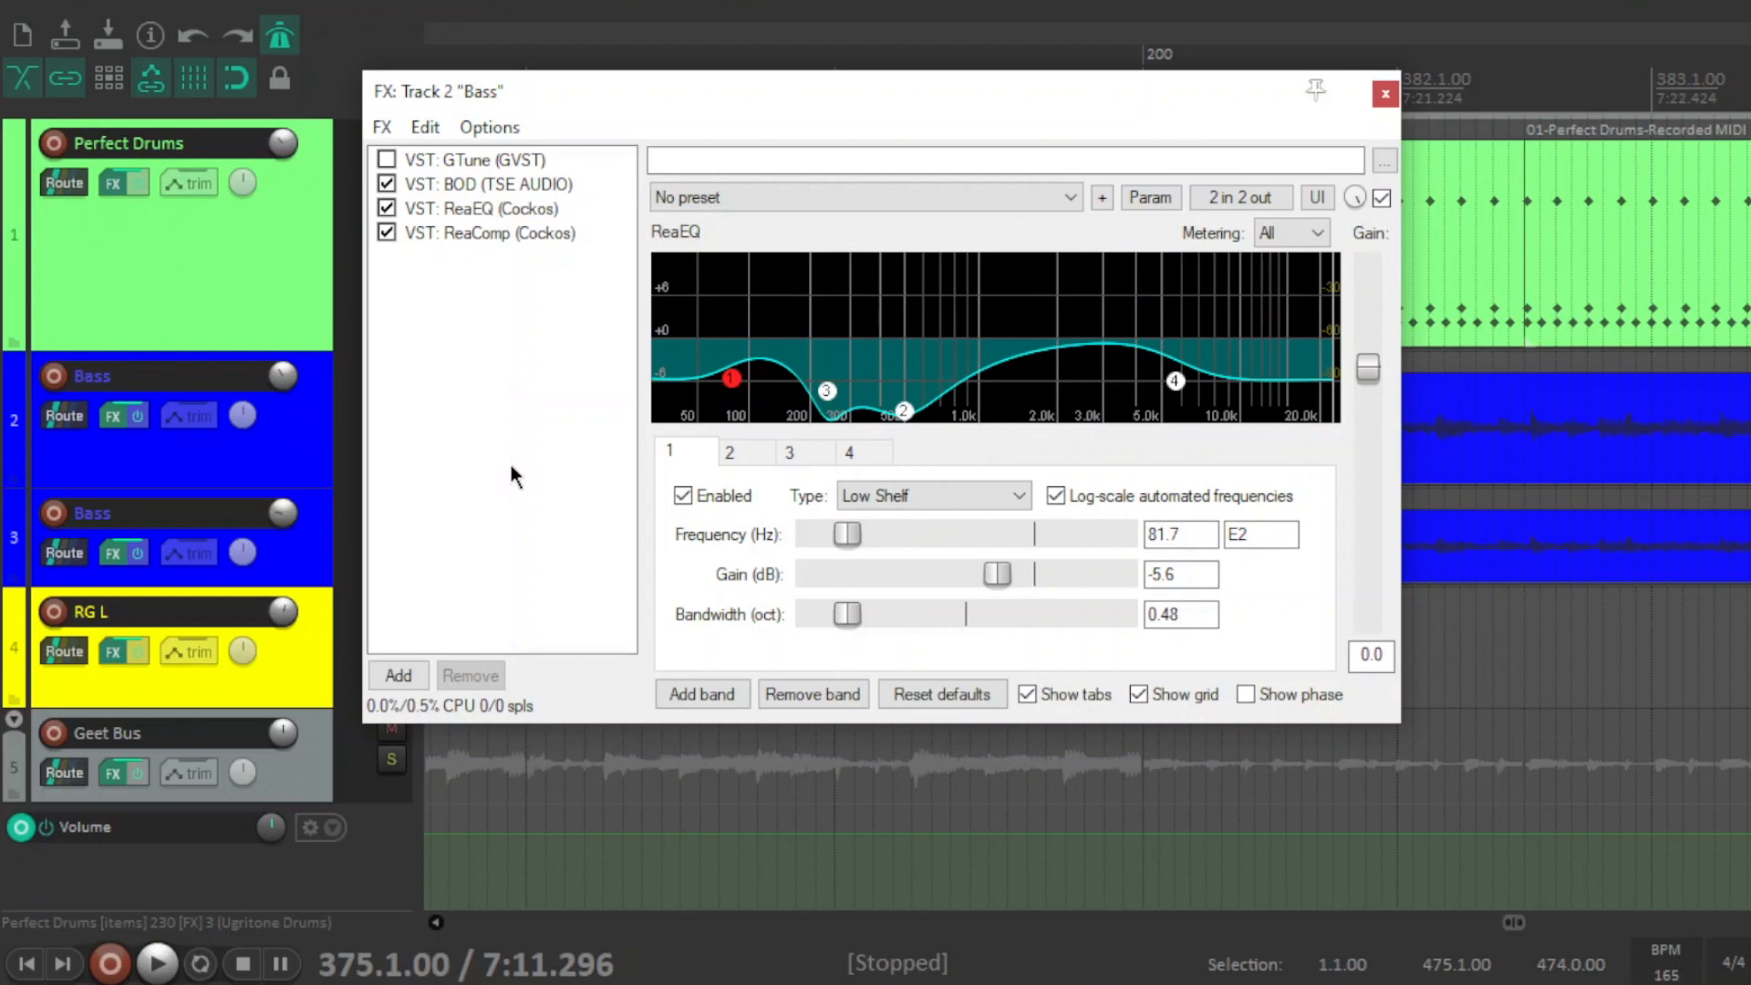
{"action": "mouse_move", "coordinate": [732, 383]}
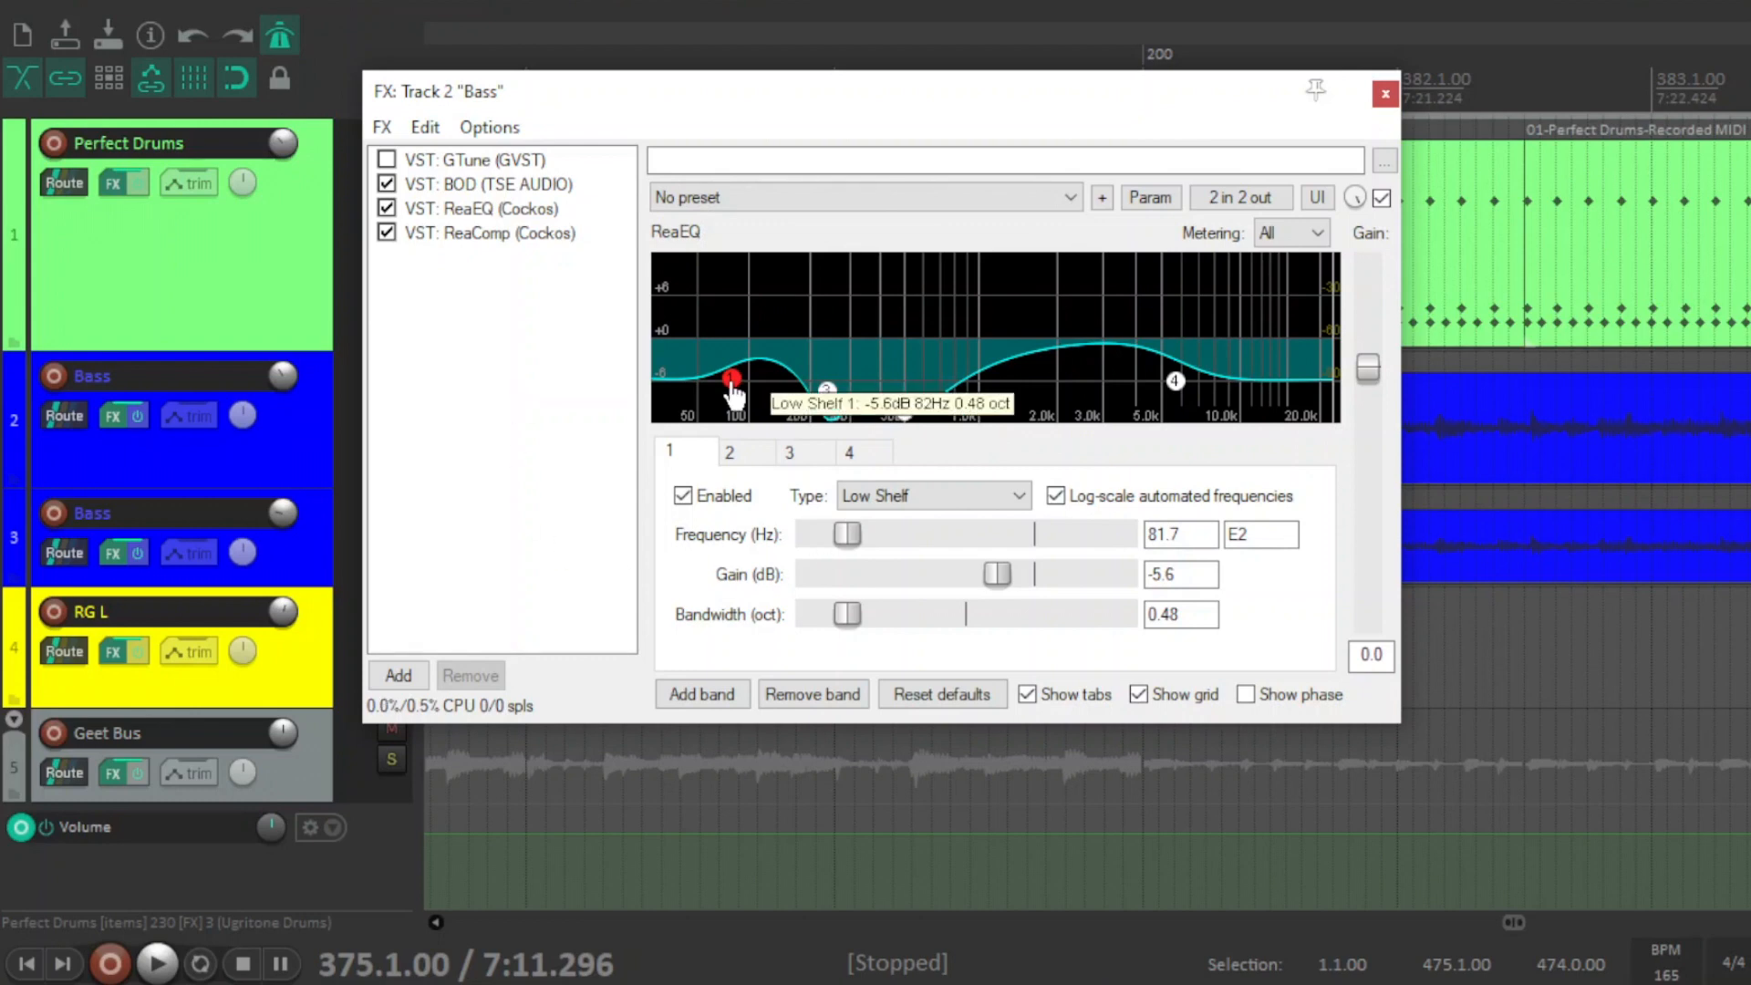
{"action": "mouse_move", "coordinate": [833, 409]}
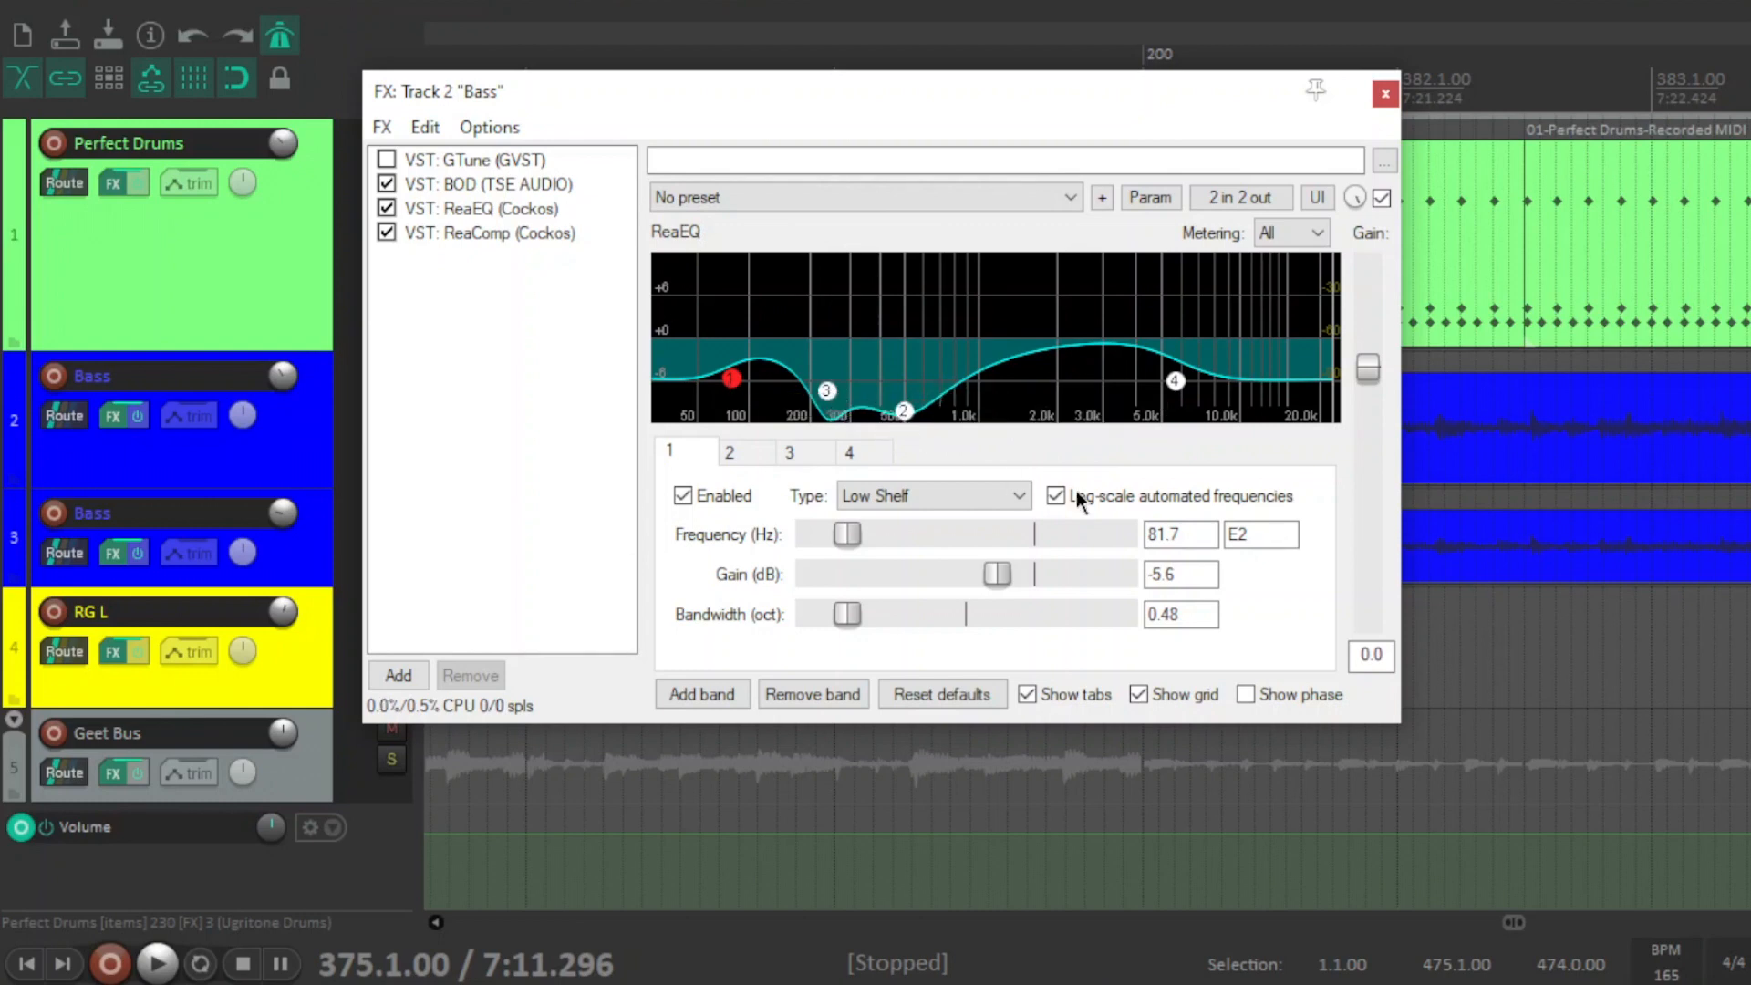
{"action": "mouse_move", "coordinate": [1183, 388]}
- Review the ReaComp settings on Bass track 2 and close its effects window
{"action": "left_click", "coordinate": [533, 237]}
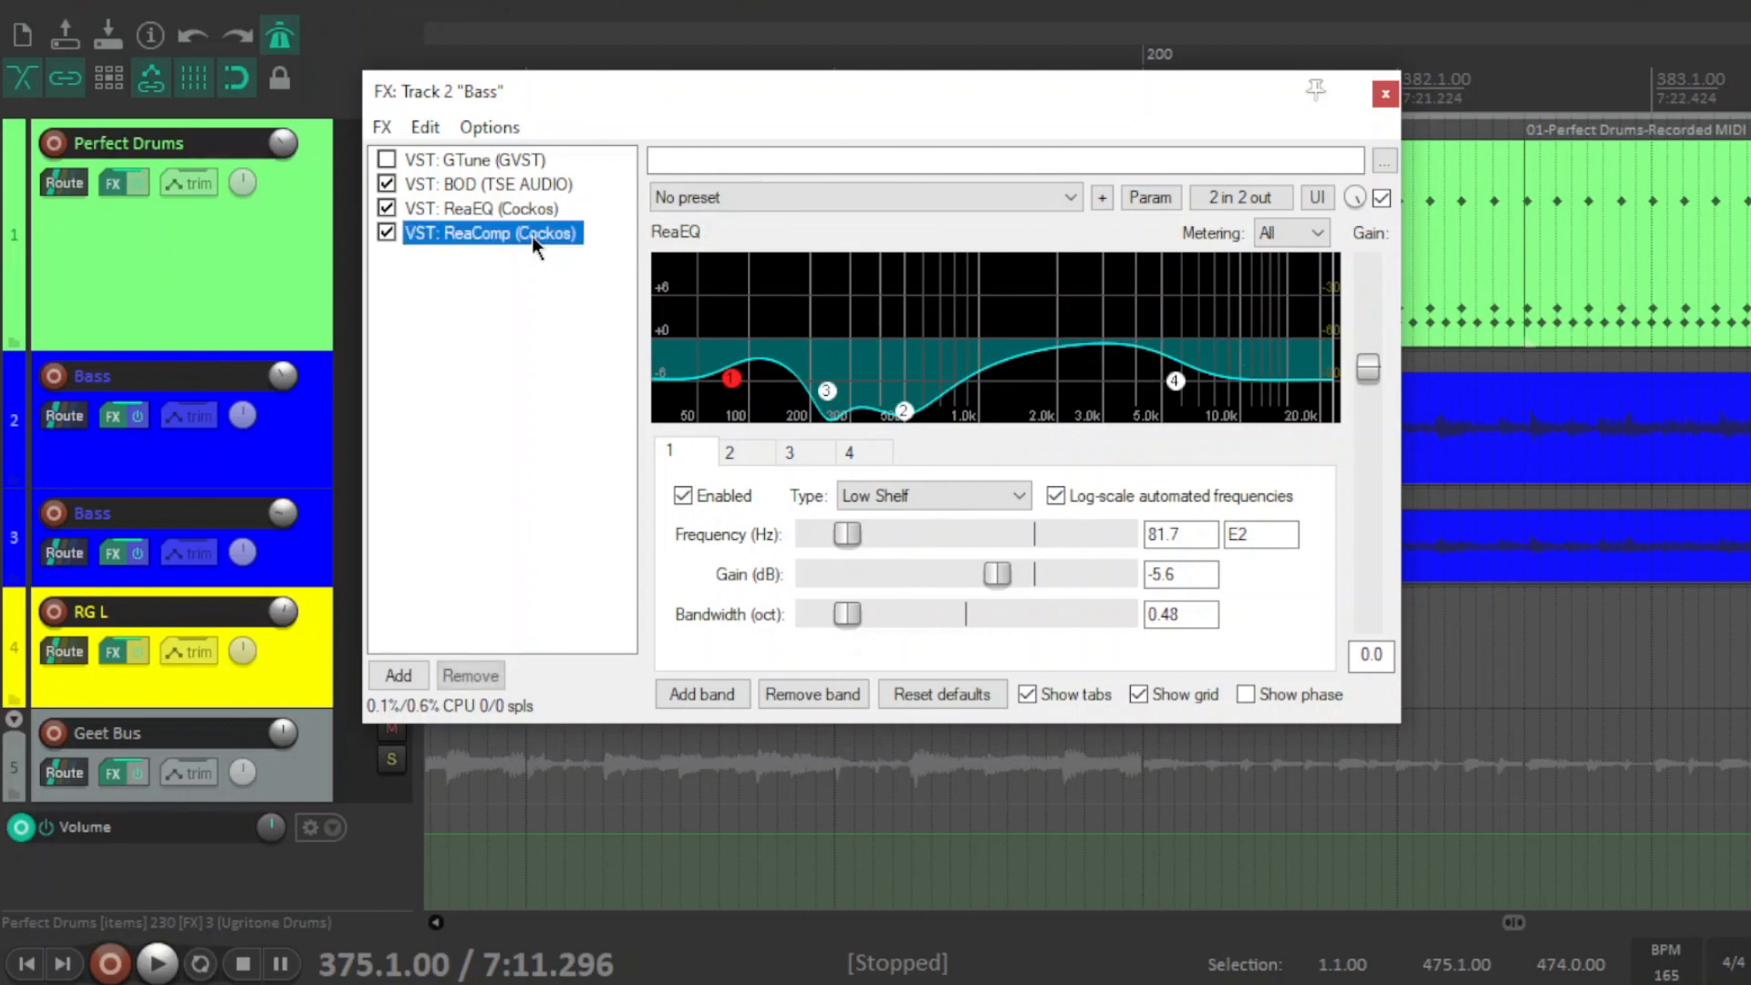
{"action": "left_click", "coordinate": [529, 341]}
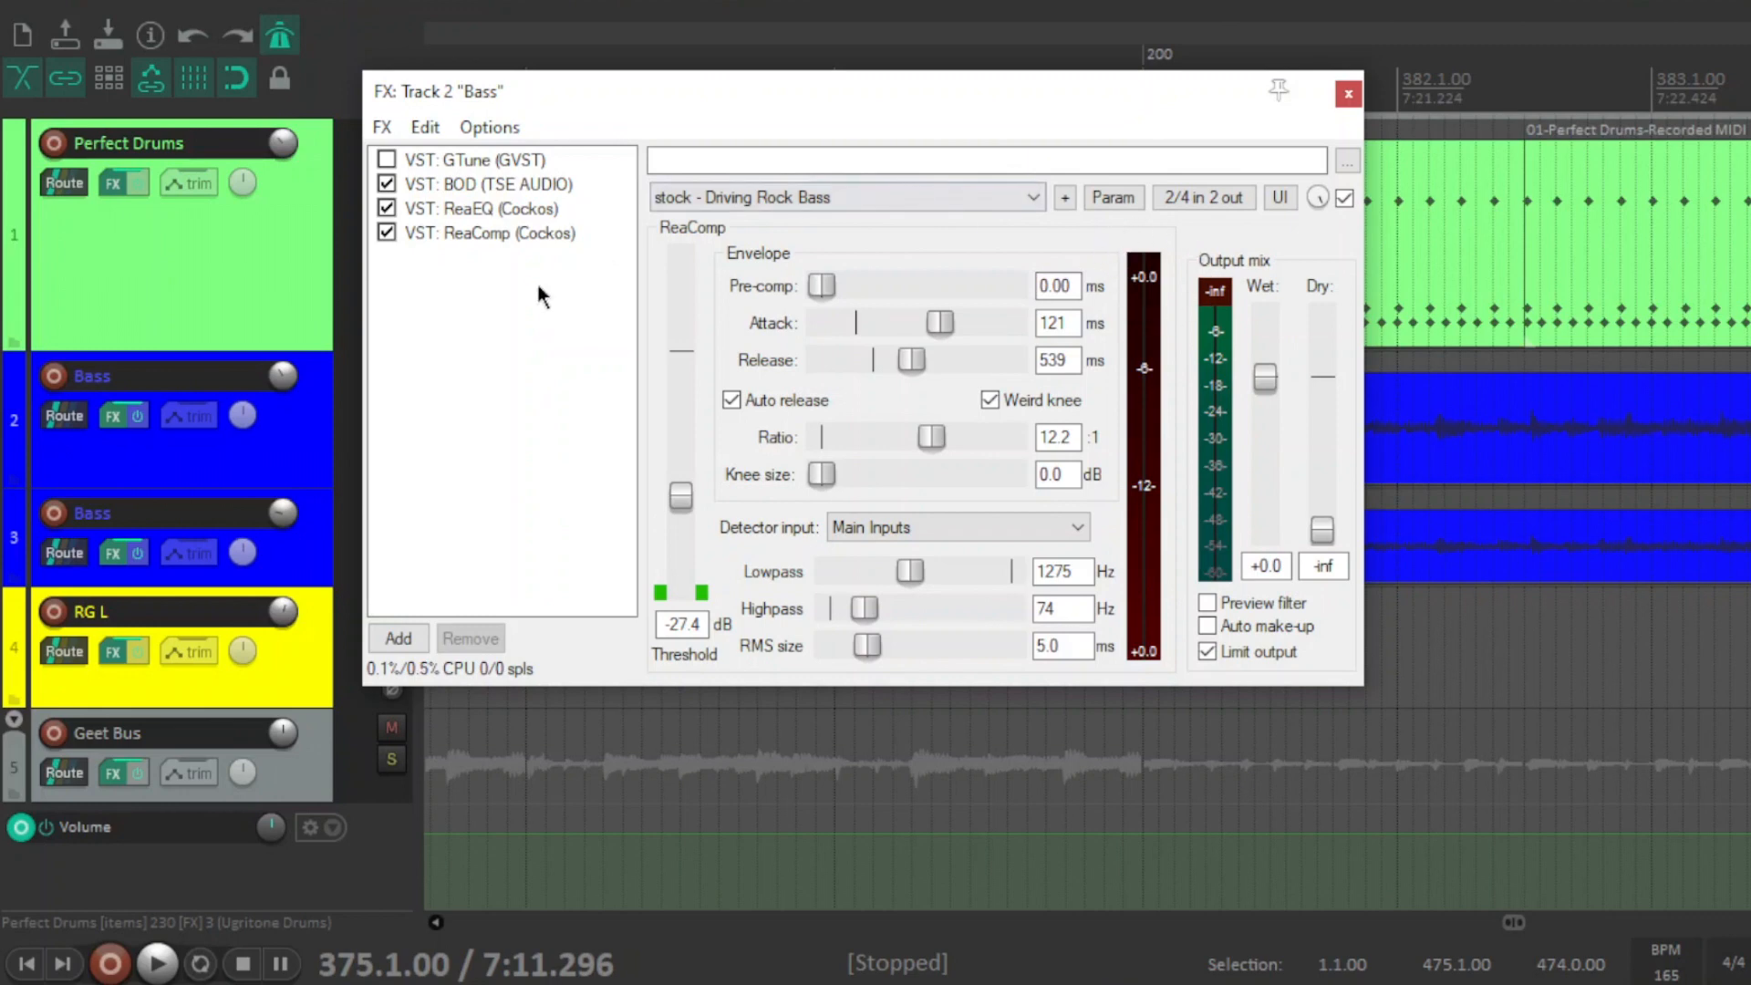
{"action": "left_click", "coordinate": [1349, 93]}
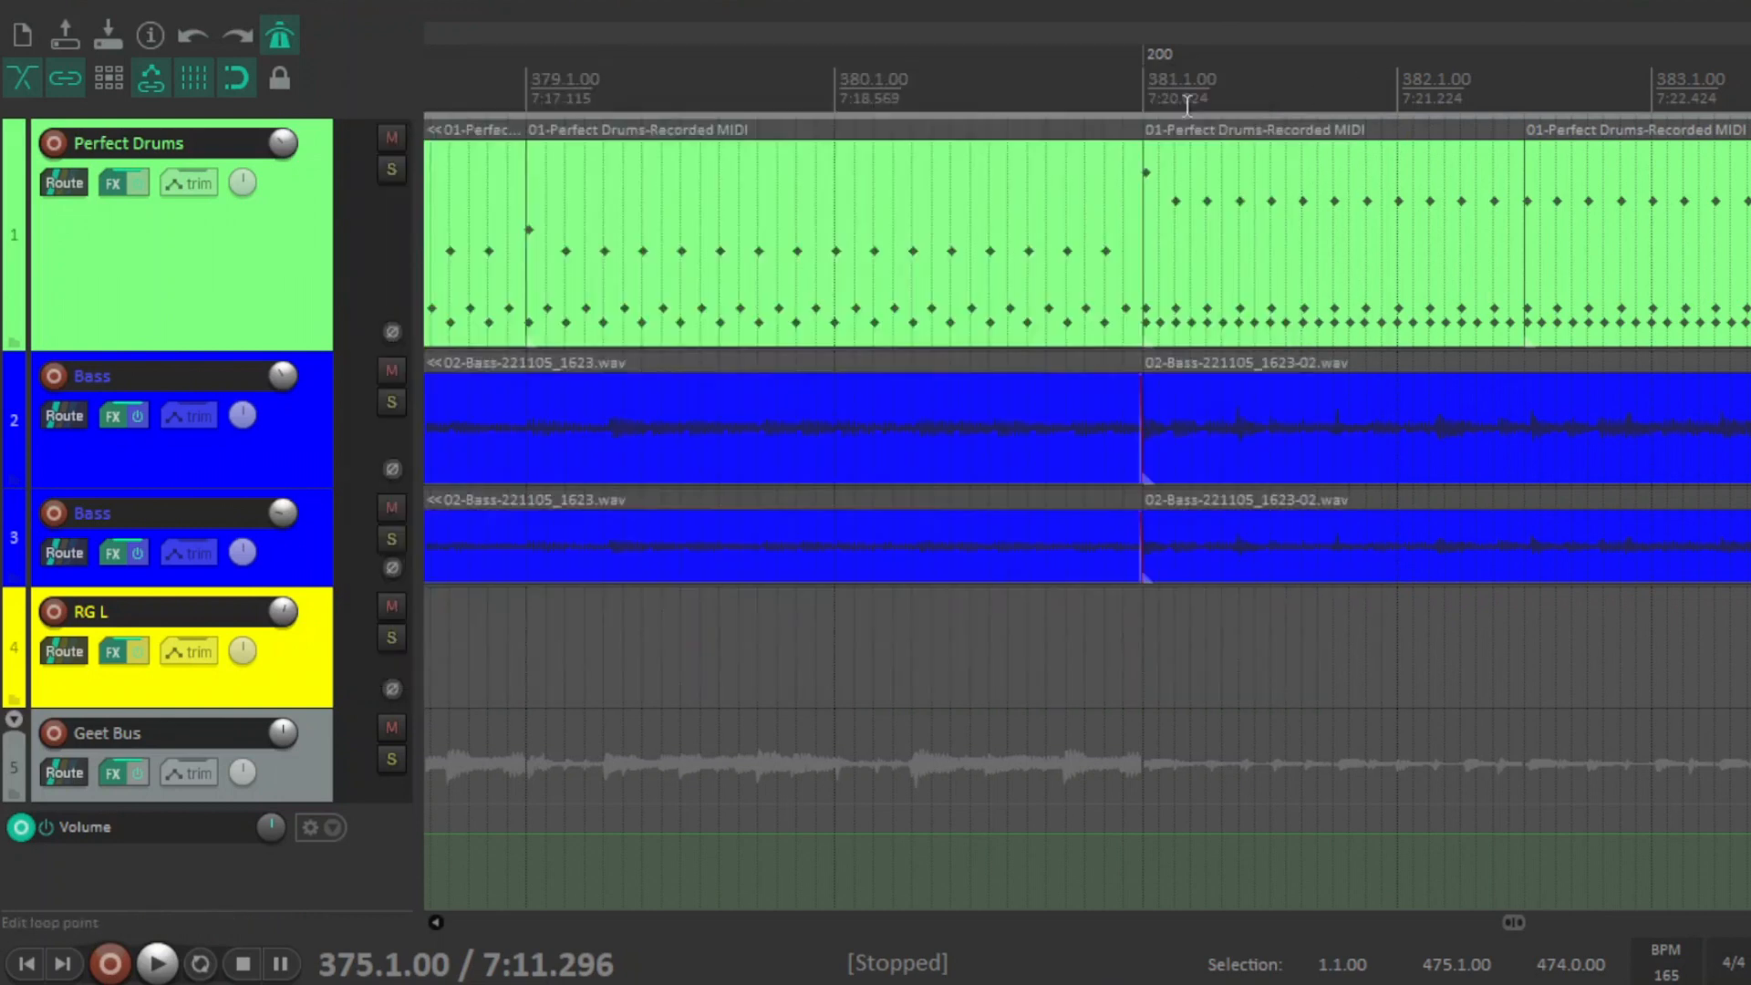
- Open the effects chain of Bass track 3, view the NoAmp settings and close the NoAmp window
{"action": "left_click", "coordinate": [119, 560]}
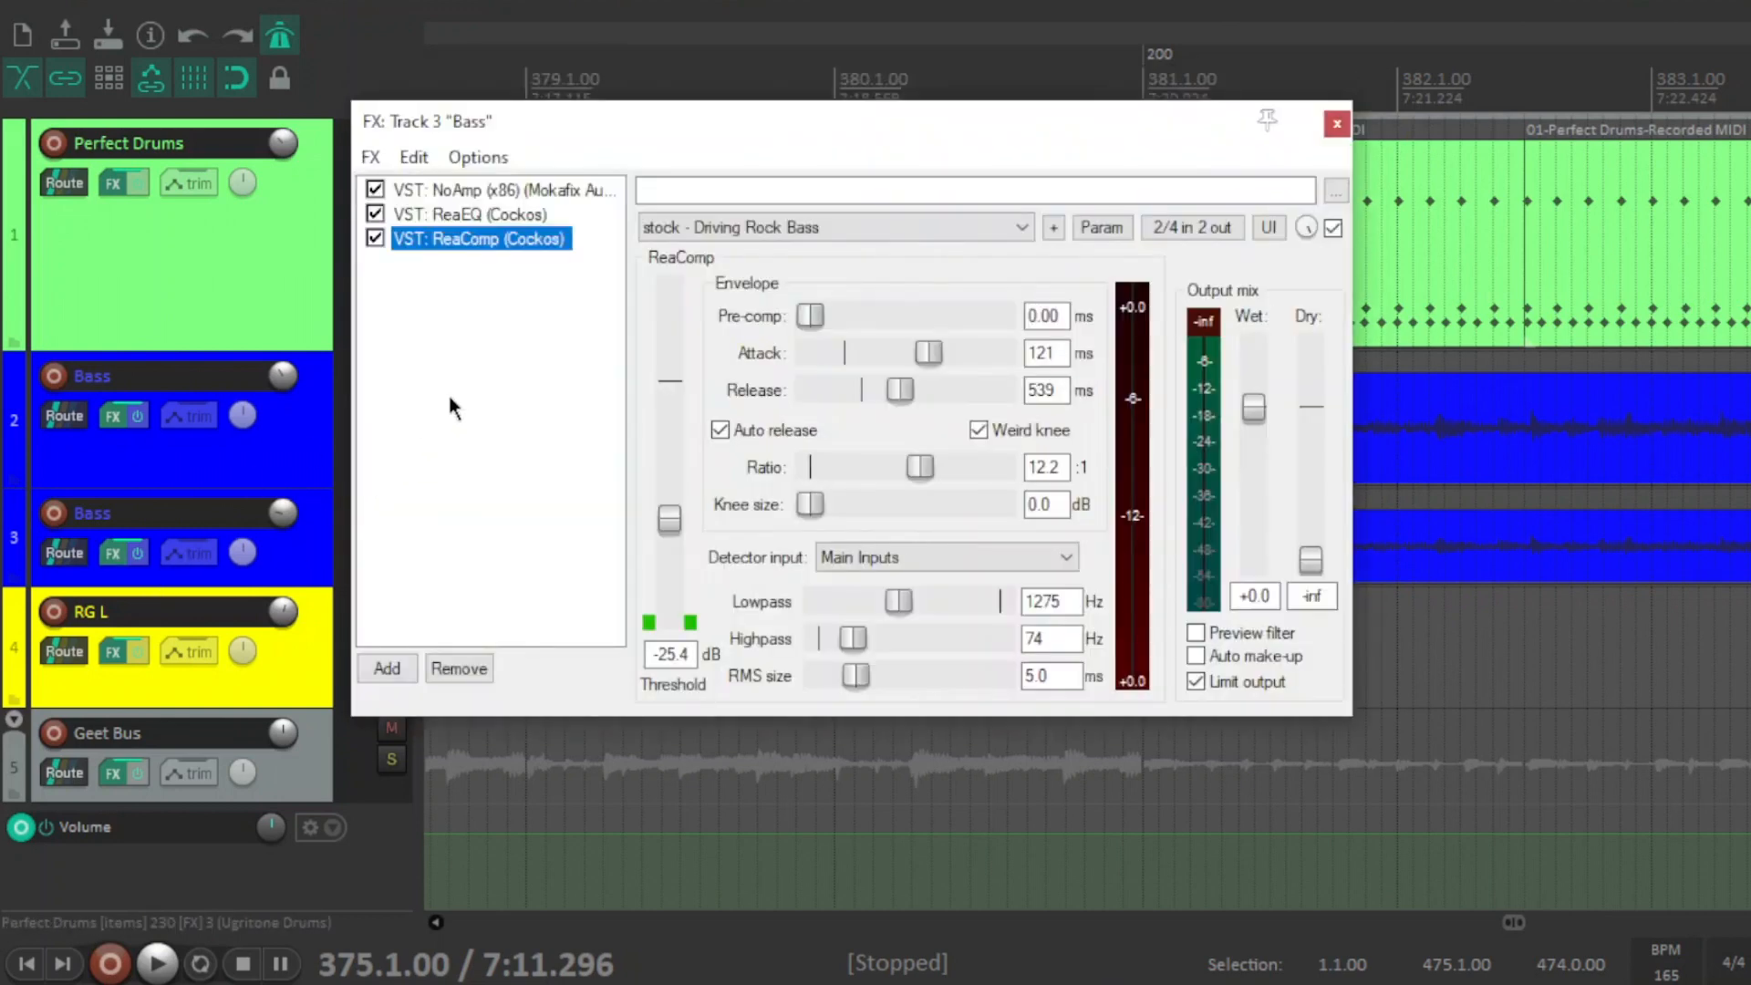
{"action": "left_click", "coordinate": [555, 185]}
{"action": "left_click", "coordinate": [433, 303]}
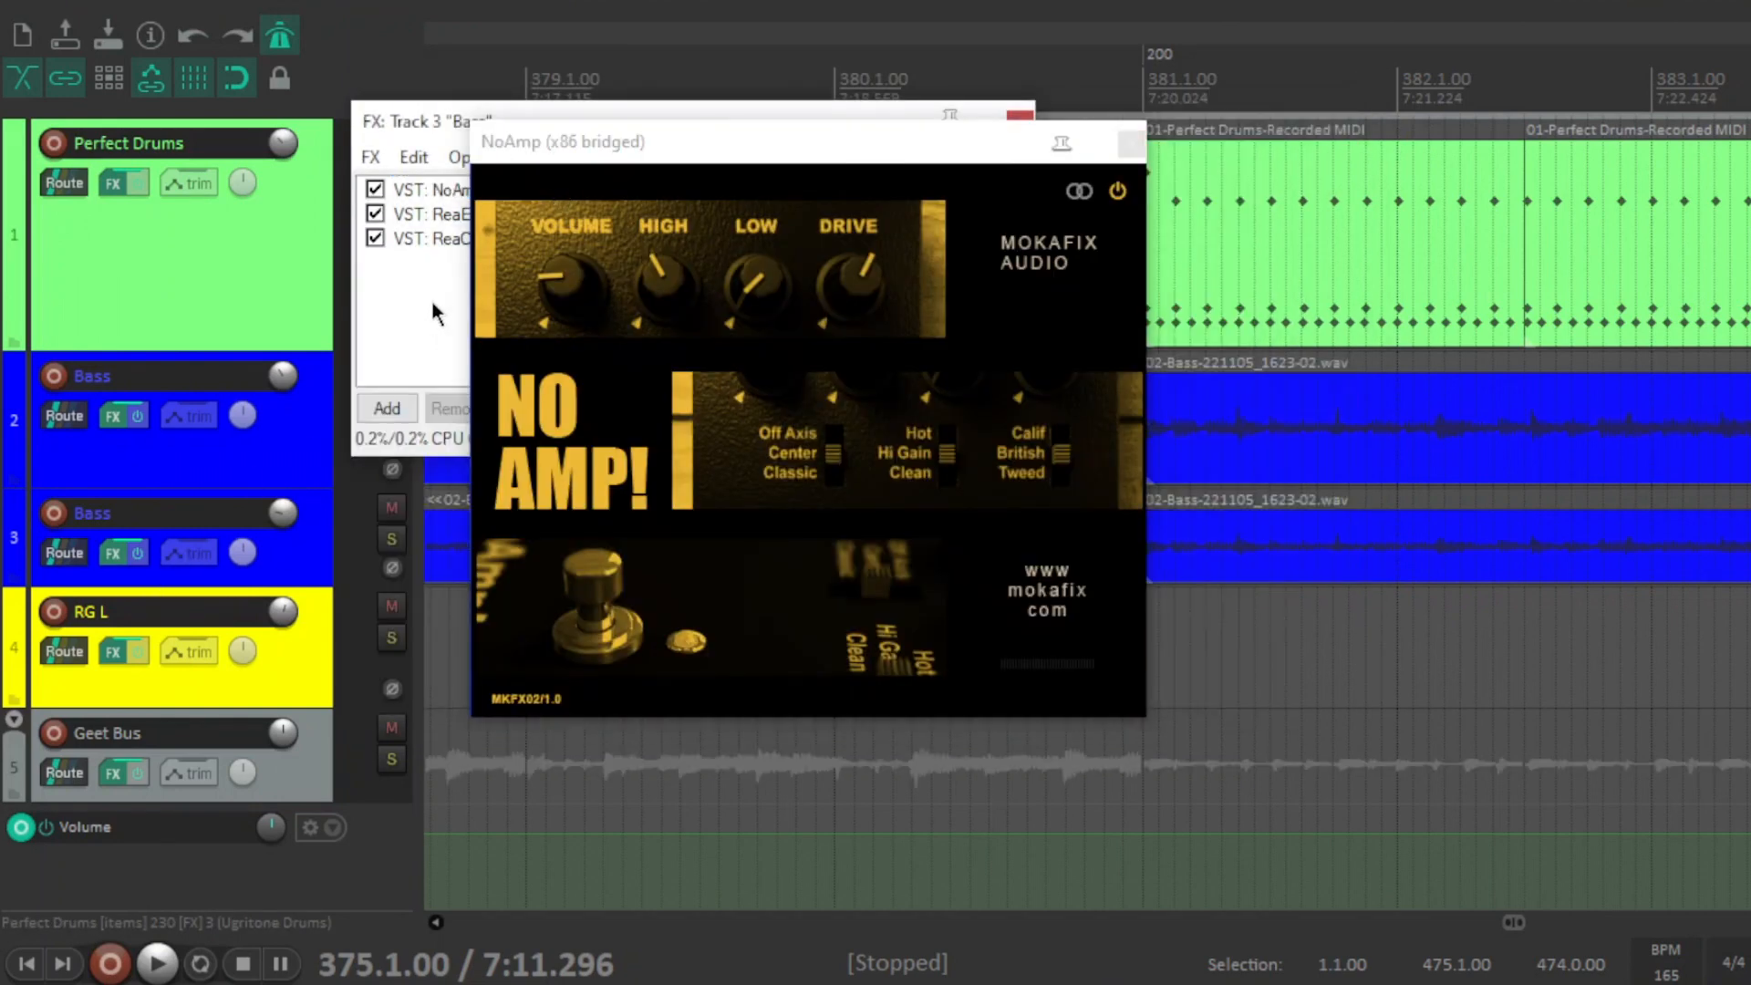
{"action": "left_click", "coordinate": [1129, 145]}
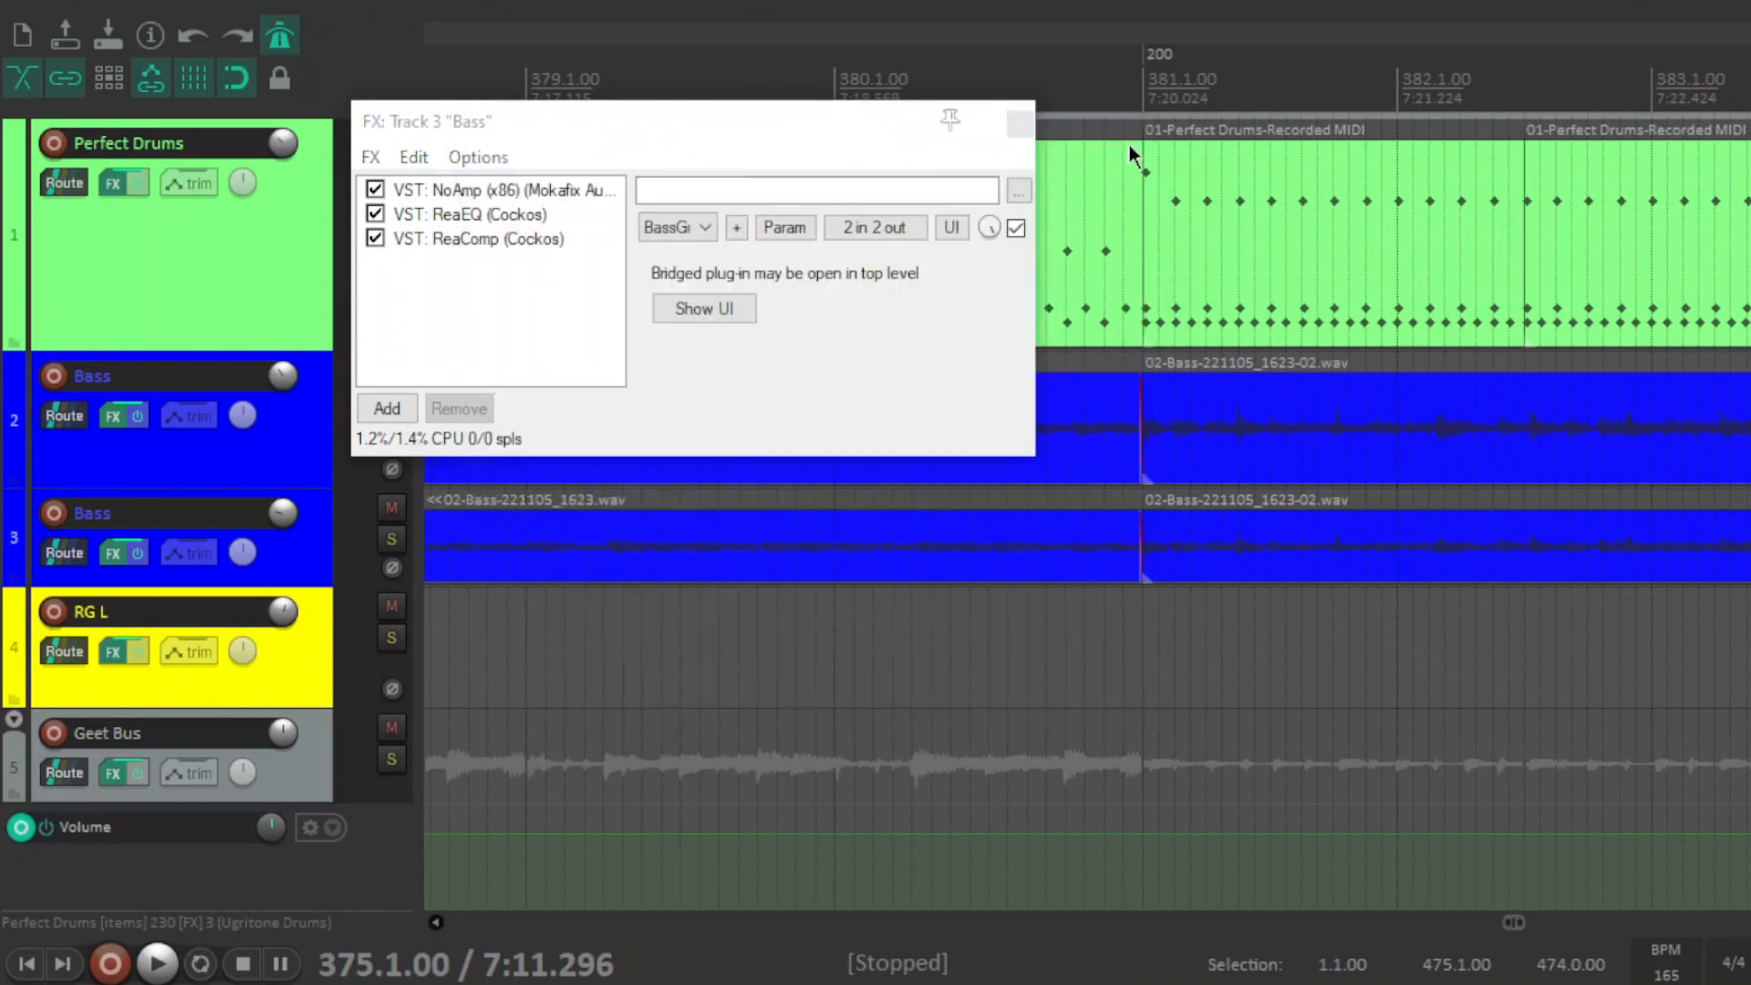
- Inspect the ReaEQ bands and ReaComp settings on Bass track 3, and close its effects window
{"action": "left_click", "coordinate": [484, 213]}
{"action": "left_click", "coordinate": [534, 335]}
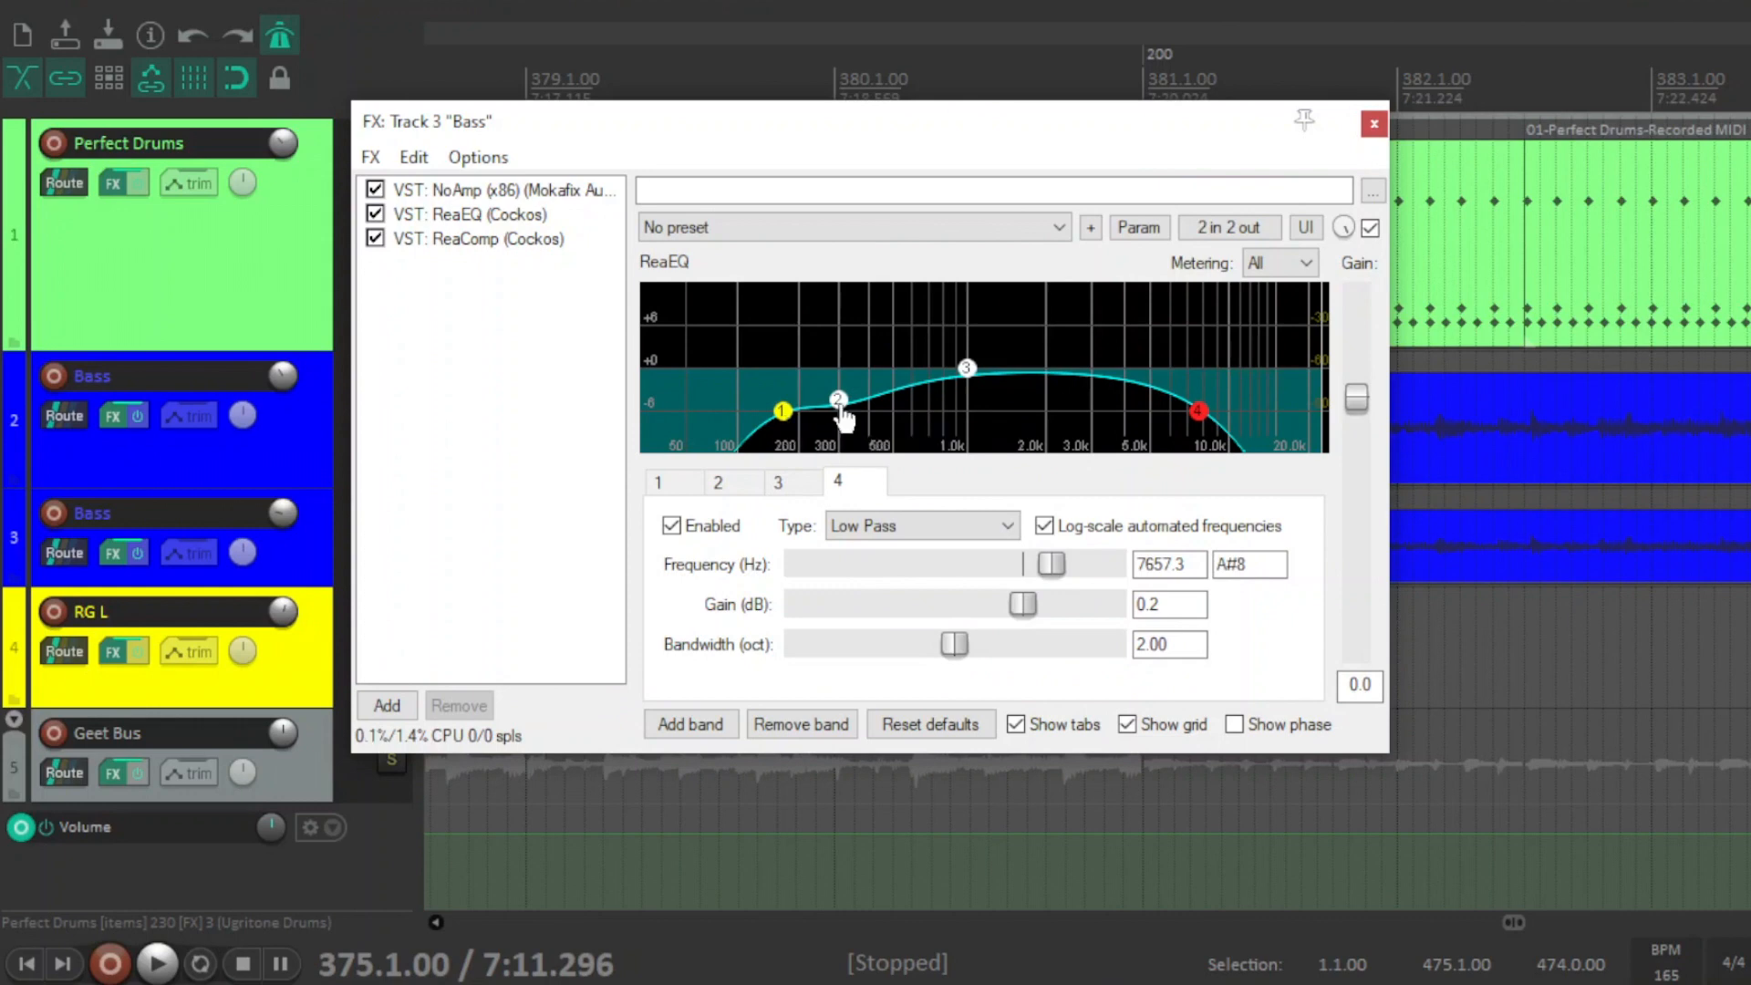
{"action": "mouse_move", "coordinate": [1200, 426]}
{"action": "left_click", "coordinate": [489, 237]}
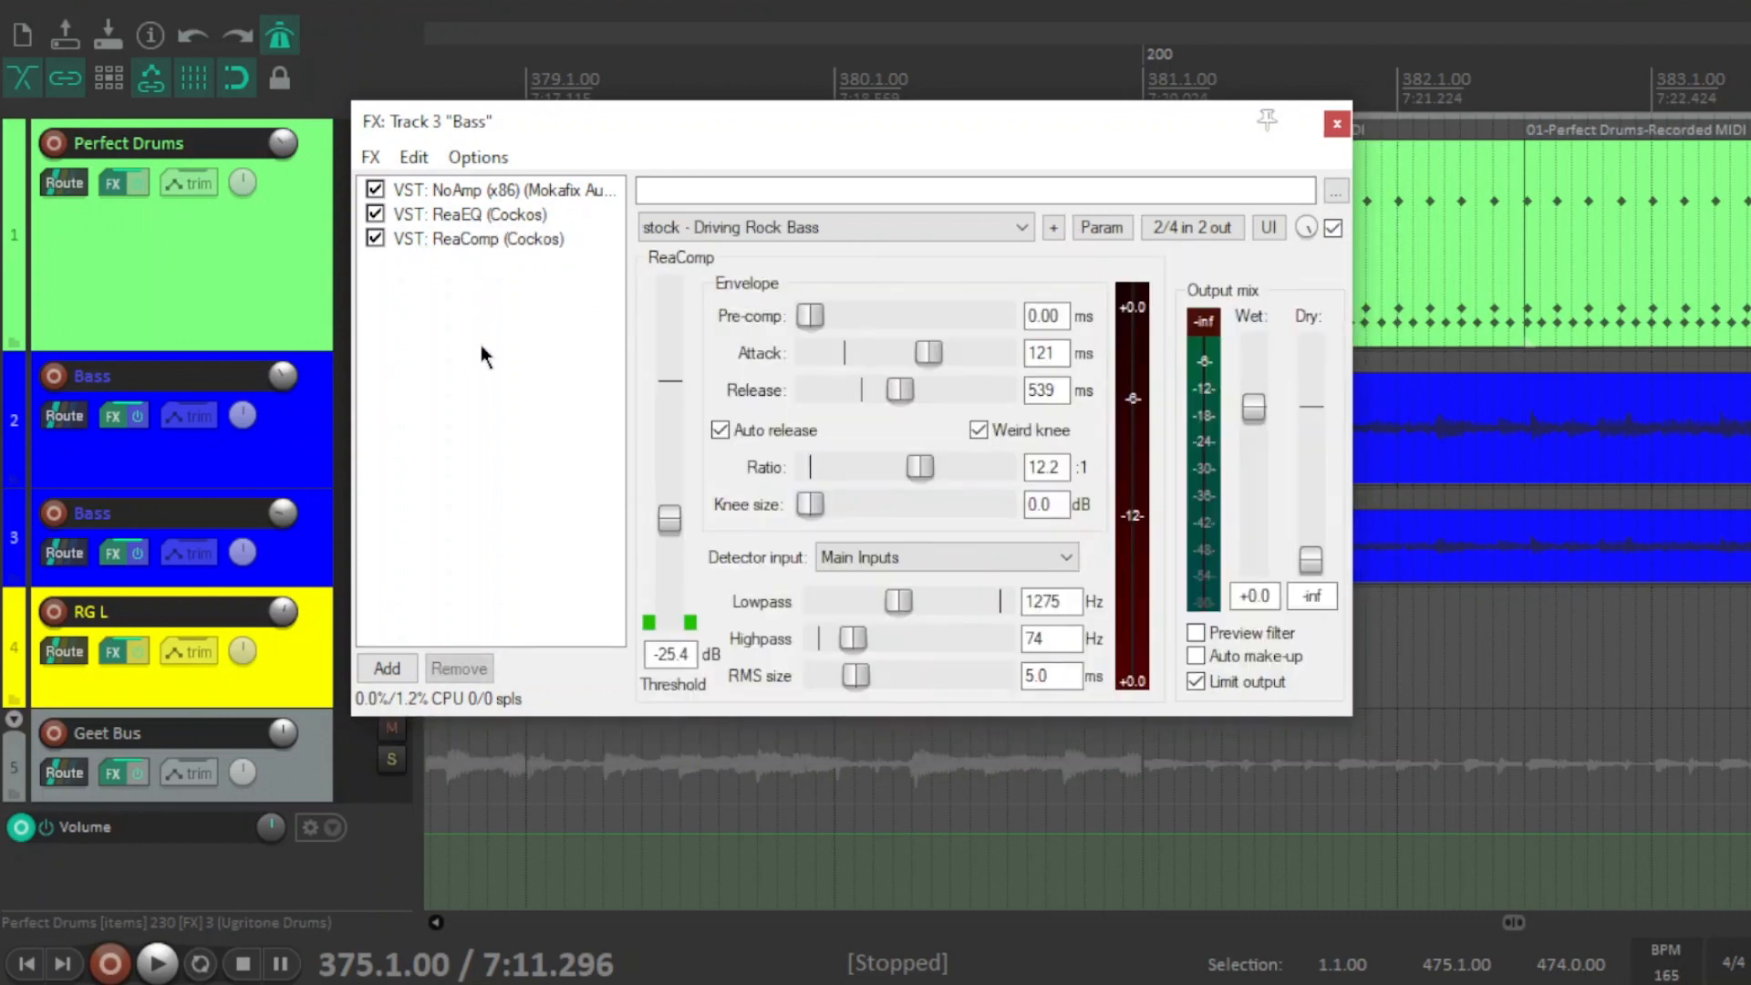
{"action": "left_click", "coordinate": [1374, 123]}
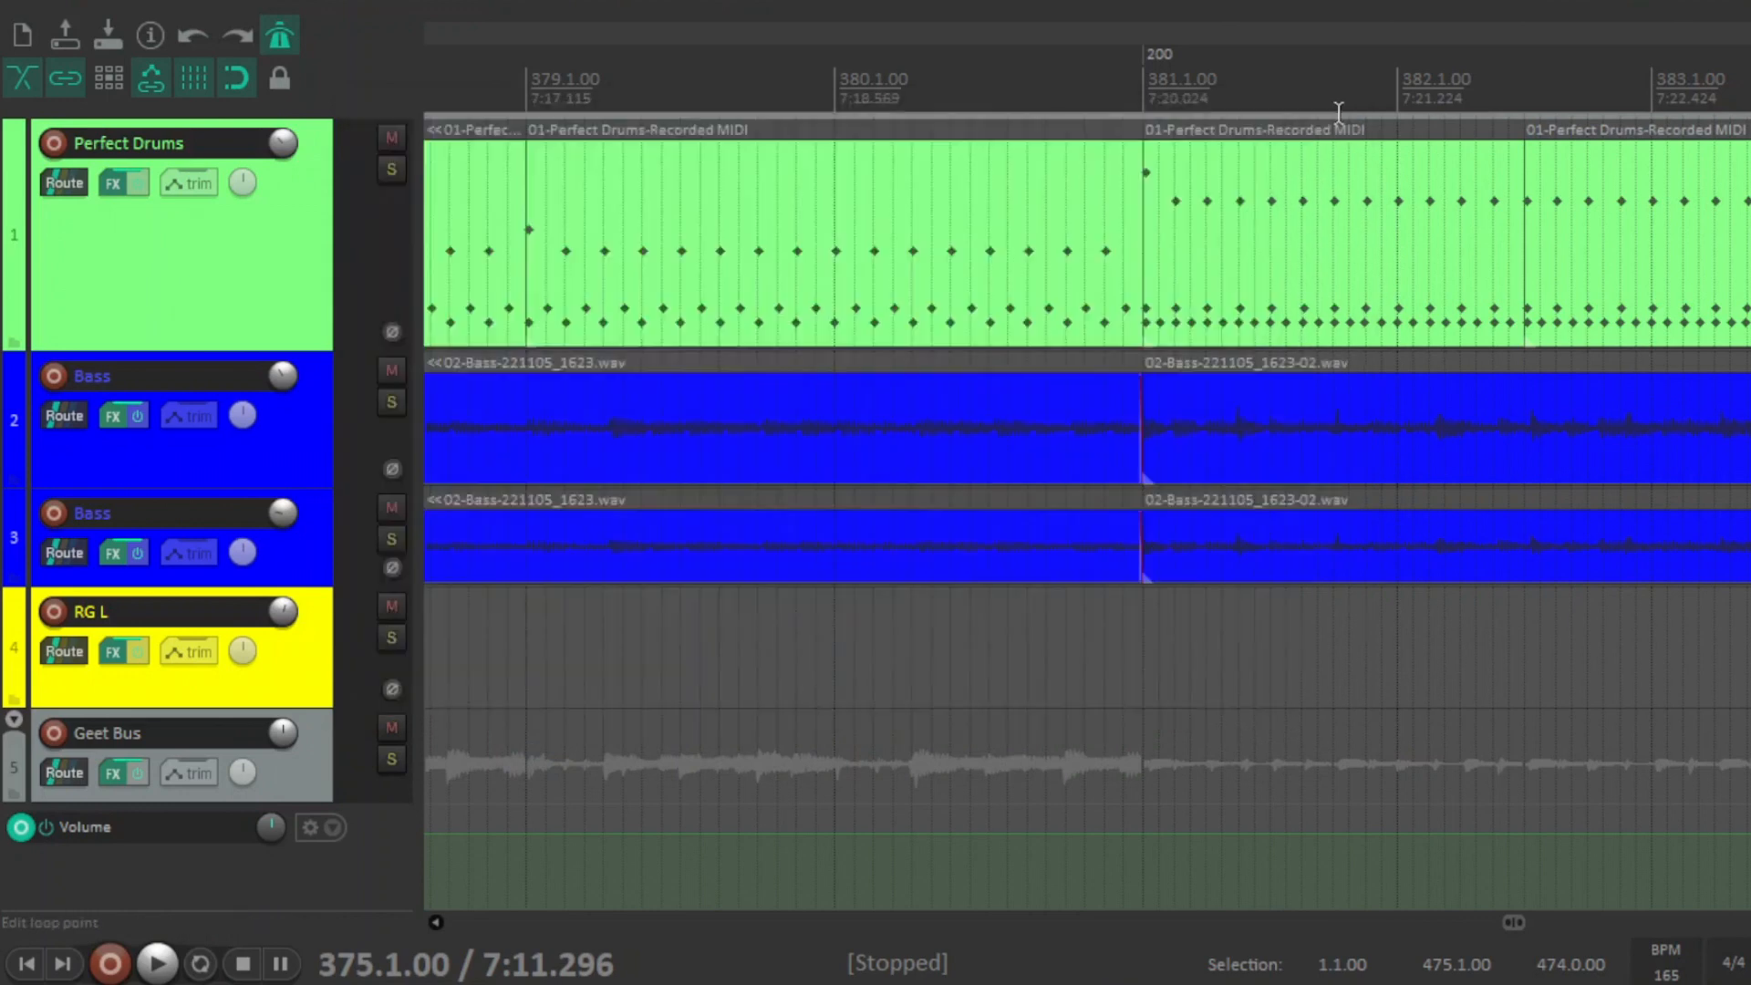
- Solo both Bass tracks and play them, stop and clear the solos, and check the two tracks' volume levels
{"action": "left_click", "coordinate": [393, 402]}
{"action": "left_click", "coordinate": [392, 539]}
{"action": "key", "text": "space"}
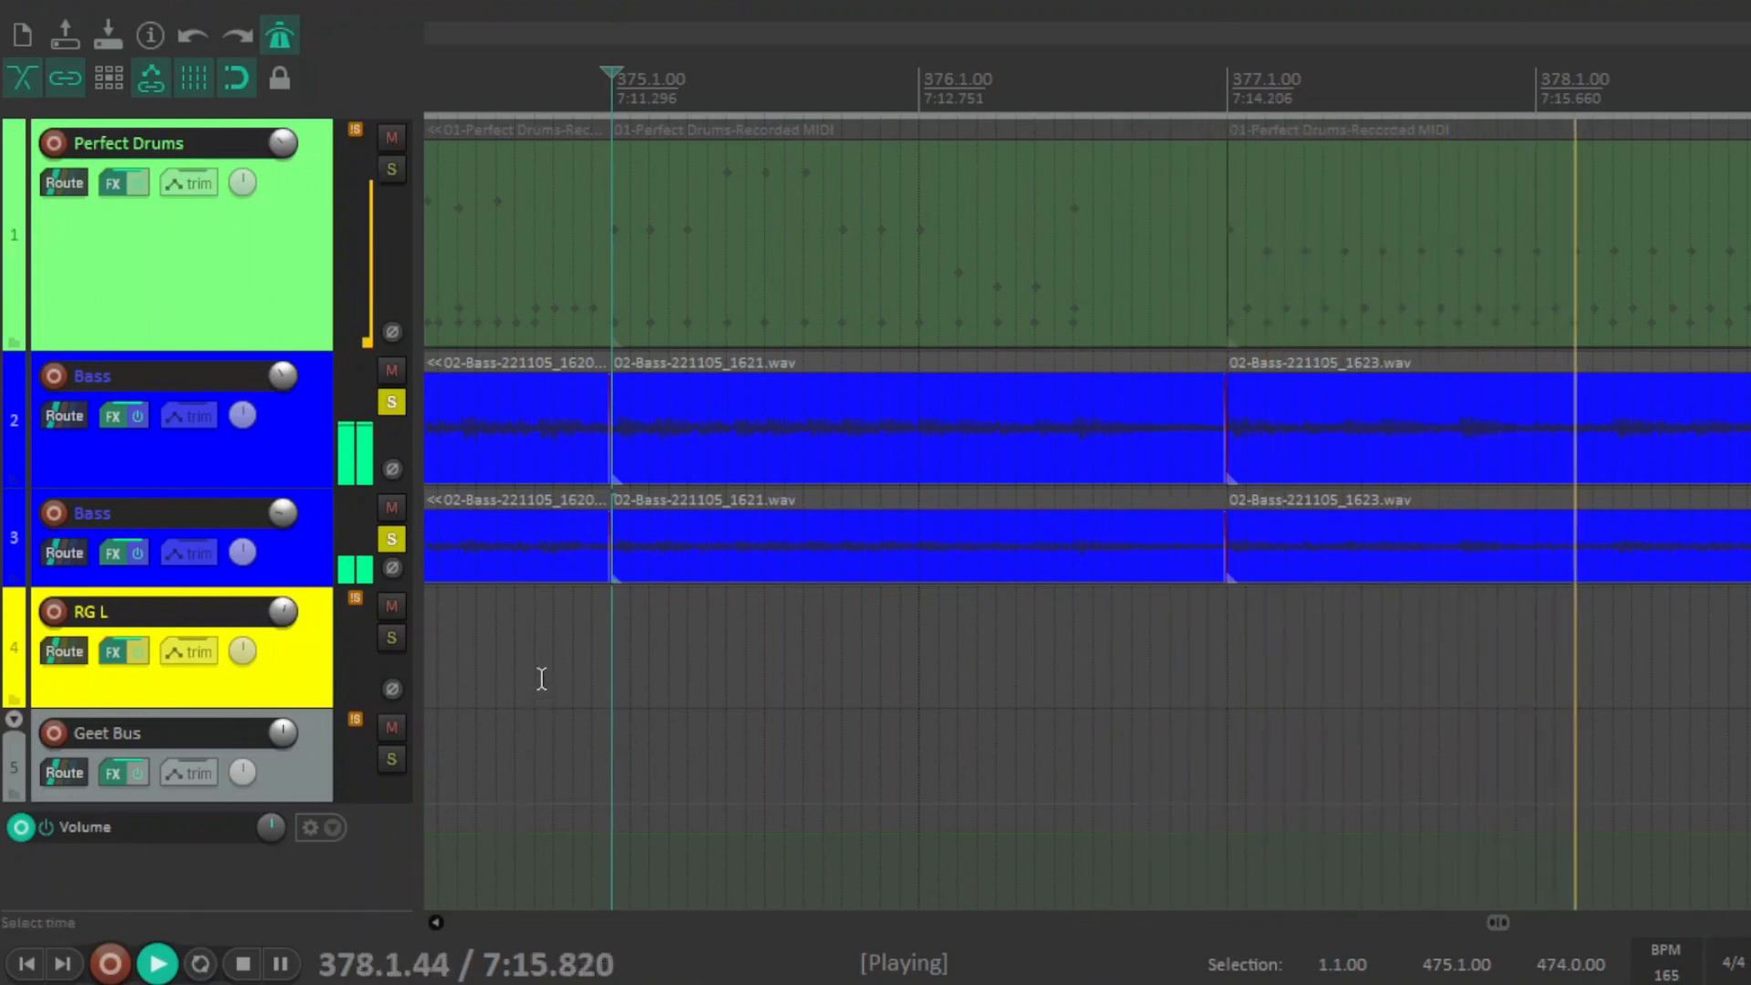
{"action": "key", "text": "space"}
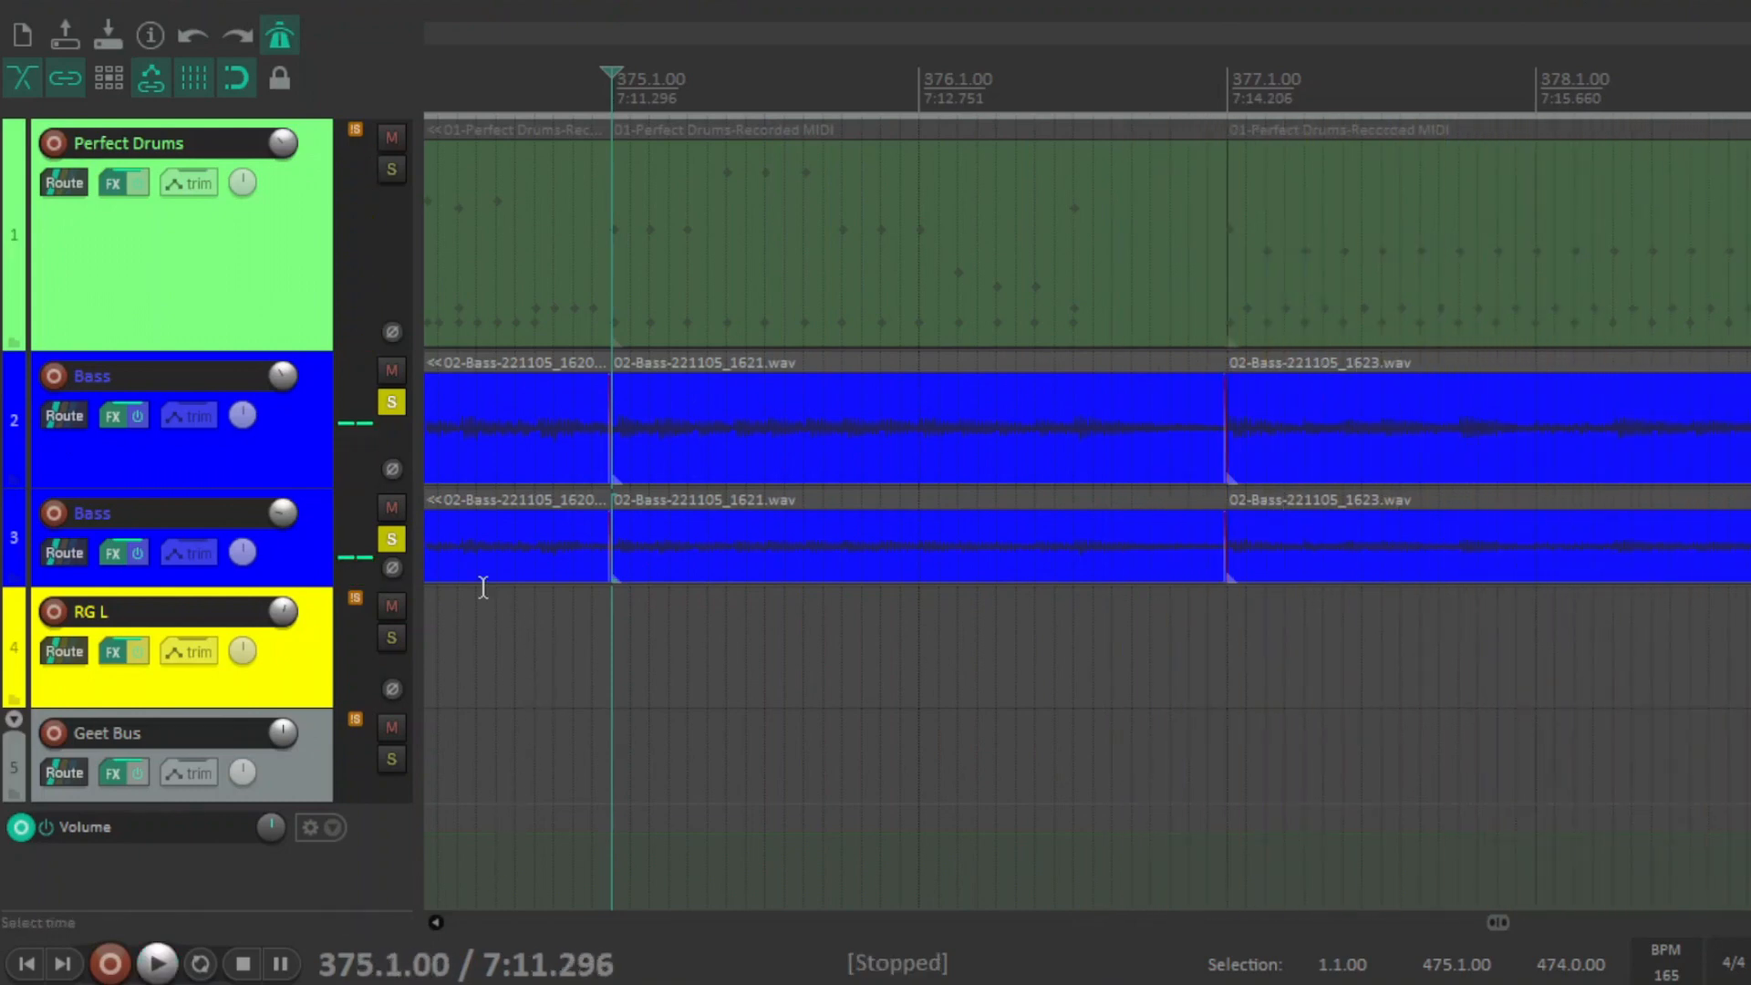
{"action": "left_click", "coordinate": [395, 403]}
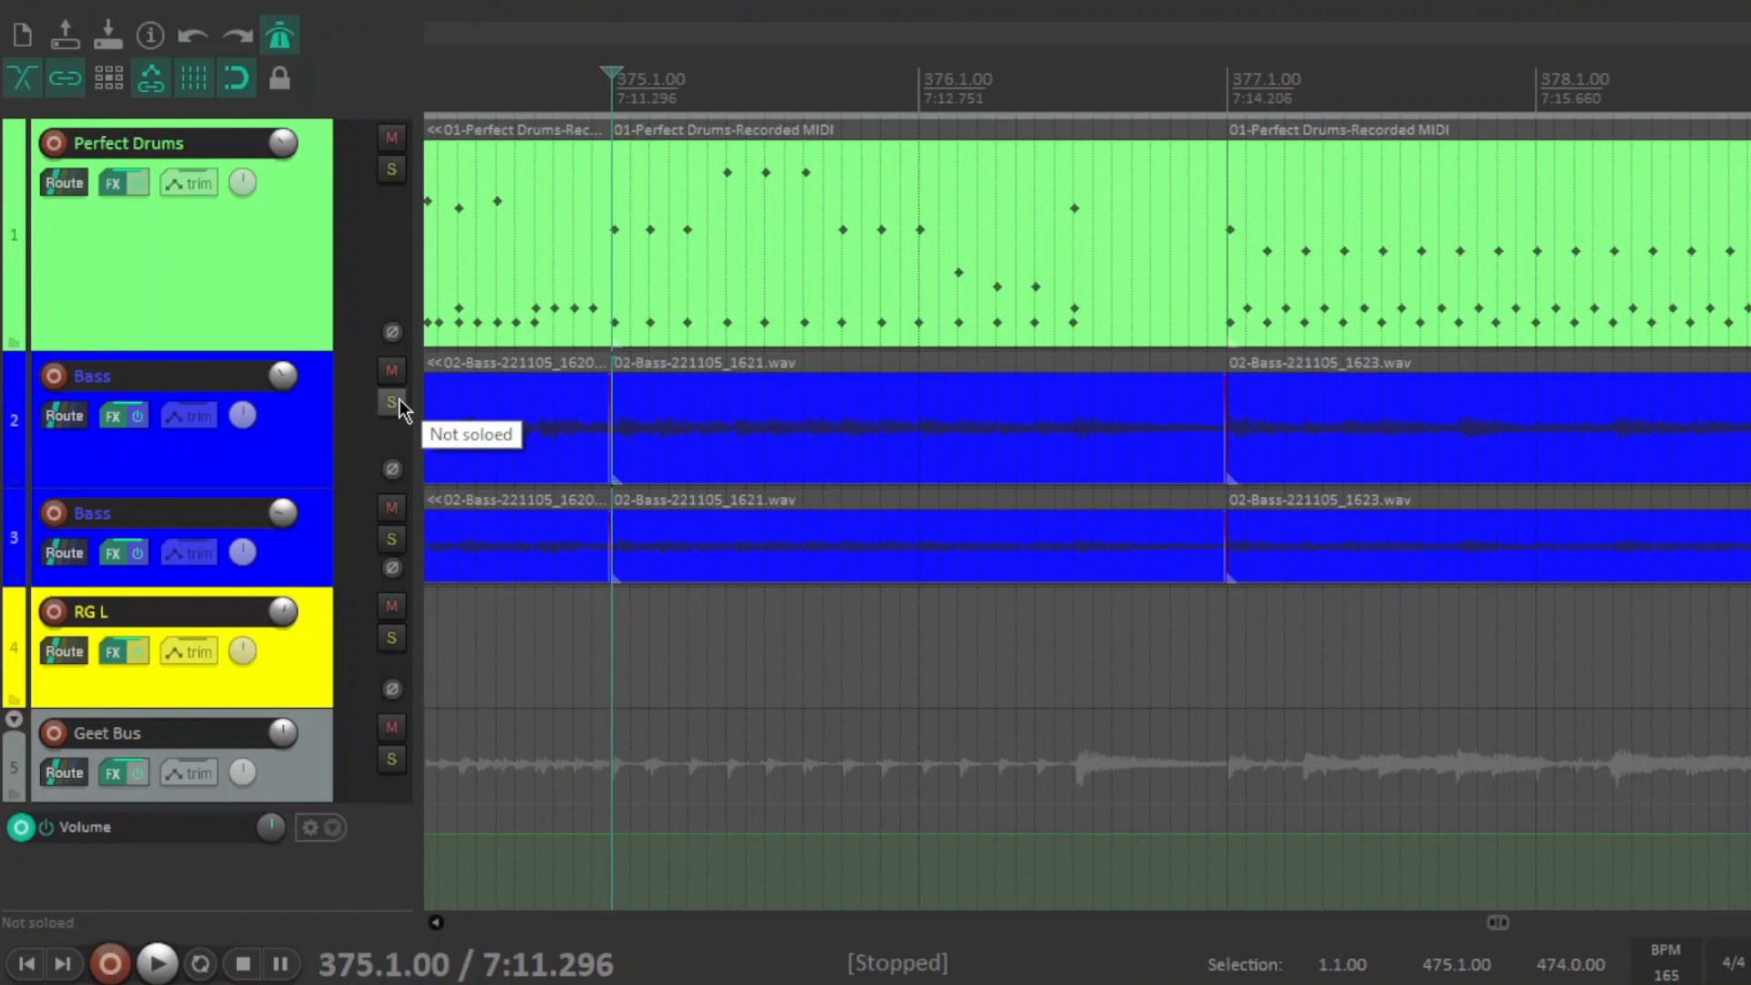
{"action": "mouse_move", "coordinate": [294, 380]}
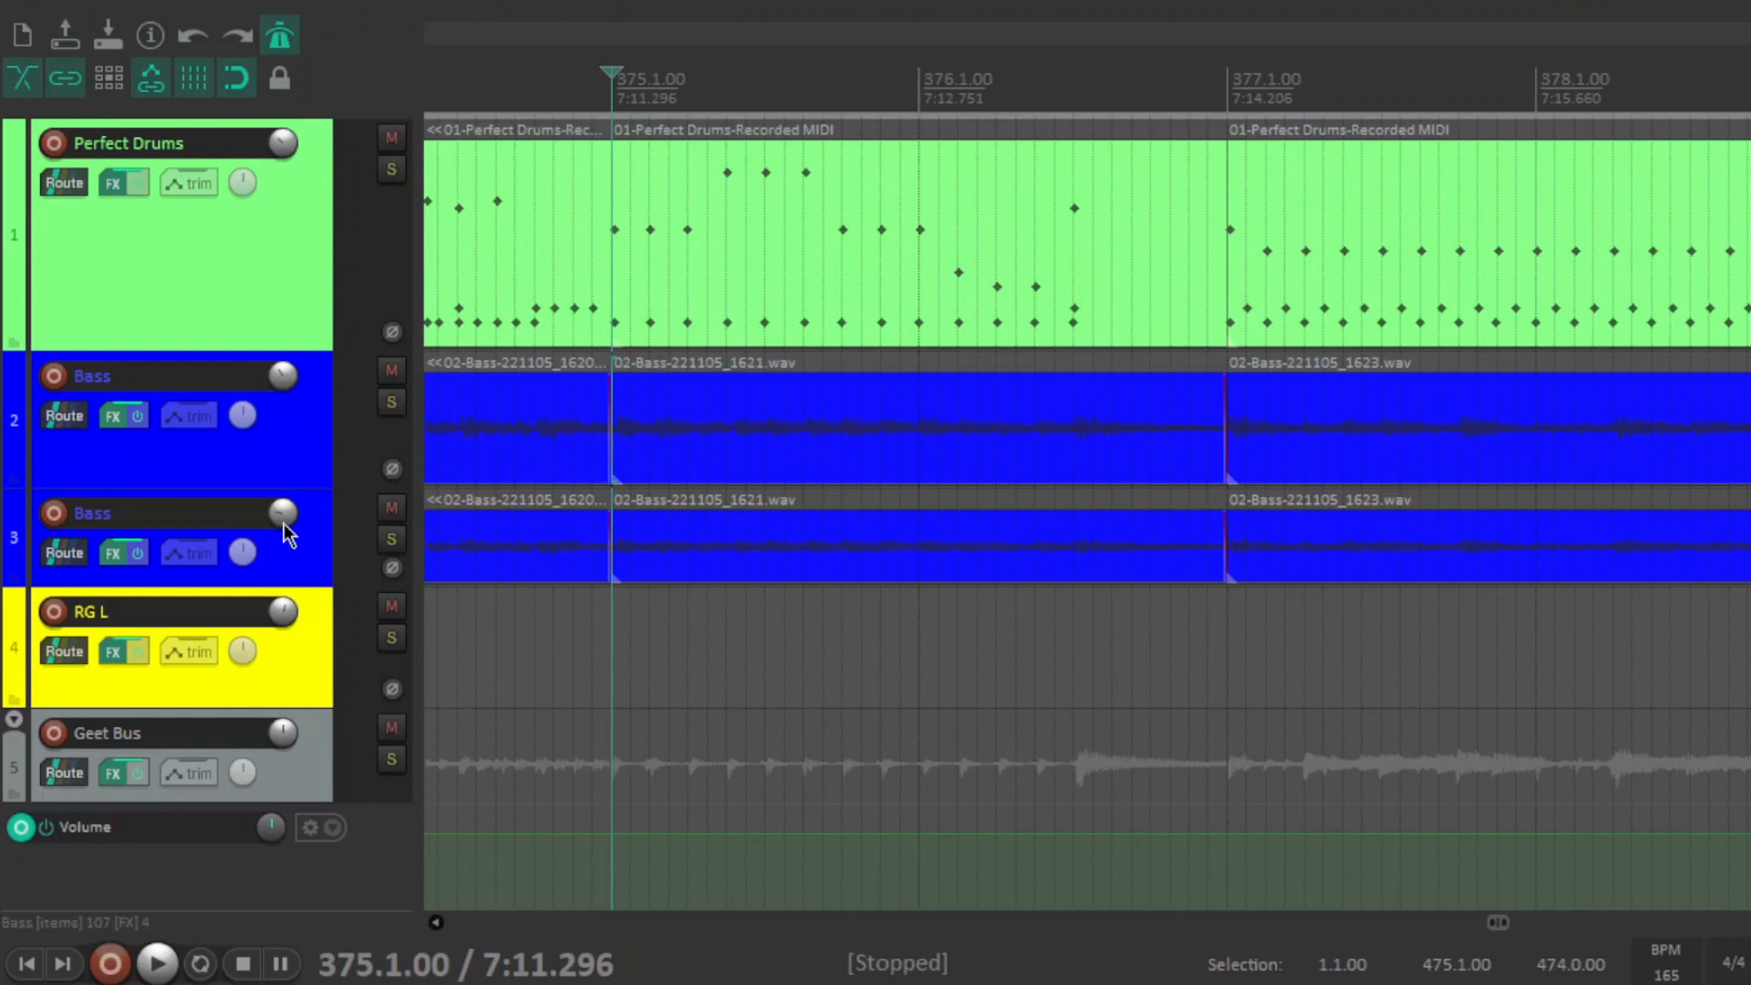
{"action": "mouse_move", "coordinate": [283, 524]}
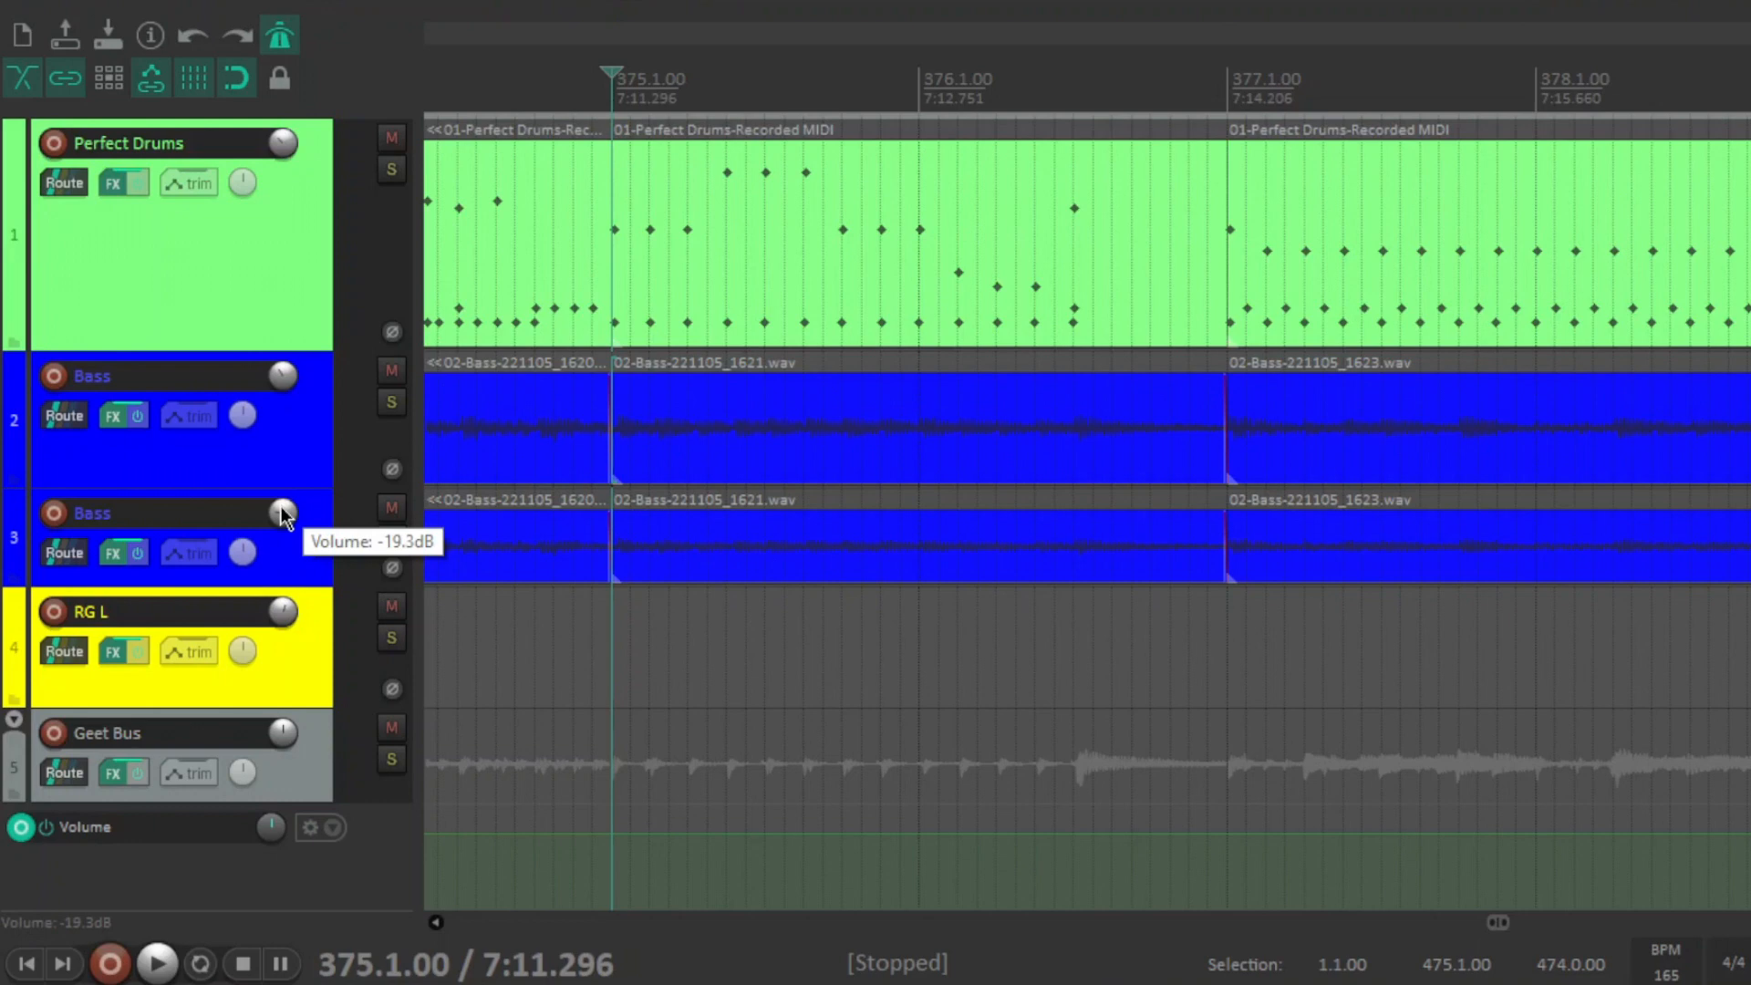
- Open the effects chain of track RG L and review its TSB-1, Teaser_HV4, Pulse and ChorusWS1 plugins
{"action": "scroll", "coordinate": [118, 201], "scroll_direction": "down", "scroll_amount": 5}
{"action": "left_click", "coordinate": [118, 199]}
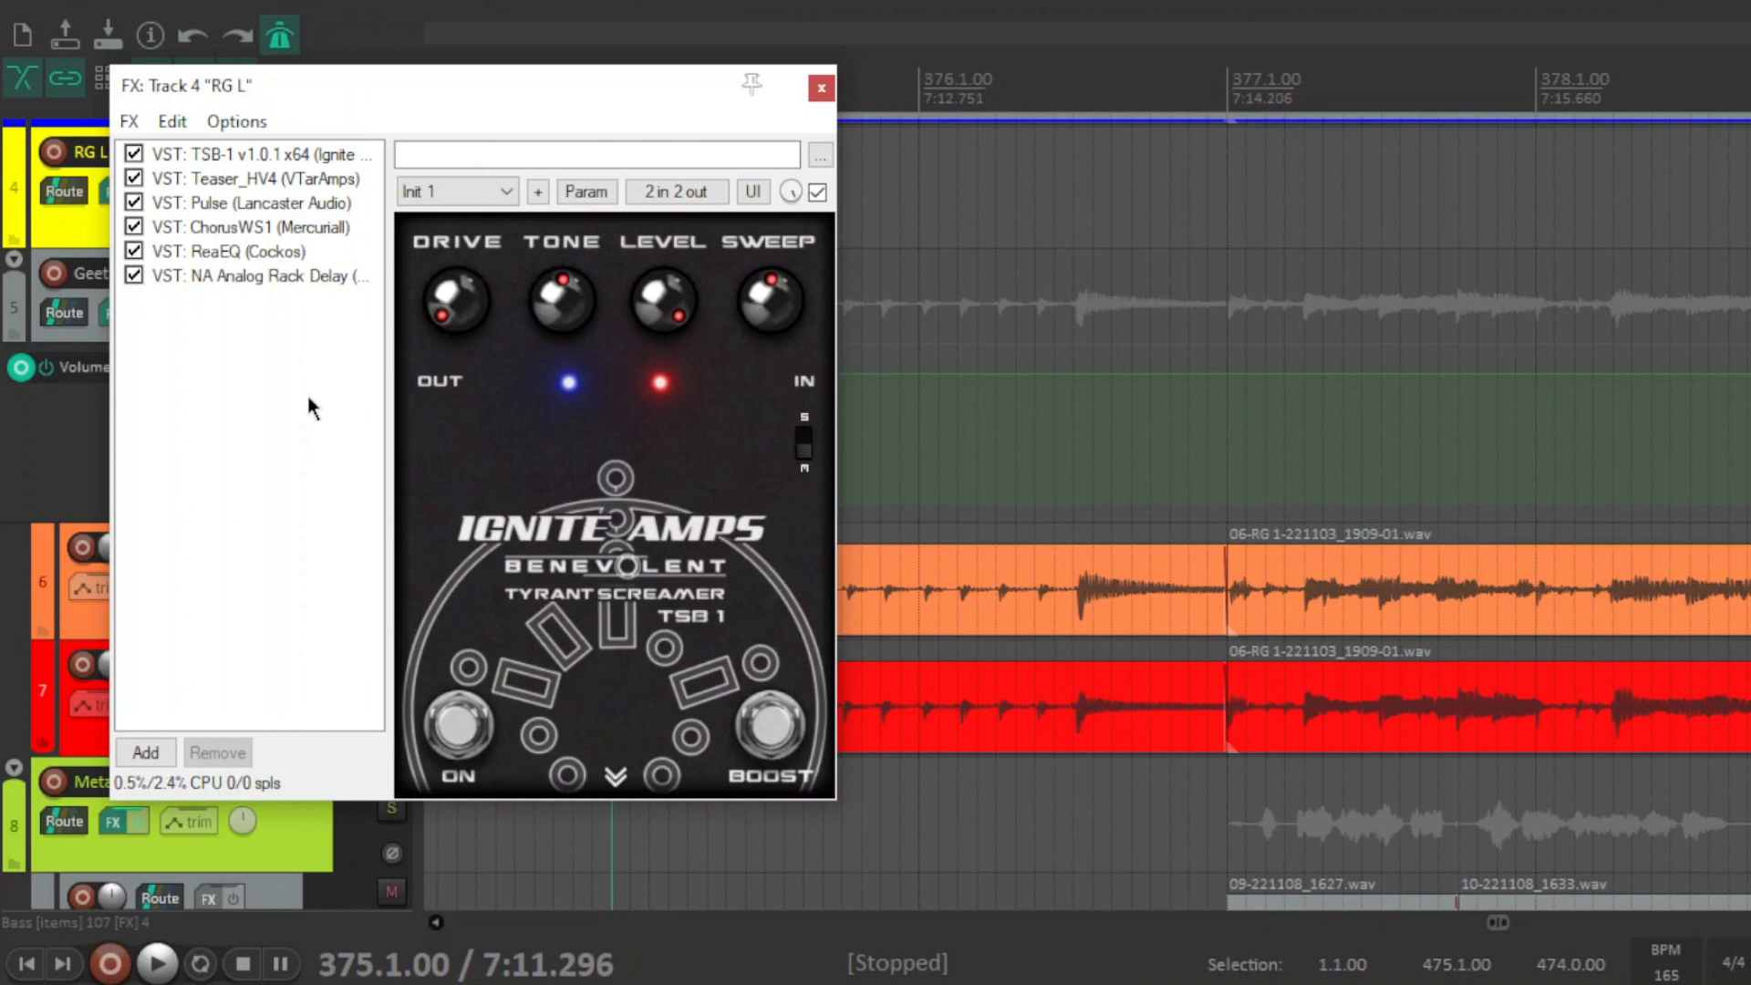
{"action": "left_click", "coordinate": [339, 180]}
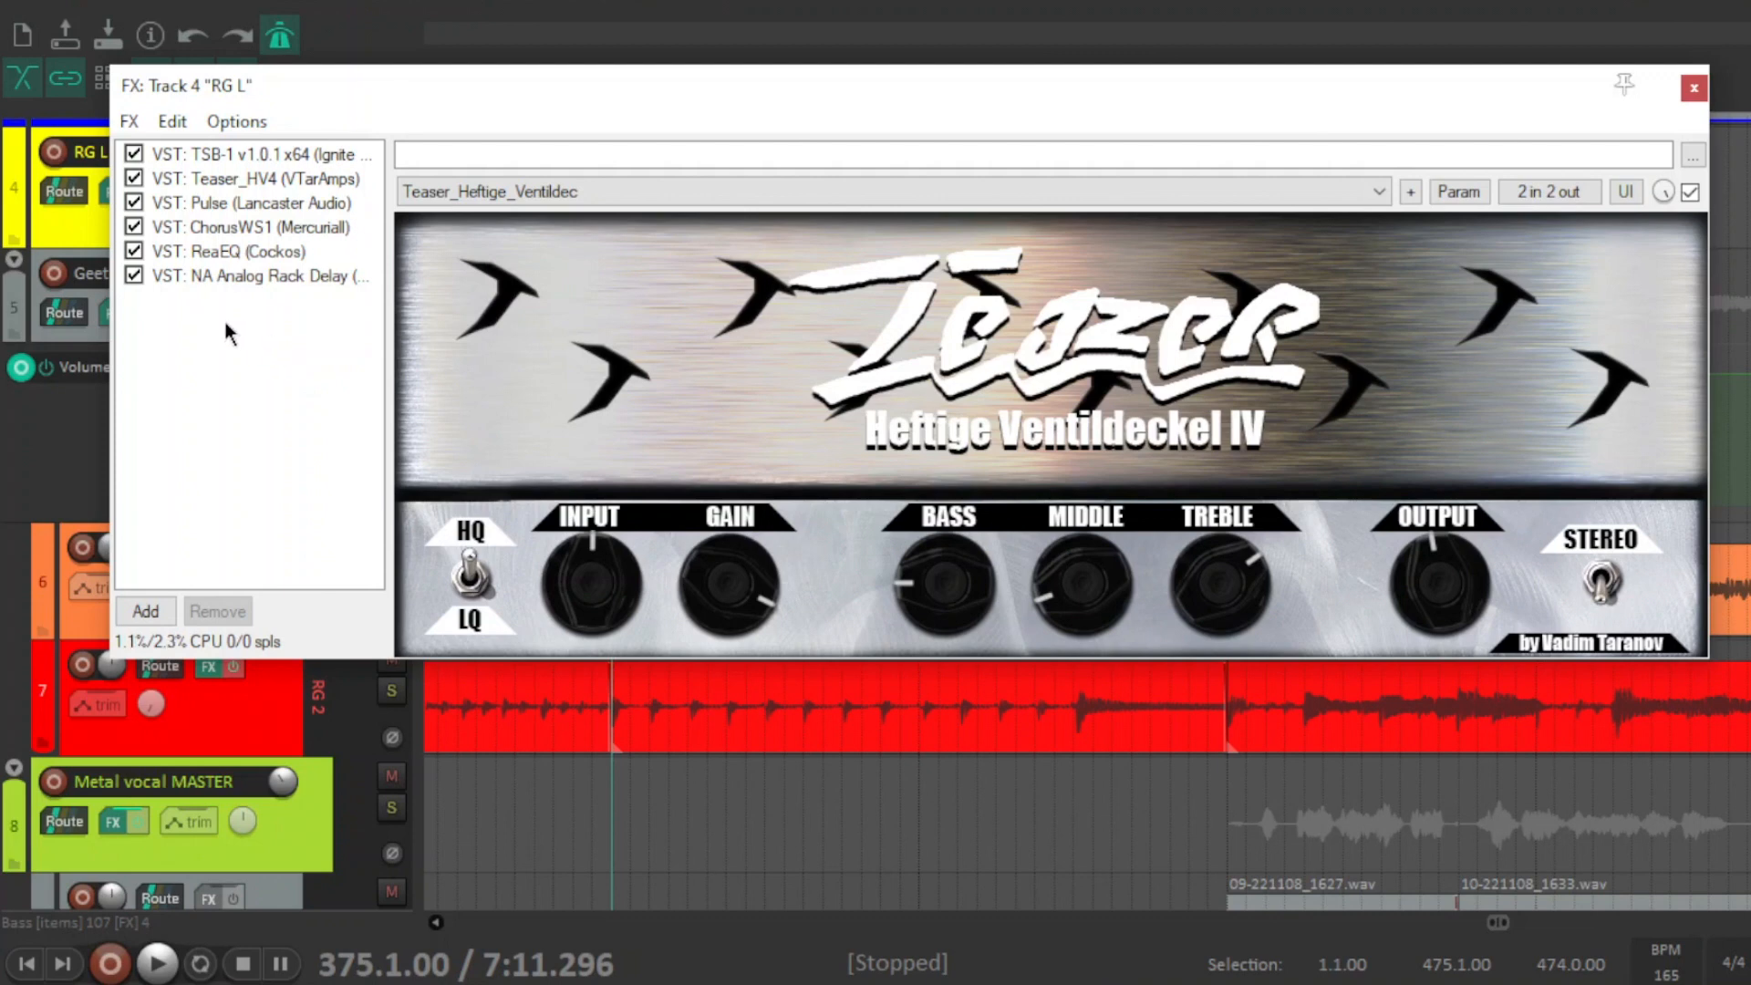
{"action": "left_click", "coordinate": [281, 204]}
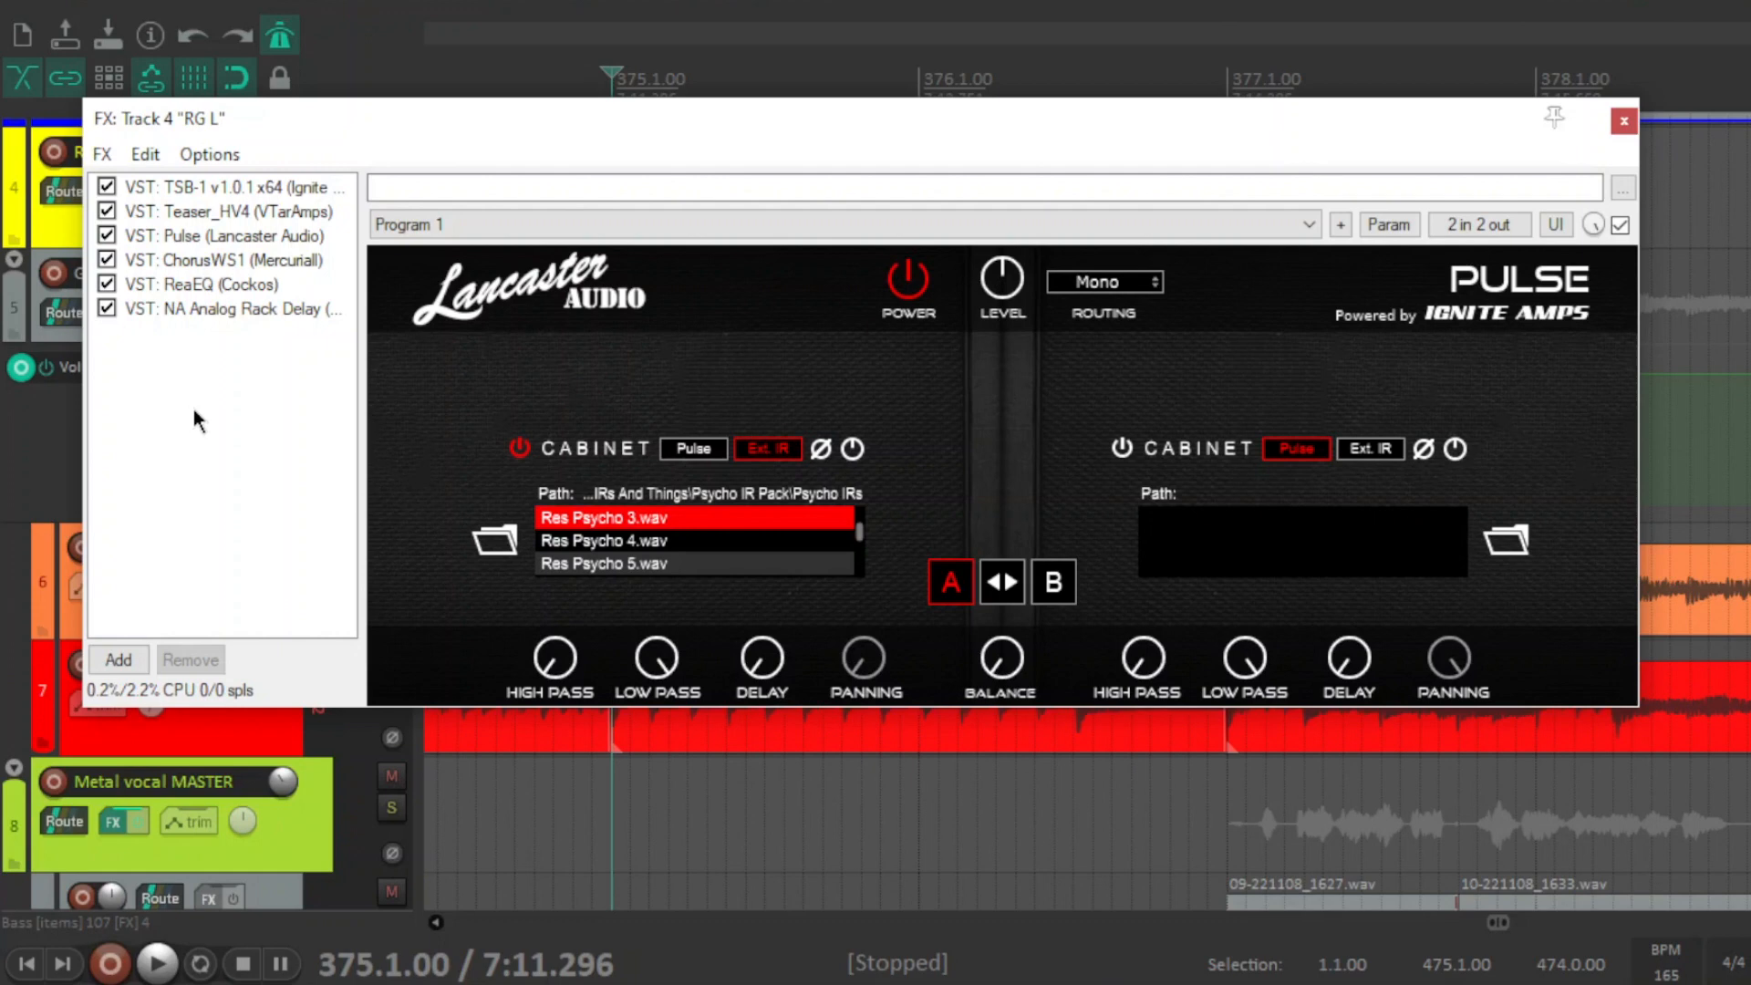
{"action": "left_click", "coordinate": [261, 257]}
{"action": "left_click_drag", "start_coordinate": [498, 118], "coordinate": [543, 85]}
- Inspect the ReaEQ bands and the NA Analog Rack Delay settings on RG L, and close its effects window
{"action": "left_click", "coordinate": [294, 253]}
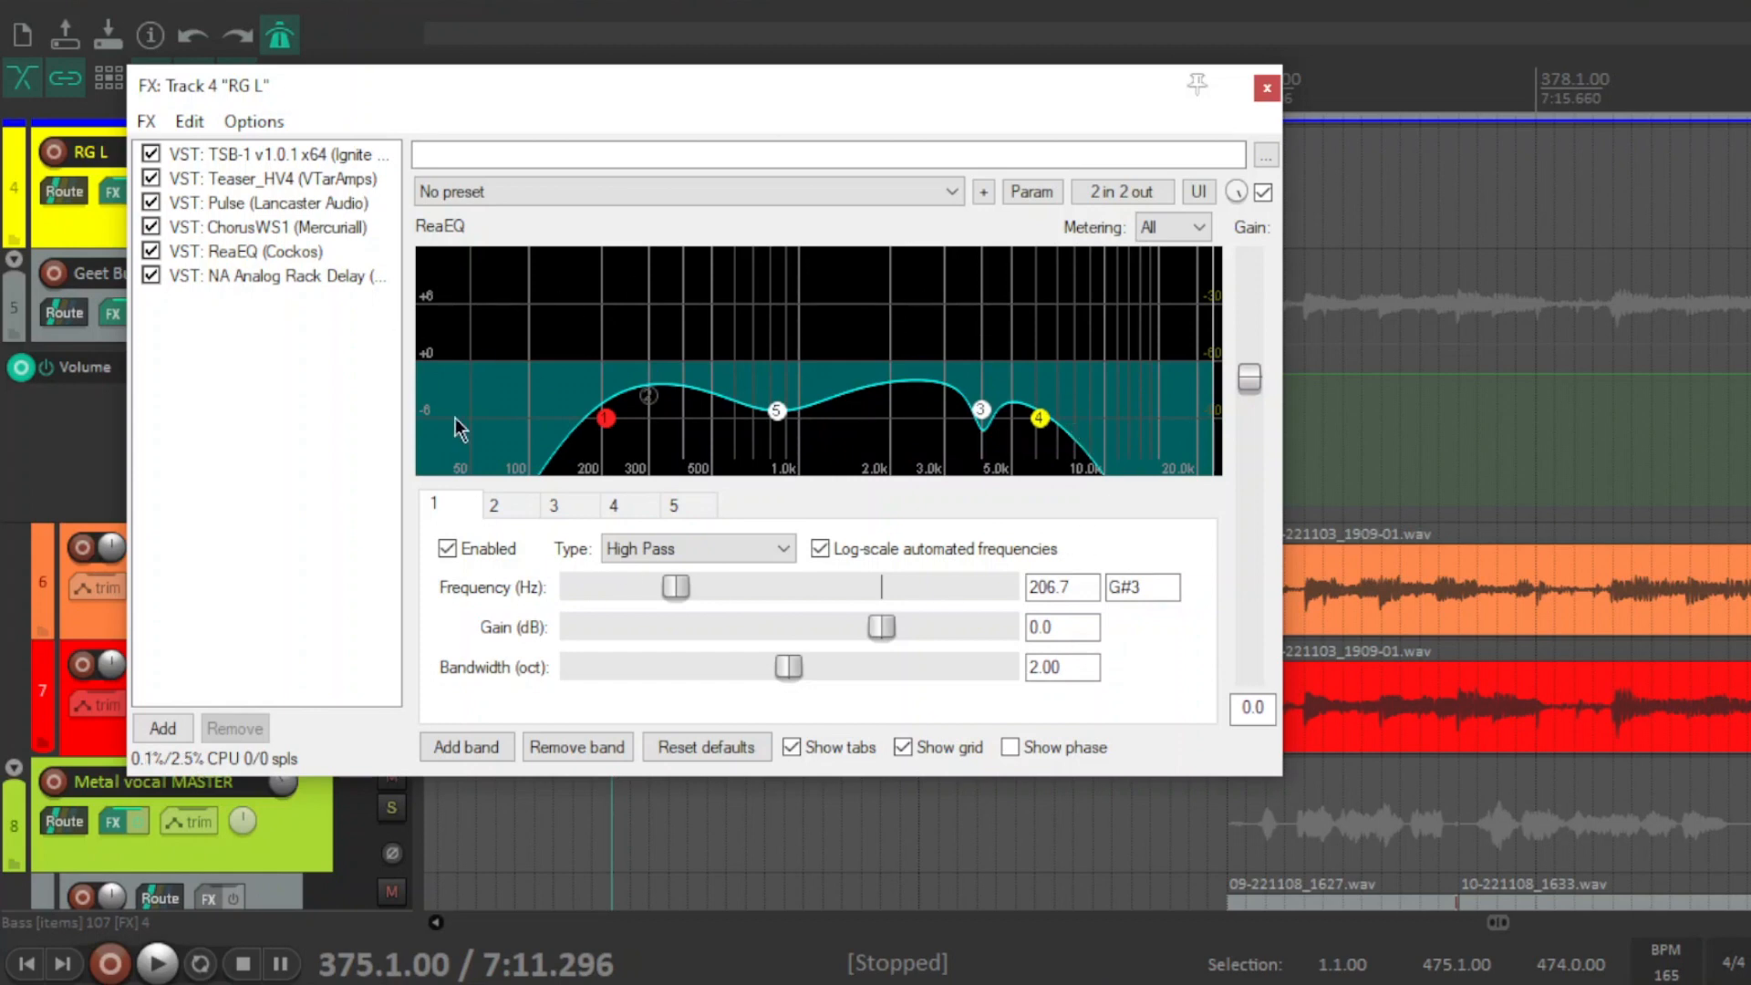
{"action": "mouse_move", "coordinate": [986, 418]}
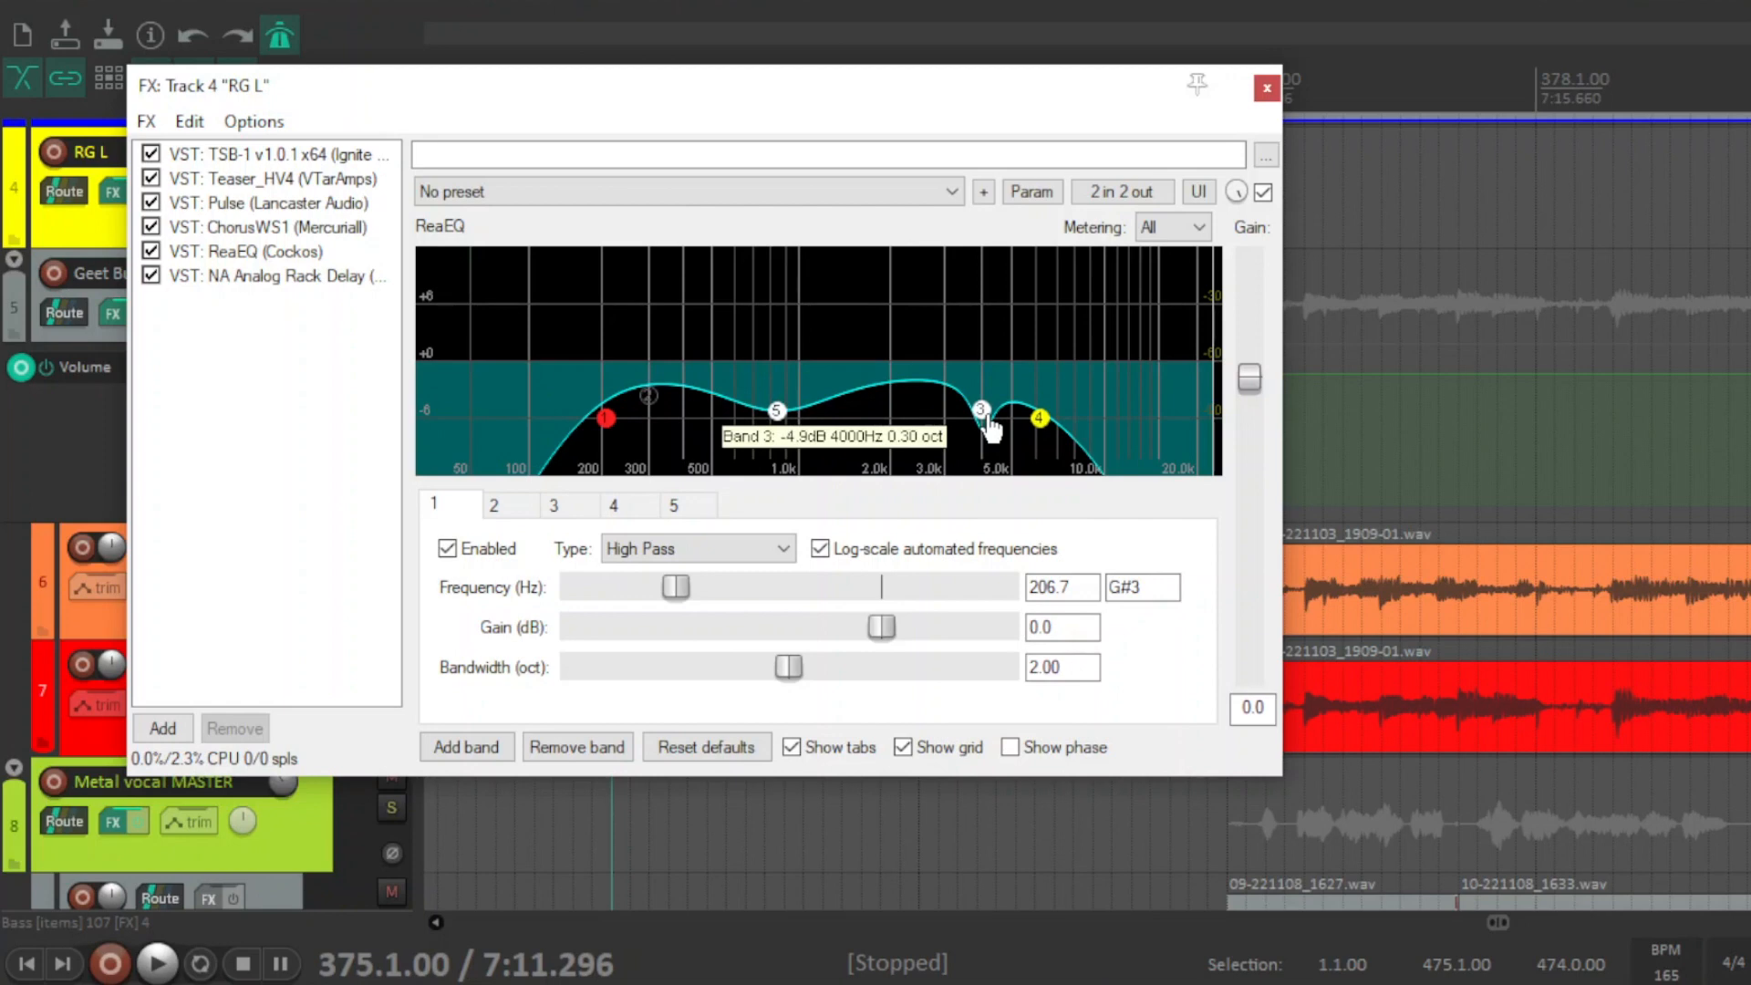
{"action": "mouse_move", "coordinate": [777, 418]}
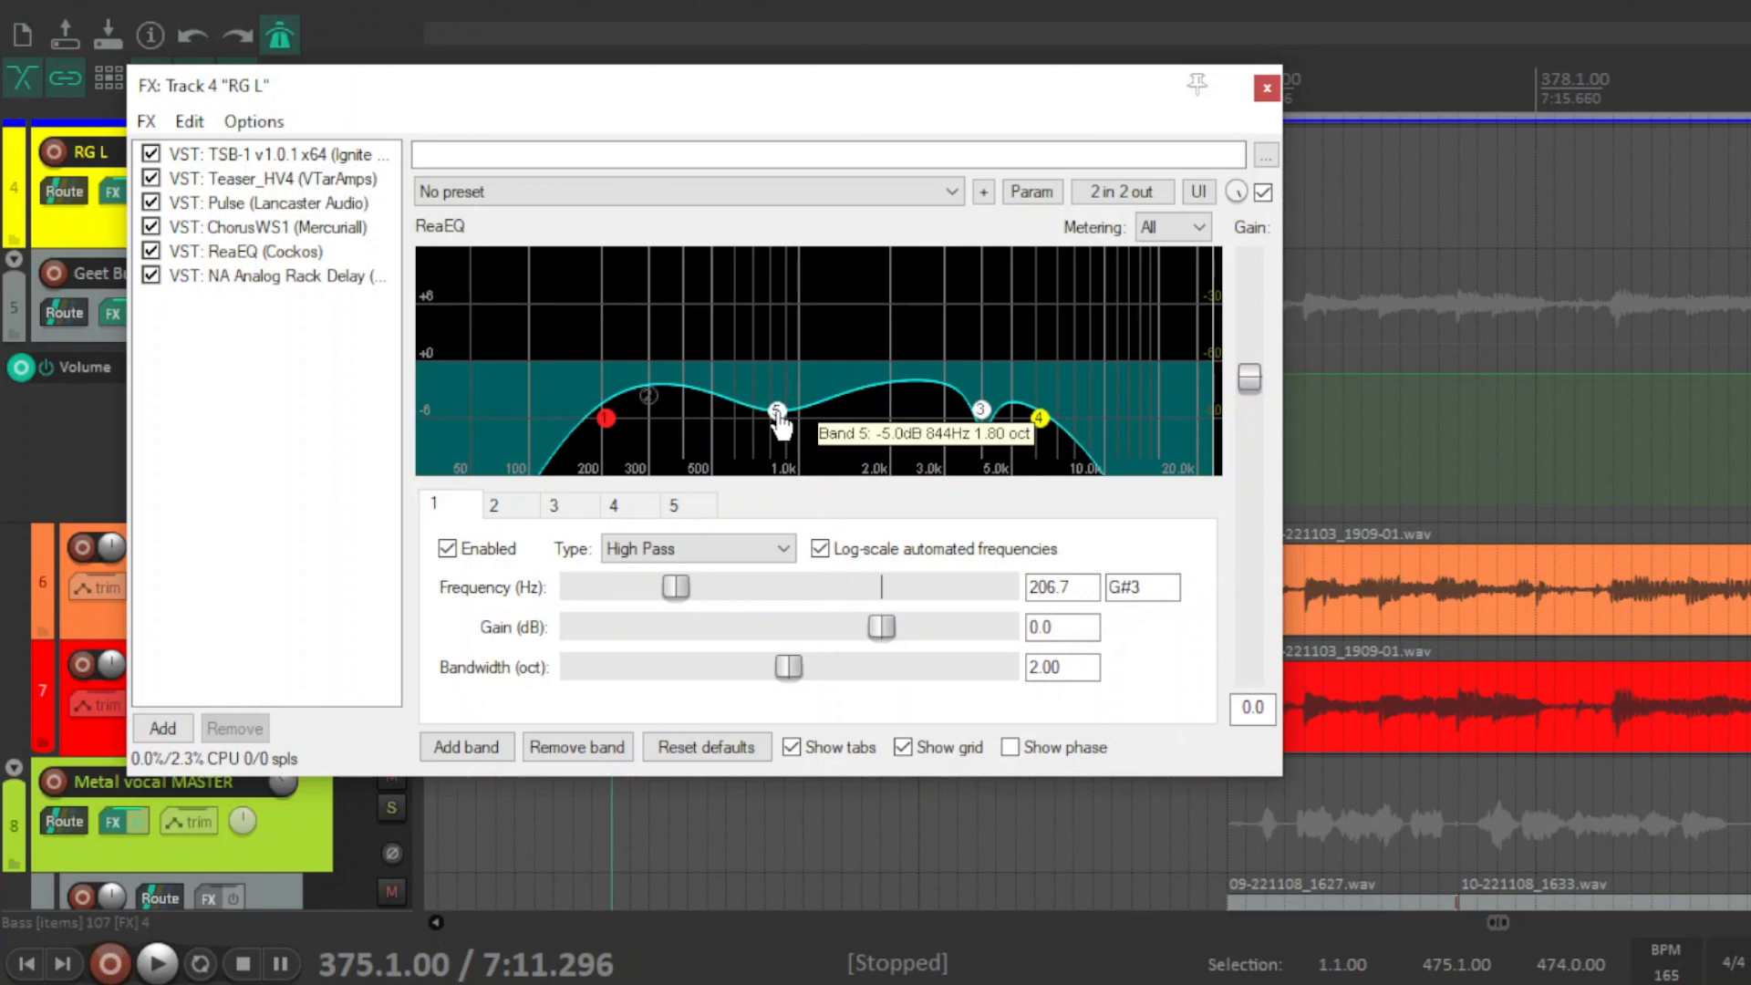
{"action": "left_click", "coordinate": [283, 276]}
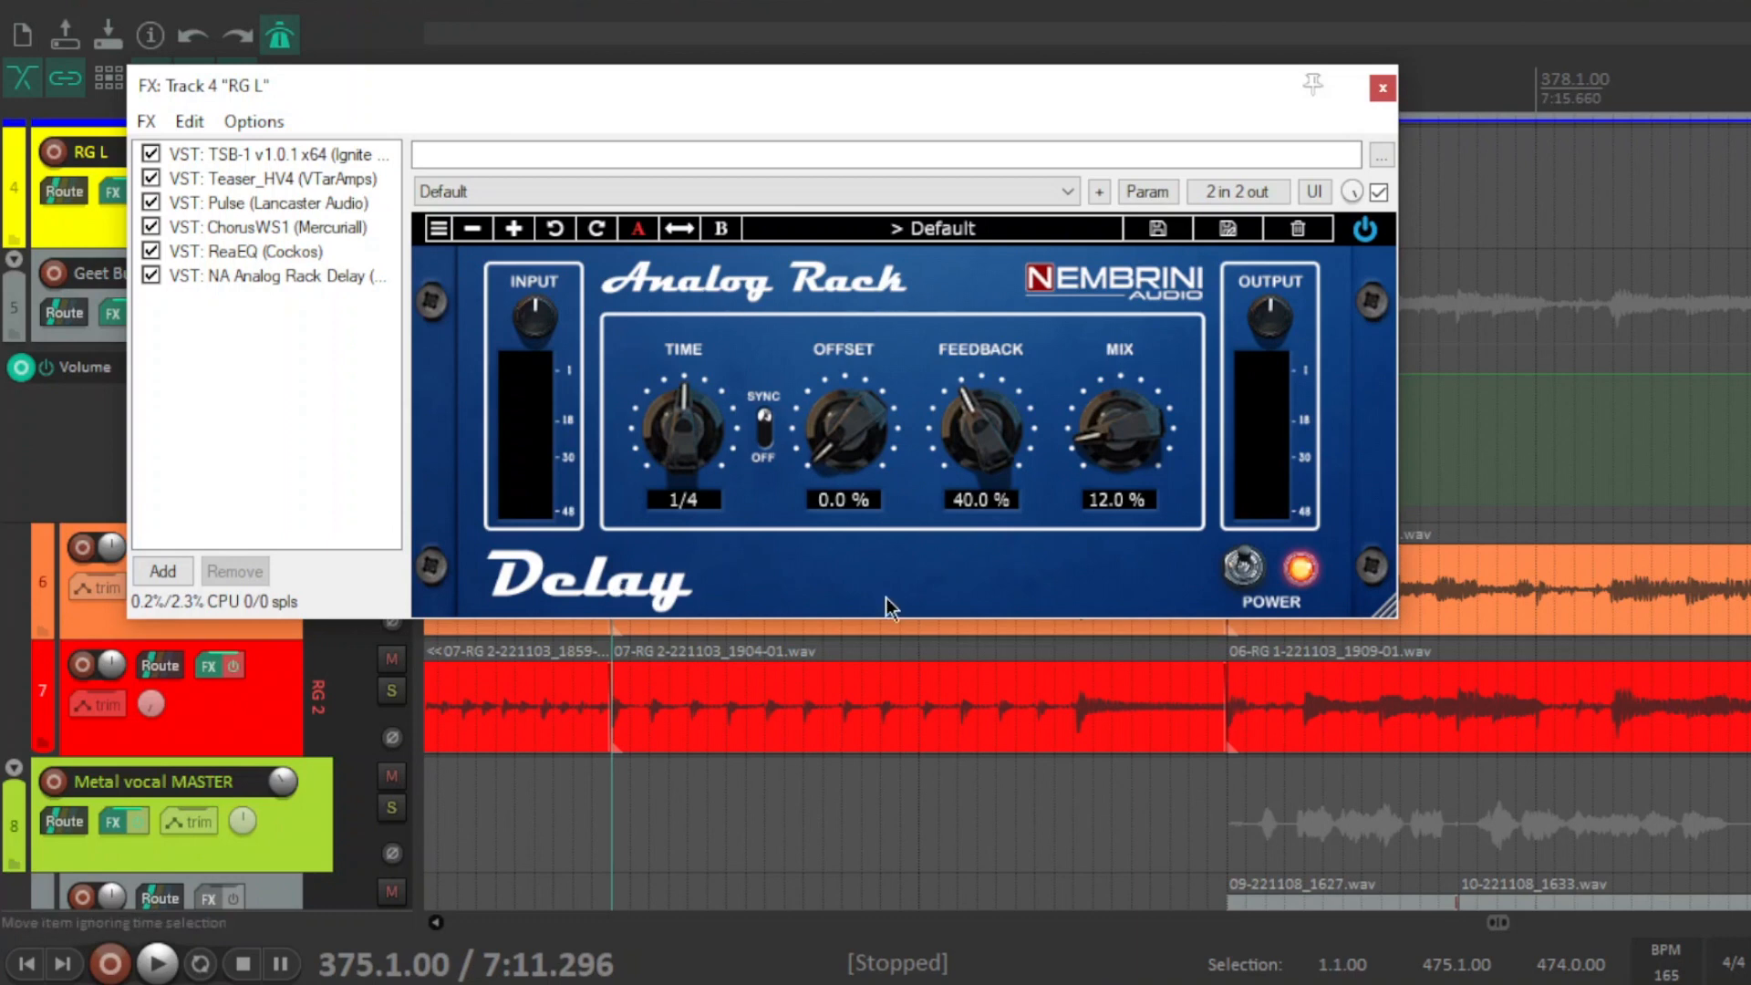
{"action": "left_click", "coordinate": [1384, 89]}
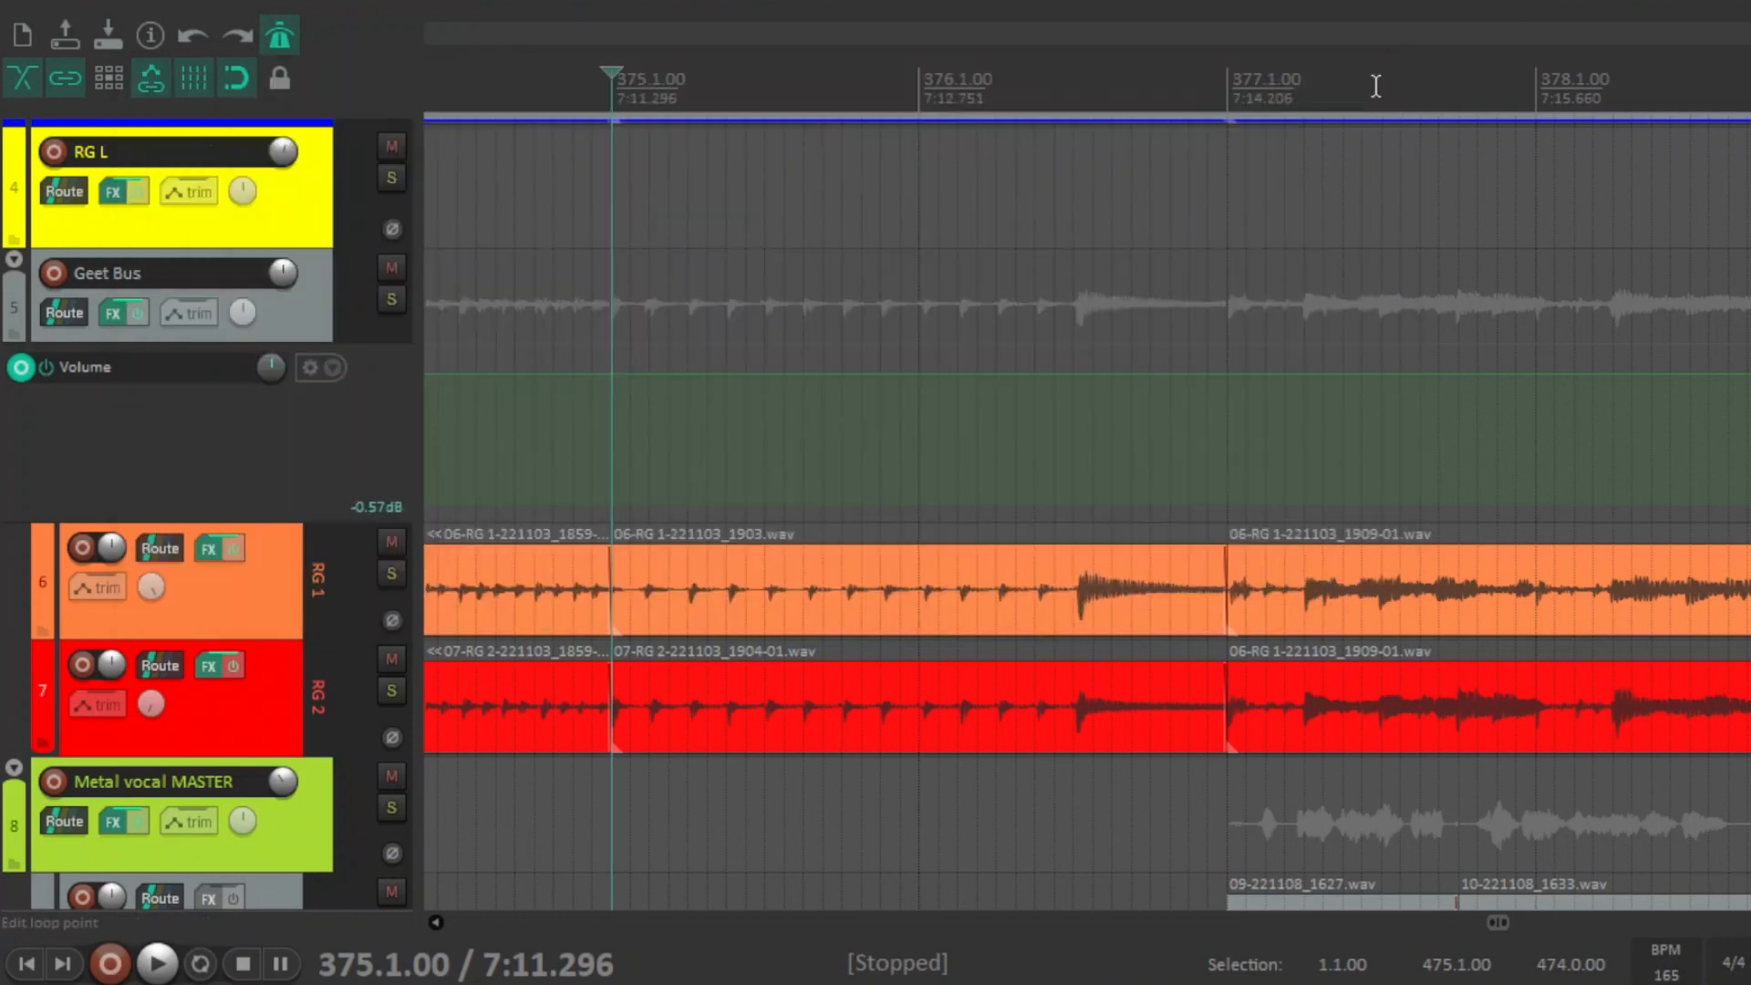
- Open the effects chain of track RG 1, view the MegaFuzzieMK4 amp settings and bring up its ReaEQ
{"action": "left_click", "coordinate": [206, 551]}
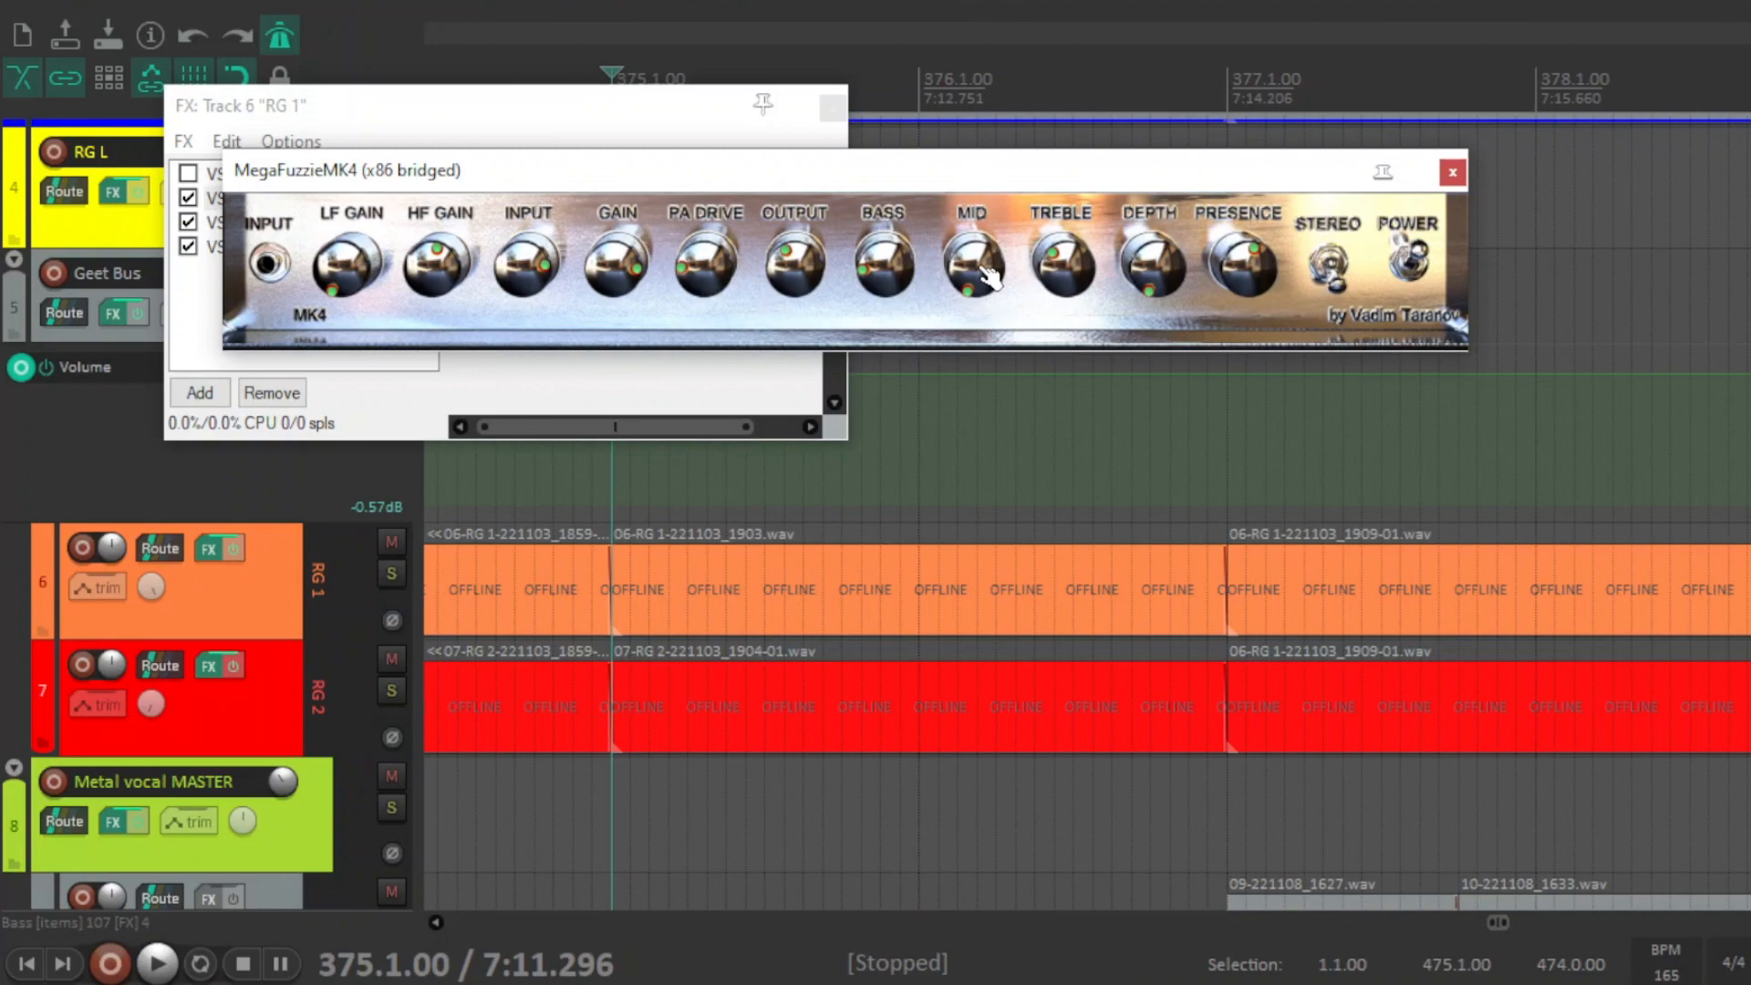
{"action": "left_click", "coordinate": [205, 223]}
{"action": "left_click", "coordinate": [357, 343]}
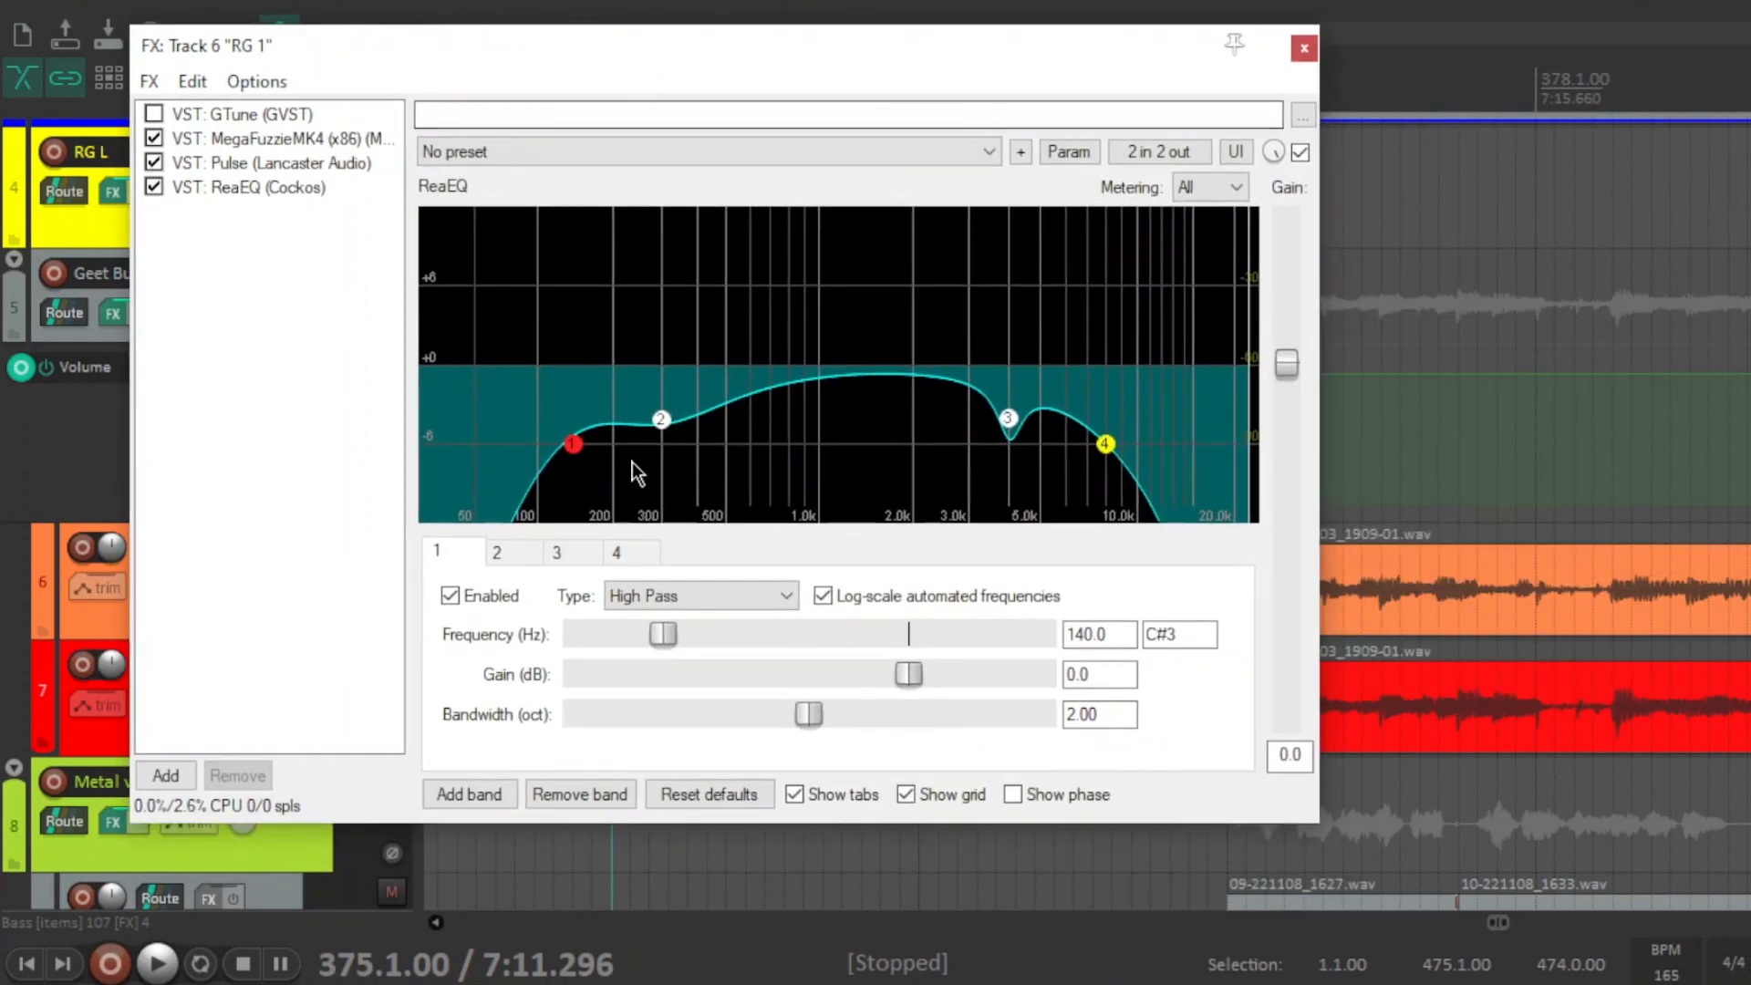
- Inspect the high-pass, both mid bands and the low-pass of ReaEQ on RG 1, and close its effects window
{"action": "mouse_move", "coordinate": [577, 448]}
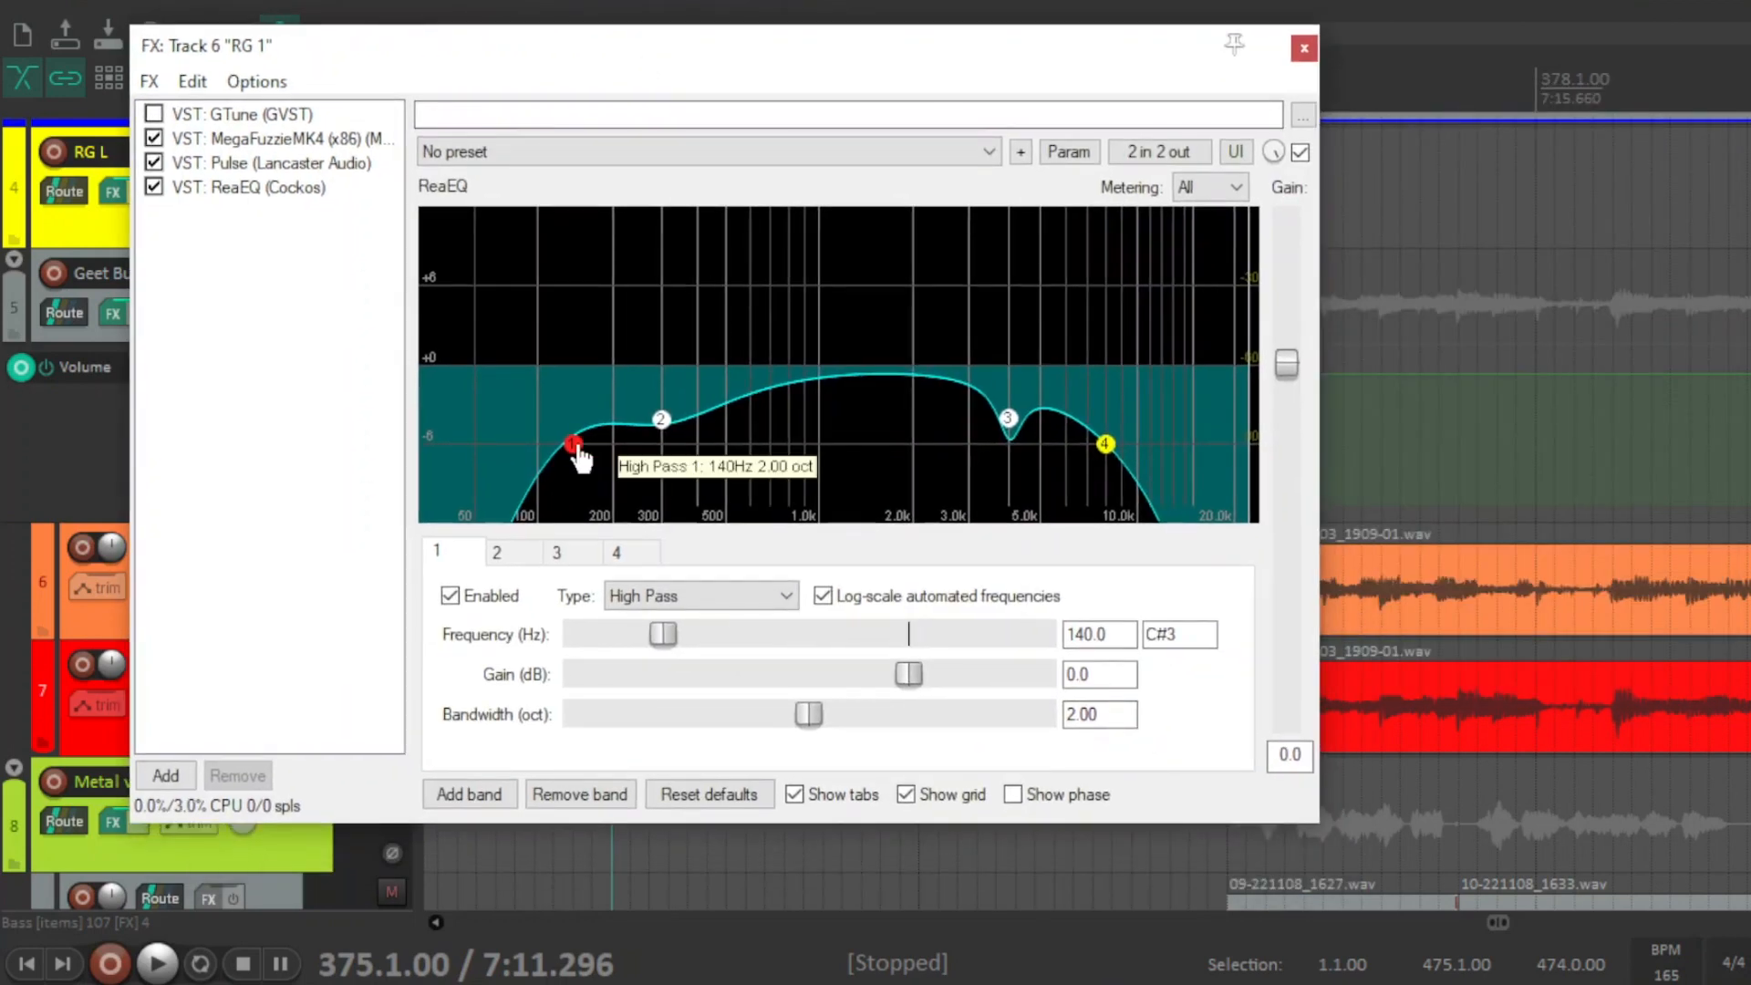
{"action": "left_click", "coordinate": [673, 433]}
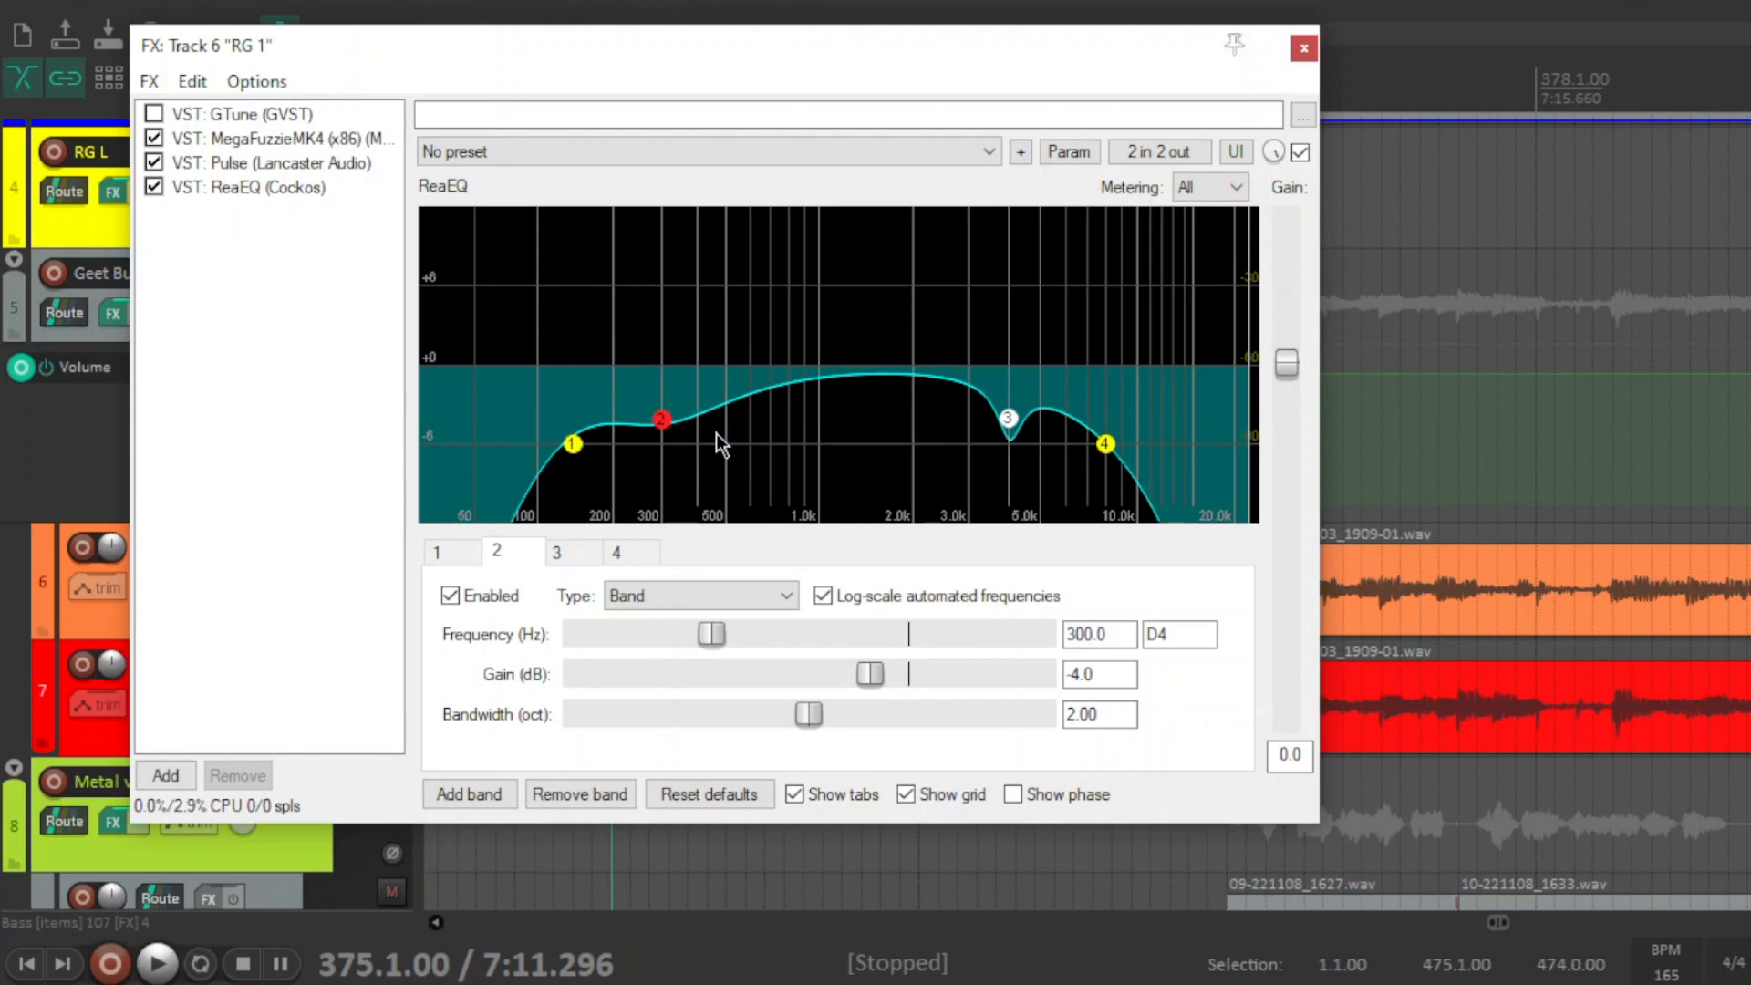
{"action": "left_click", "coordinate": [1009, 419]}
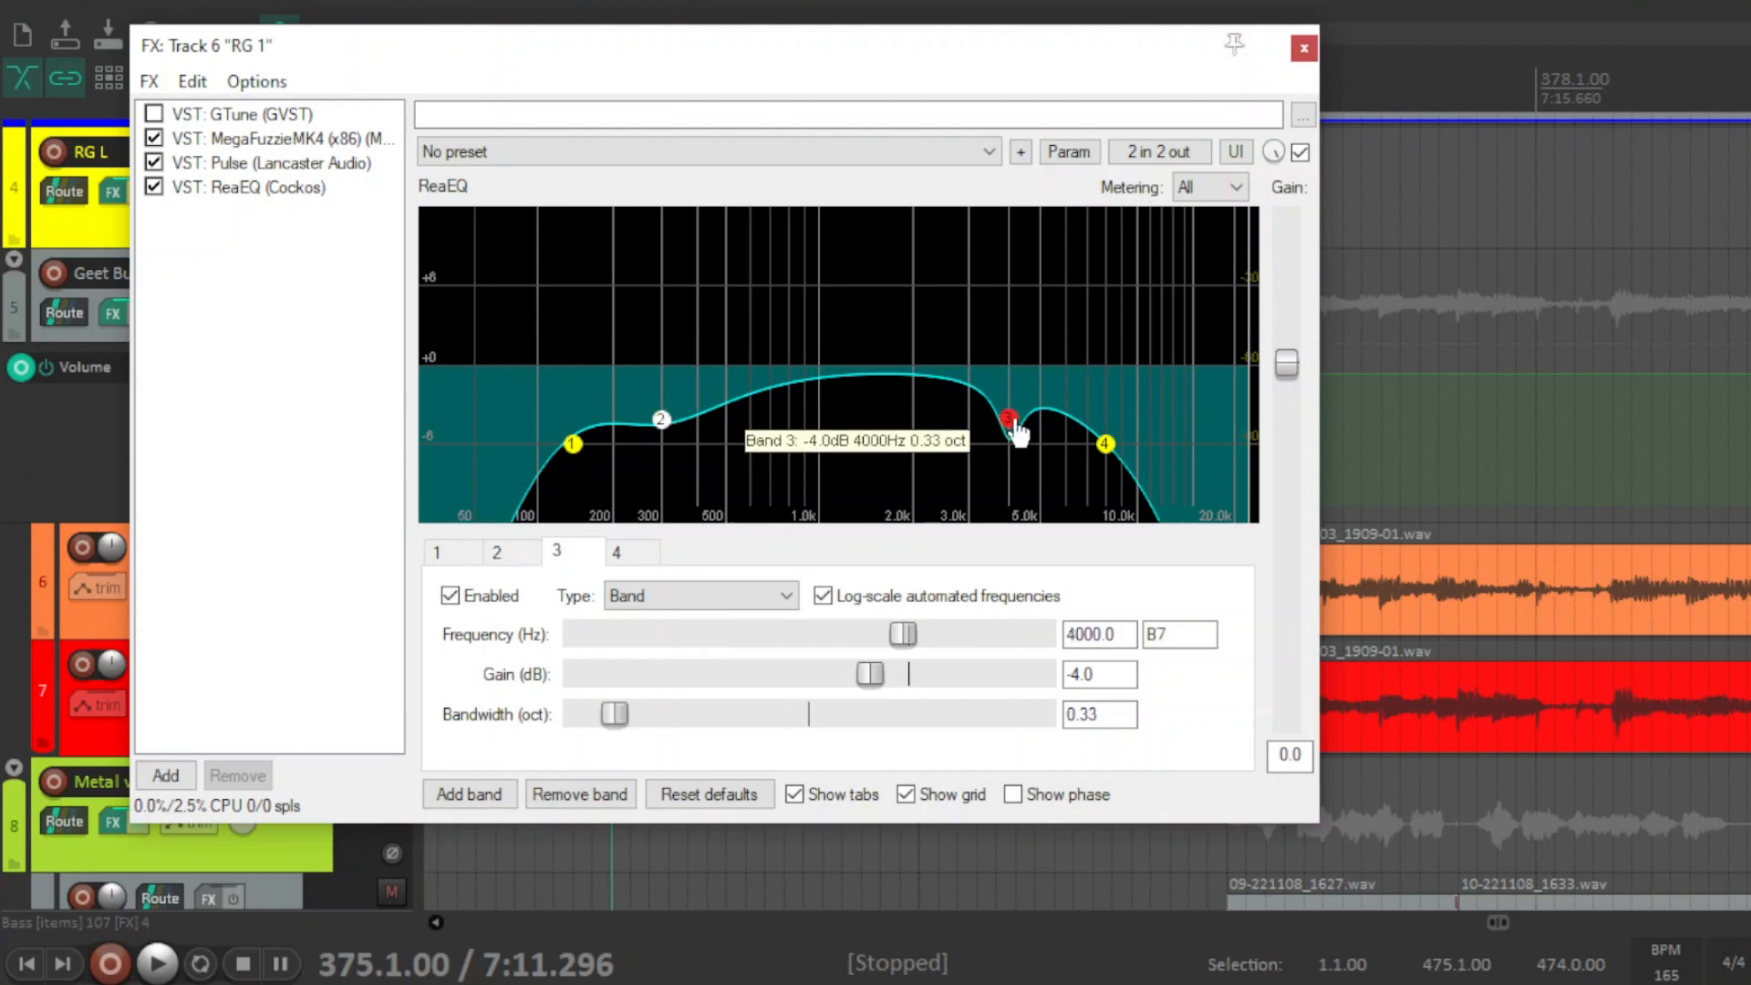
{"action": "left_click", "coordinate": [1106, 446]}
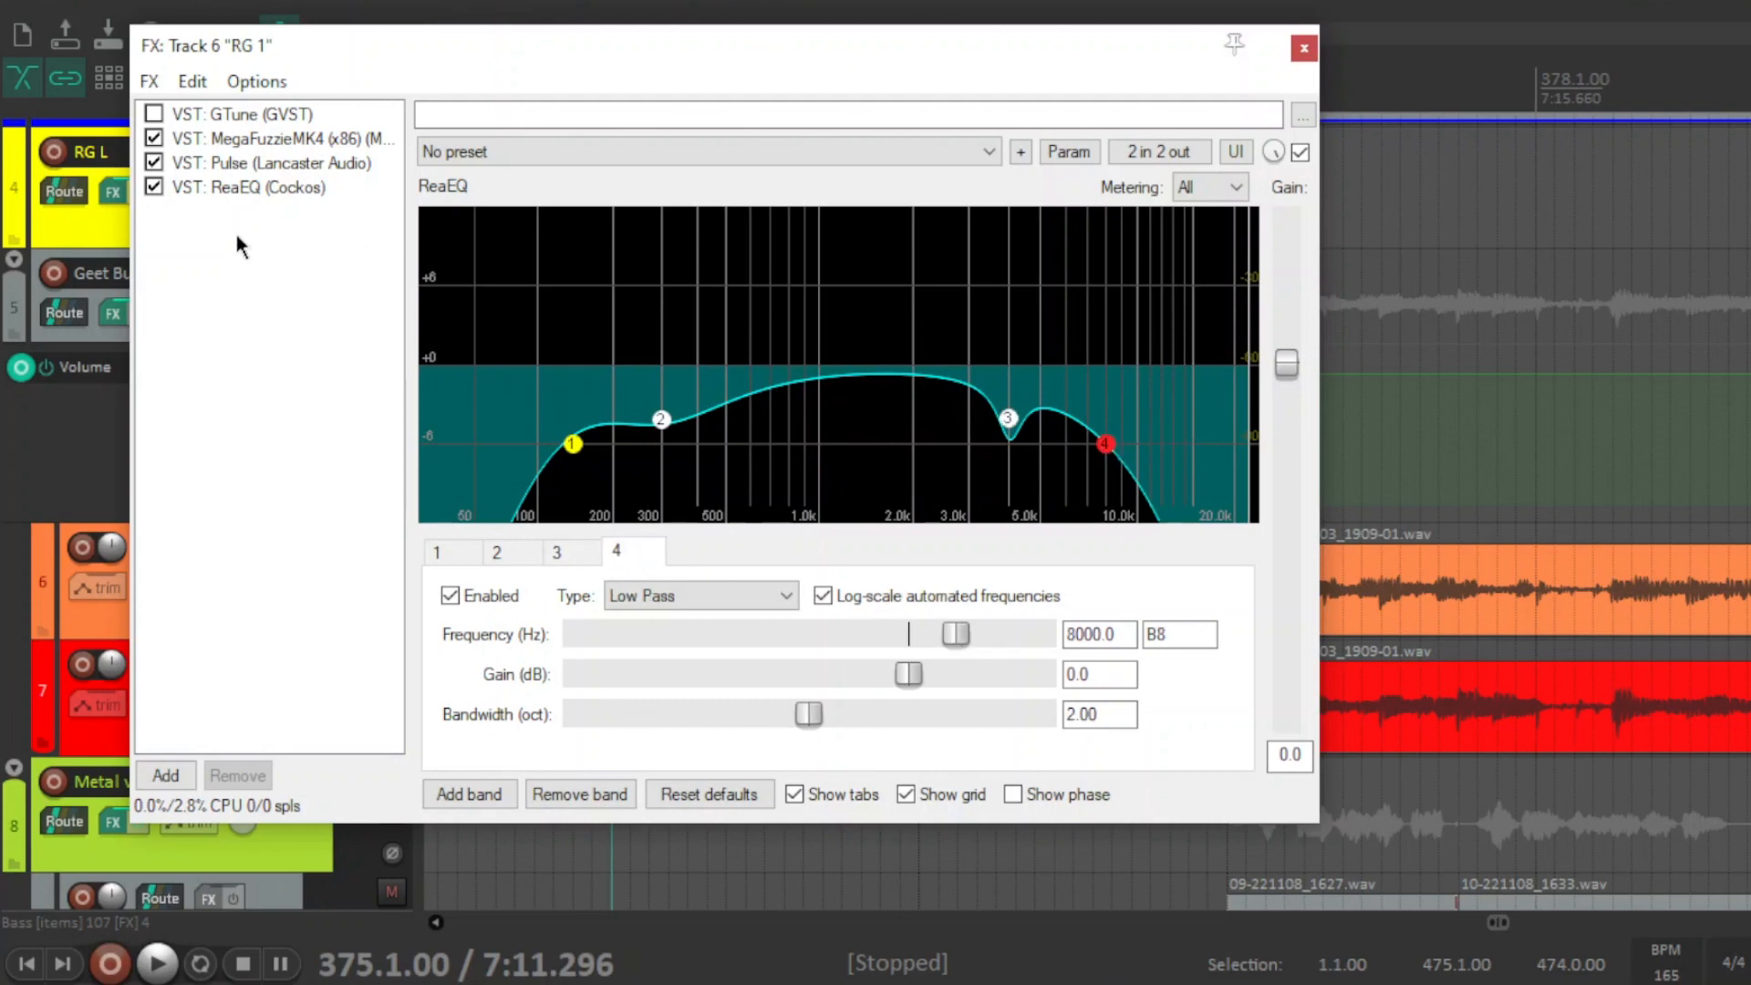
{"action": "left_click", "coordinate": [1304, 47]}
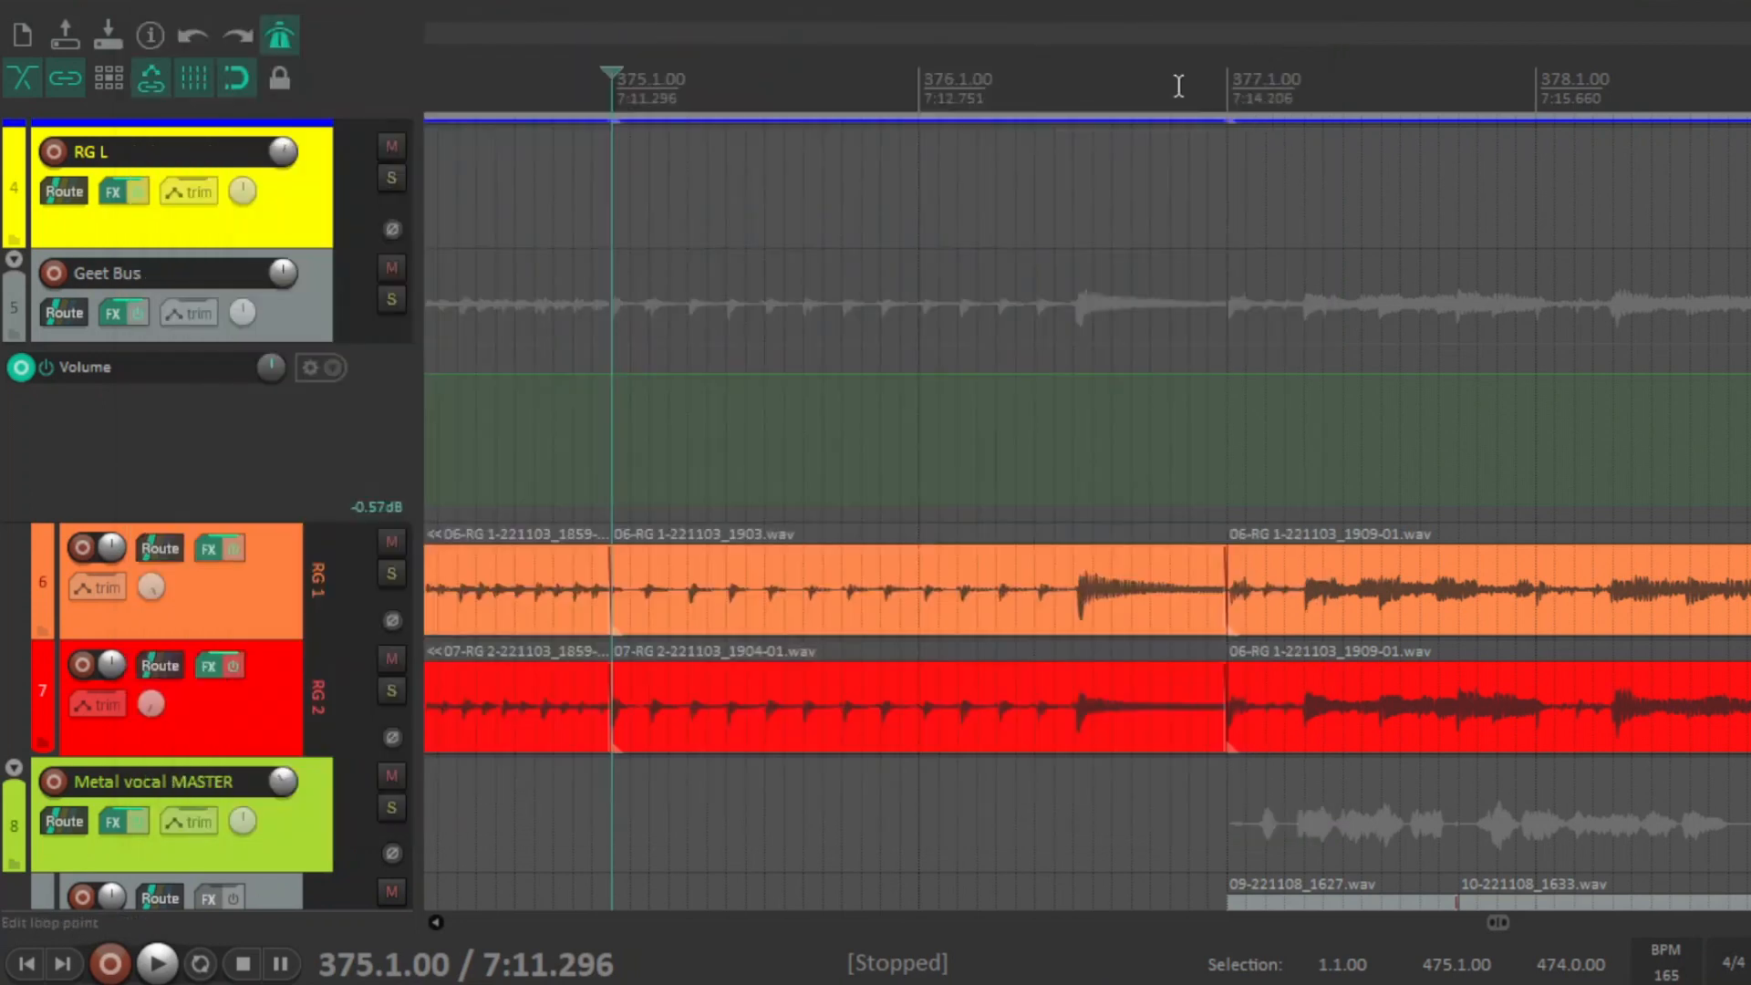
- Review the MegaFuzzieMK4, Pulse and ReaEQ settings on track RG 2, and close its effects window
{"action": "left_click", "coordinate": [210, 666]}
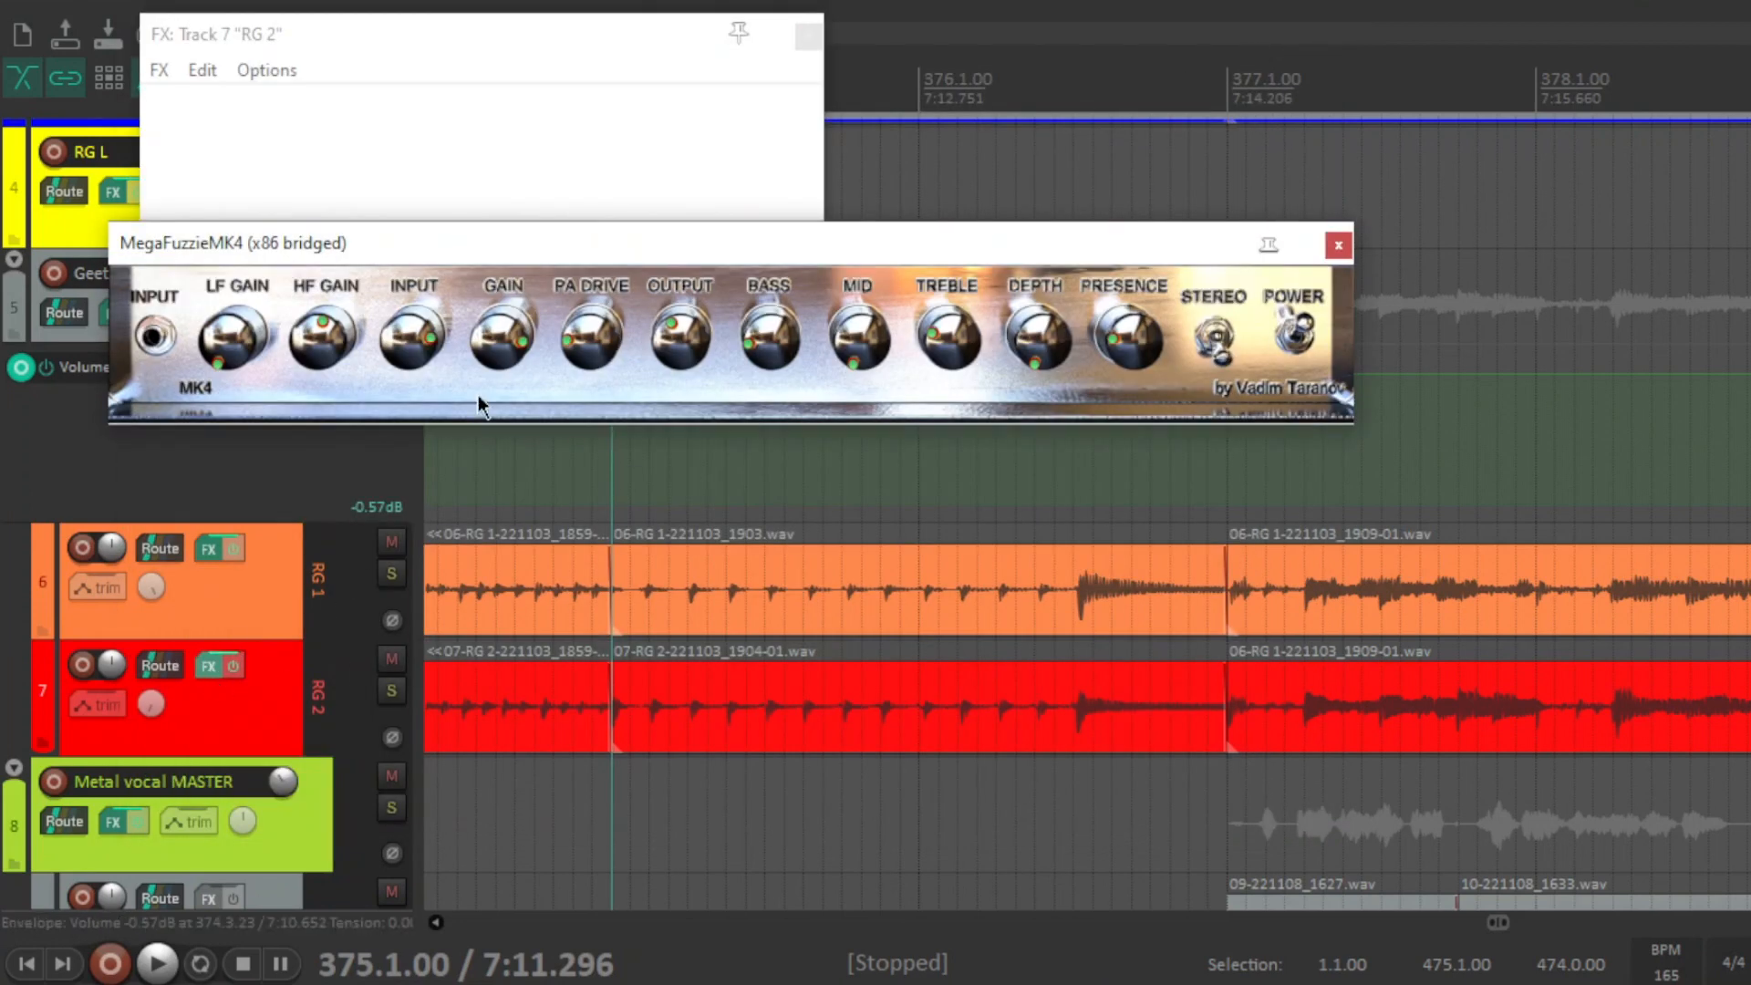
{"action": "left_click", "coordinate": [1338, 245]}
{"action": "left_click", "coordinate": [274, 151]}
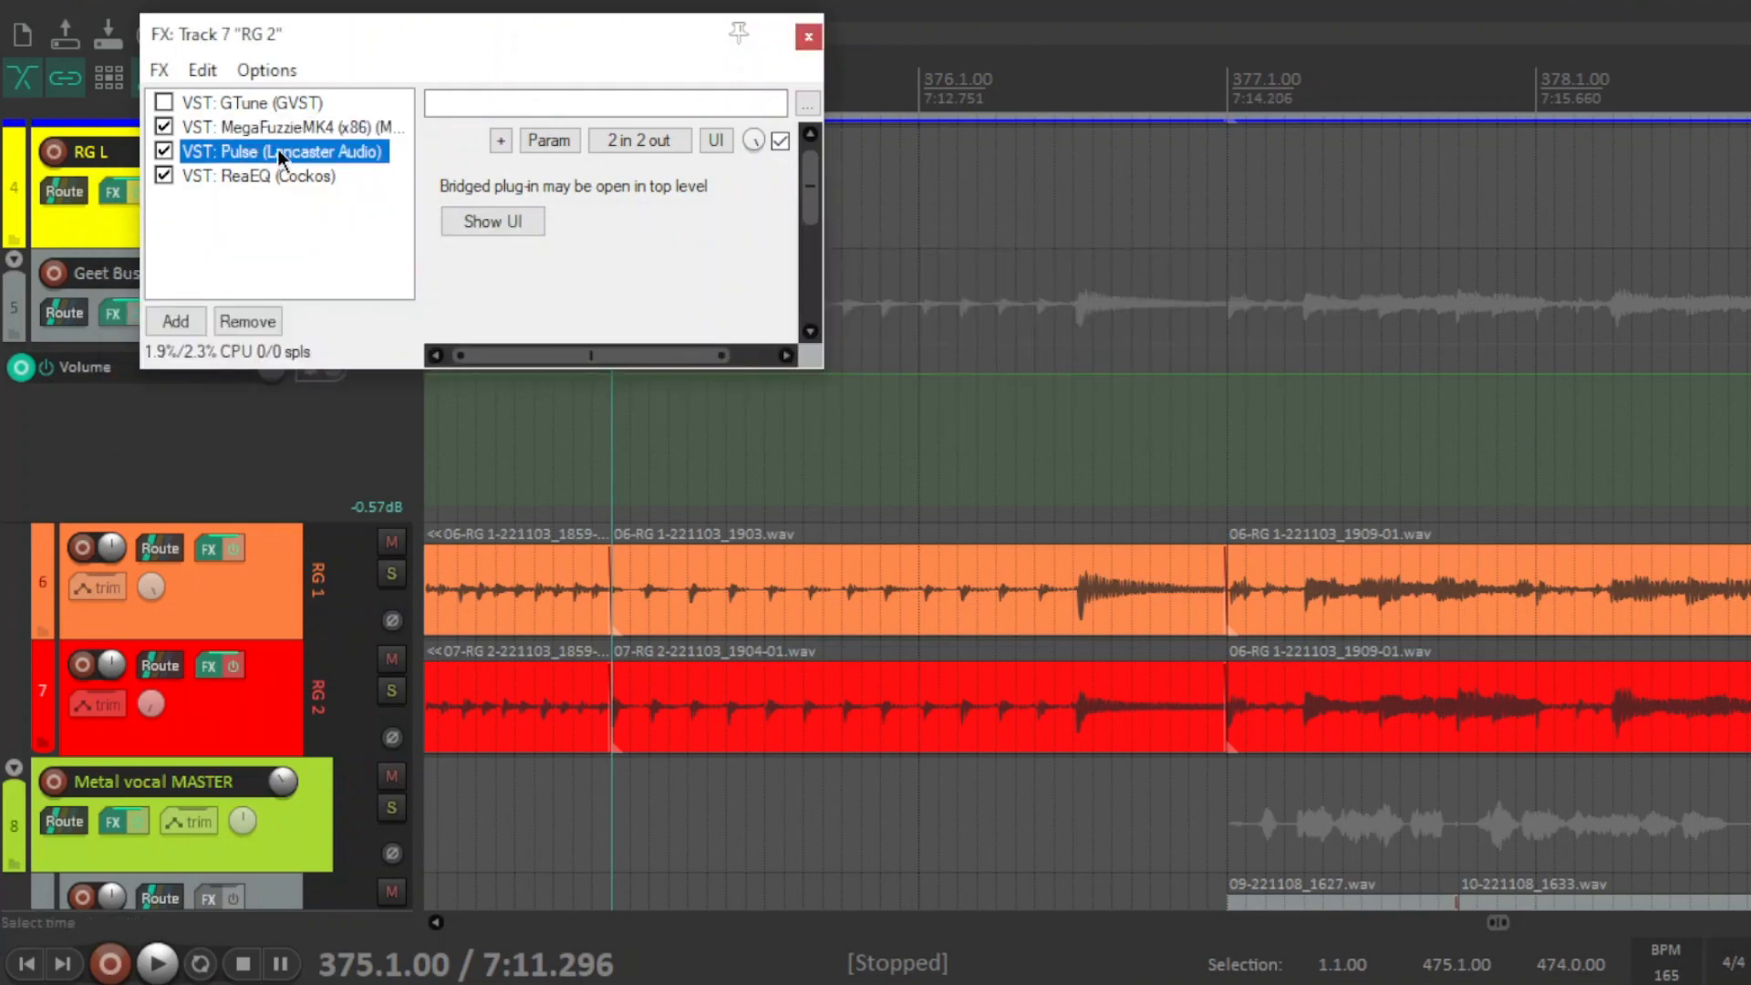
{"action": "left_click_drag", "start_coordinate": [467, 41], "coordinate": [438, 83]}
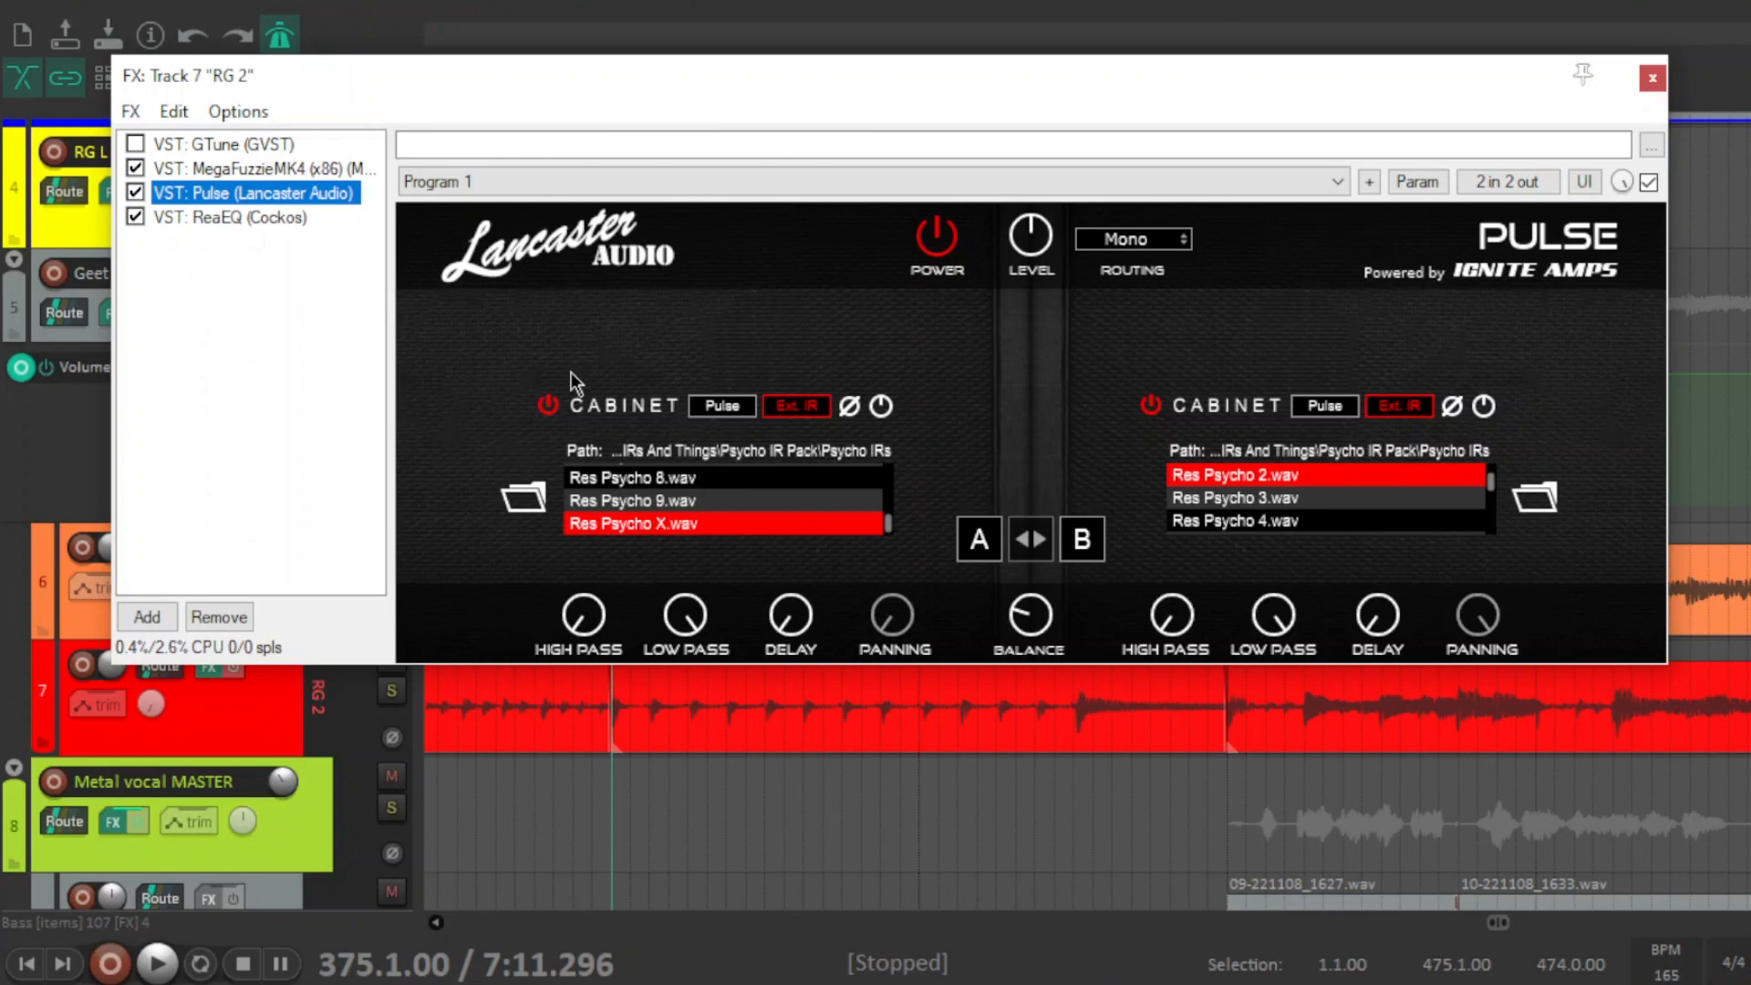
{"action": "left_click", "coordinate": [238, 217]}
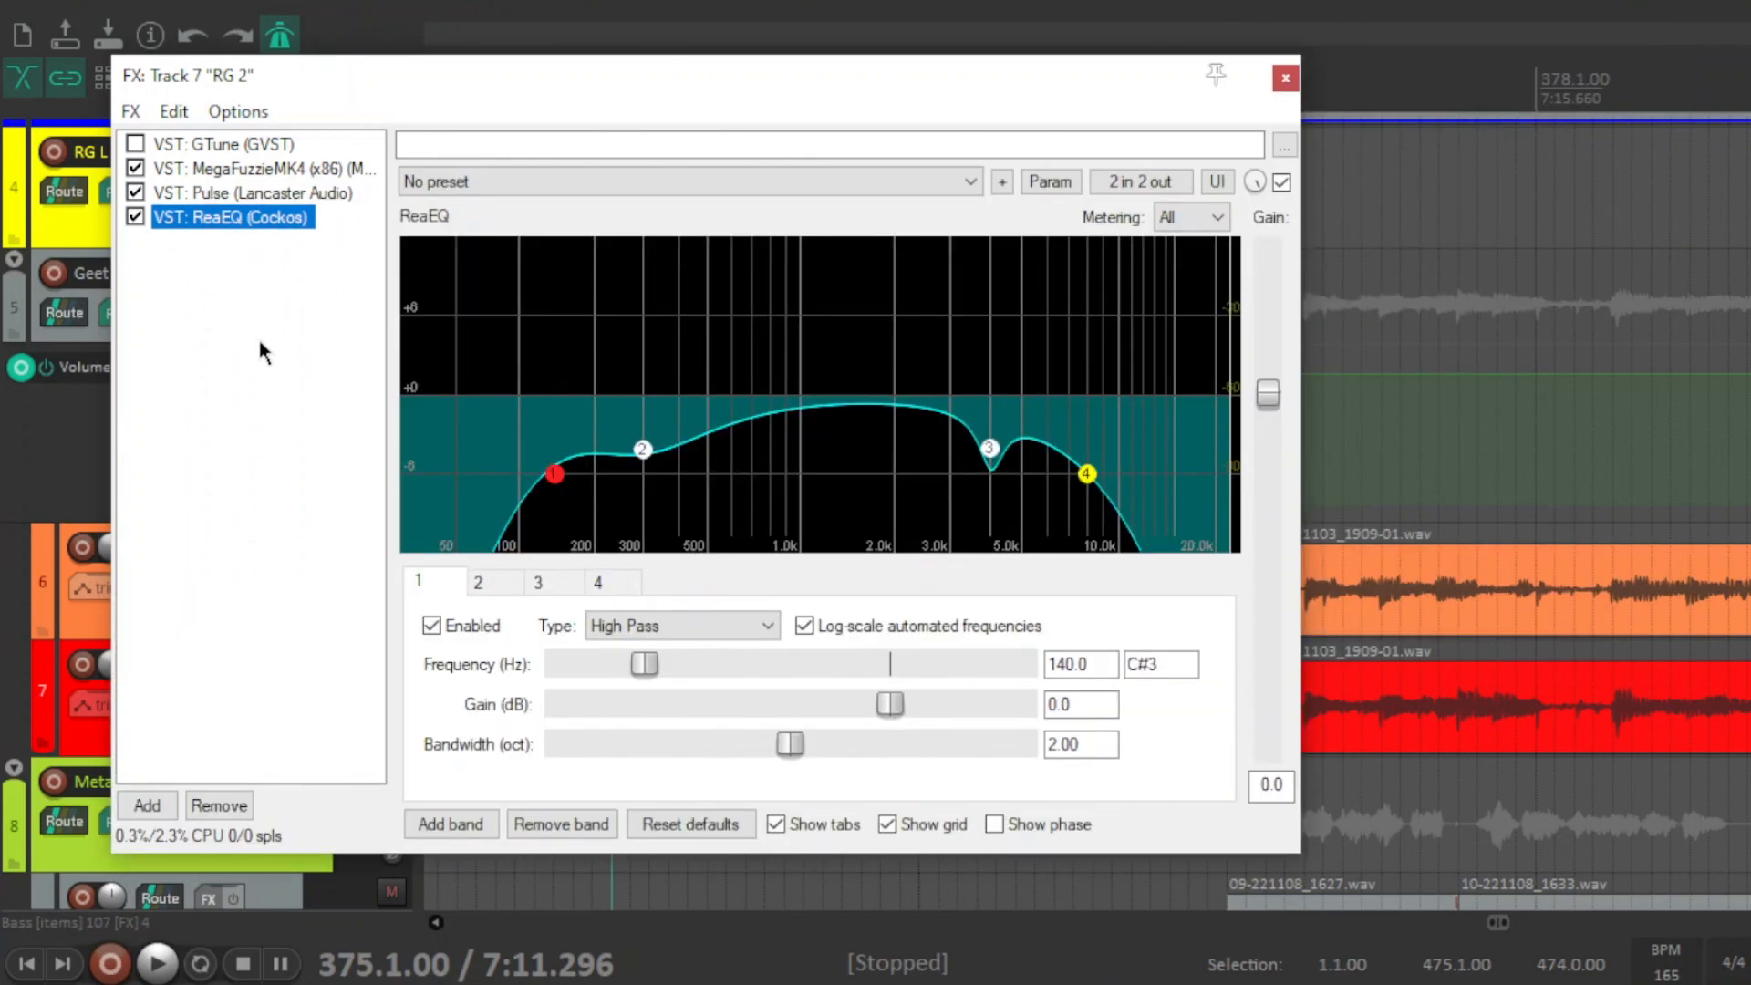
{"action": "left_click", "coordinate": [1285, 77]}
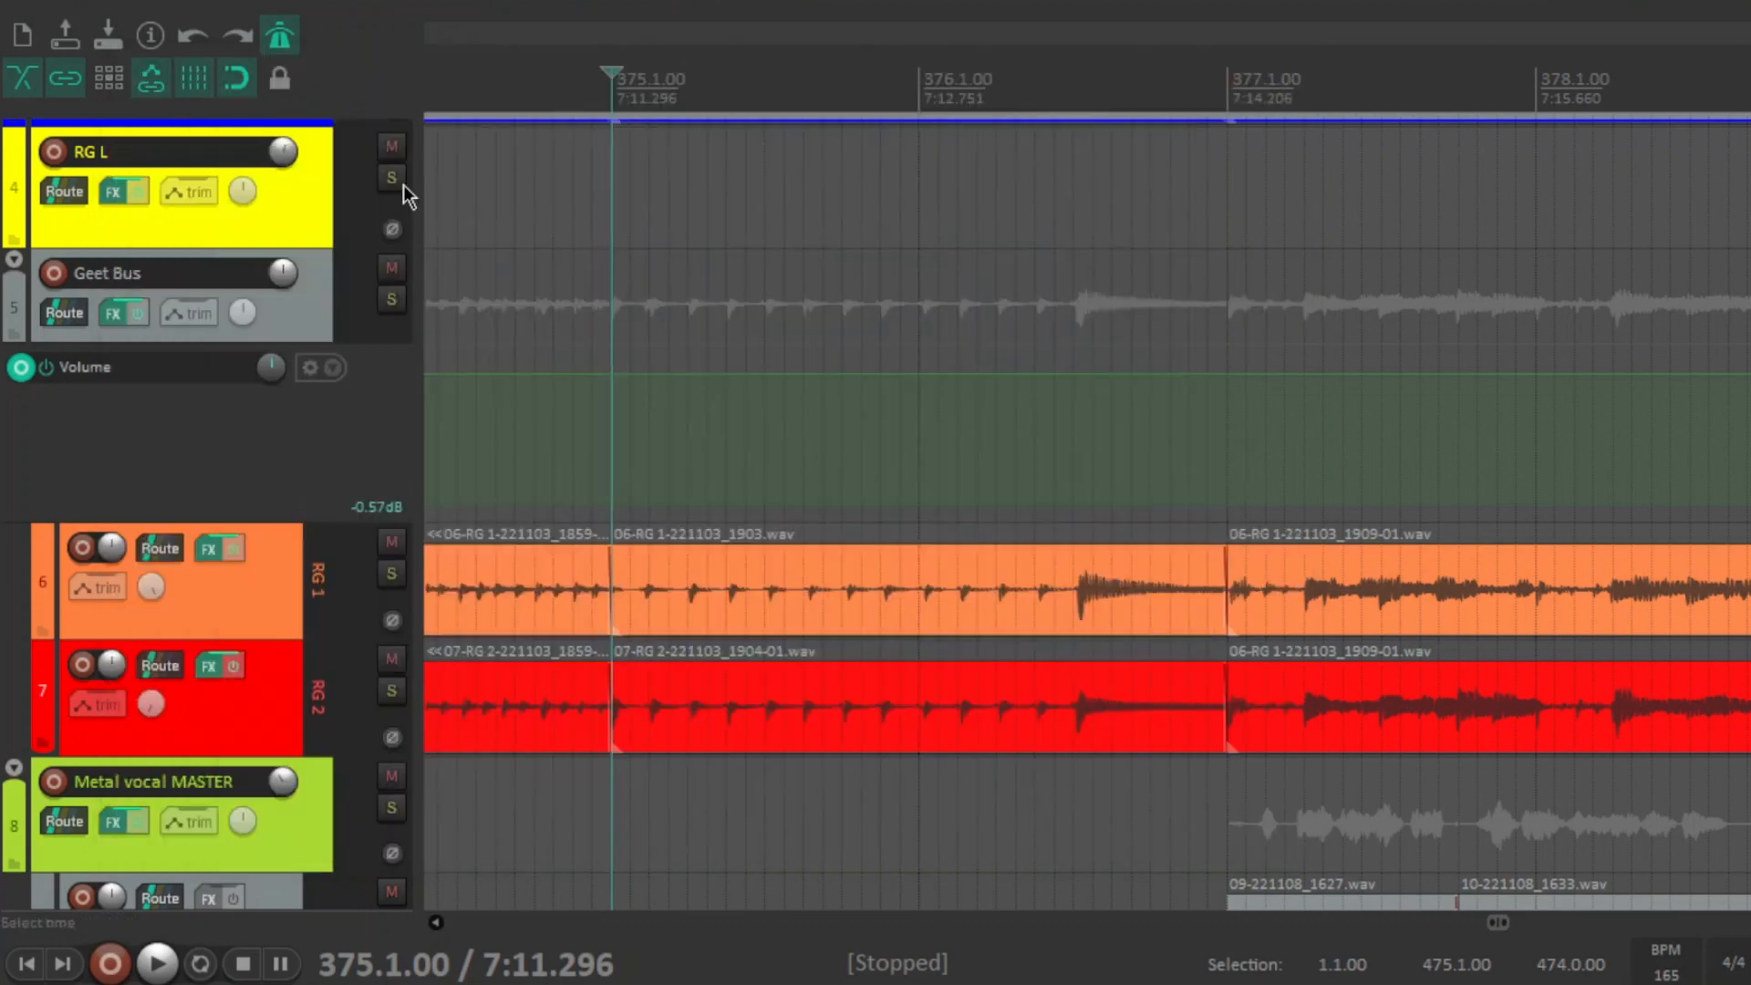
- Review the SonEQ settings and the TDR Nova bands I and IV on Geet Bus, and close its effects window
{"action": "left_click", "coordinate": [117, 320]}
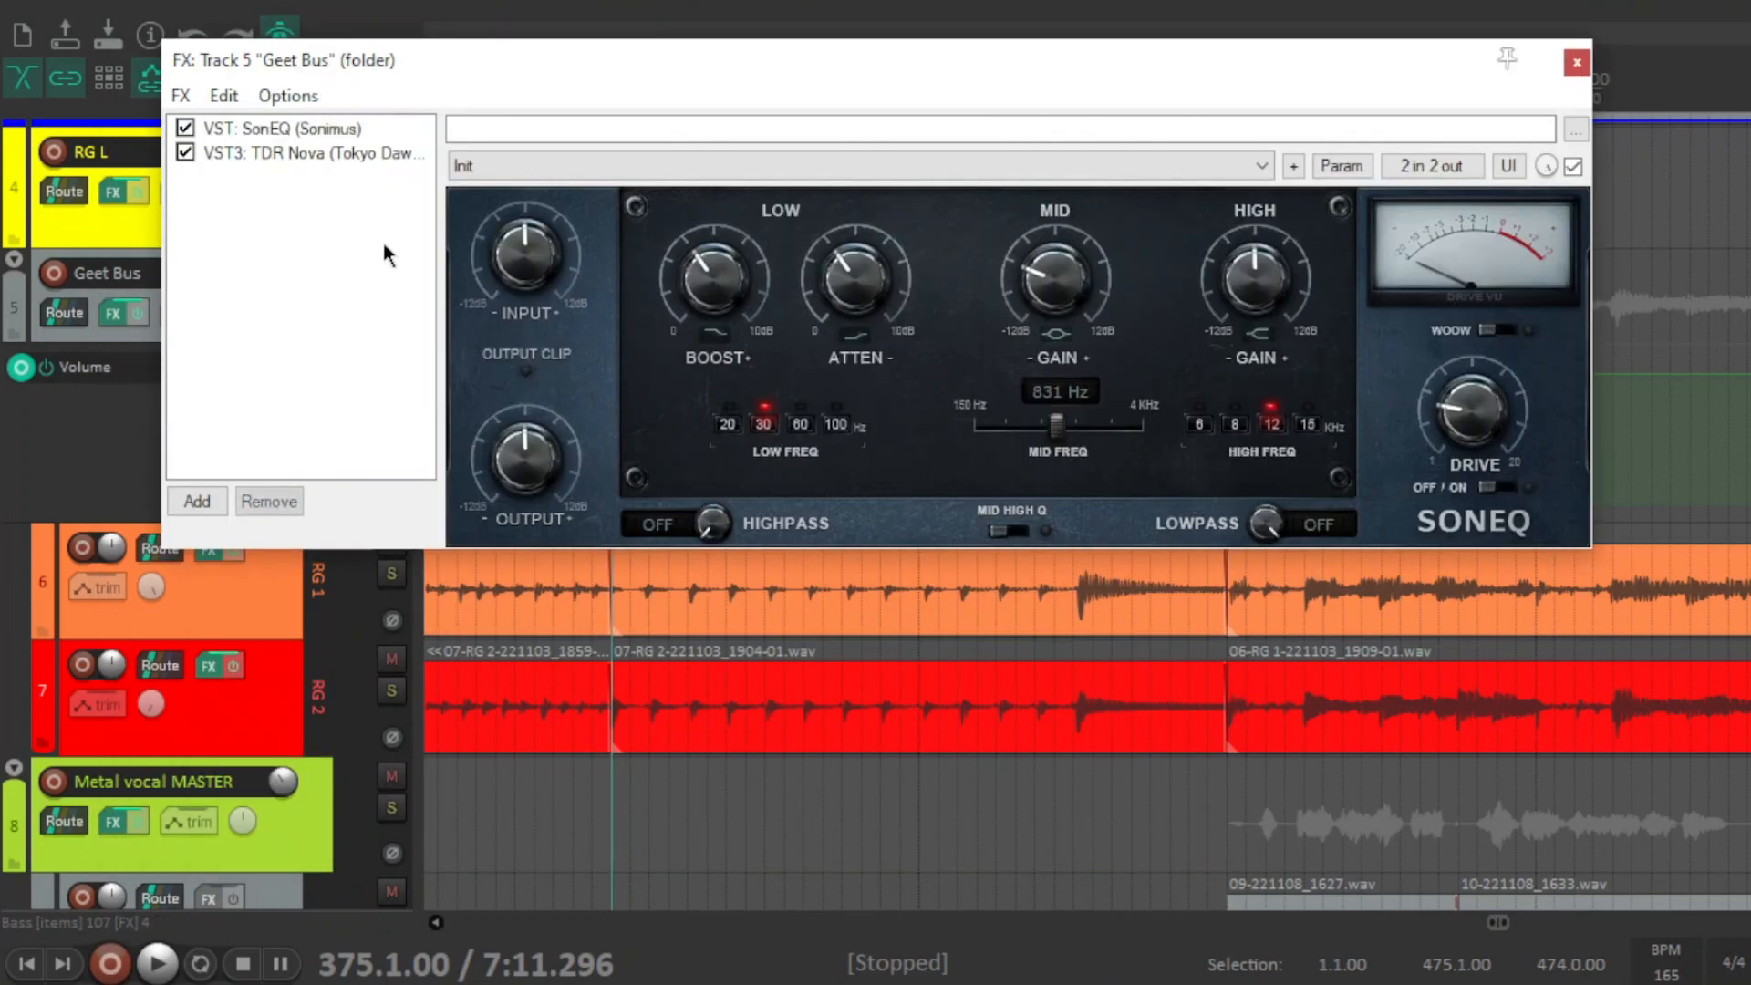
{"action": "left_click_drag", "start_coordinate": [607, 57], "coordinate": [588, 83]}
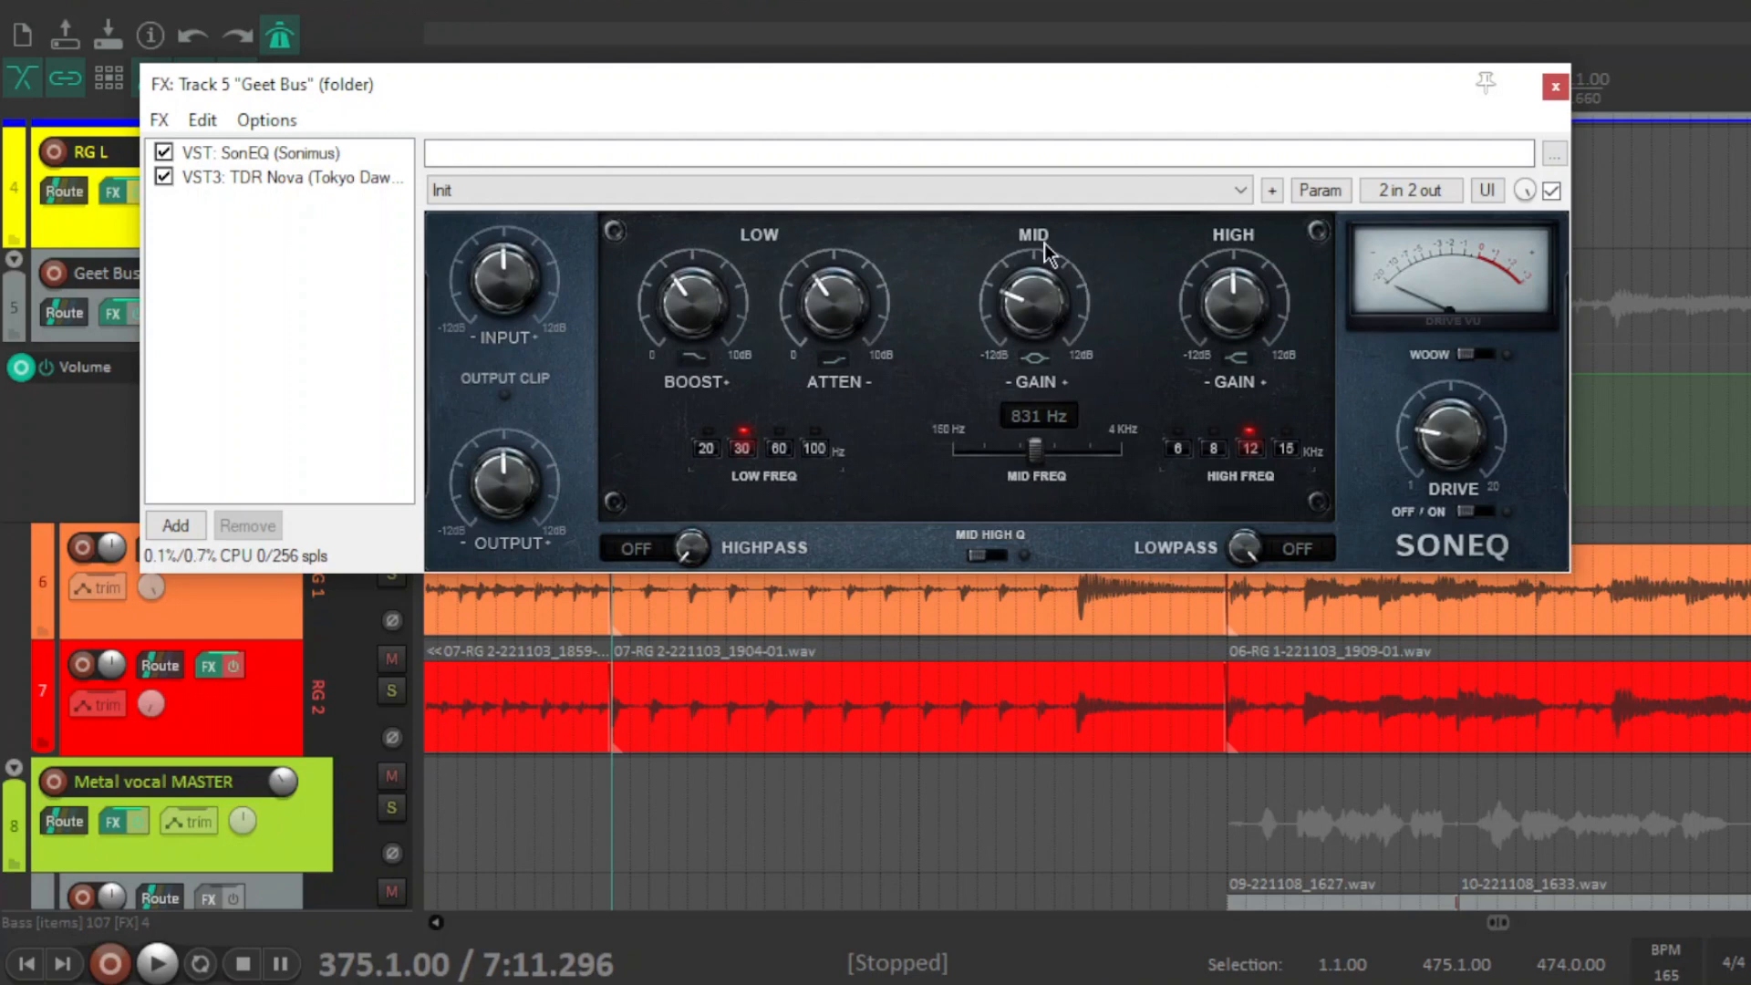
{"action": "left_click", "coordinate": [327, 179]}
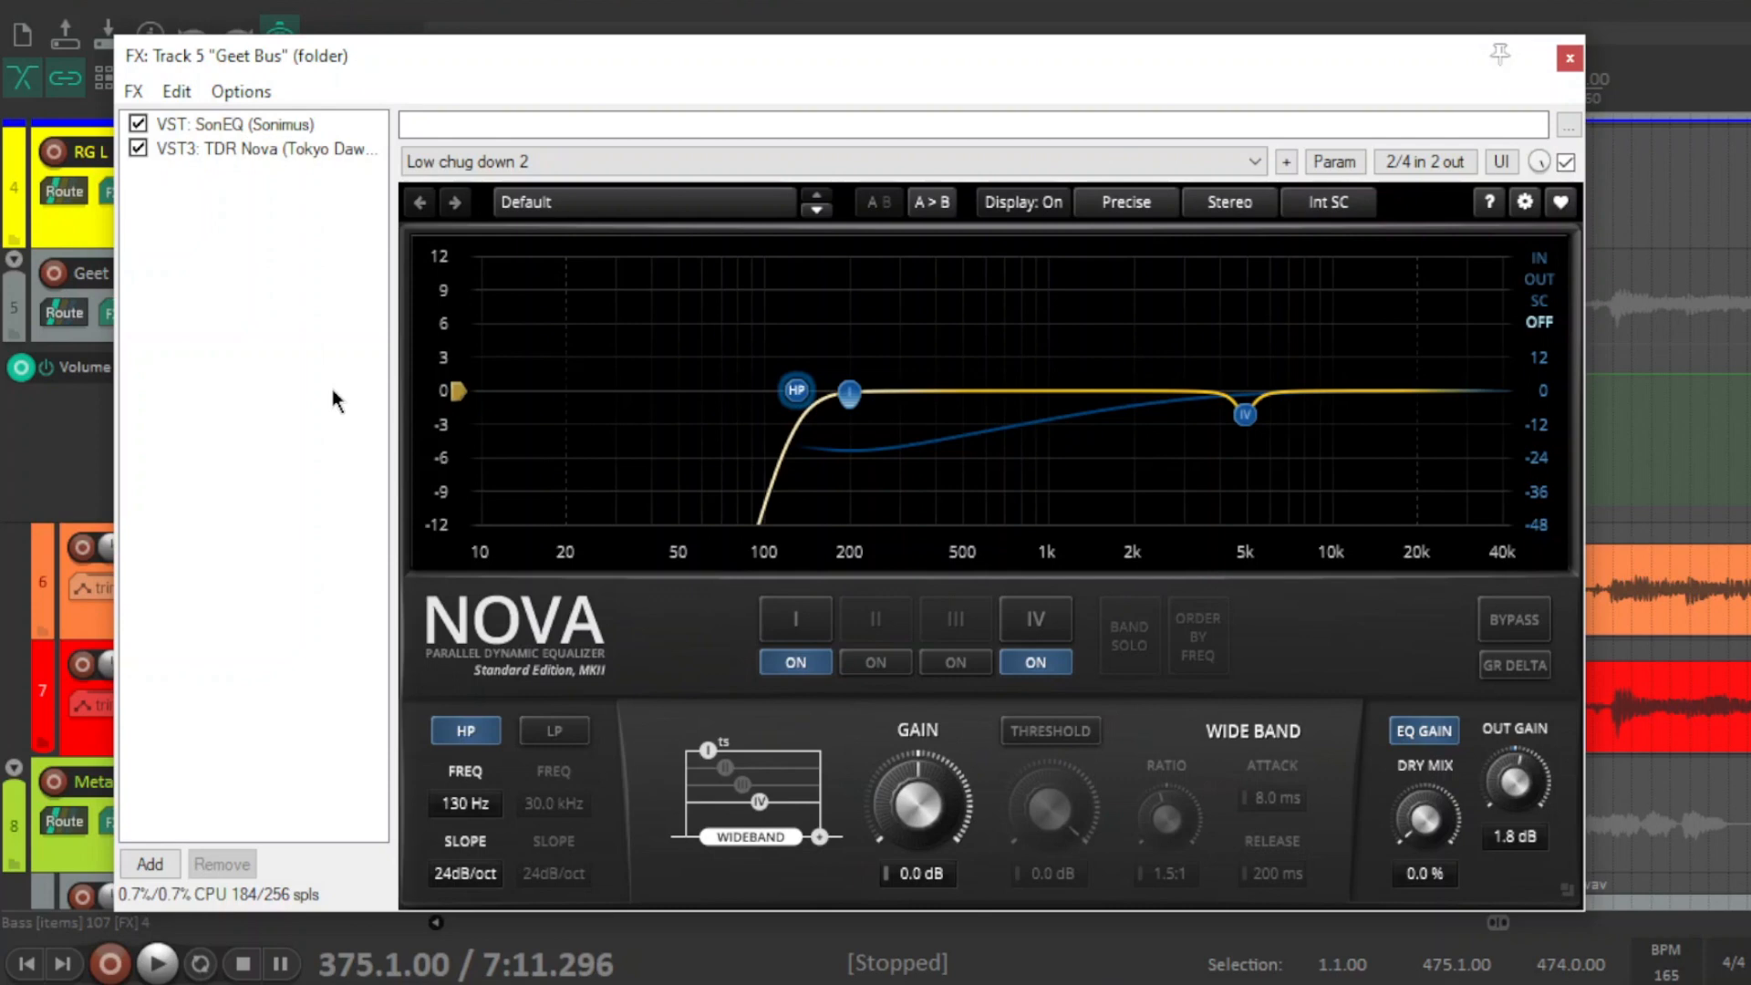
{"action": "left_click", "coordinate": [848, 396]}
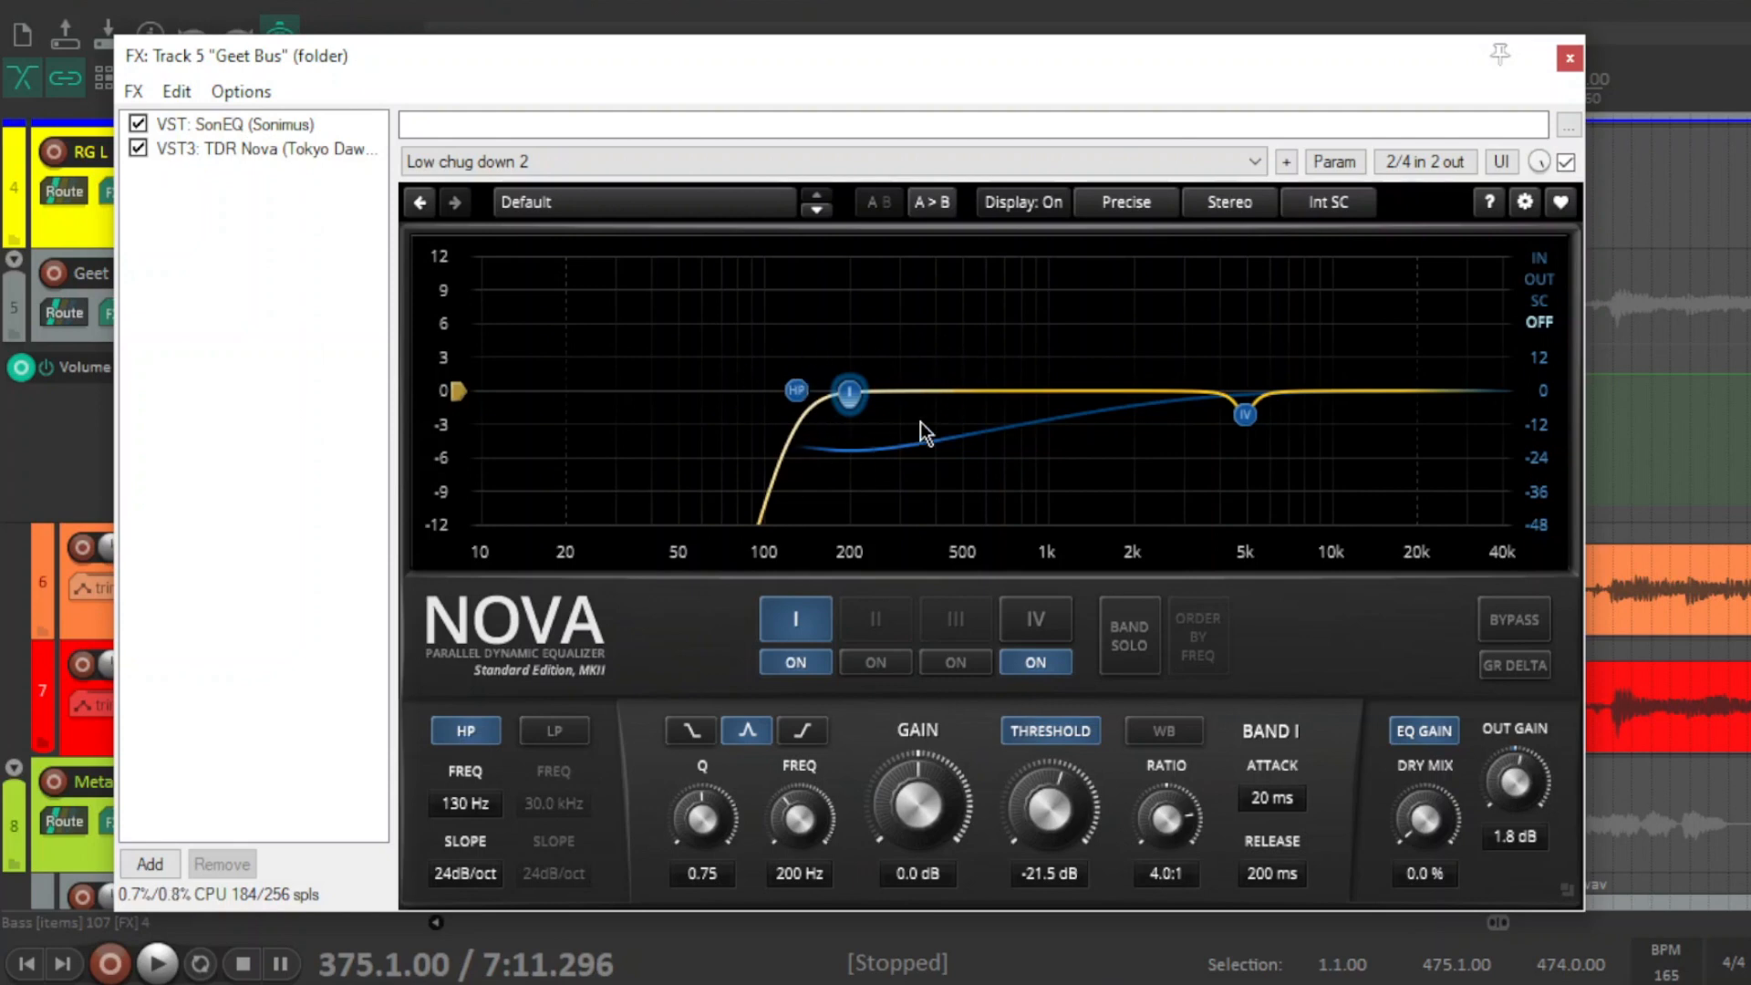
{"action": "left_click", "coordinate": [1246, 416]}
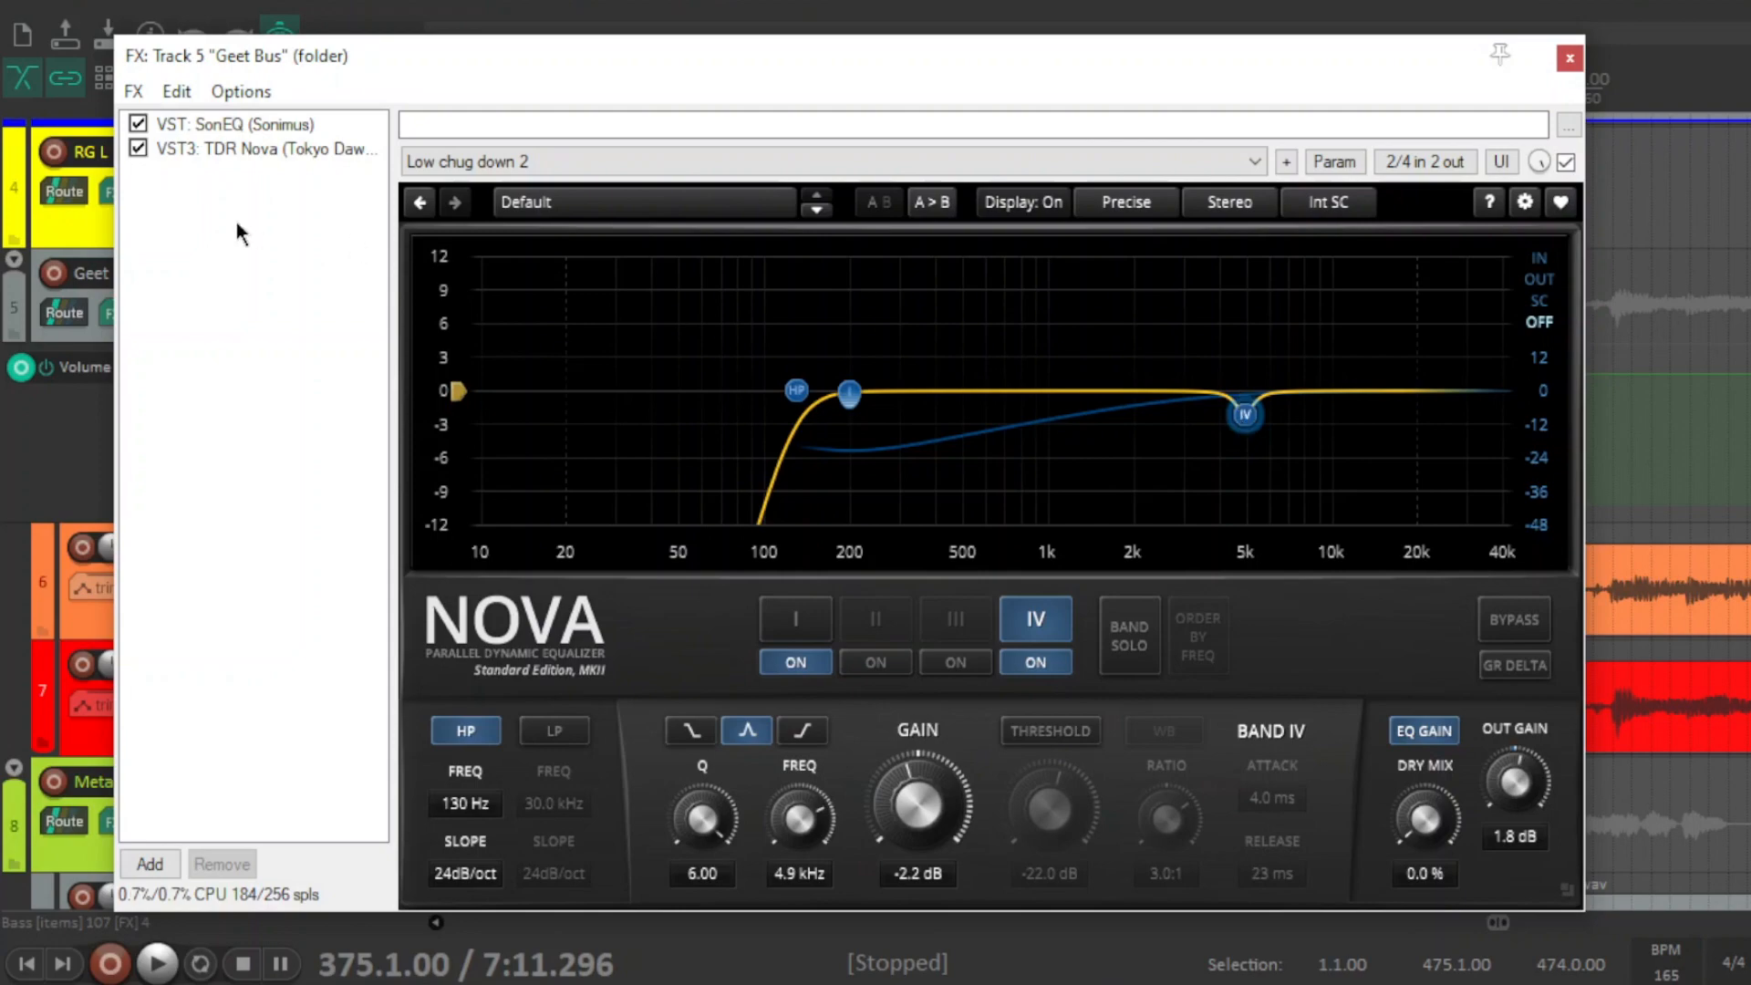
{"action": "left_click", "coordinate": [1570, 57]}
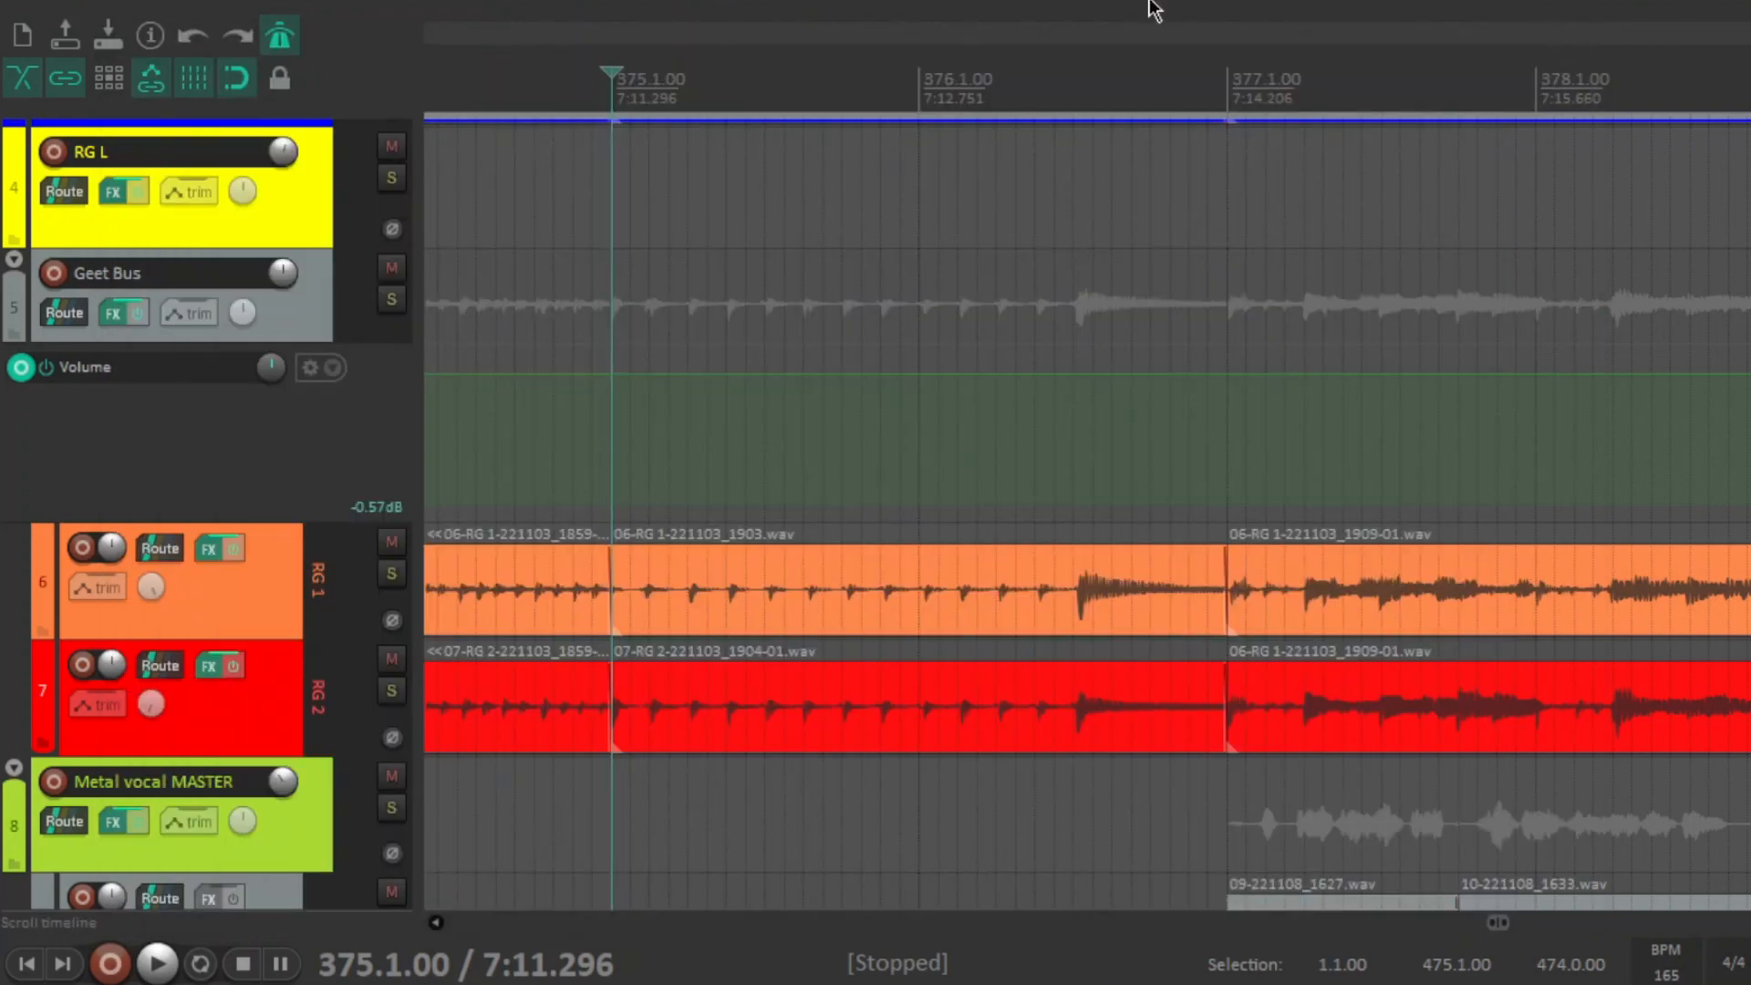
- Open the effects chain of Metal vocal MASTER and inspect ReaEQ's high-pass, mid band and low-pass
{"action": "scroll", "coordinate": [580, 419], "scroll_direction": "down", "scroll_amount": 5}
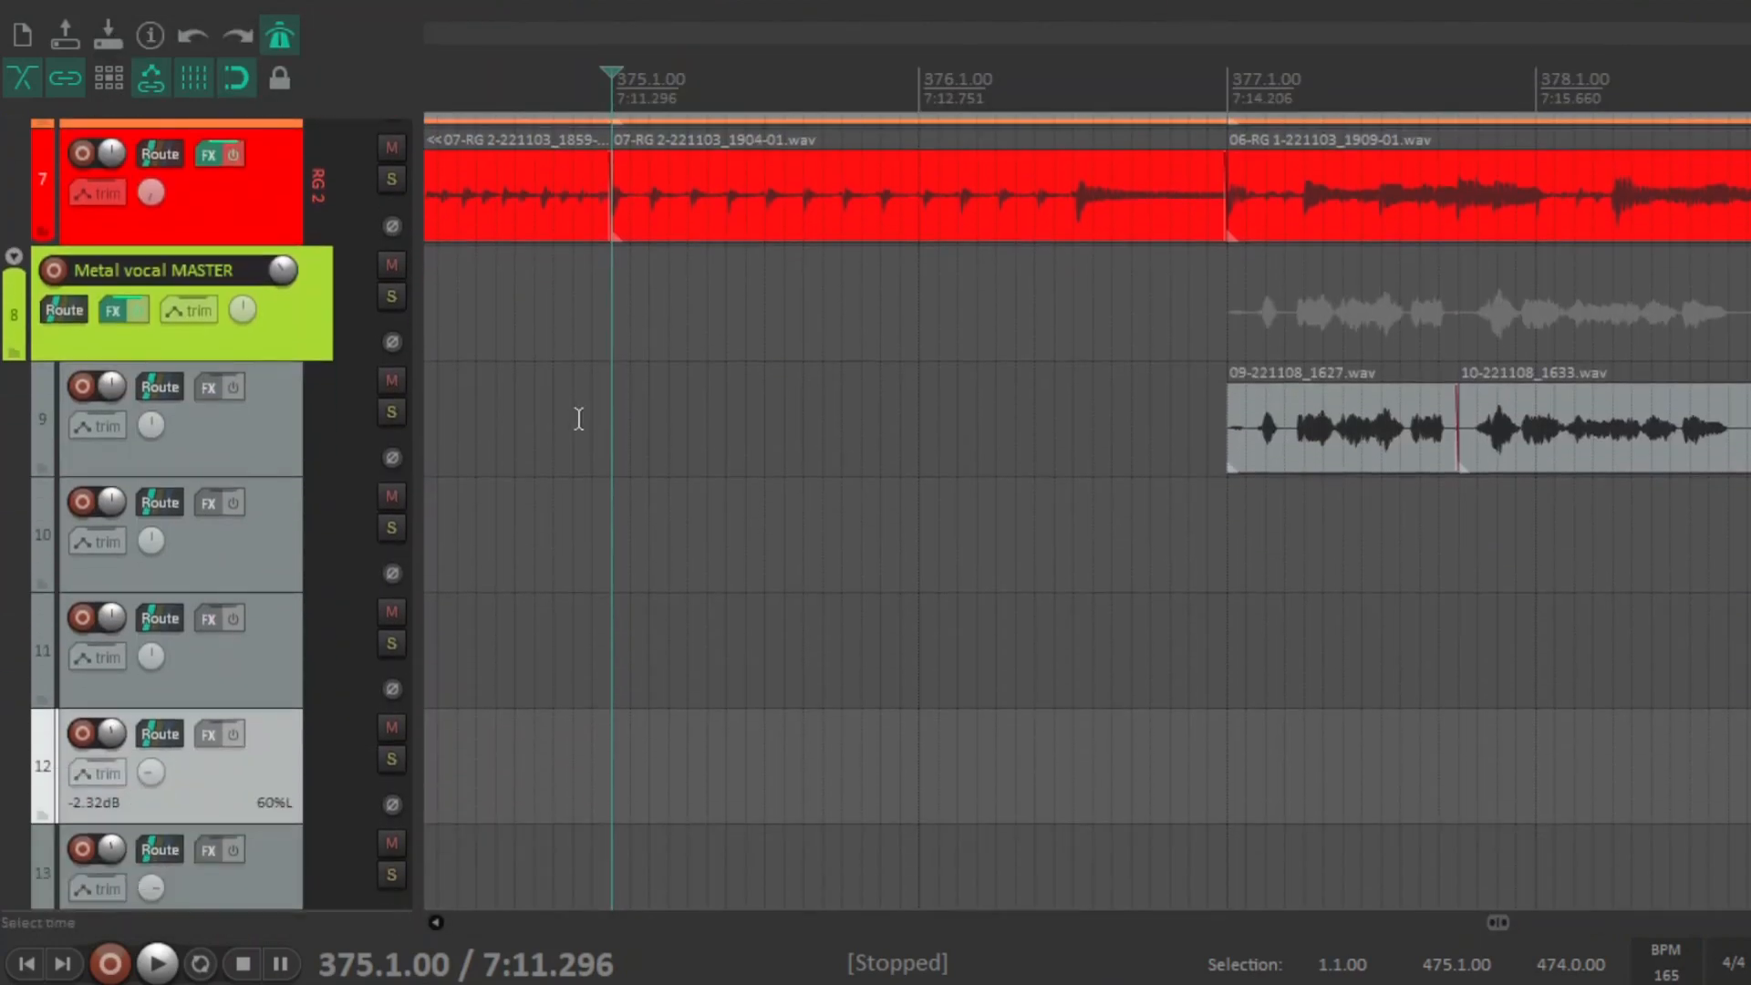
{"action": "left_click", "coordinate": [116, 308]}
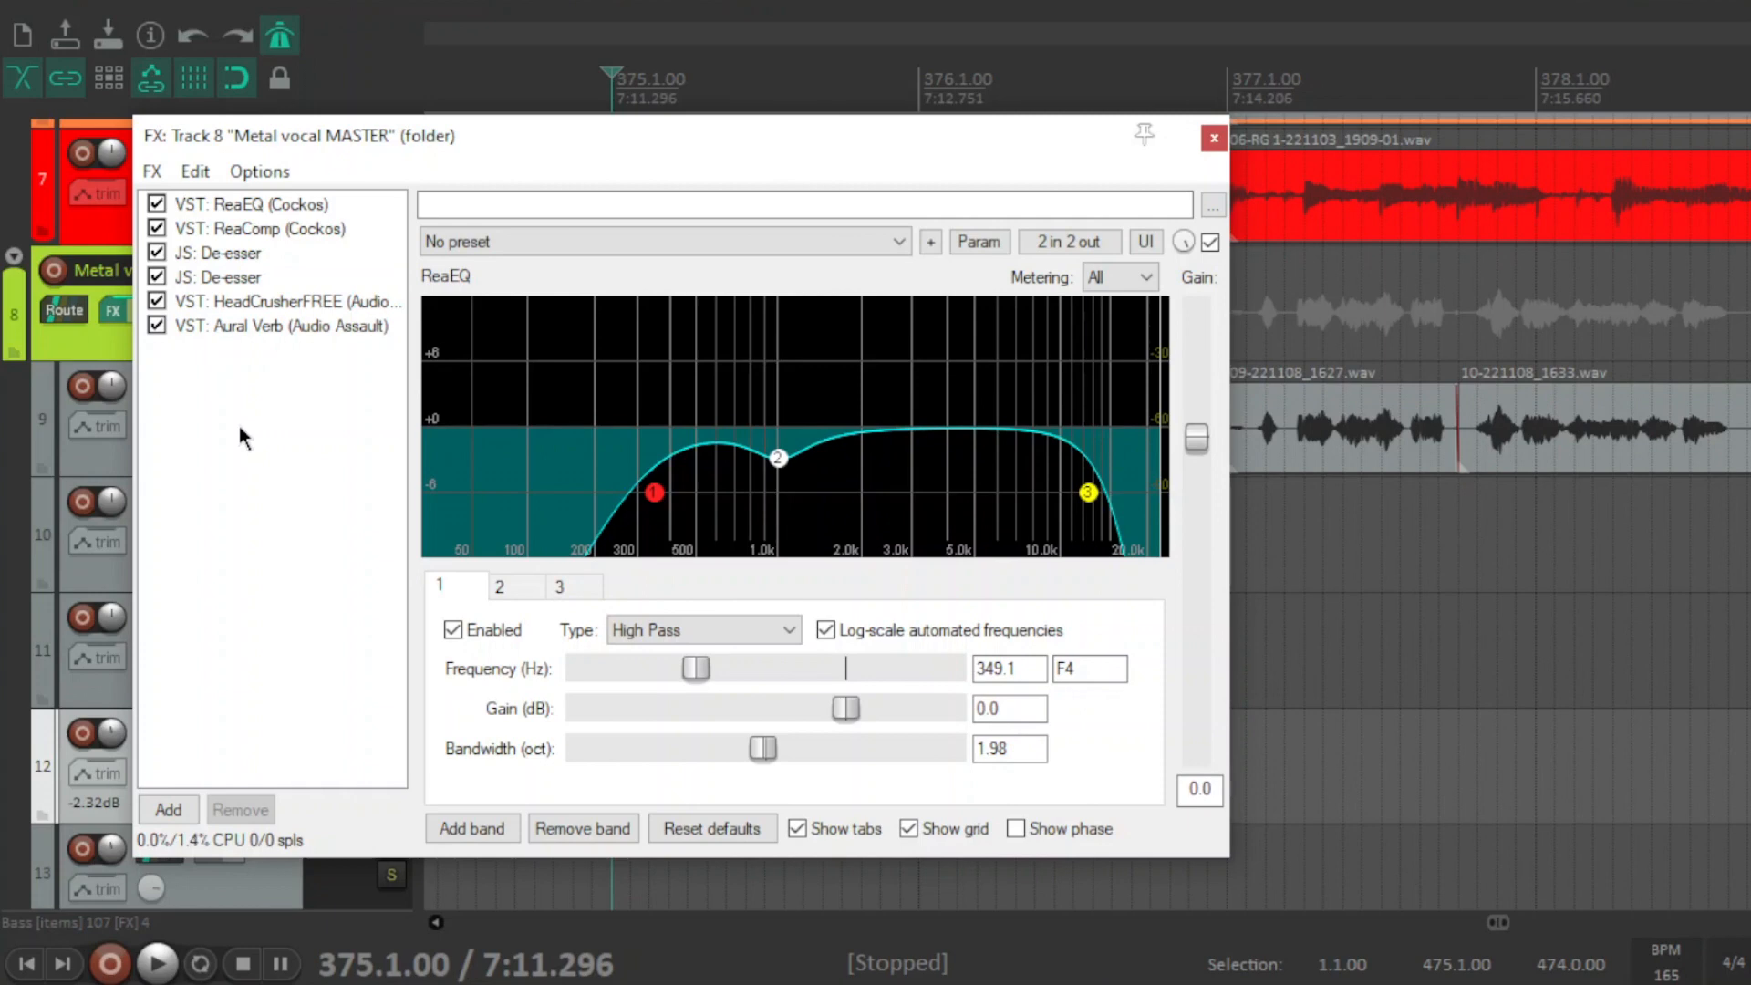
{"action": "left_click", "coordinate": [779, 458]}
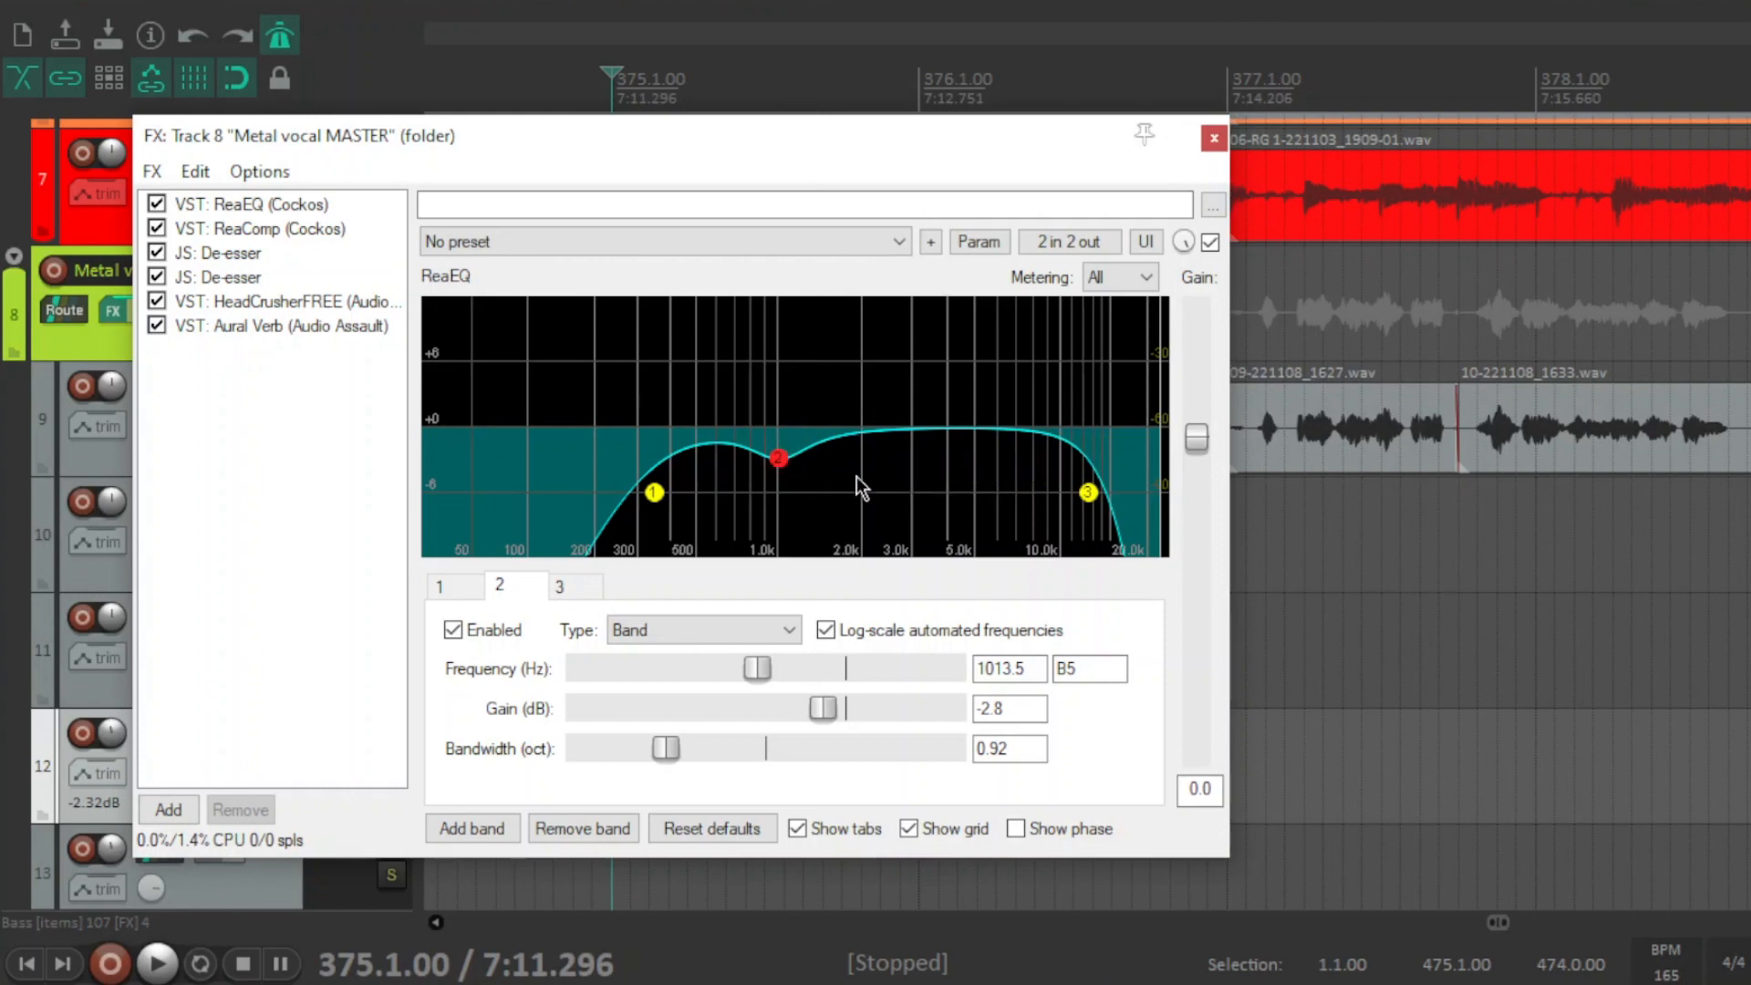
{"action": "left_click", "coordinate": [1090, 500]}
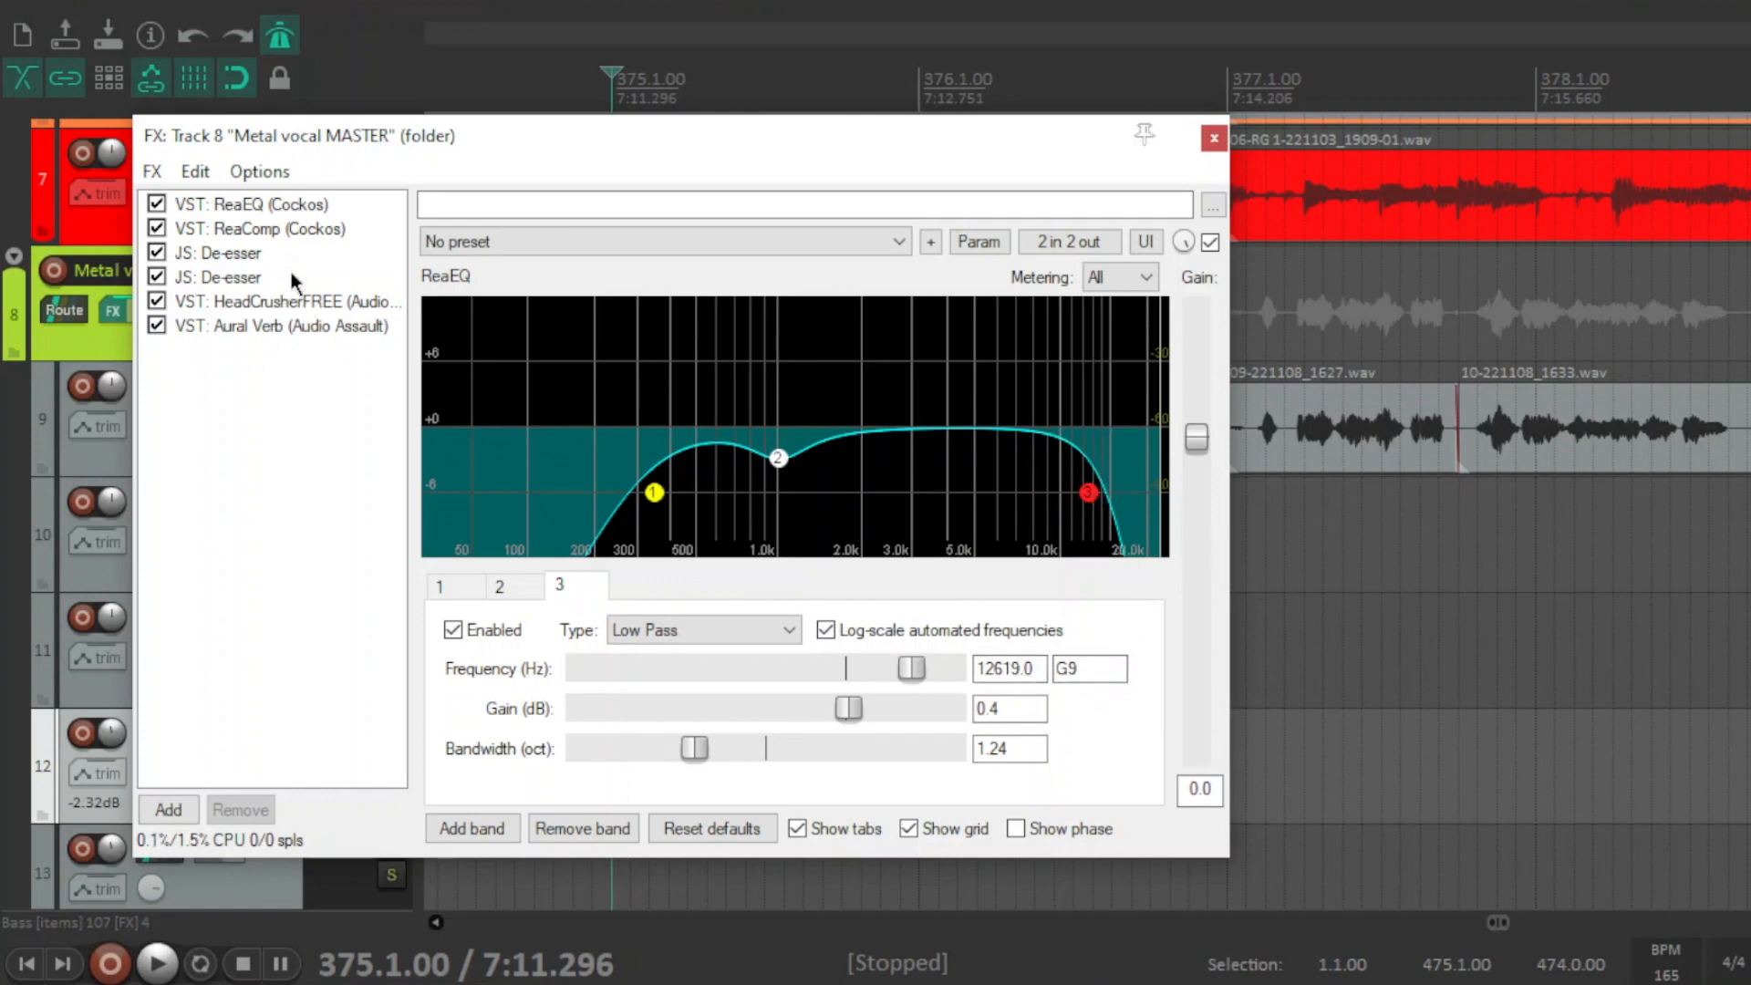
- View the ReaComp settings and both De-esser instances in the Metal vocal MASTER chain
{"action": "left_click", "coordinate": [279, 228]}
{"action": "left_click", "coordinate": [299, 440]}
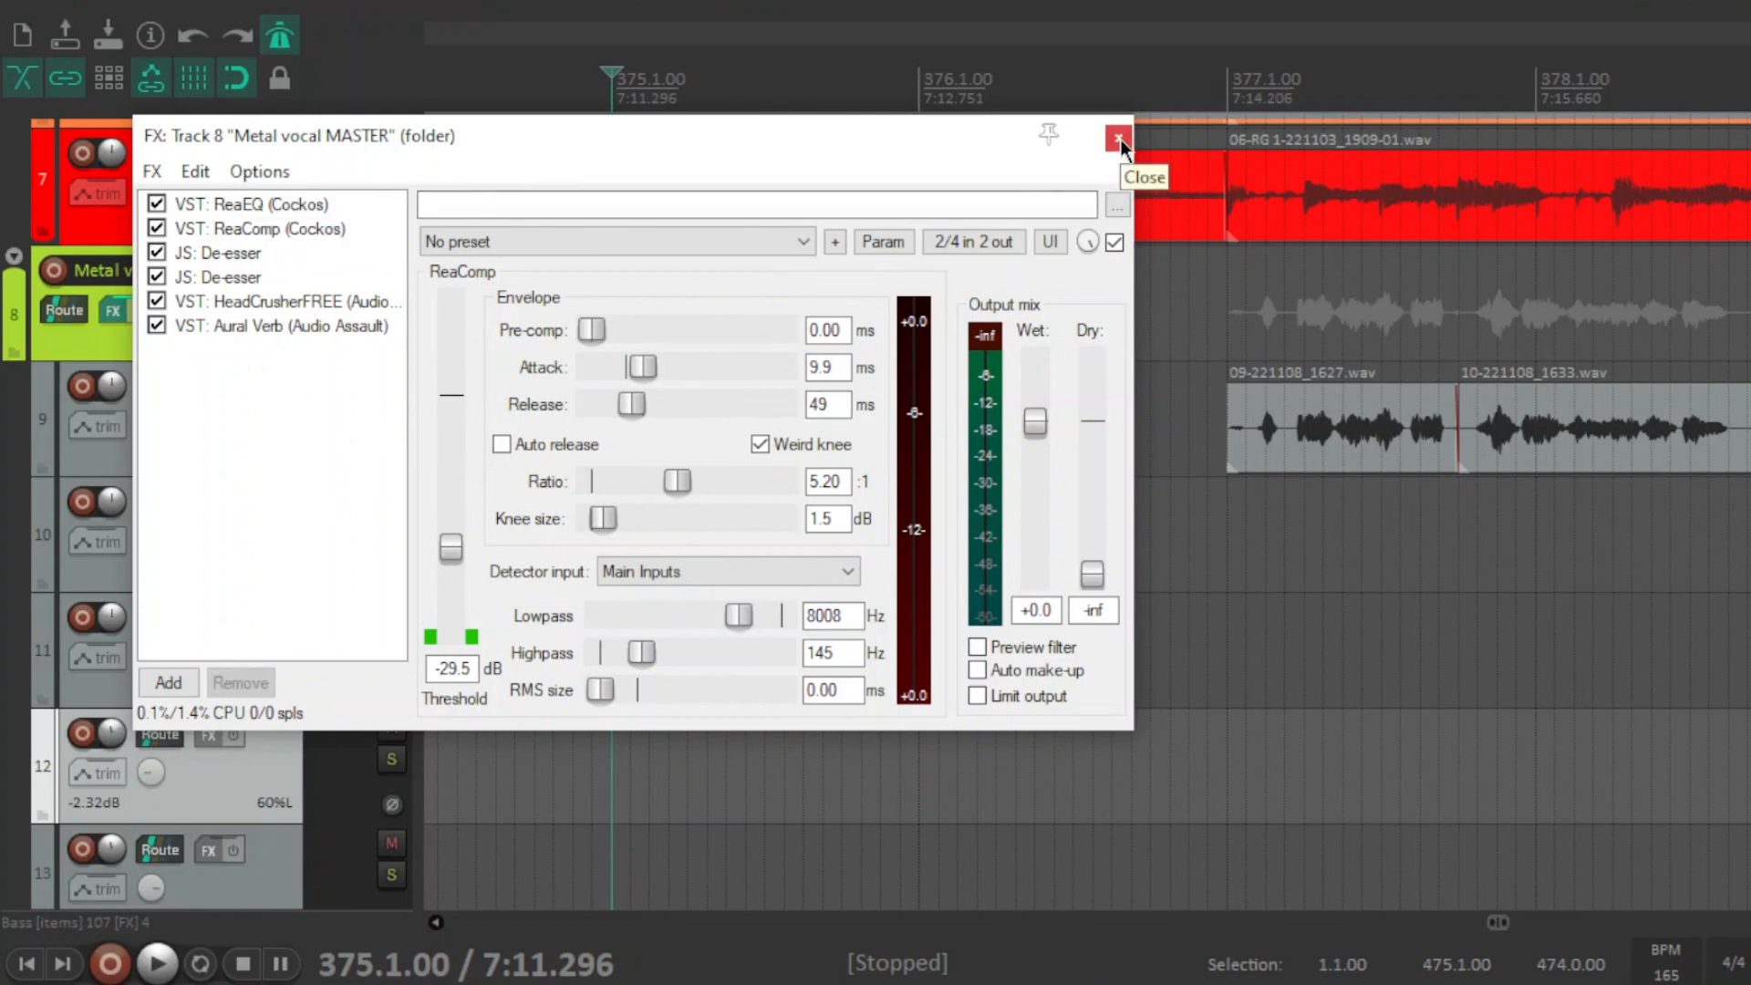
{"action": "left_click", "coordinate": [258, 257]}
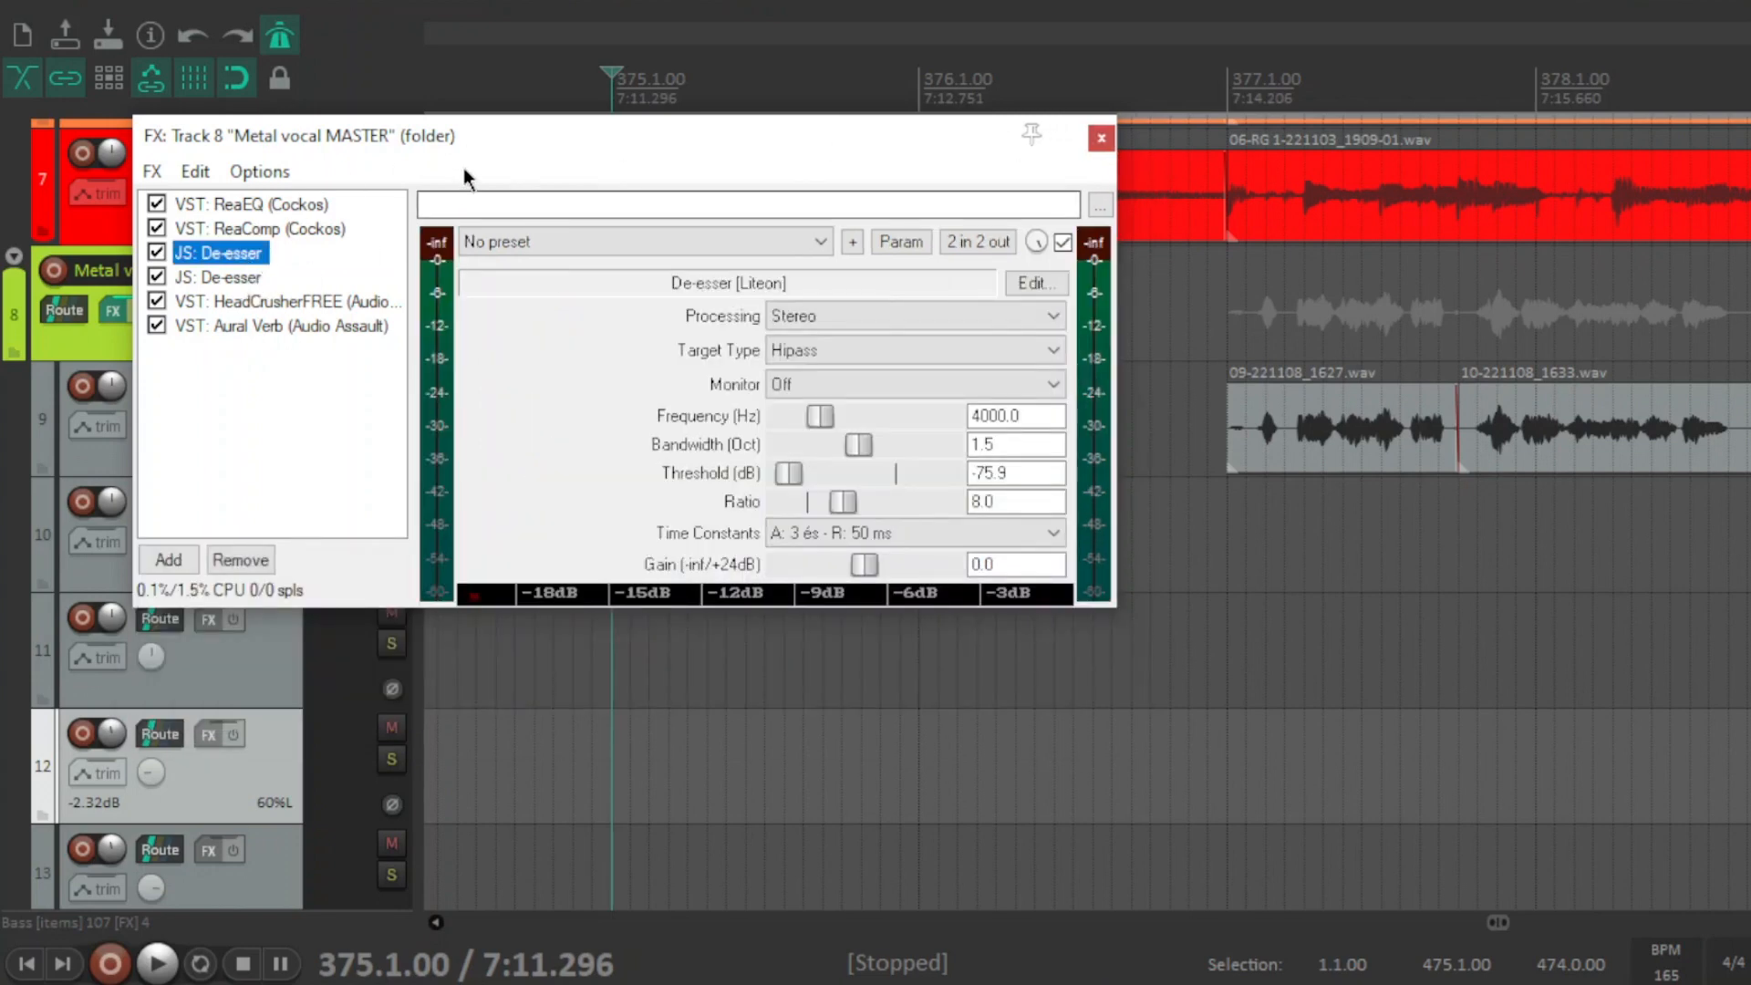
{"action": "left_click_drag", "start_coordinate": [487, 145], "coordinate": [492, 158]}
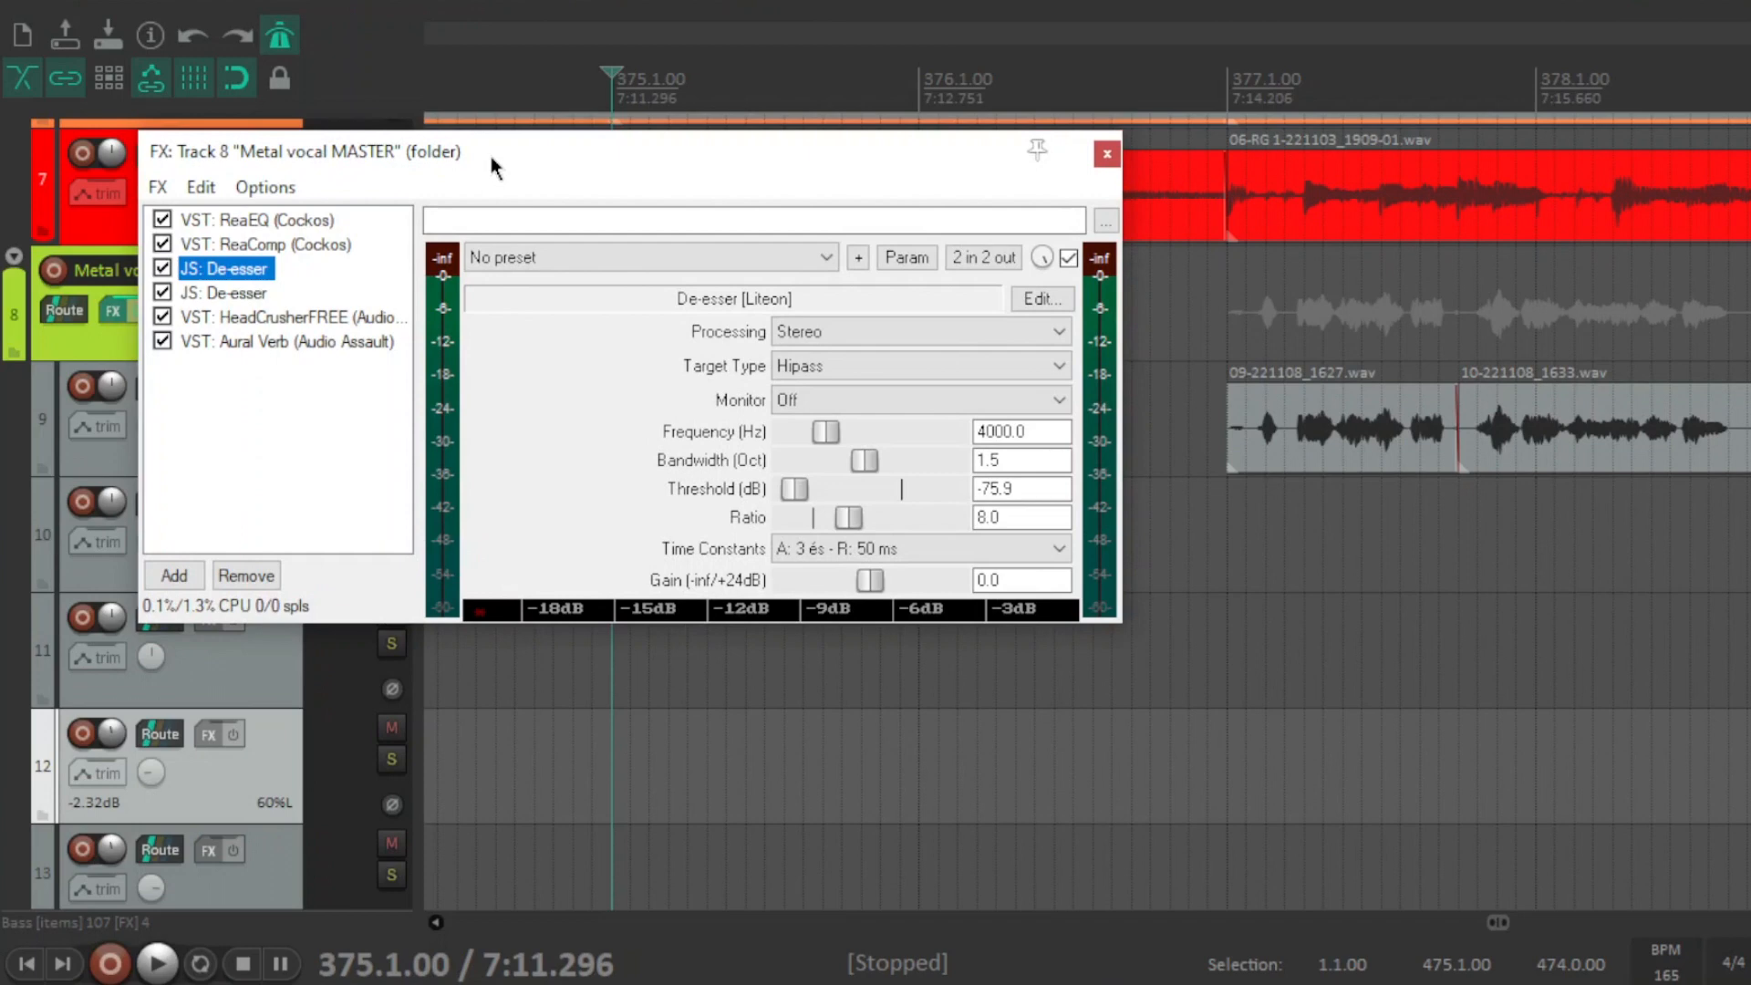
{"action": "left_click", "coordinate": [241, 292]}
{"action": "left_click", "coordinate": [314, 475]}
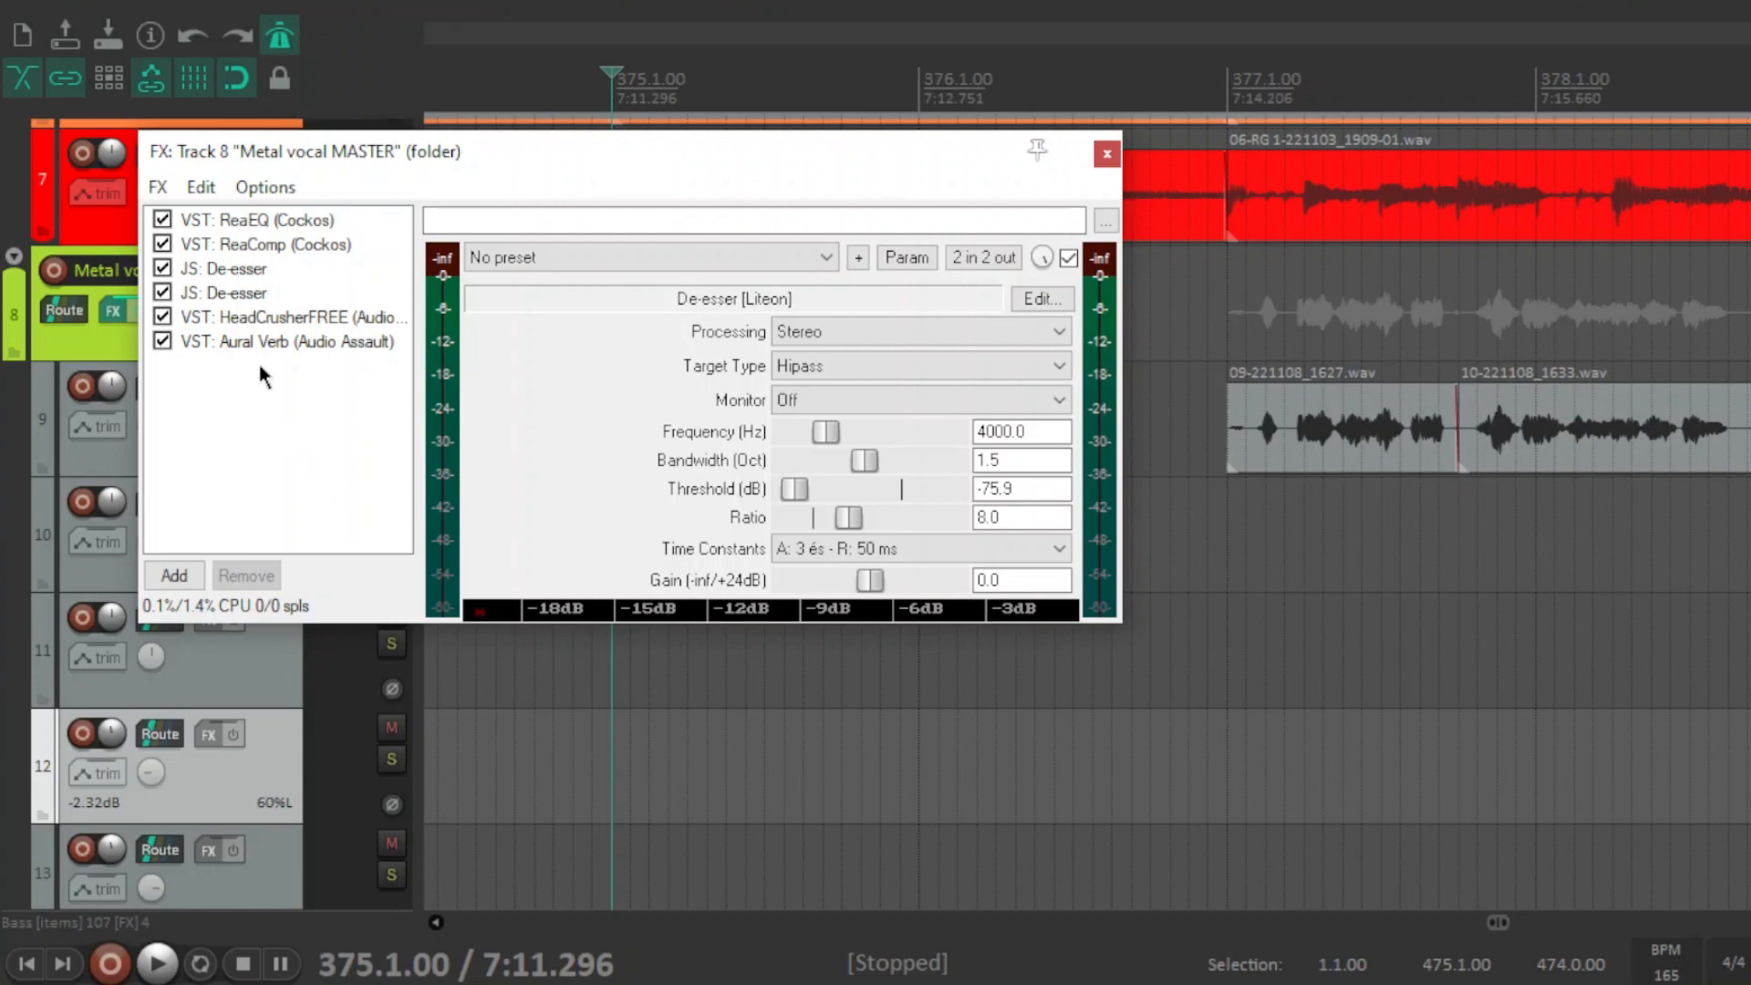
- Inspect the HeadCrusherFREE and Aural Verb settings on Metal vocal MASTER, and close its effects window
{"action": "left_click", "coordinate": [338, 316]}
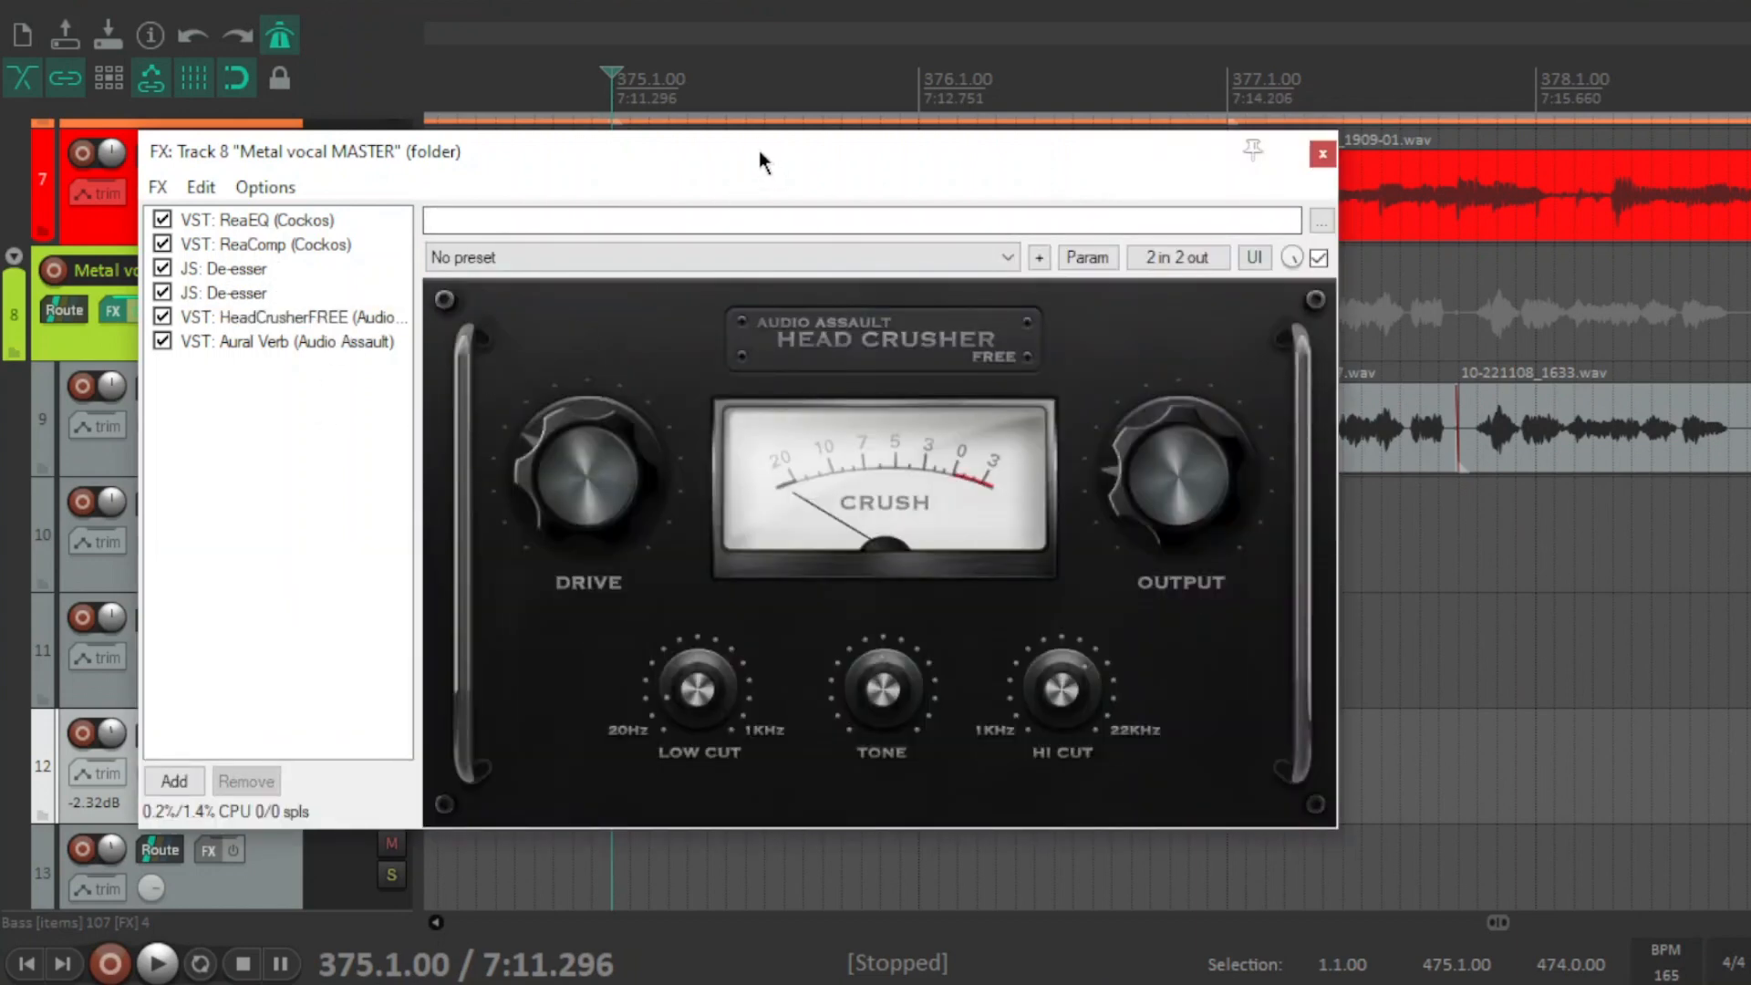
{"action": "left_click_drag", "start_coordinate": [761, 159], "coordinate": [762, 138]}
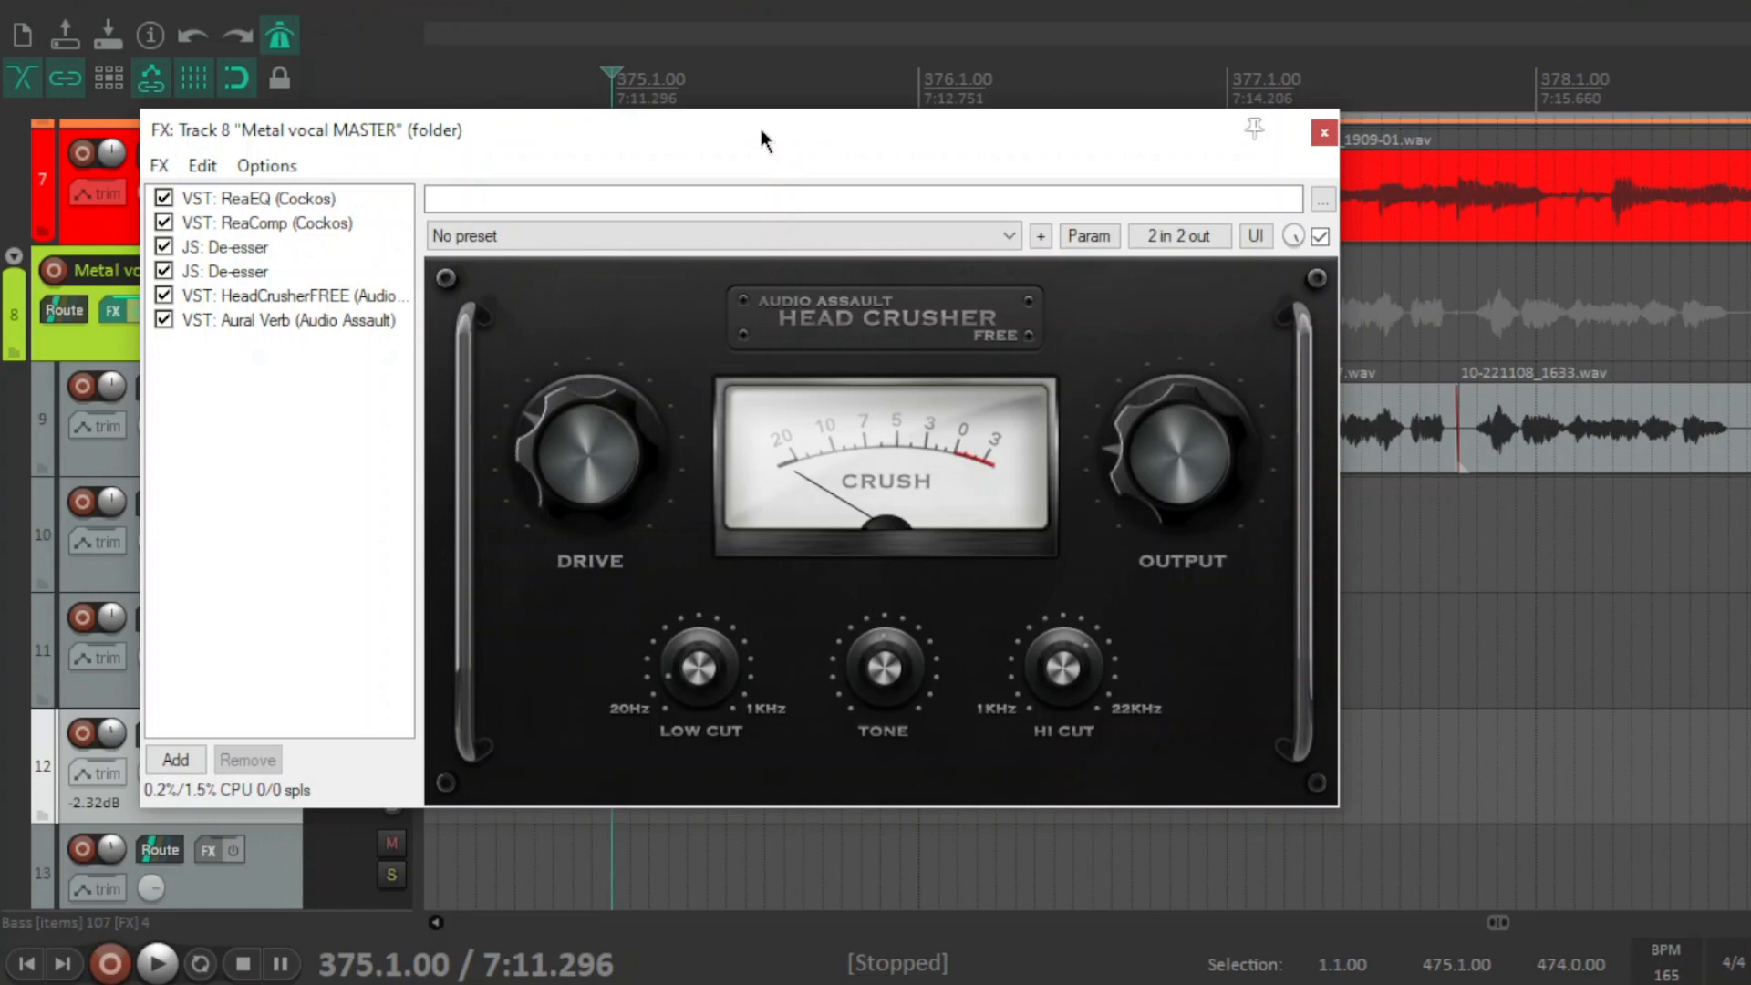
{"action": "left_click", "coordinate": [358, 318]}
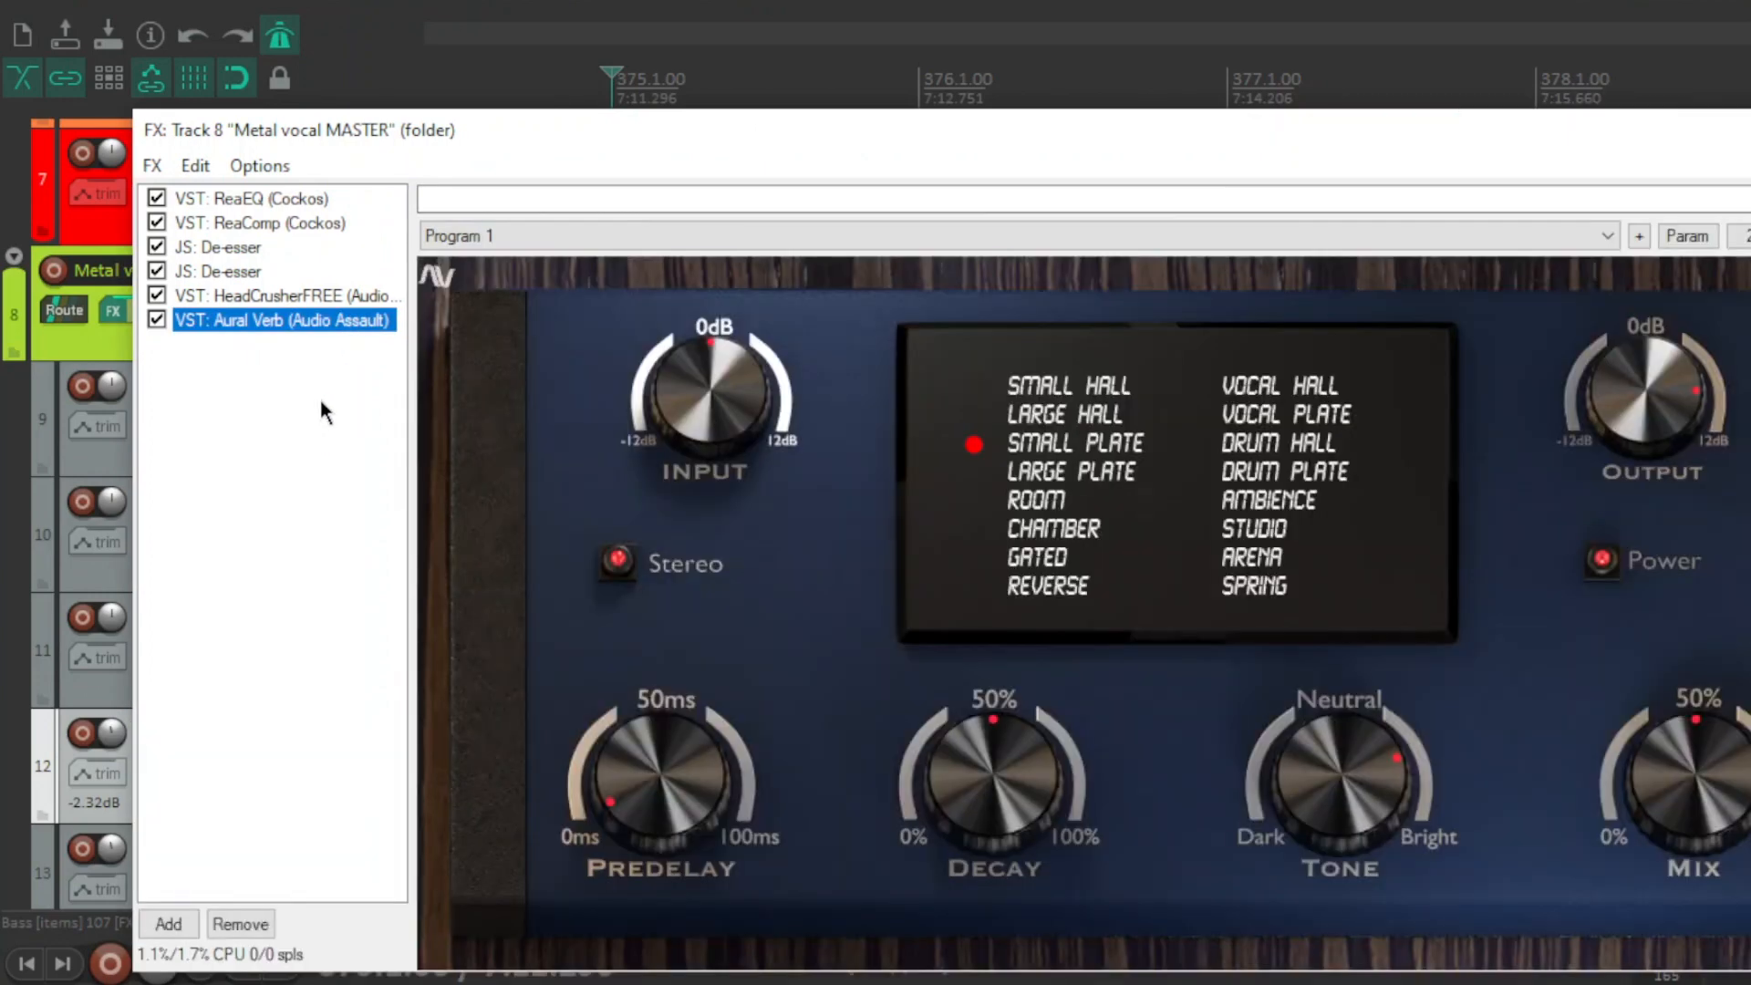
{"action": "left_click_drag", "start_coordinate": [571, 130], "coordinate": [442, 80]}
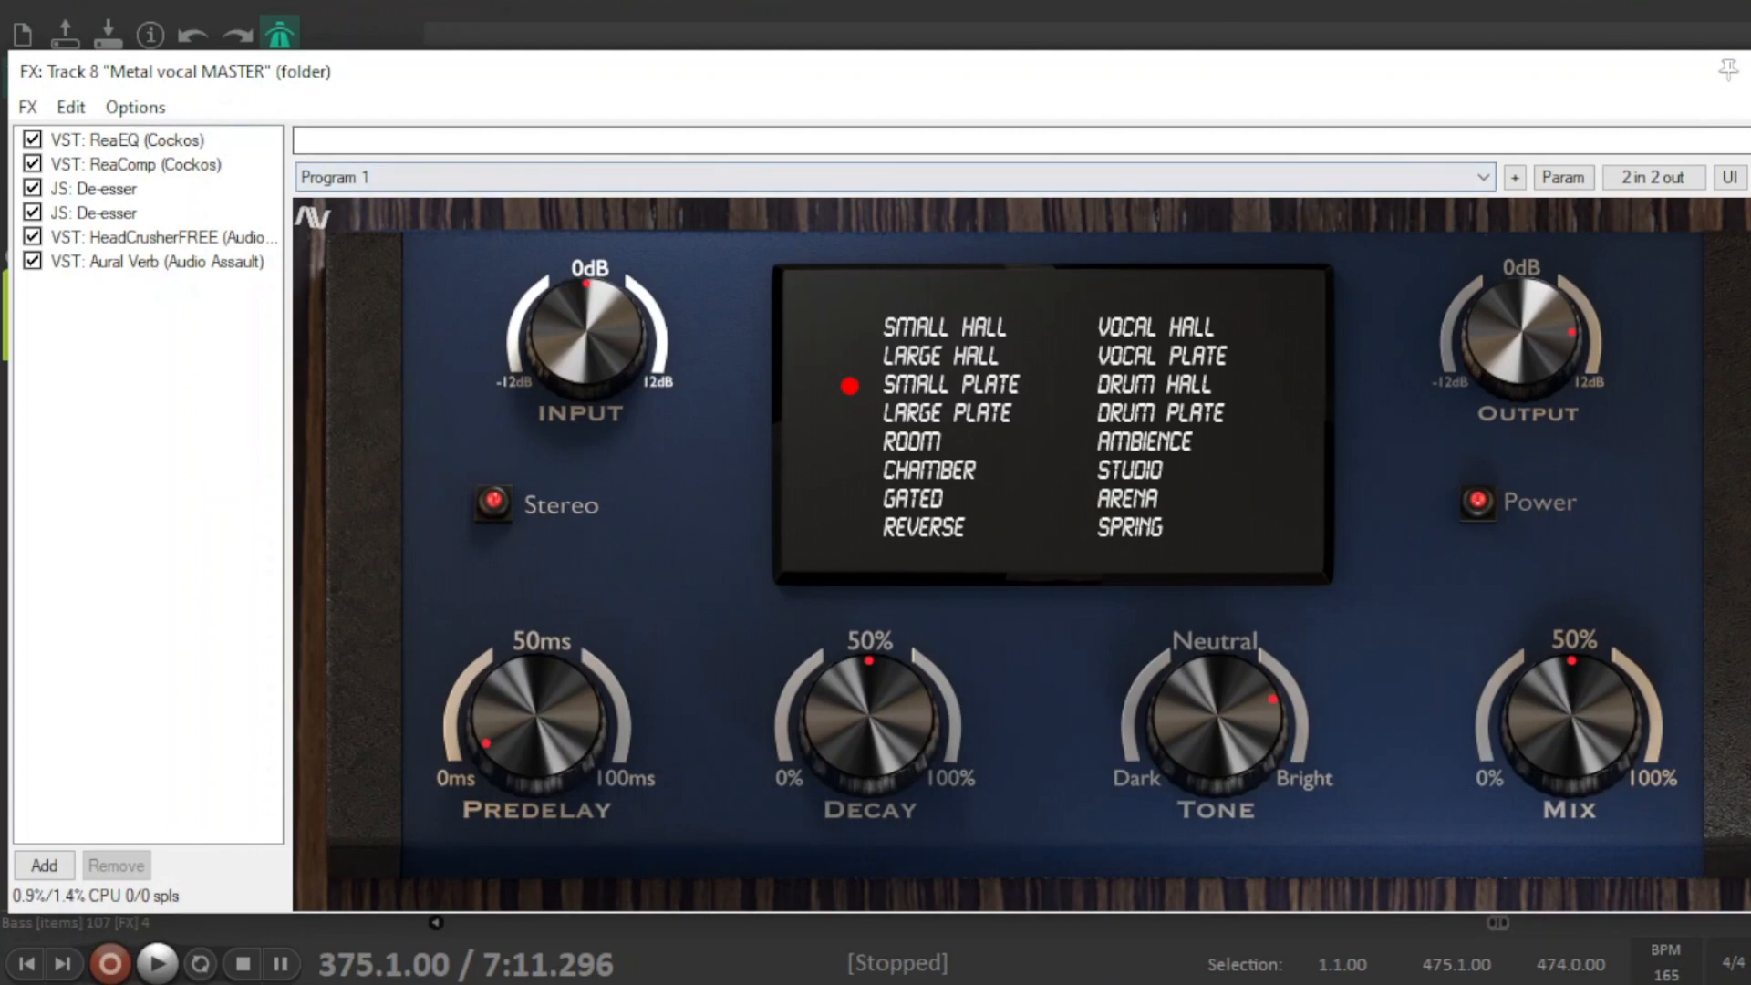
{"action": "left_click", "coordinate": [1750, 70]}
- Solo Metal vocal MASTER and play the vocals from just before measure 384
{"action": "left_click", "coordinate": [392, 297]}
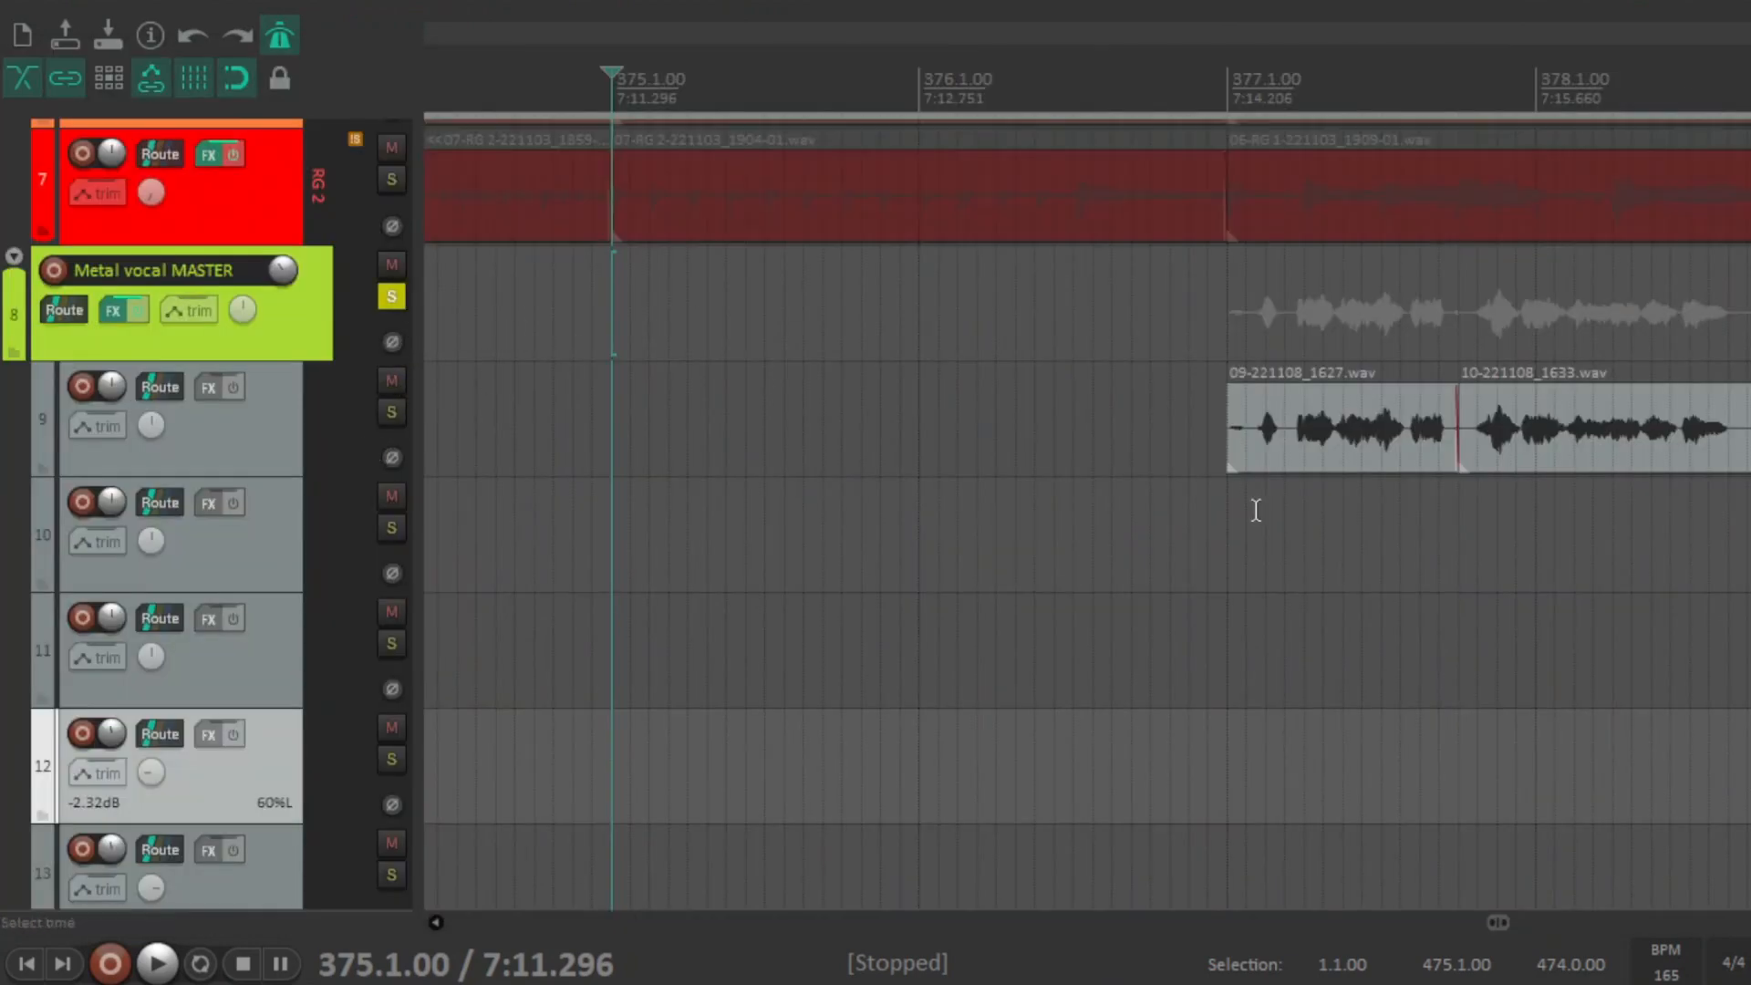
{"action": "mouse_move", "coordinate": [1497, 925]}
{"action": "left_mouse_down"}
{"action": "mouse_move", "coordinate": [1544, 927]}
{"action": "mouse_move", "coordinate": [1529, 927]}
{"action": "left_mouse_up"}
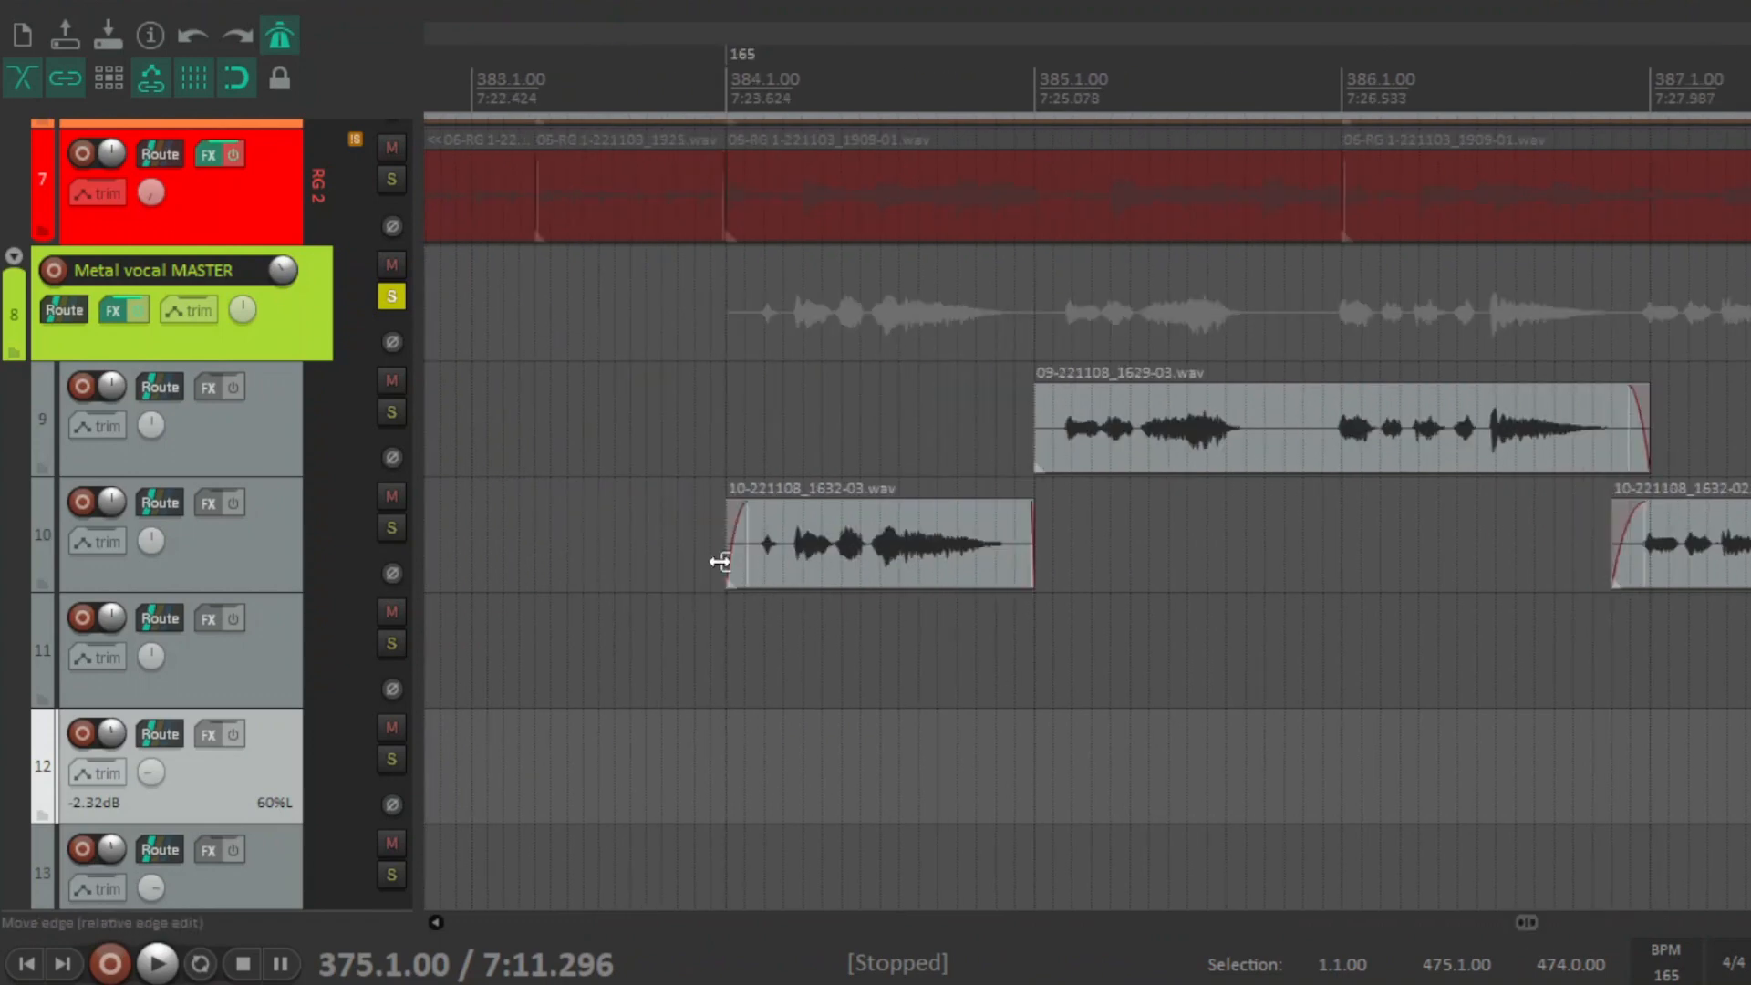
{"action": "left_click", "coordinate": [695, 543]}
{"action": "key", "text": "space"}
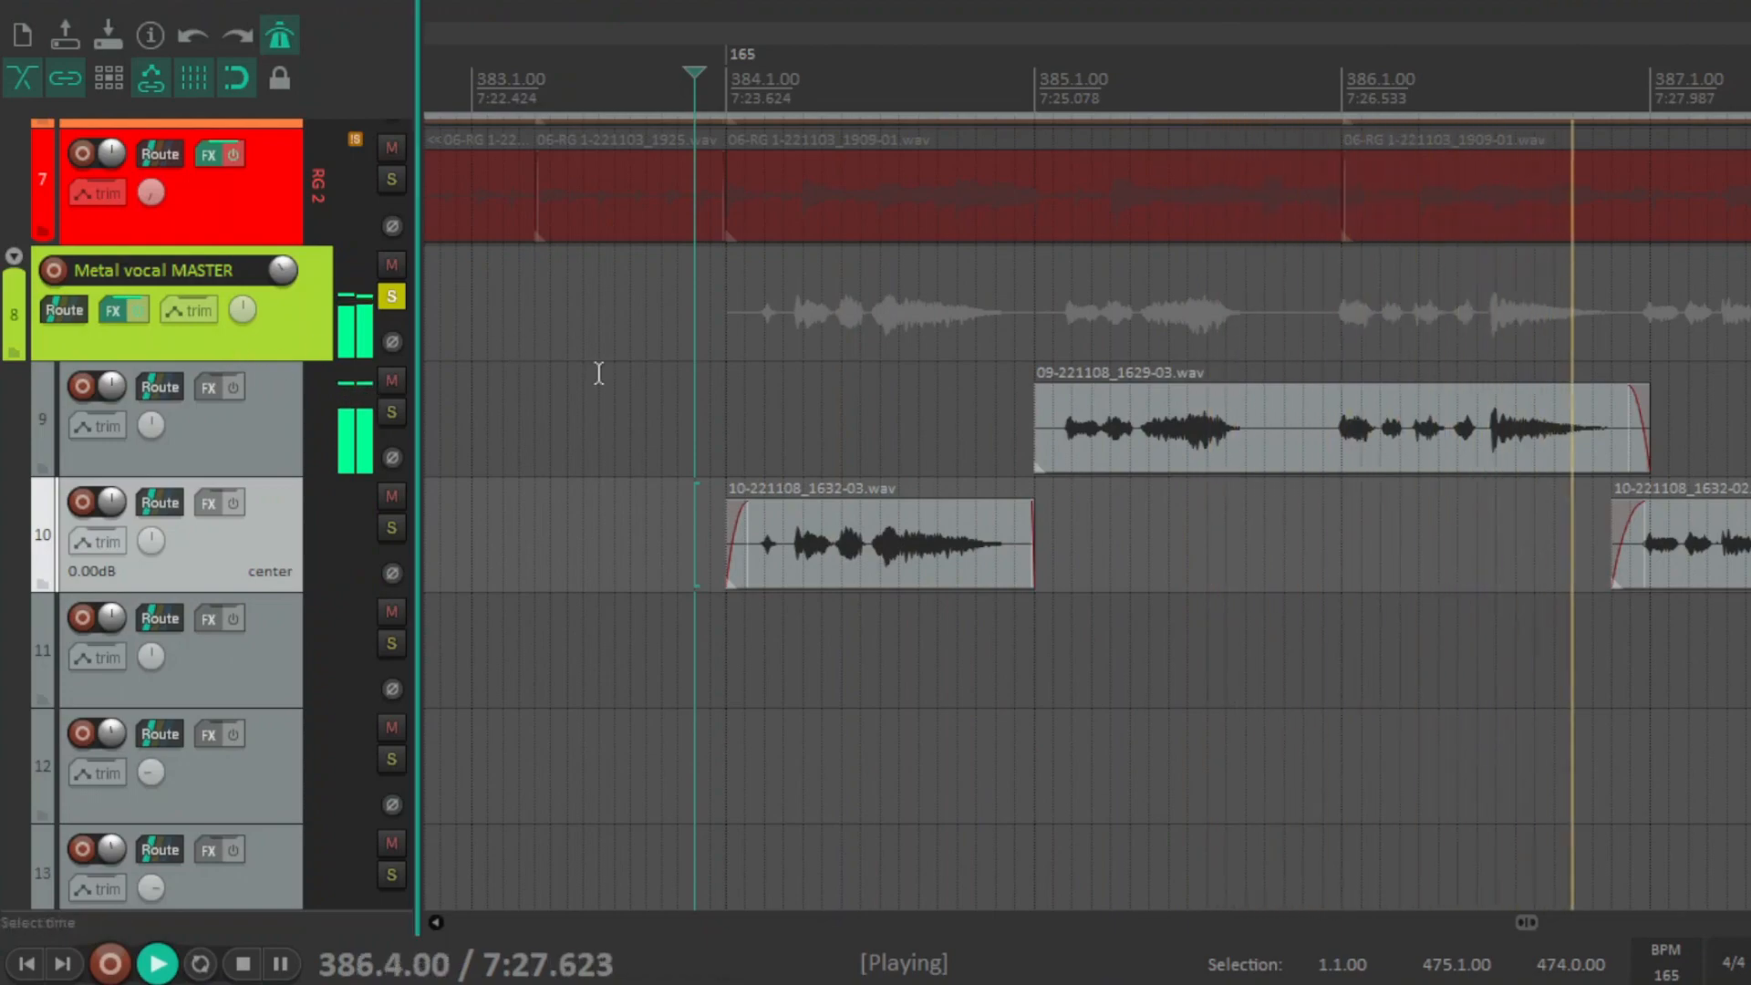
- Watch ReaComp on Metal vocal MASTER while the vocals play, and stop playback
{"action": "left_click", "coordinate": [114, 310]}
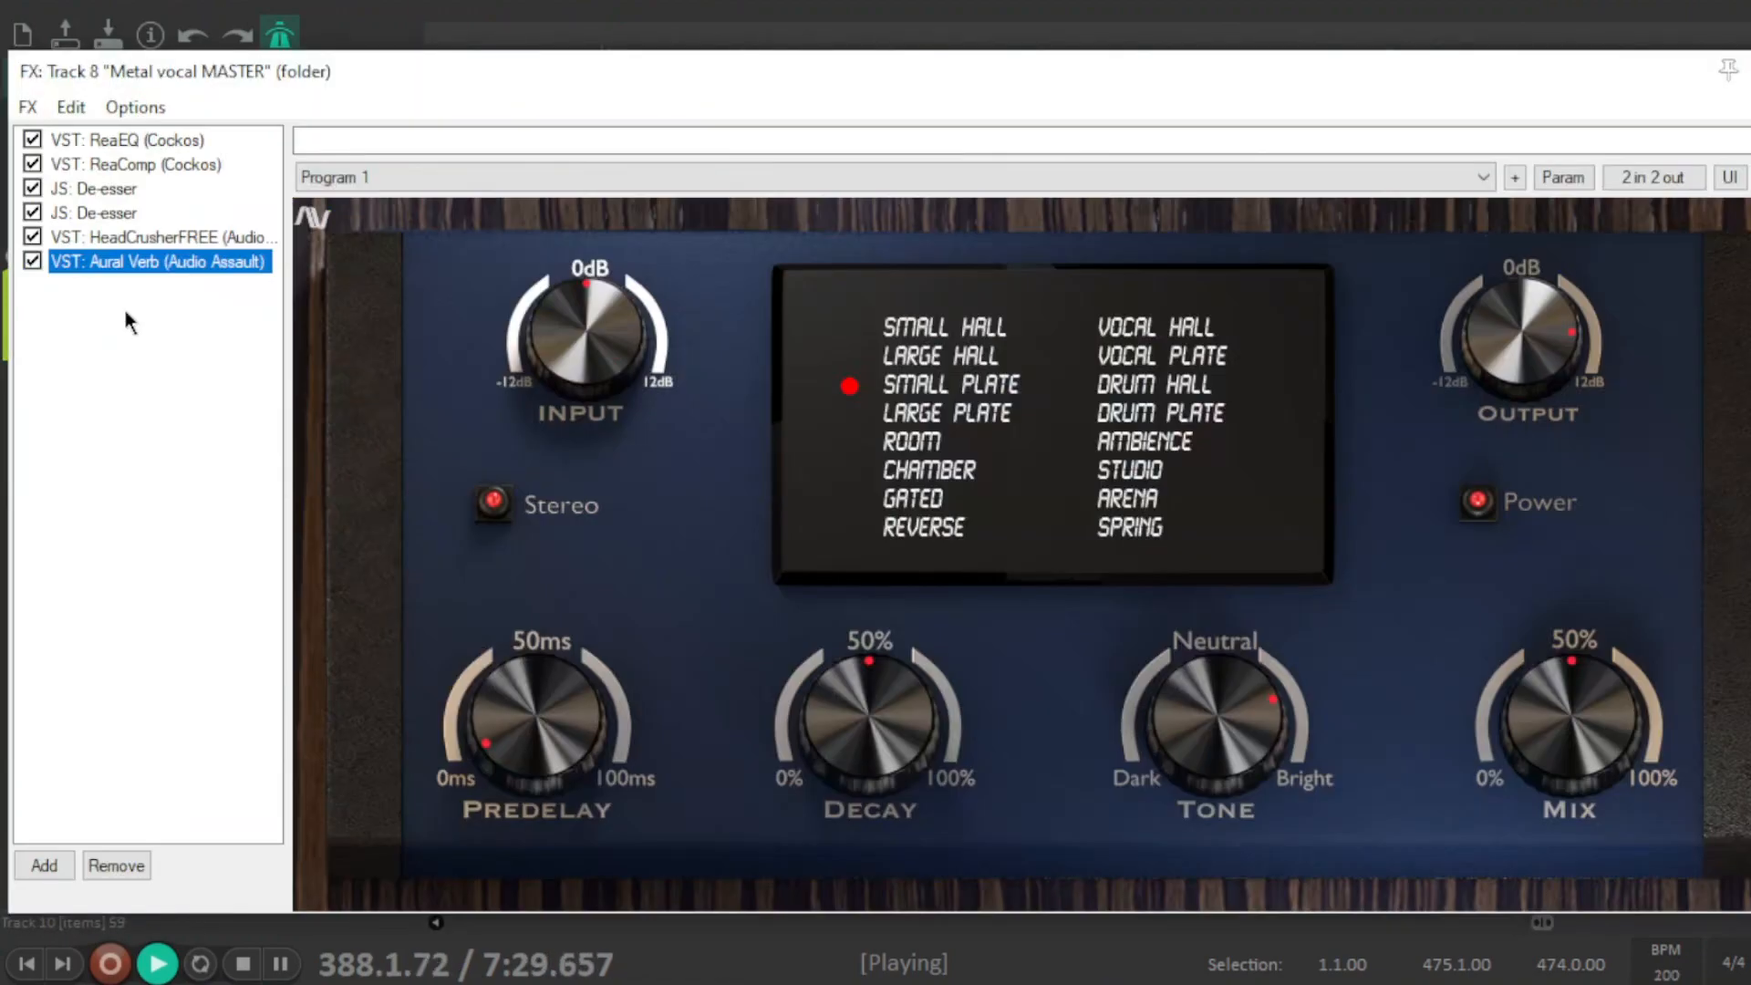
{"action": "left_click", "coordinate": [151, 165]}
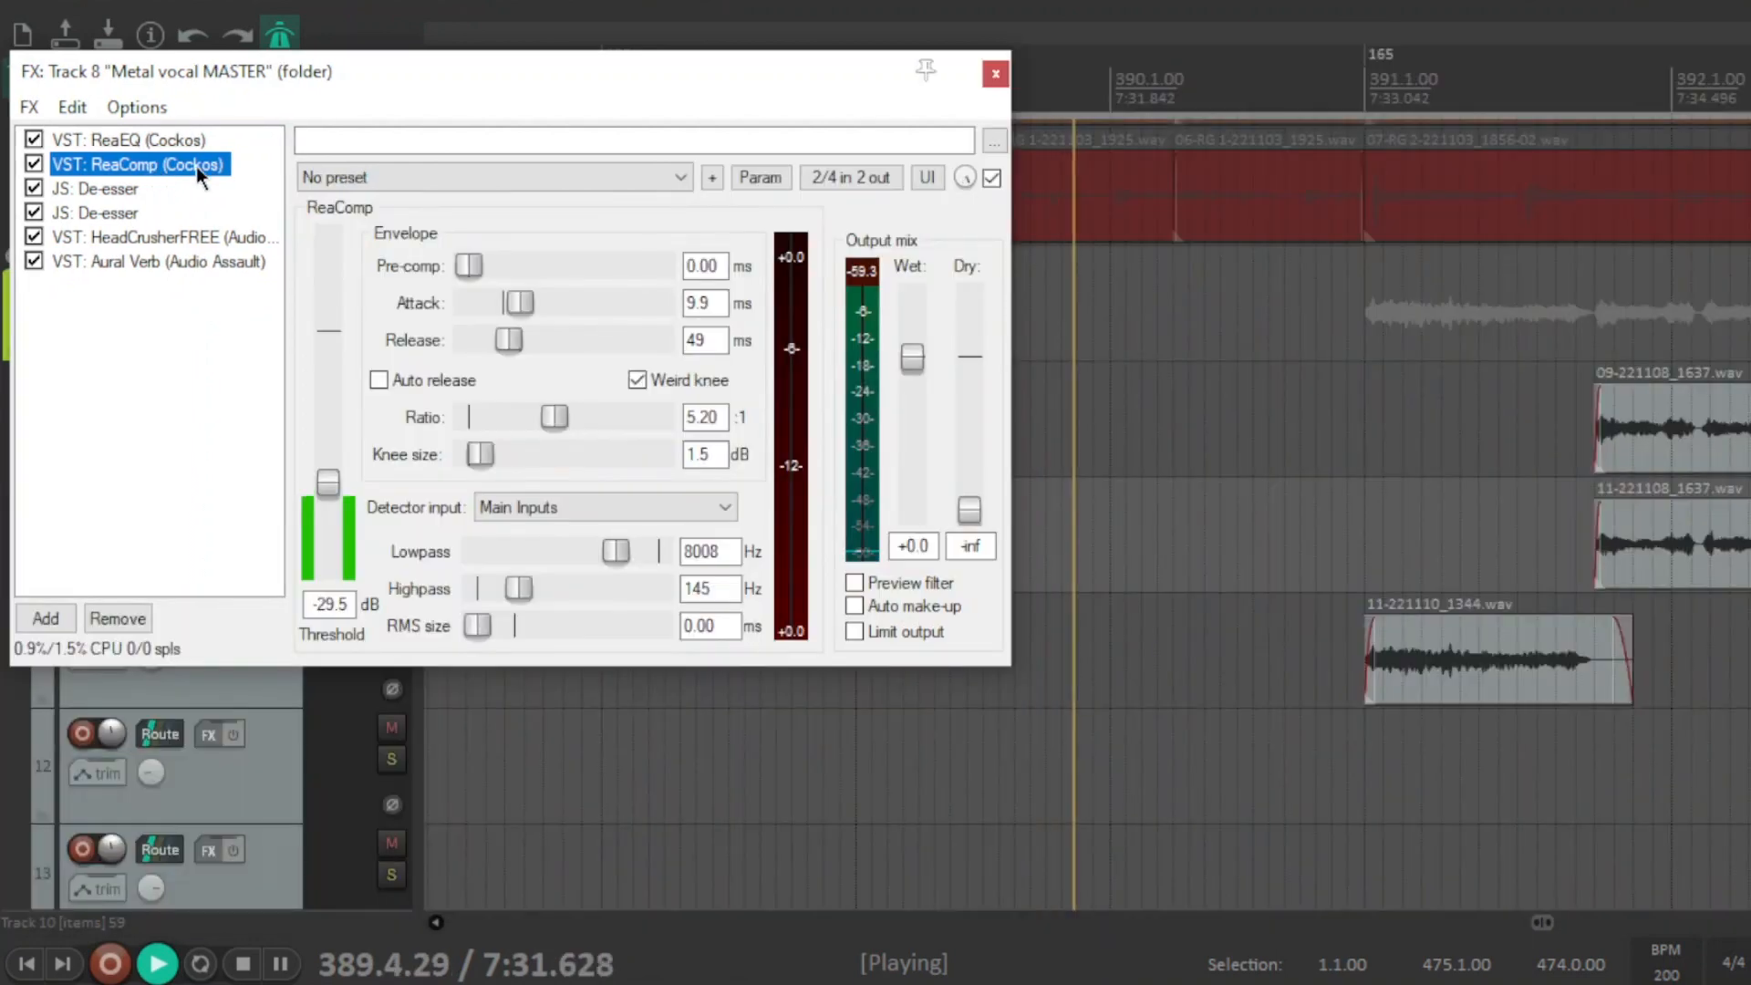
{"action": "left_click_drag", "start_coordinate": [545, 61], "coordinate": [648, 111]}
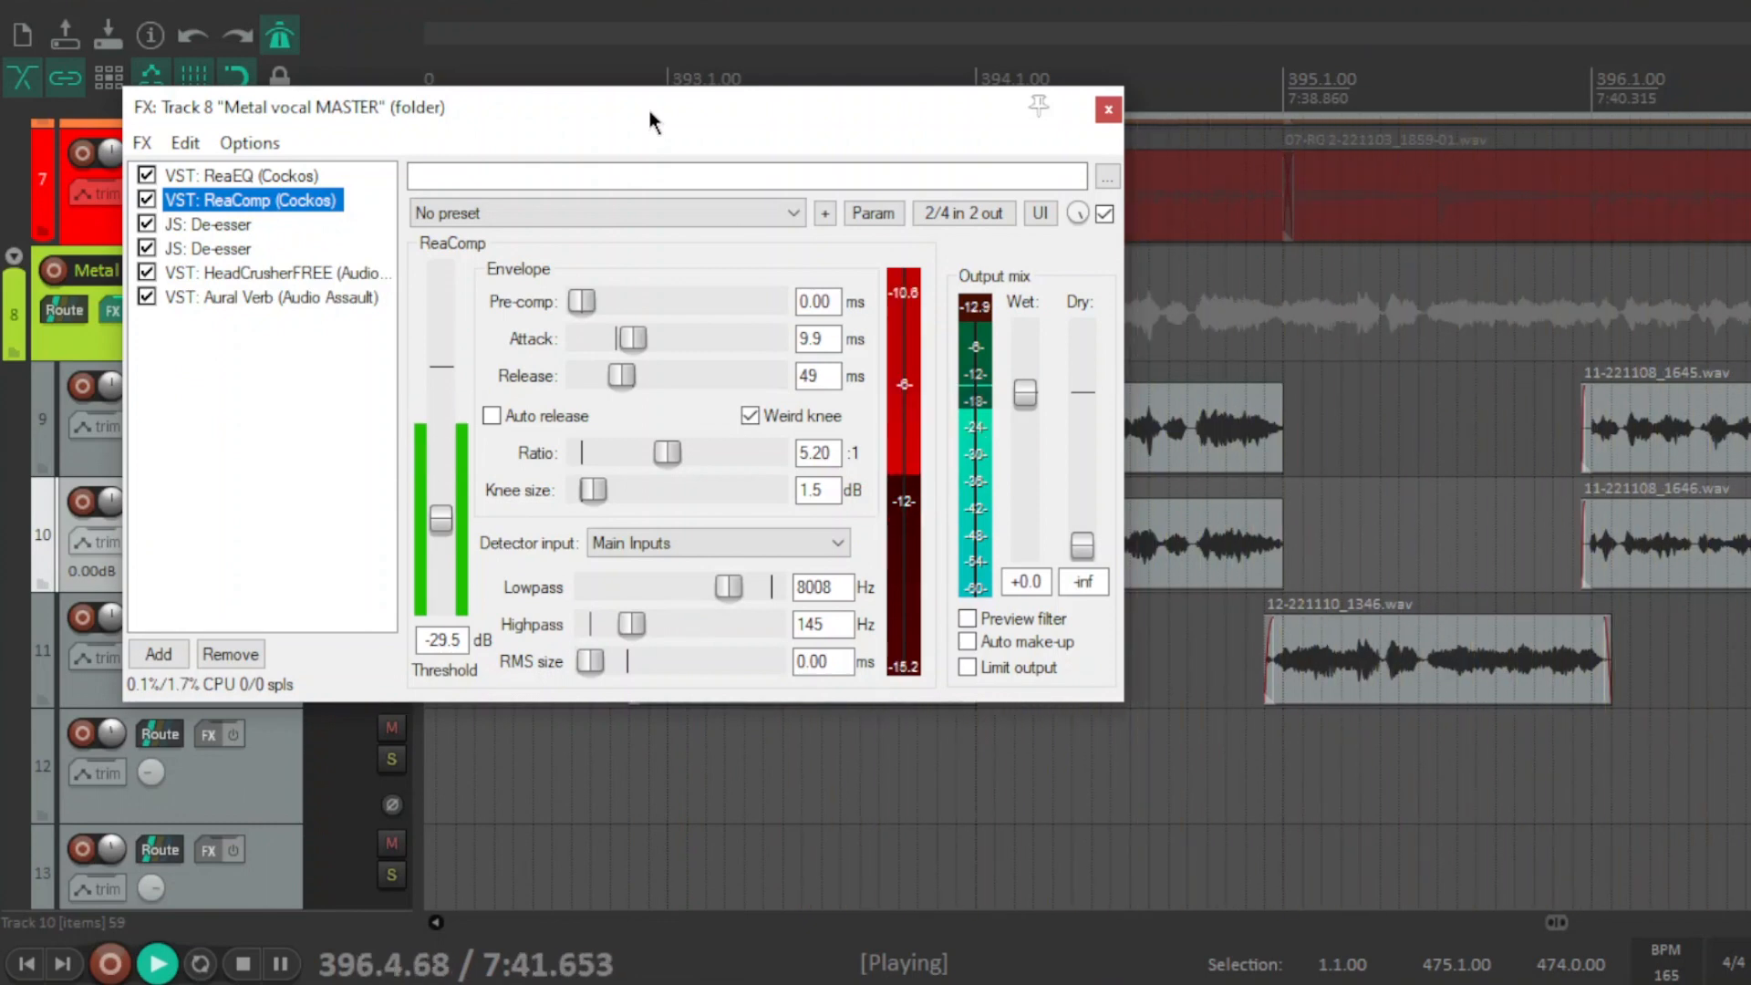
{"action": "key", "text": "space"}
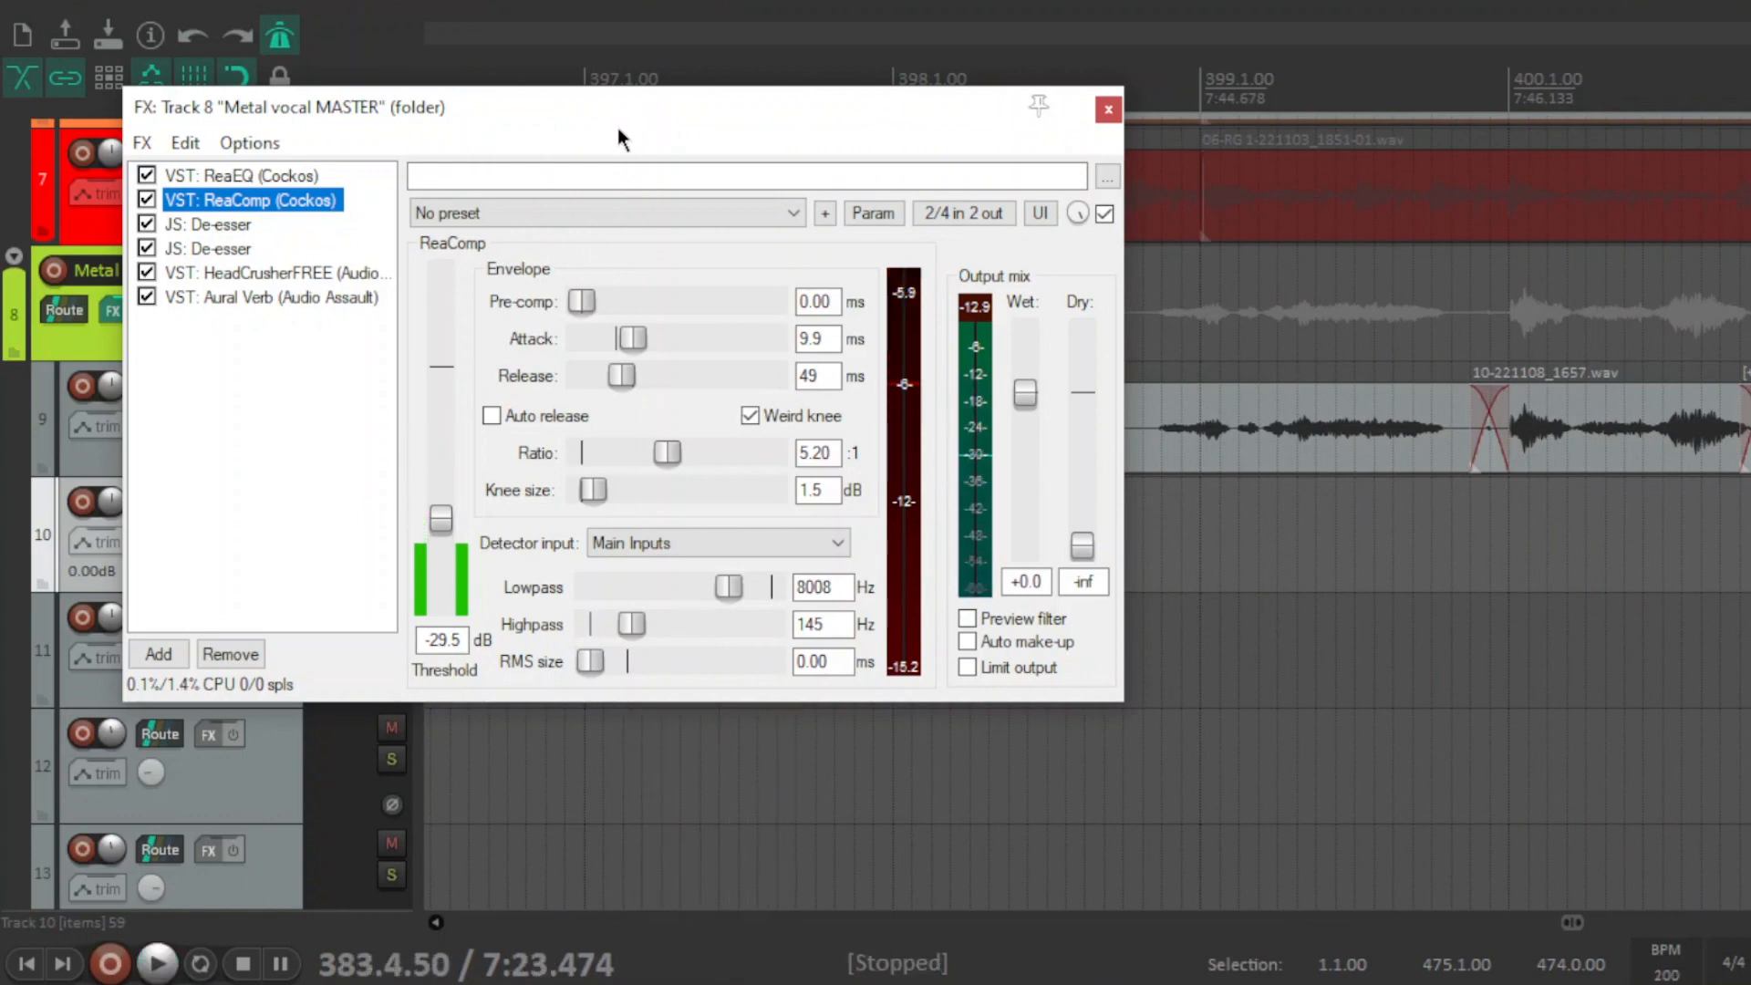
{"action": "left_click", "coordinate": [257, 498]}
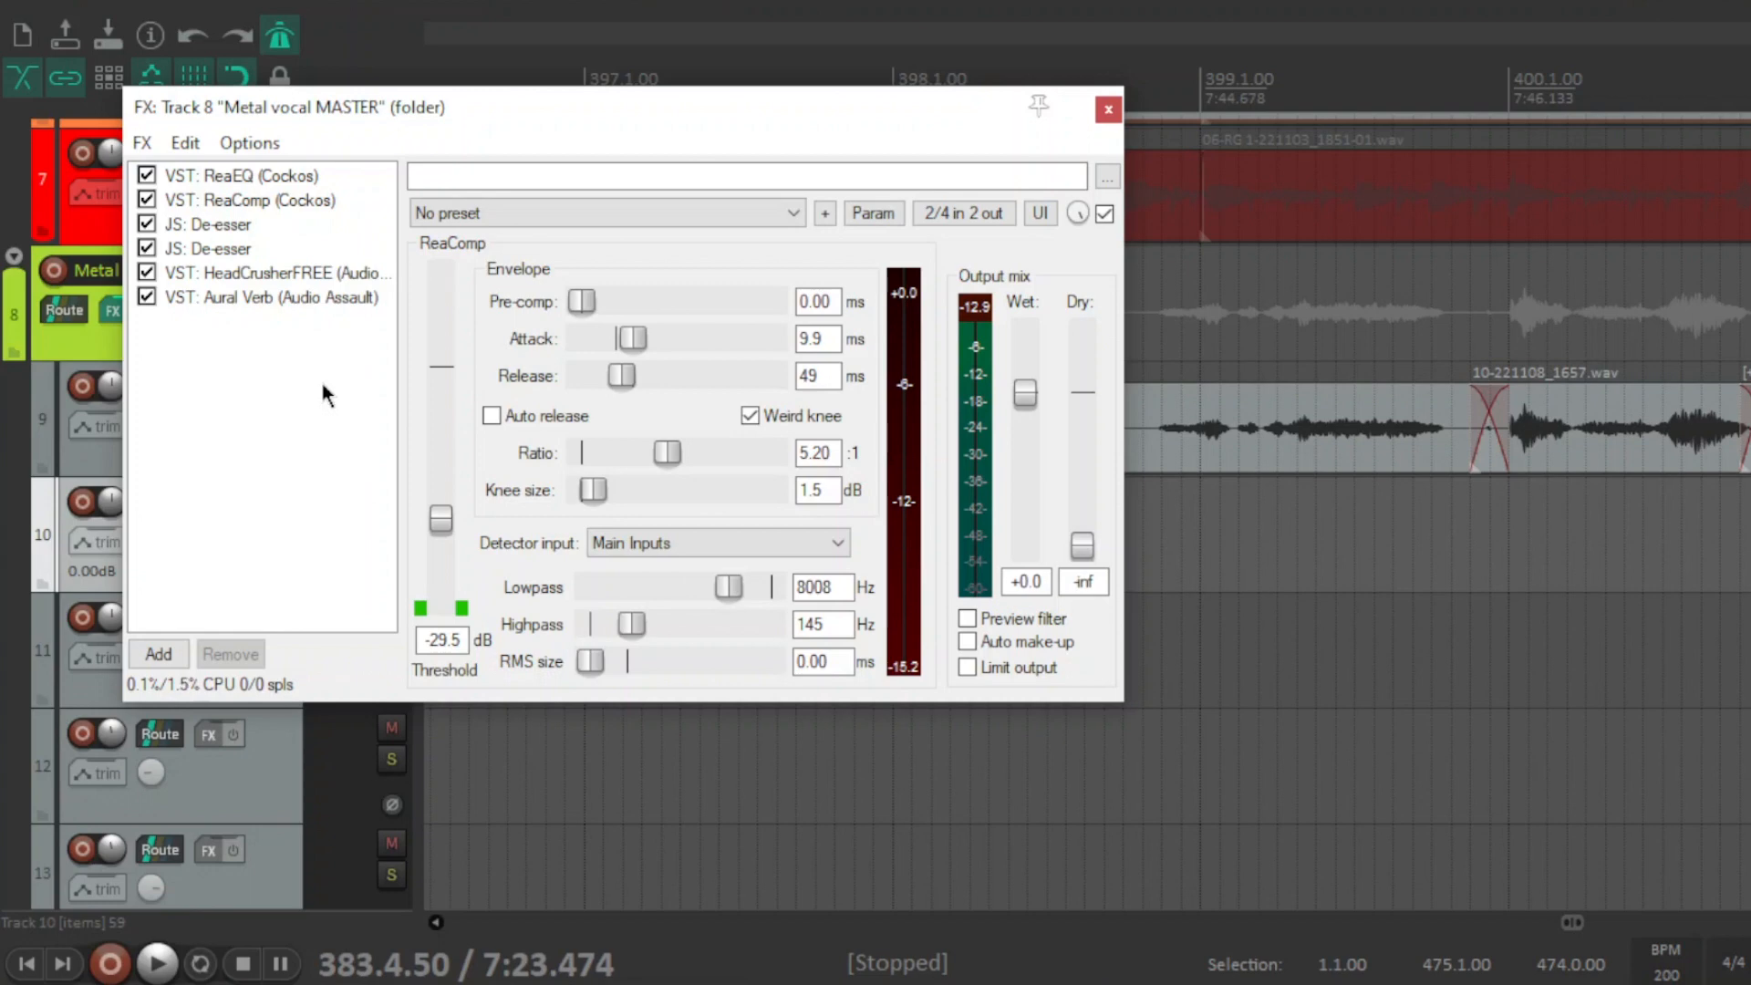
- Bypass HeadCrusherFREE and Aural Verb on Metal vocal MASTER and listen to the soloed vocals without them
{"action": "left_click", "coordinate": [278, 273]}
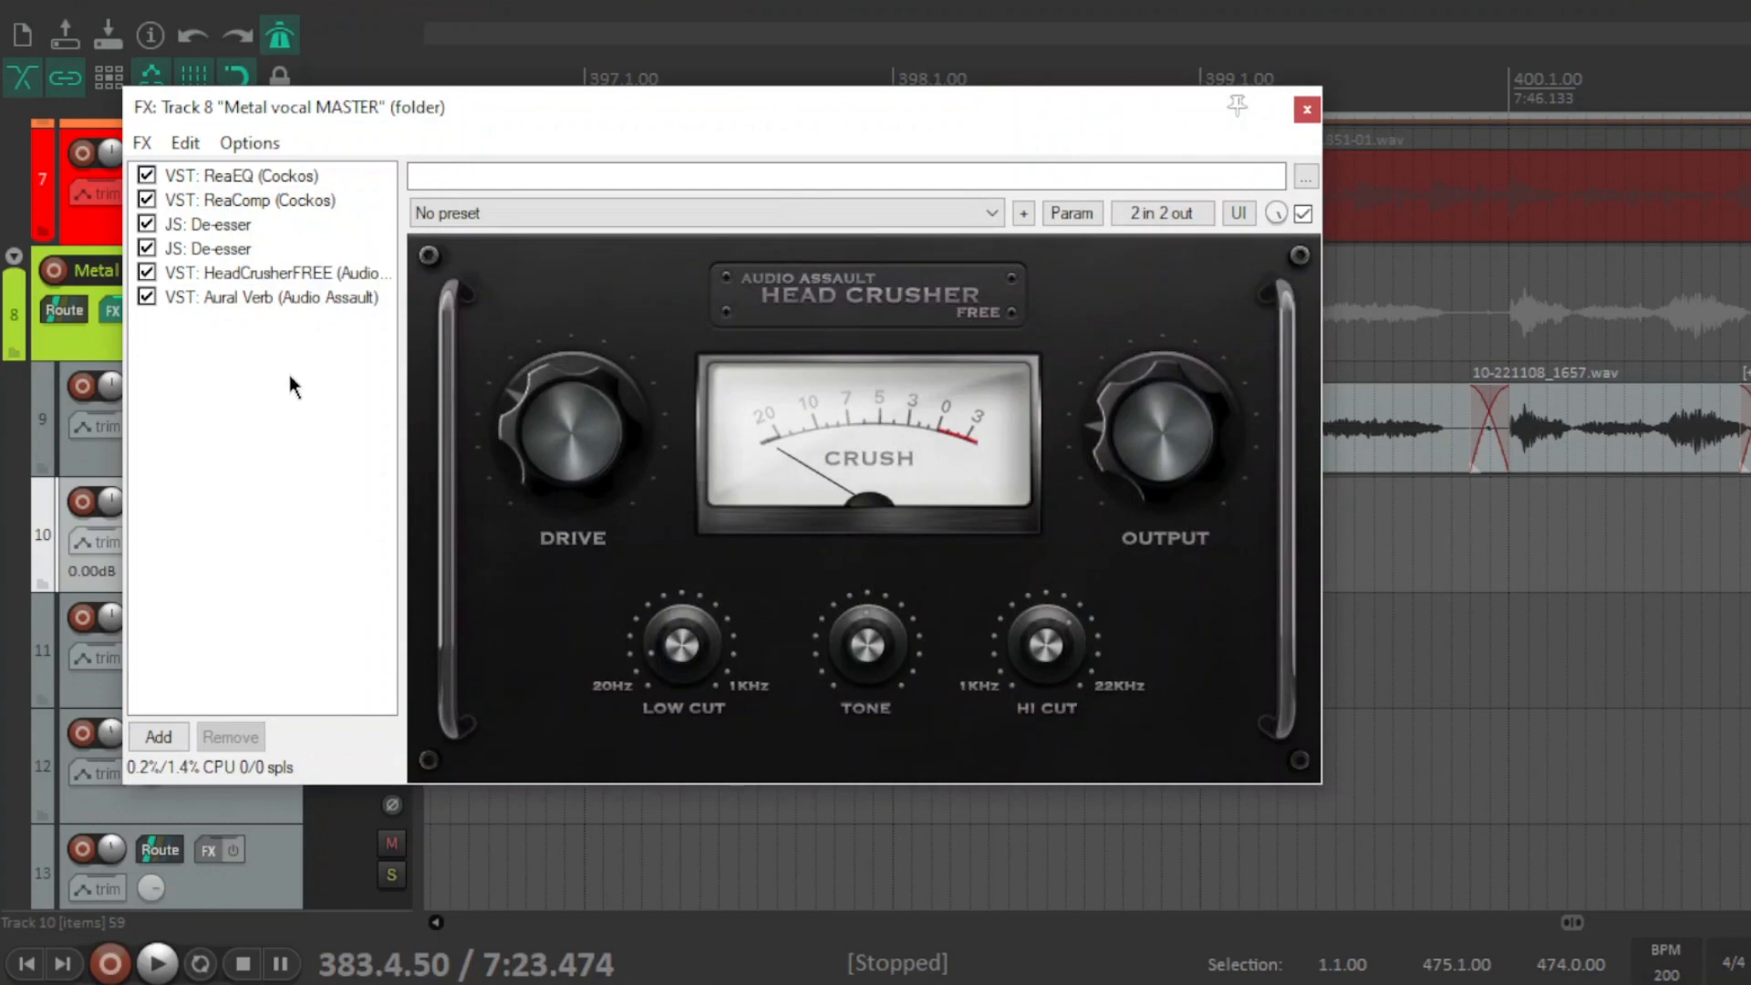
{"action": "left_click", "coordinate": [146, 271]}
{"action": "key", "text": "space"}
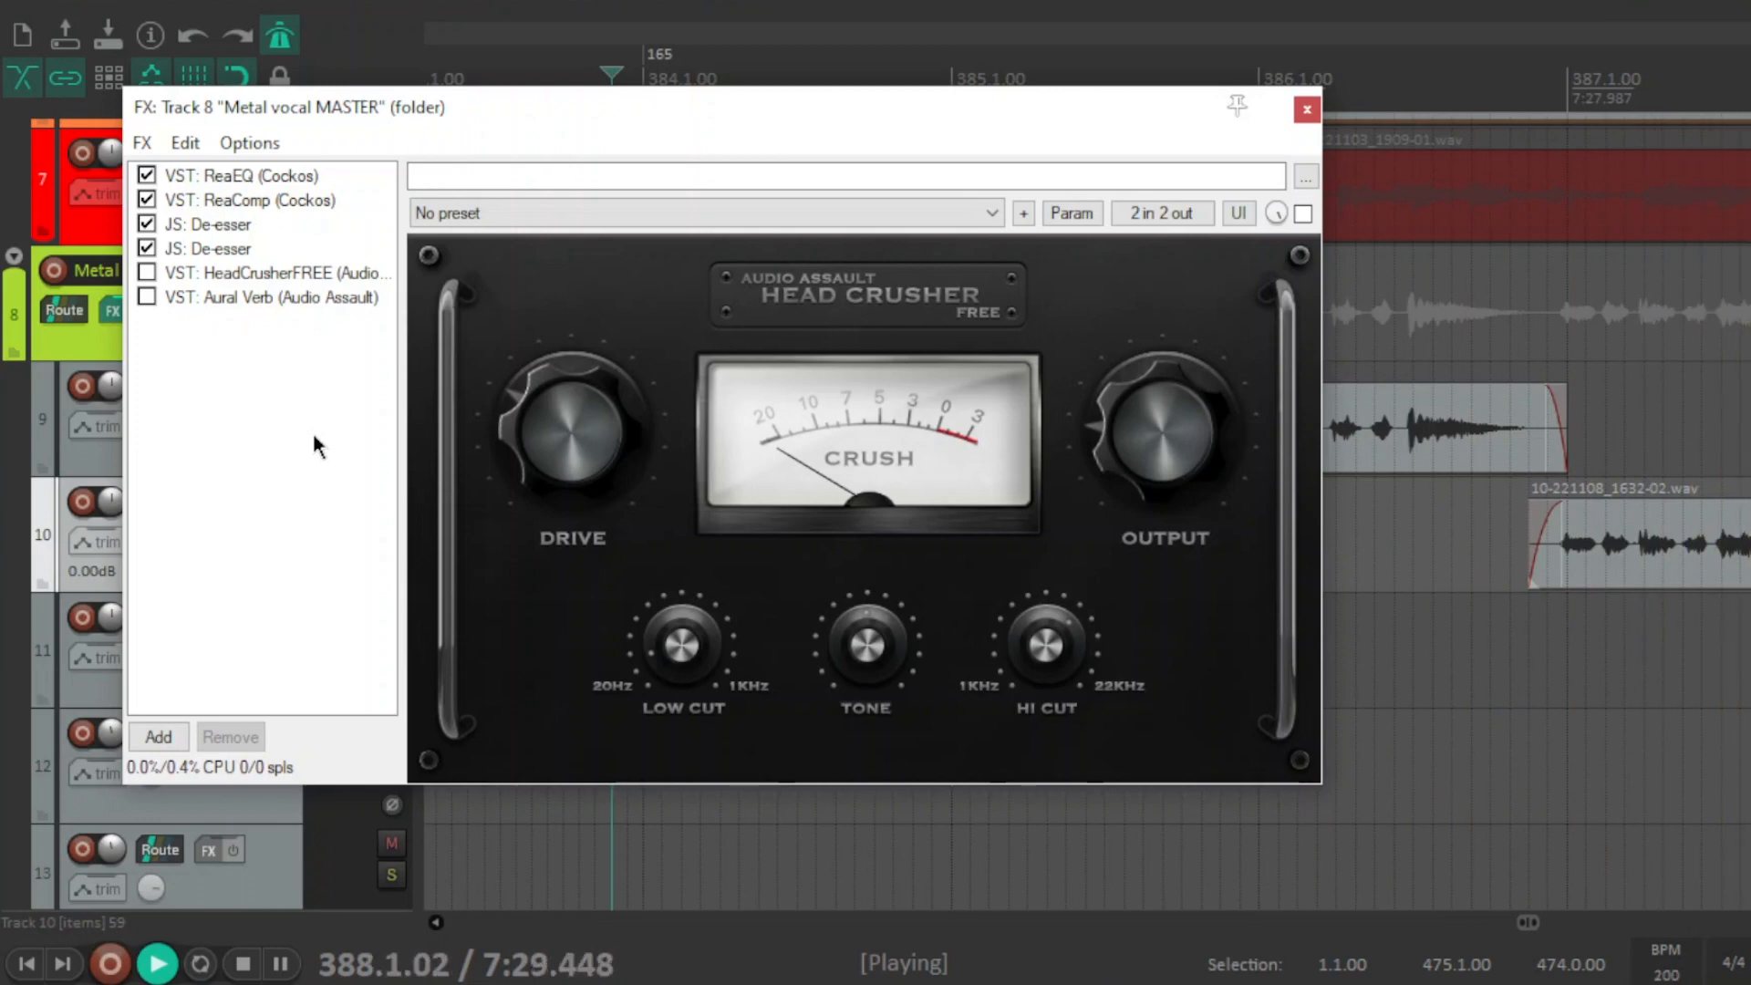
{"action": "key", "text": "space"}
- Re-enable HeadCrusherFREE and Aural Verb, replay the same vocal passage for comparison, and close the effects window
{"action": "left_click", "coordinate": [146, 272]}
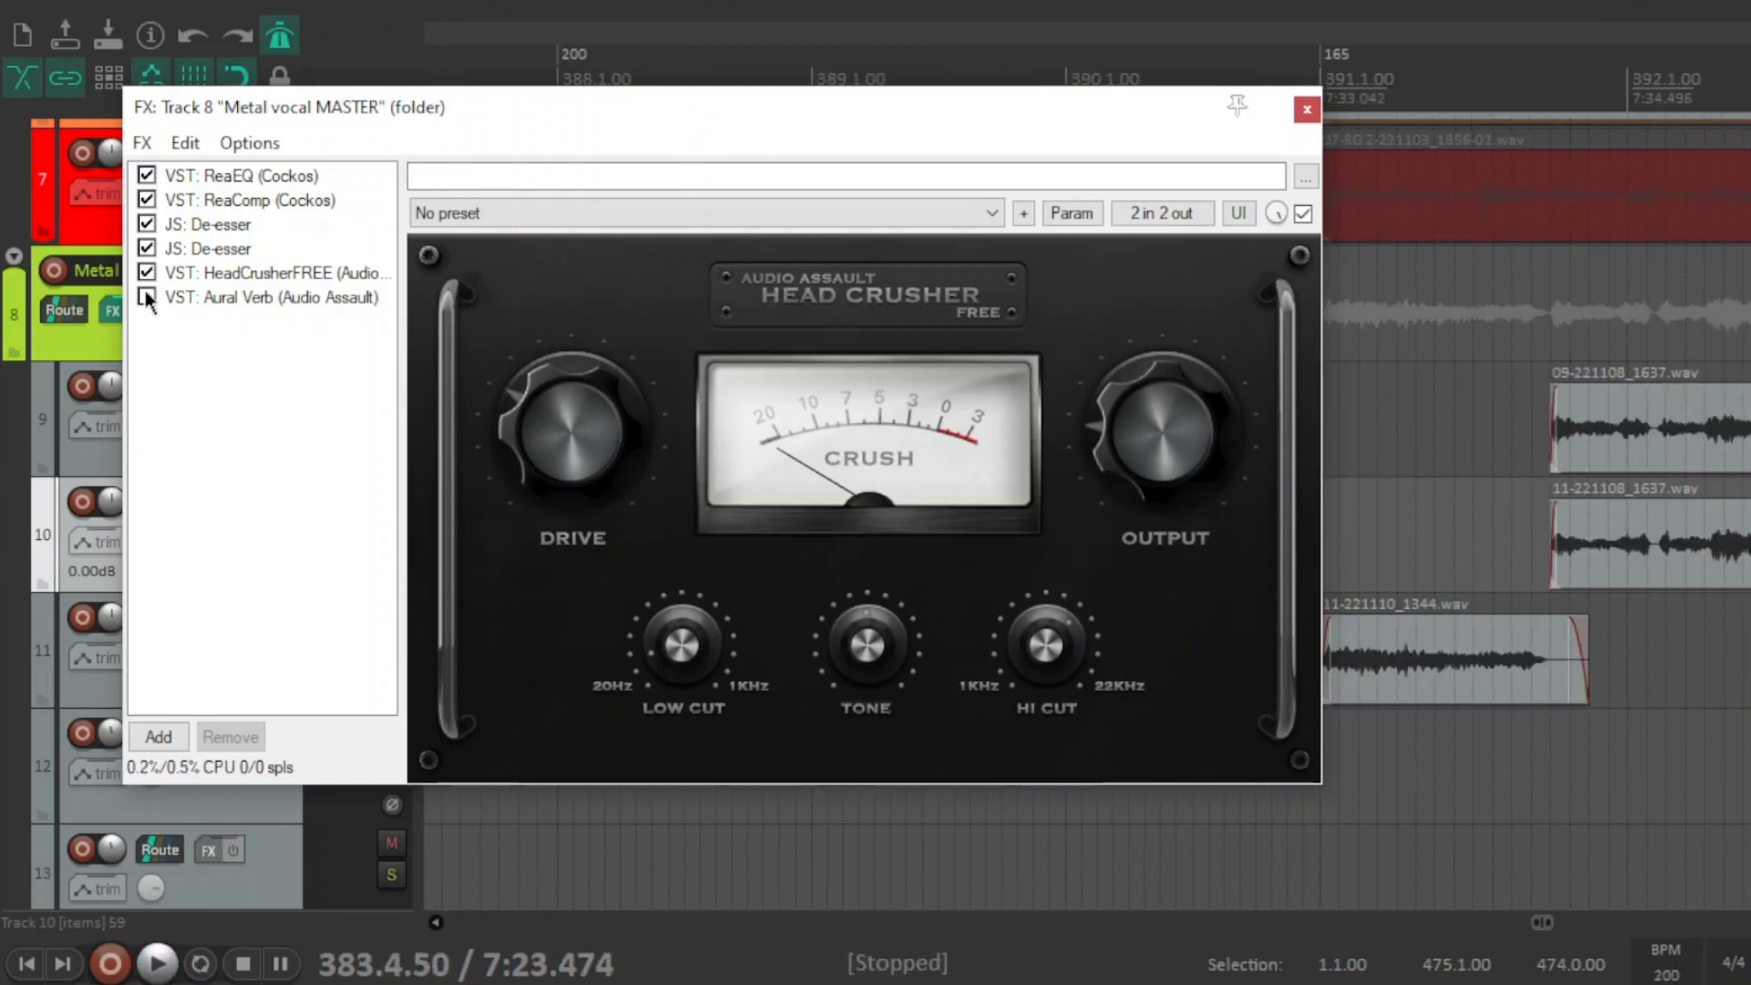
{"action": "key", "text": "space"}
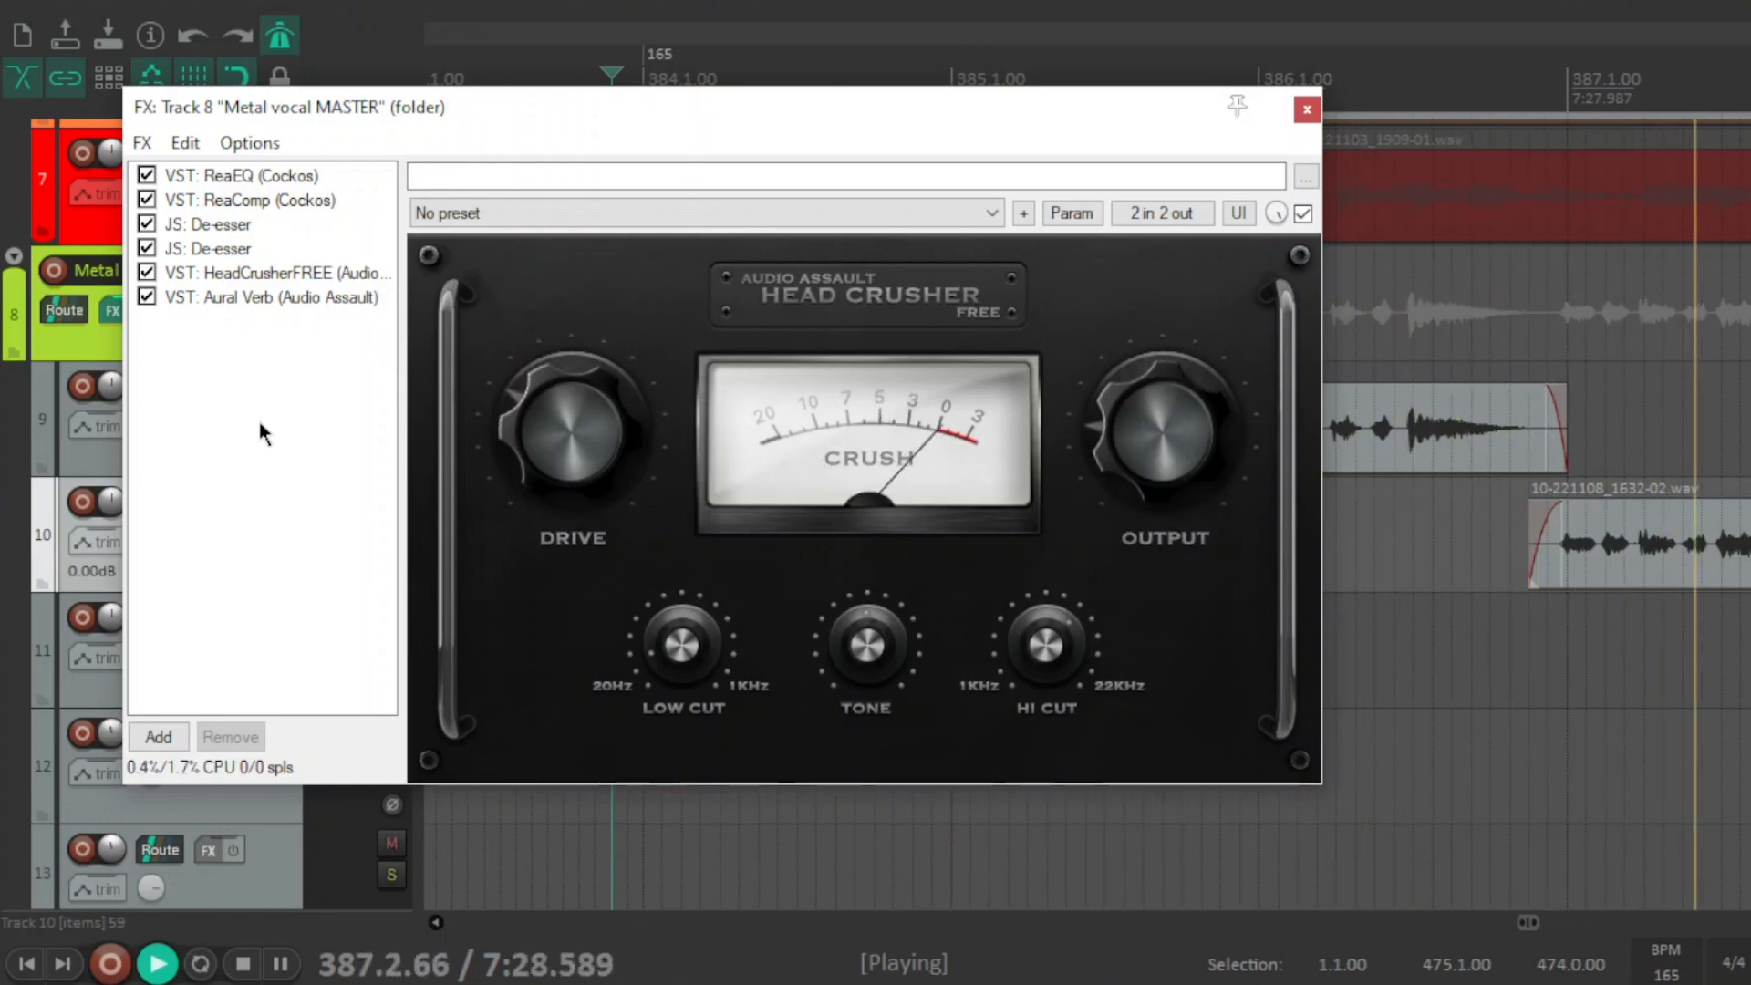
{"action": "key", "text": "space"}
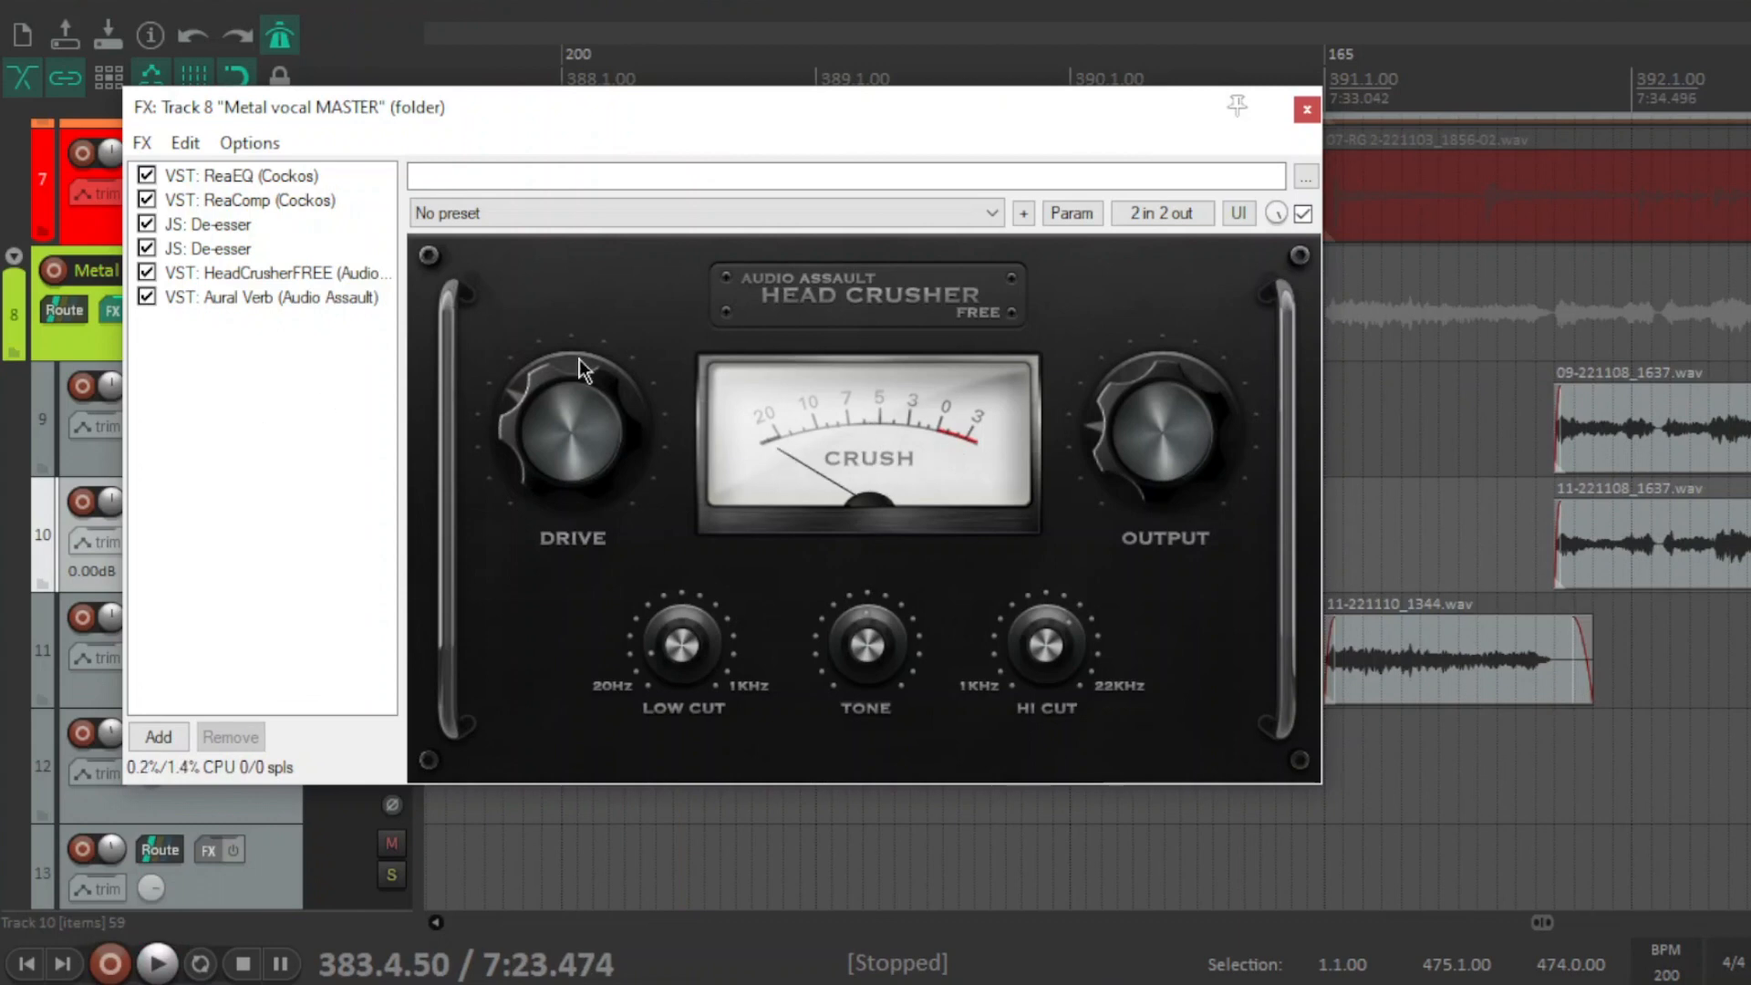
{"action": "left_click", "coordinate": [1307, 110]}
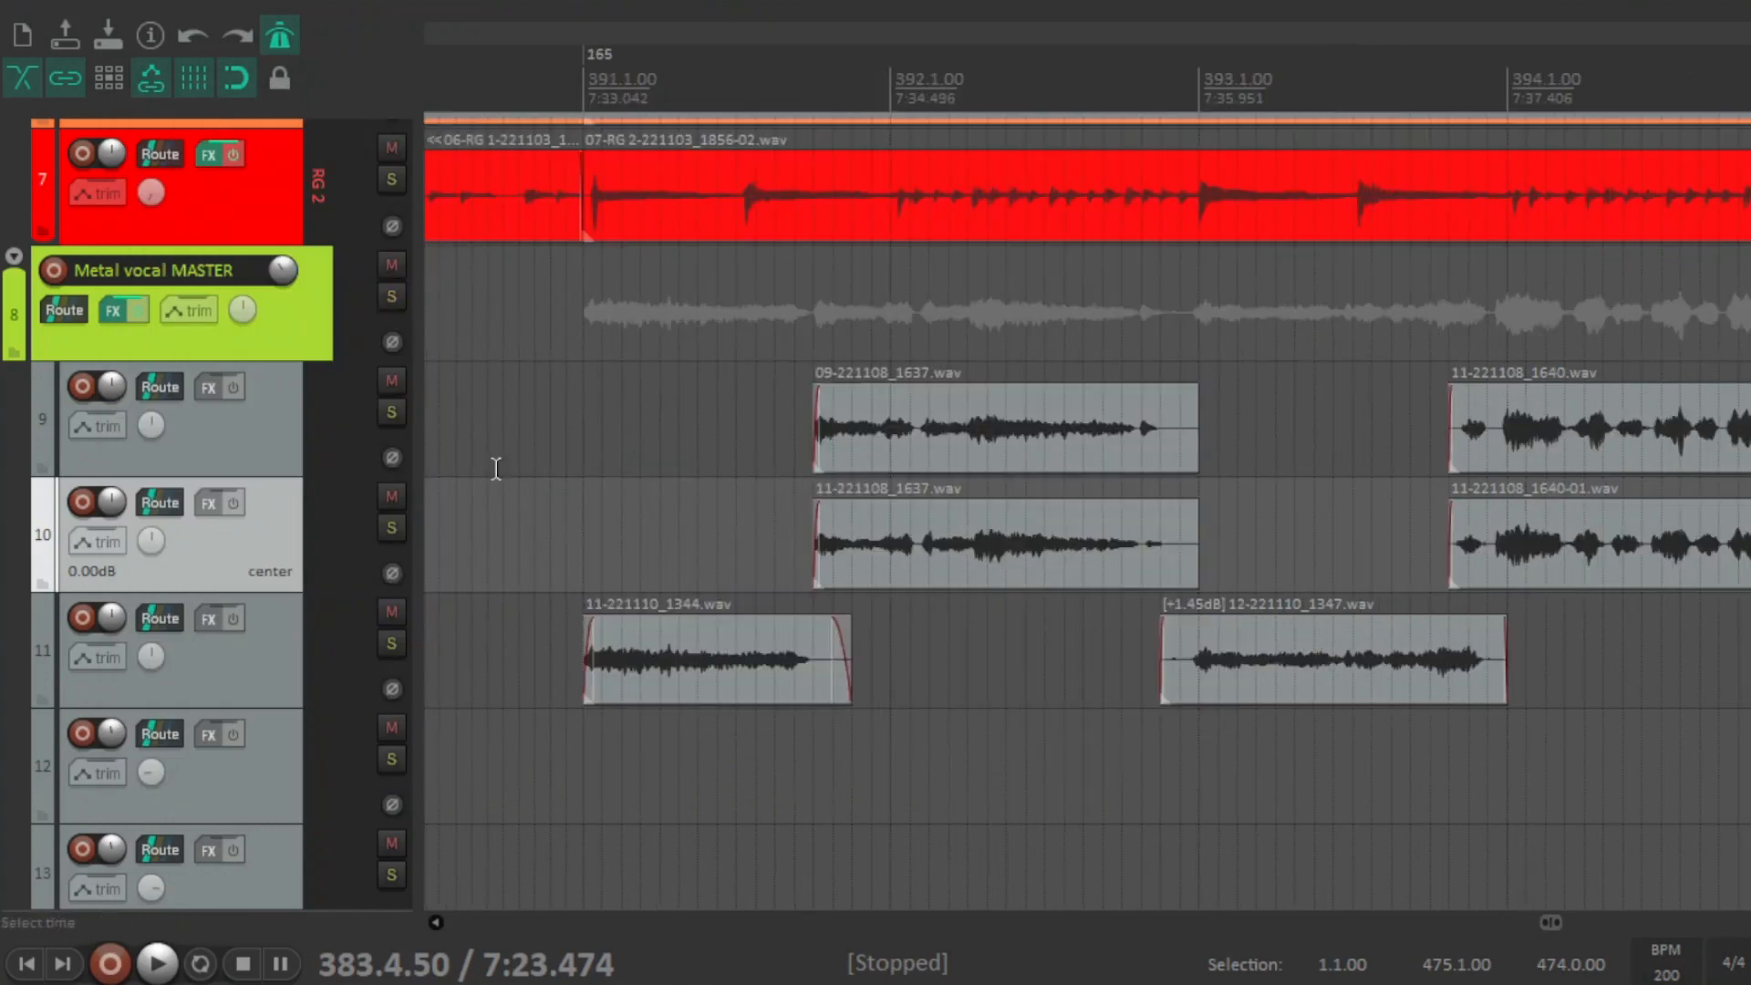
- Place the edit cursor just before measure 405 and solo Metal vocal MASTER
{"action": "left_click", "coordinate": [534, 426]}
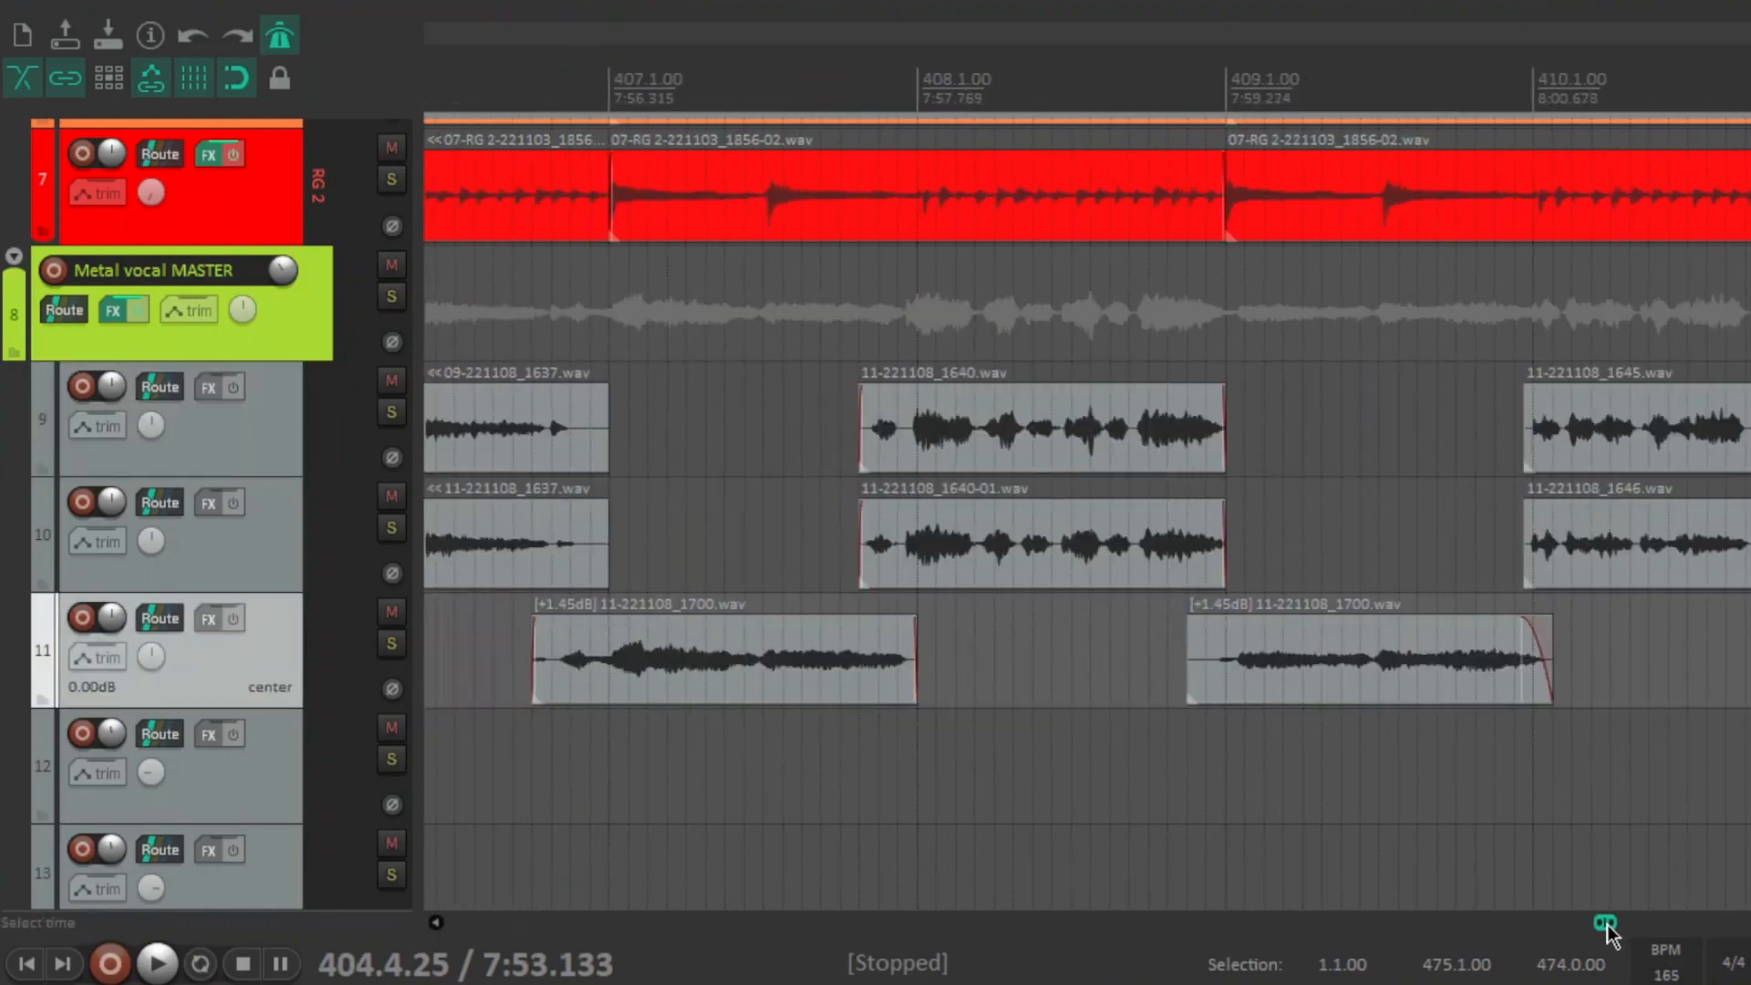
{"action": "left_click_drag", "start_coordinate": [1608, 924], "coordinate": [1598, 928]}
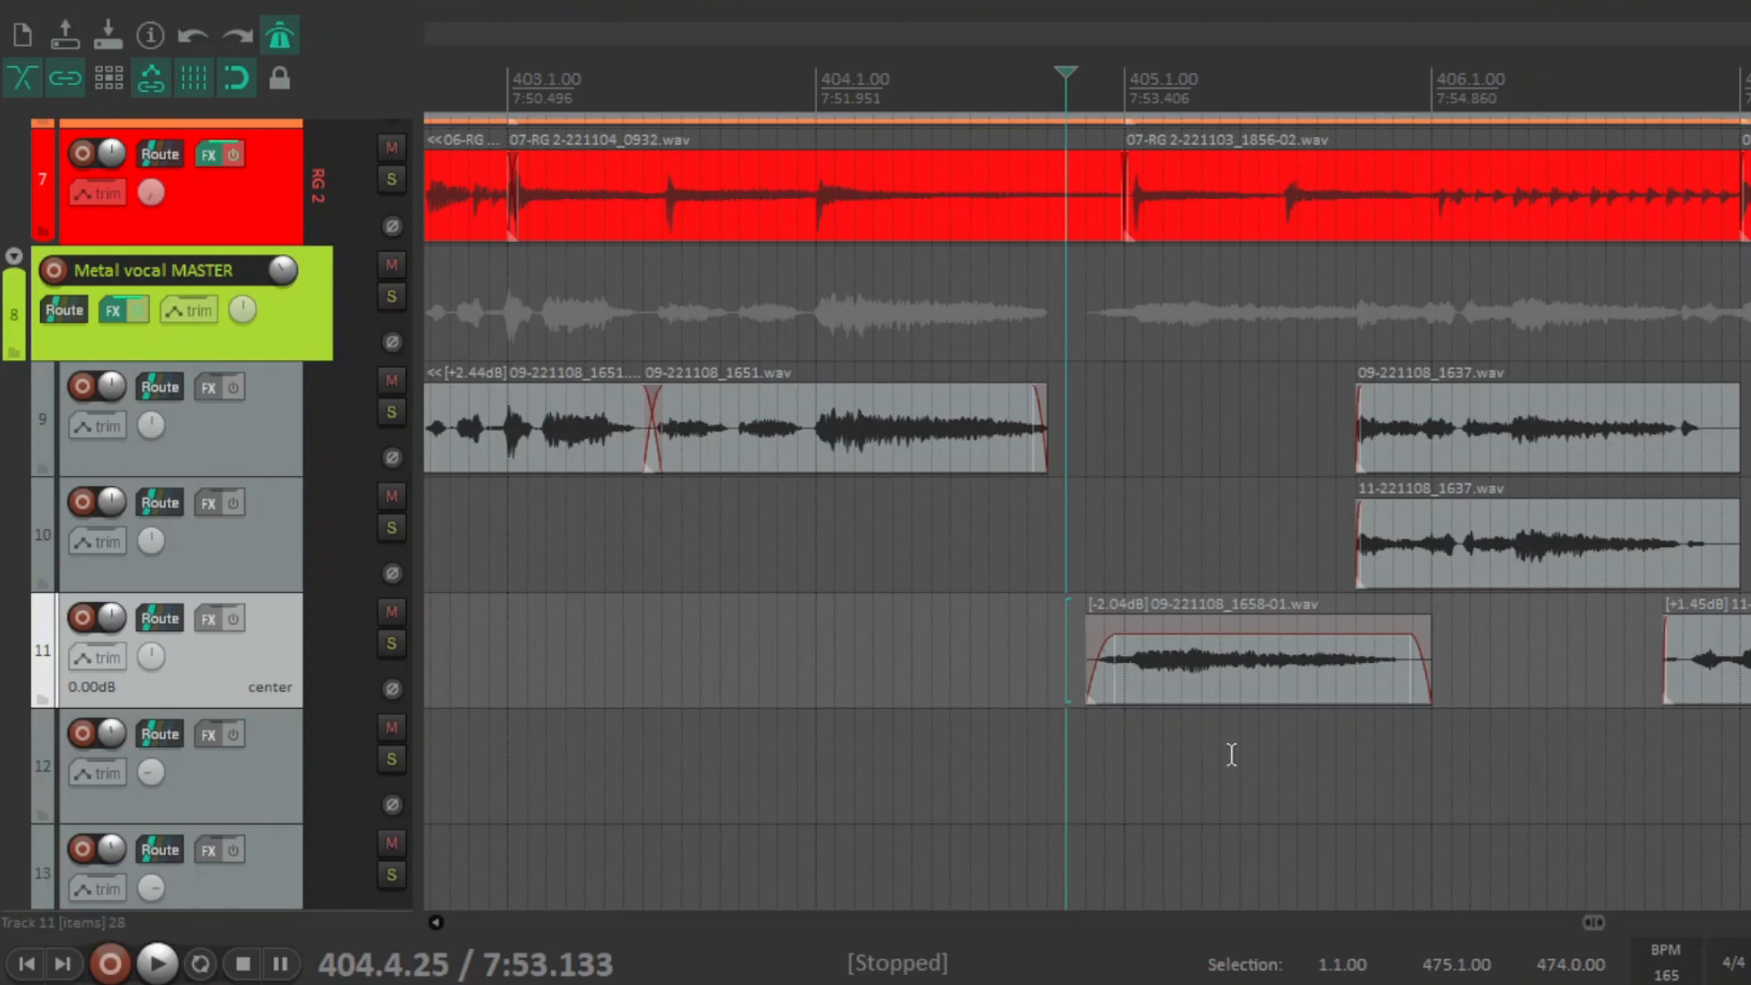
{"action": "left_click", "coordinate": [392, 297]}
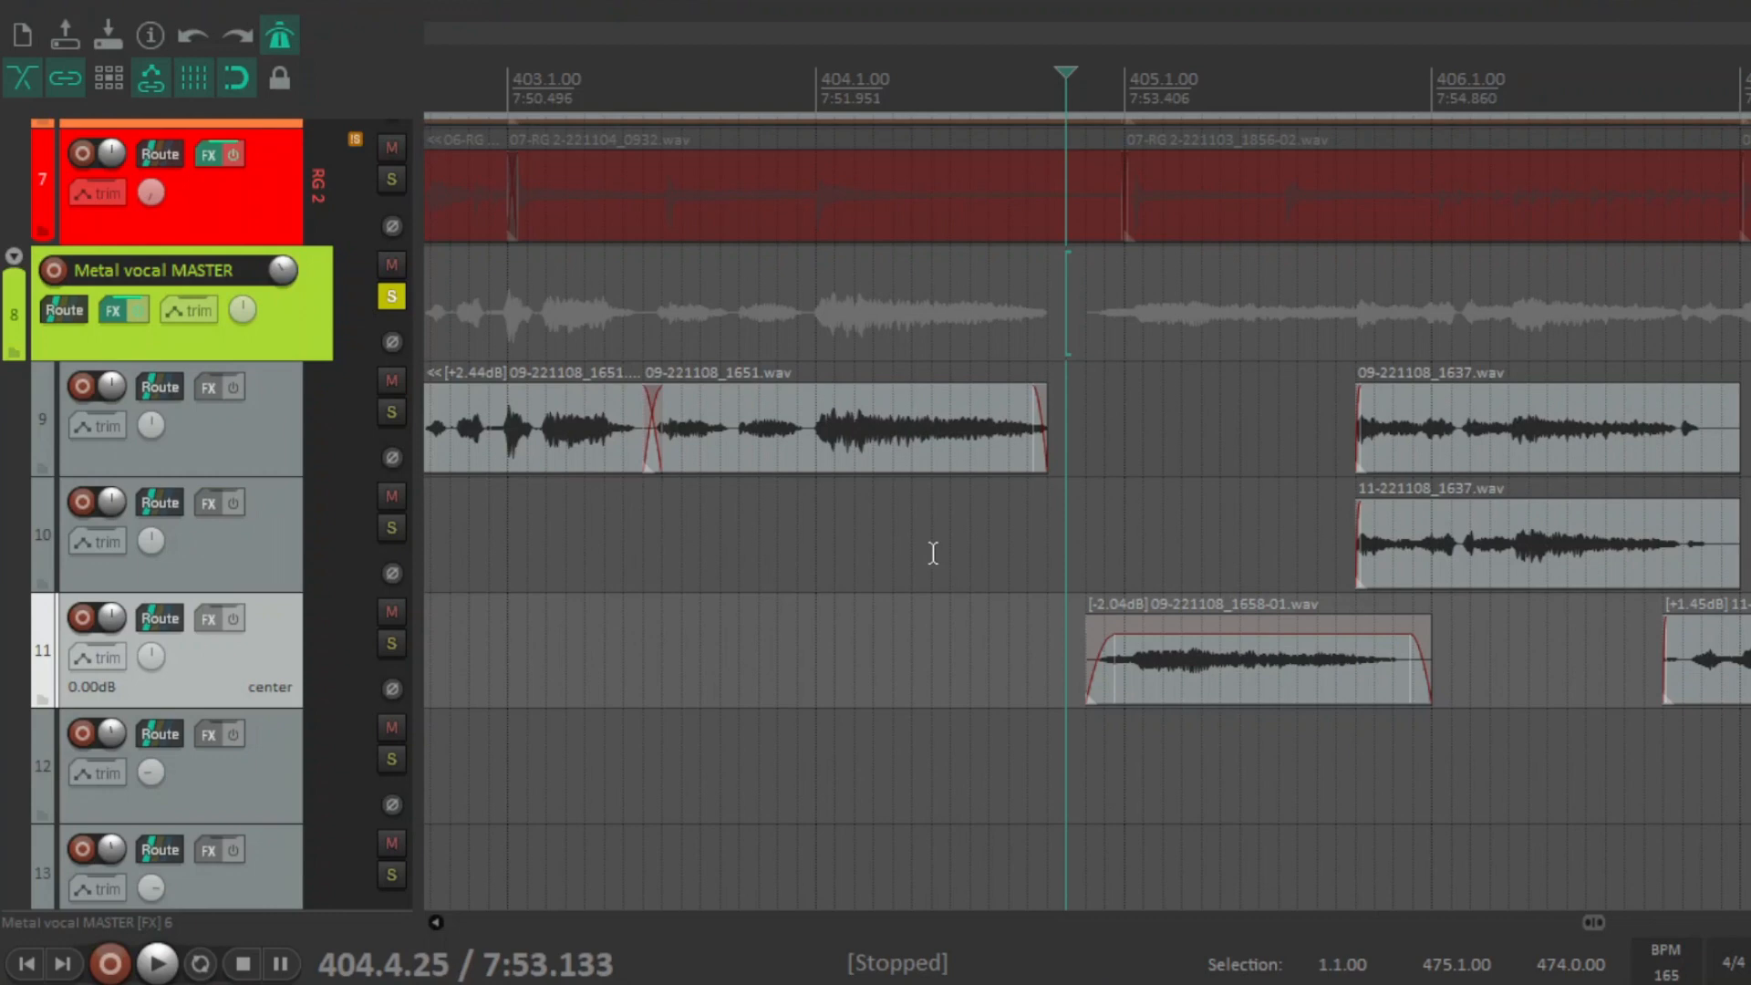
- Play the soloed vocals from just before measure 448 through the end of the song, and stop playback
{"action": "left_click_drag", "start_coordinate": [1598, 925], "coordinate": [1744, 940]}
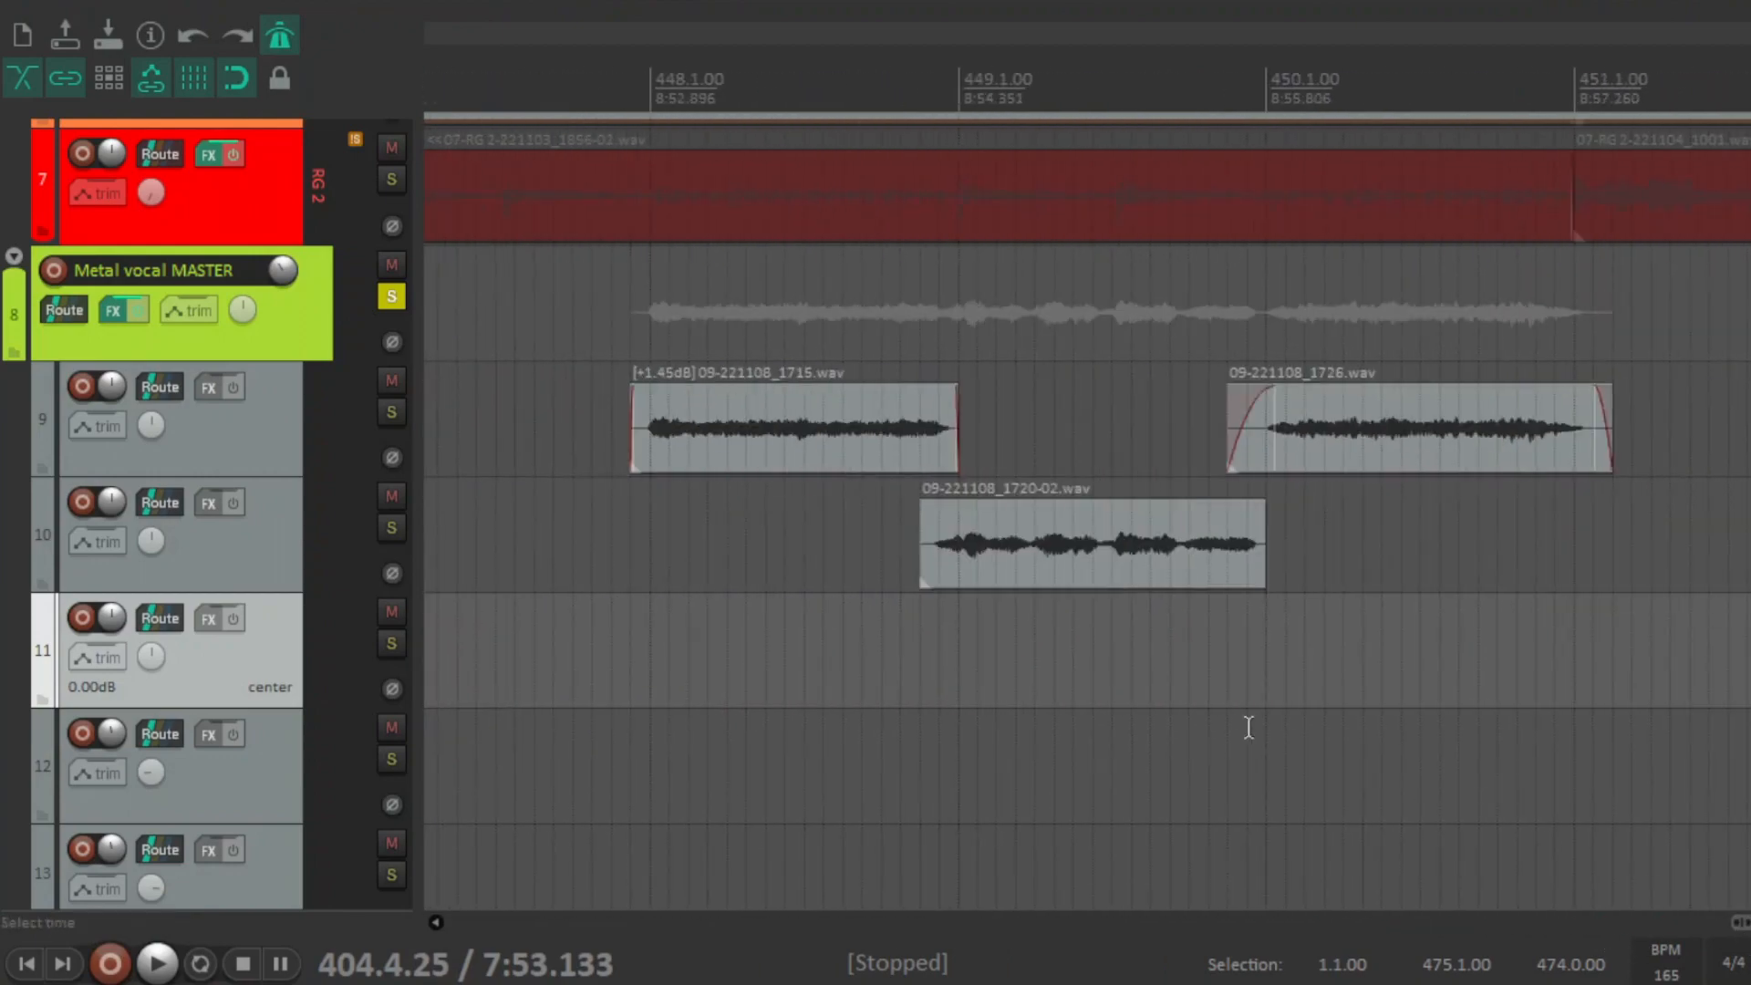
{"action": "left_click", "coordinate": [621, 661]}
{"action": "key", "text": "space"}
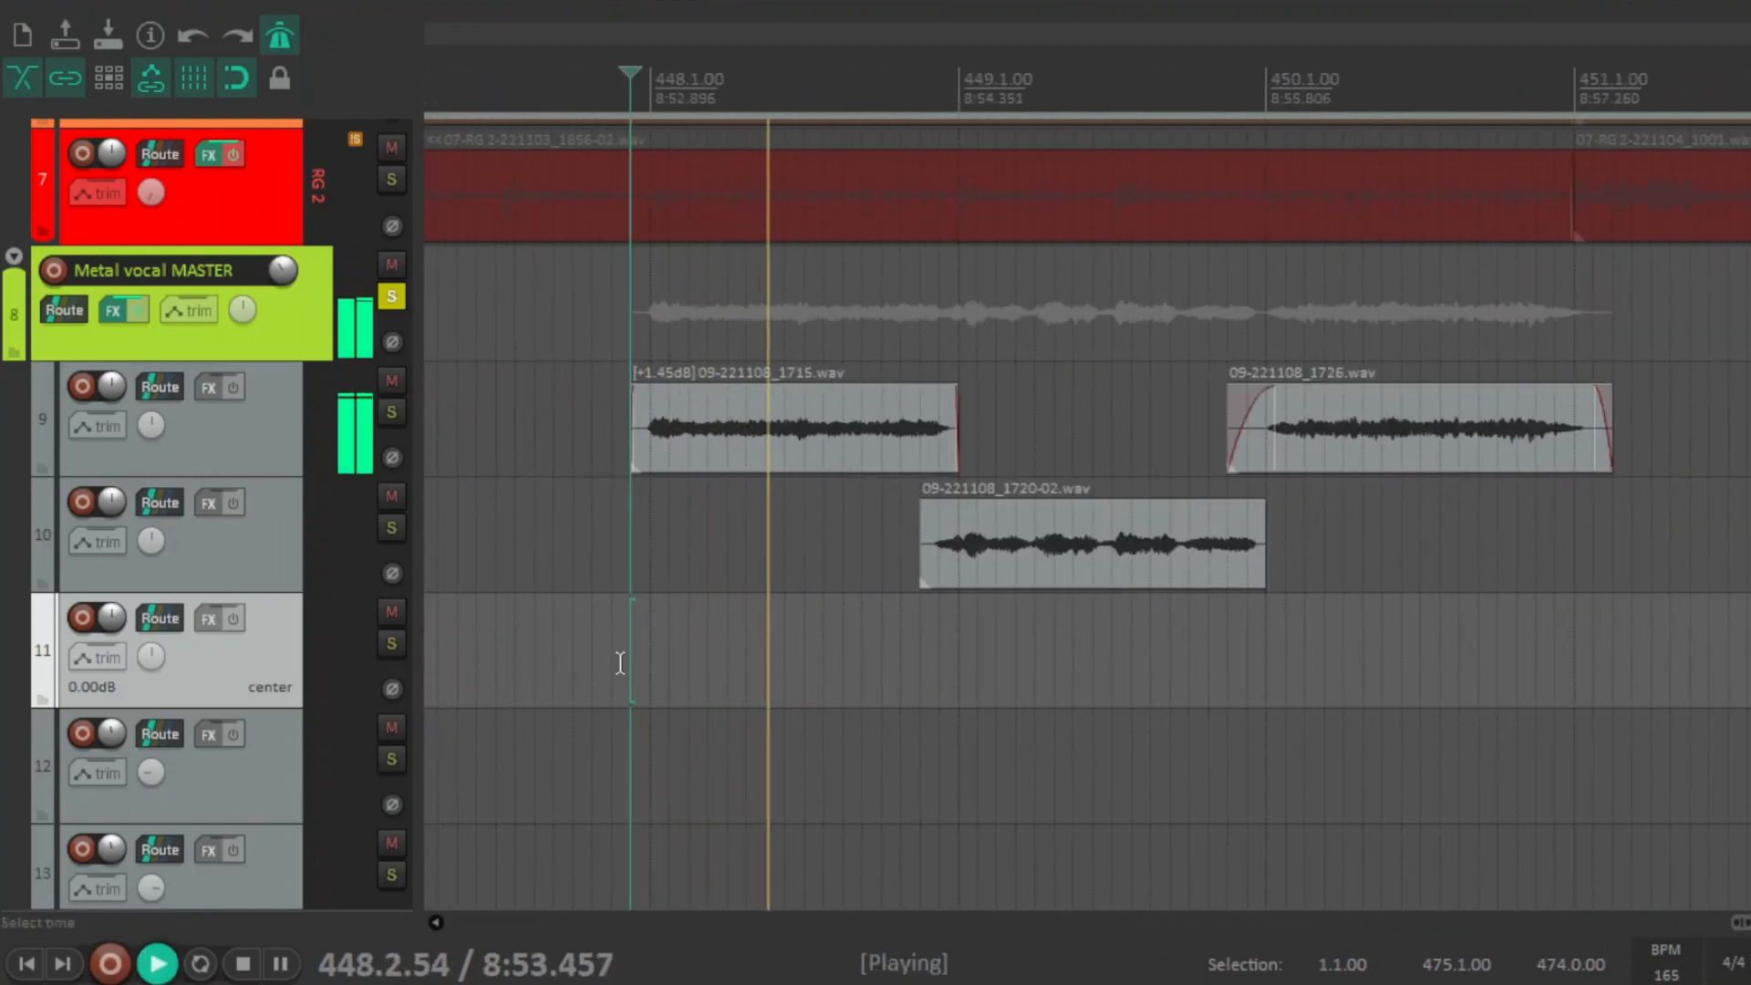
{"action": "left_click_drag", "start_coordinate": [1737, 924], "coordinate": [1750, 925]}
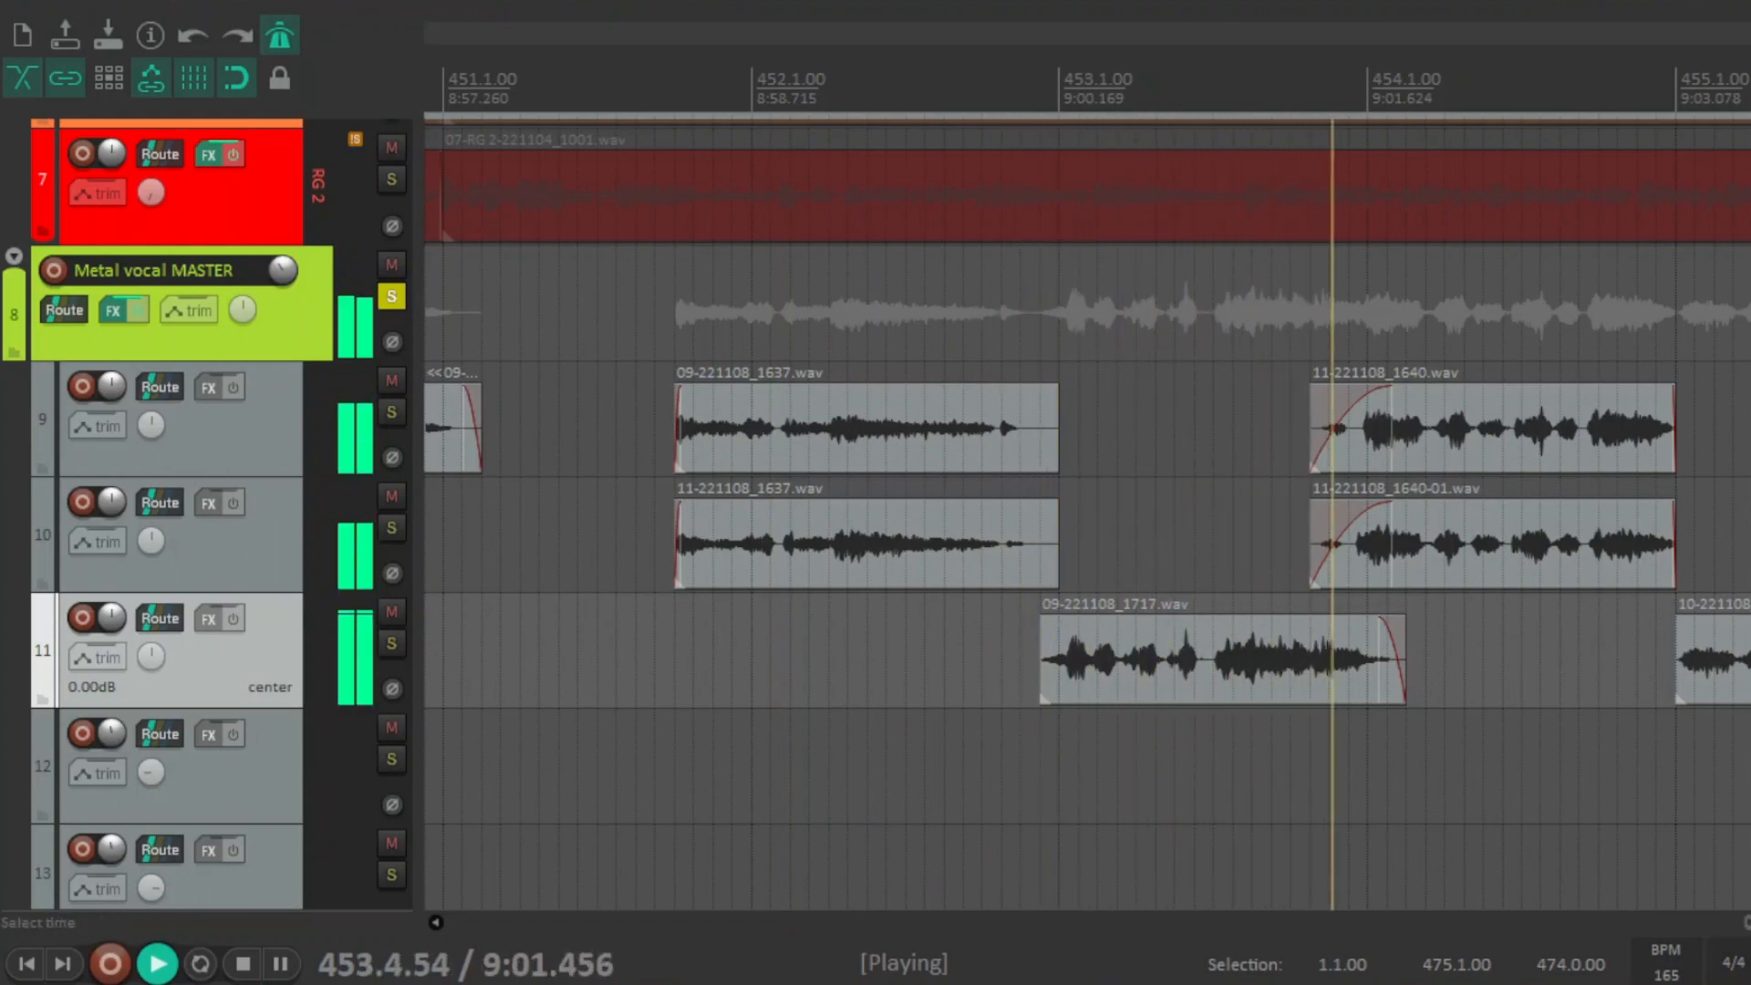
{"action": "scroll", "coordinate": [1085, 515], "scroll_direction": "right", "scroll_amount": 8}
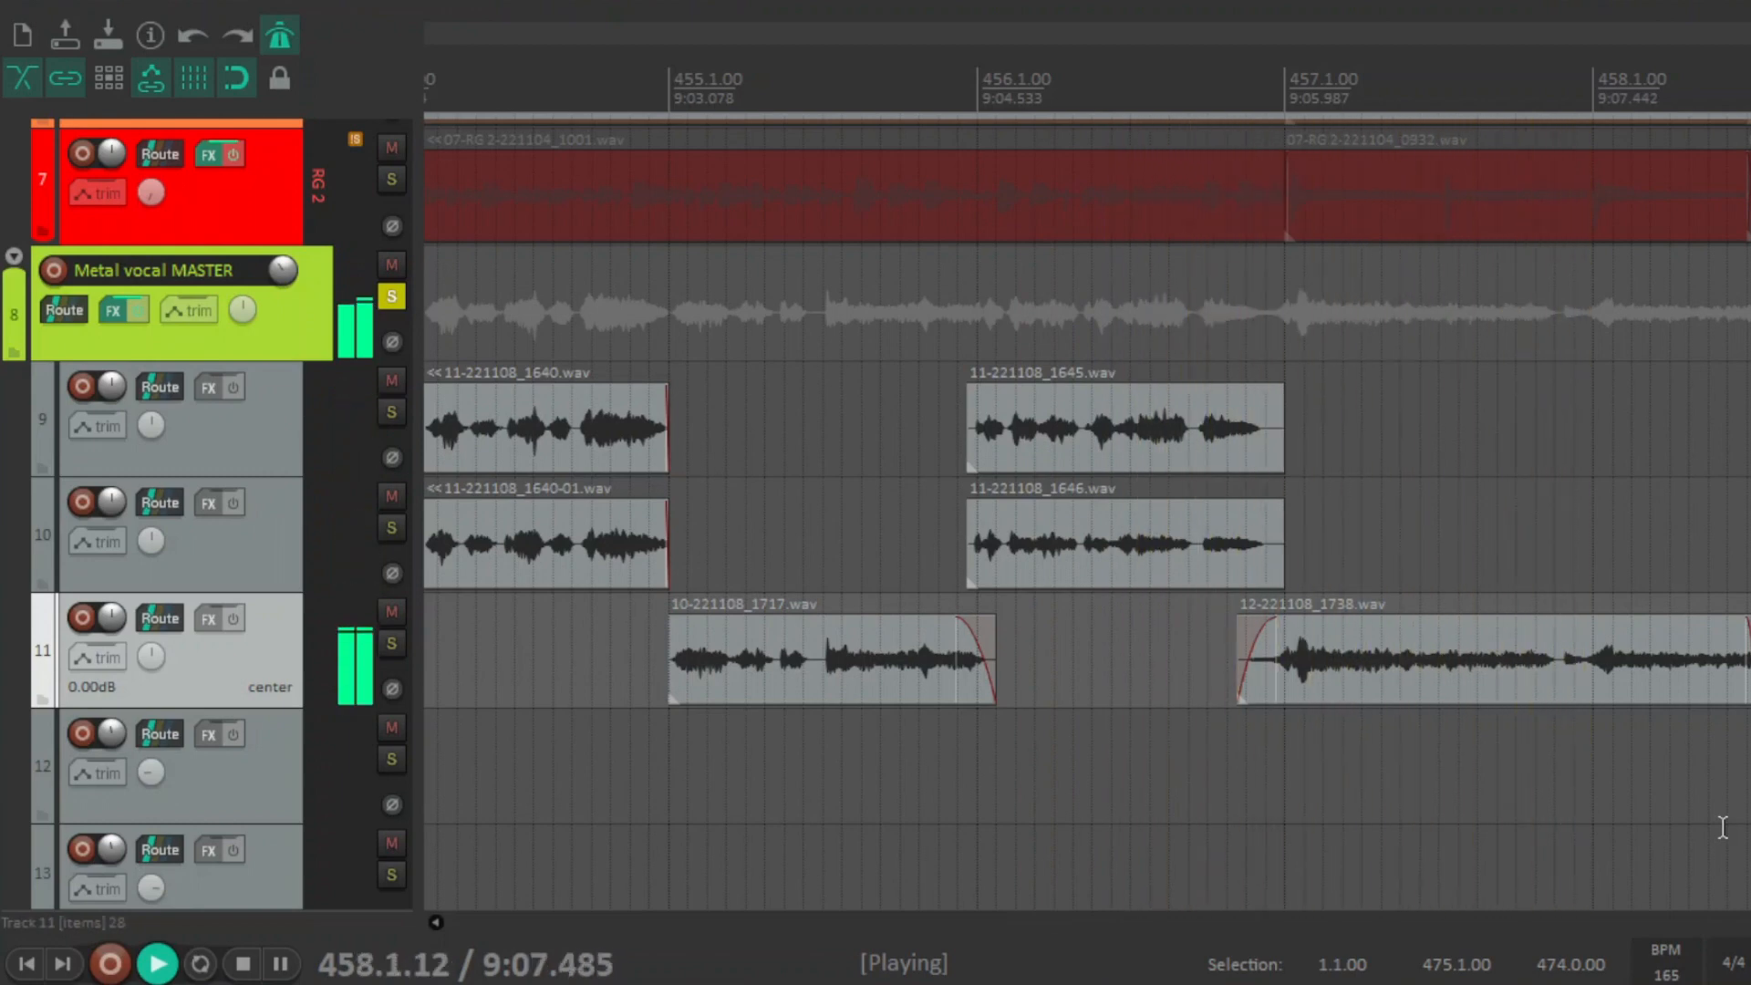
{"action": "key", "text": "space"}
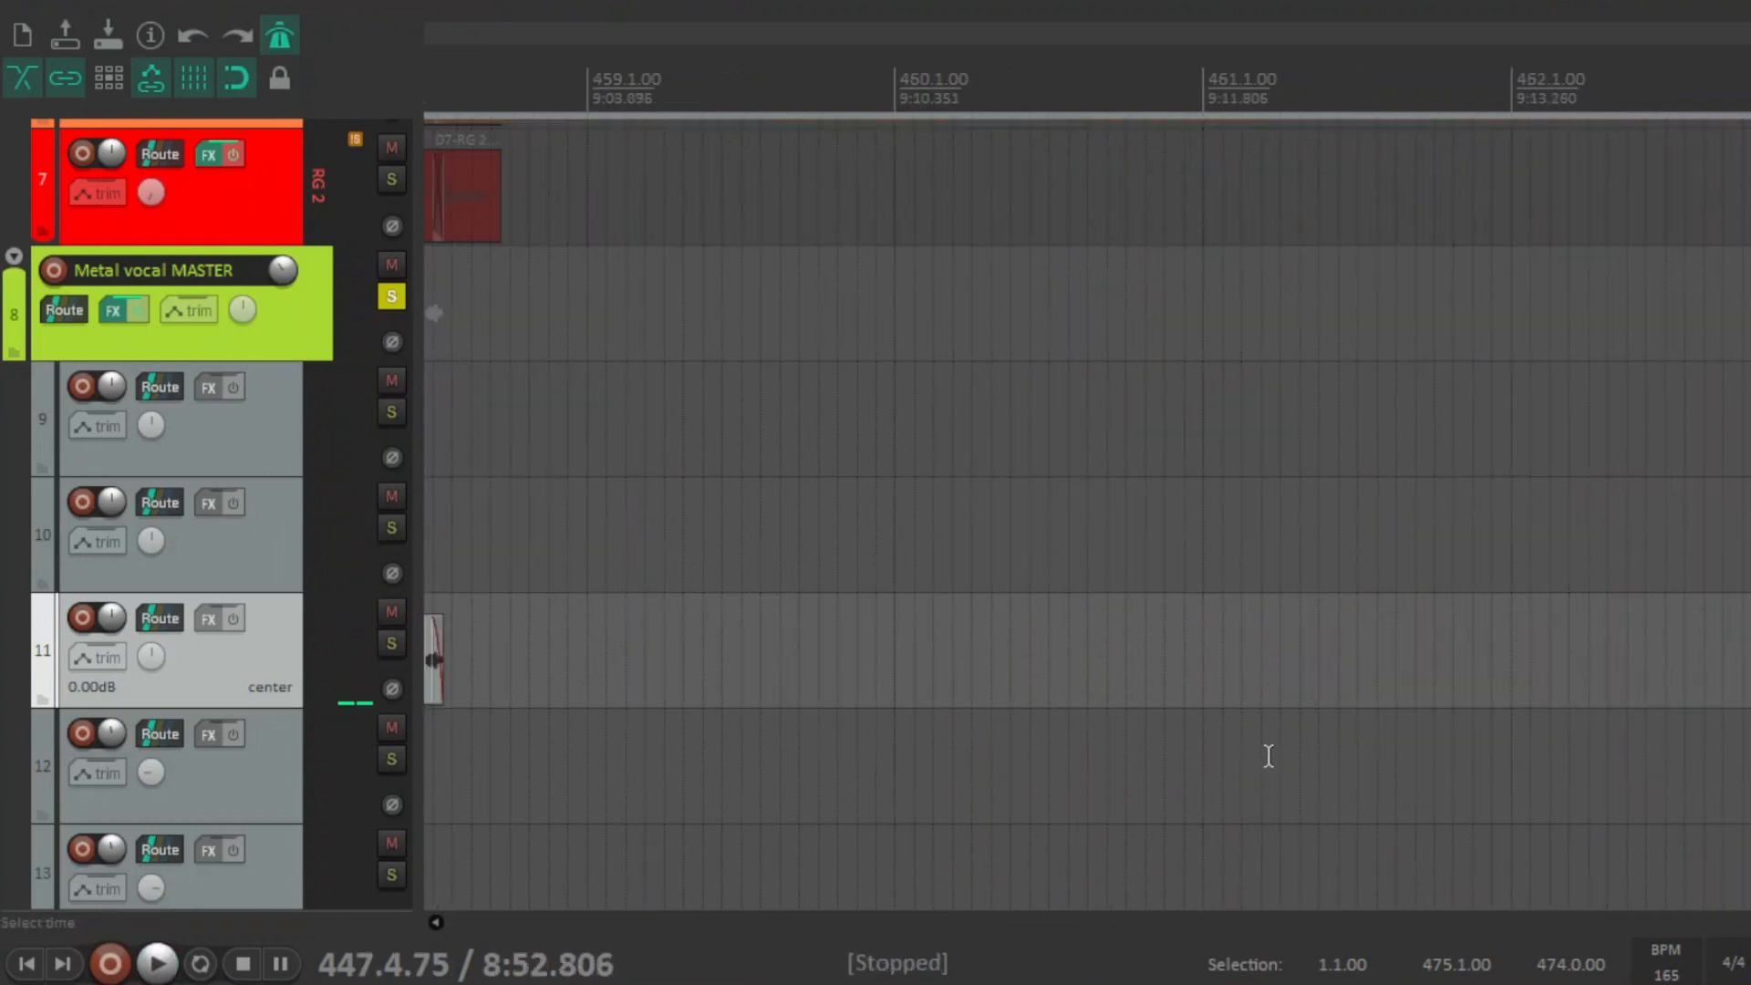
- Unsolo Metal vocal MASTER and place the edit cursor at measure 447
{"action": "left_click", "coordinate": [392, 296]}
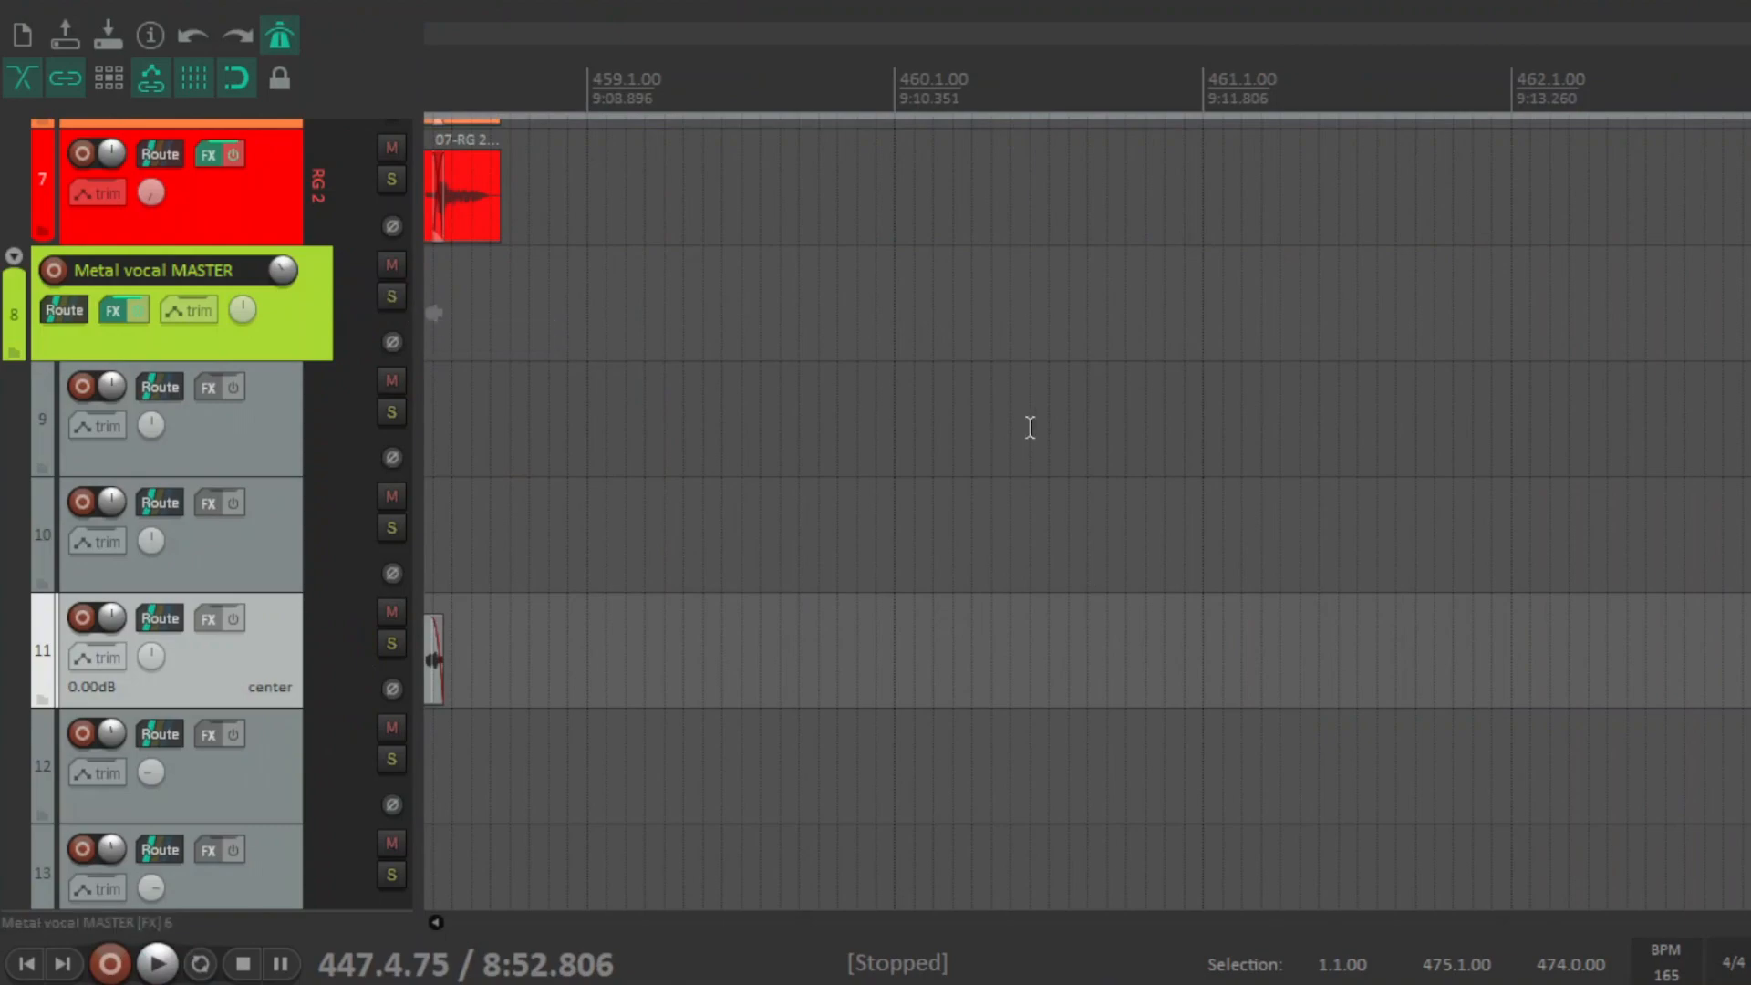
{"action": "scroll", "coordinate": [1088, 513], "scroll_direction": "up", "scroll_amount": 8}
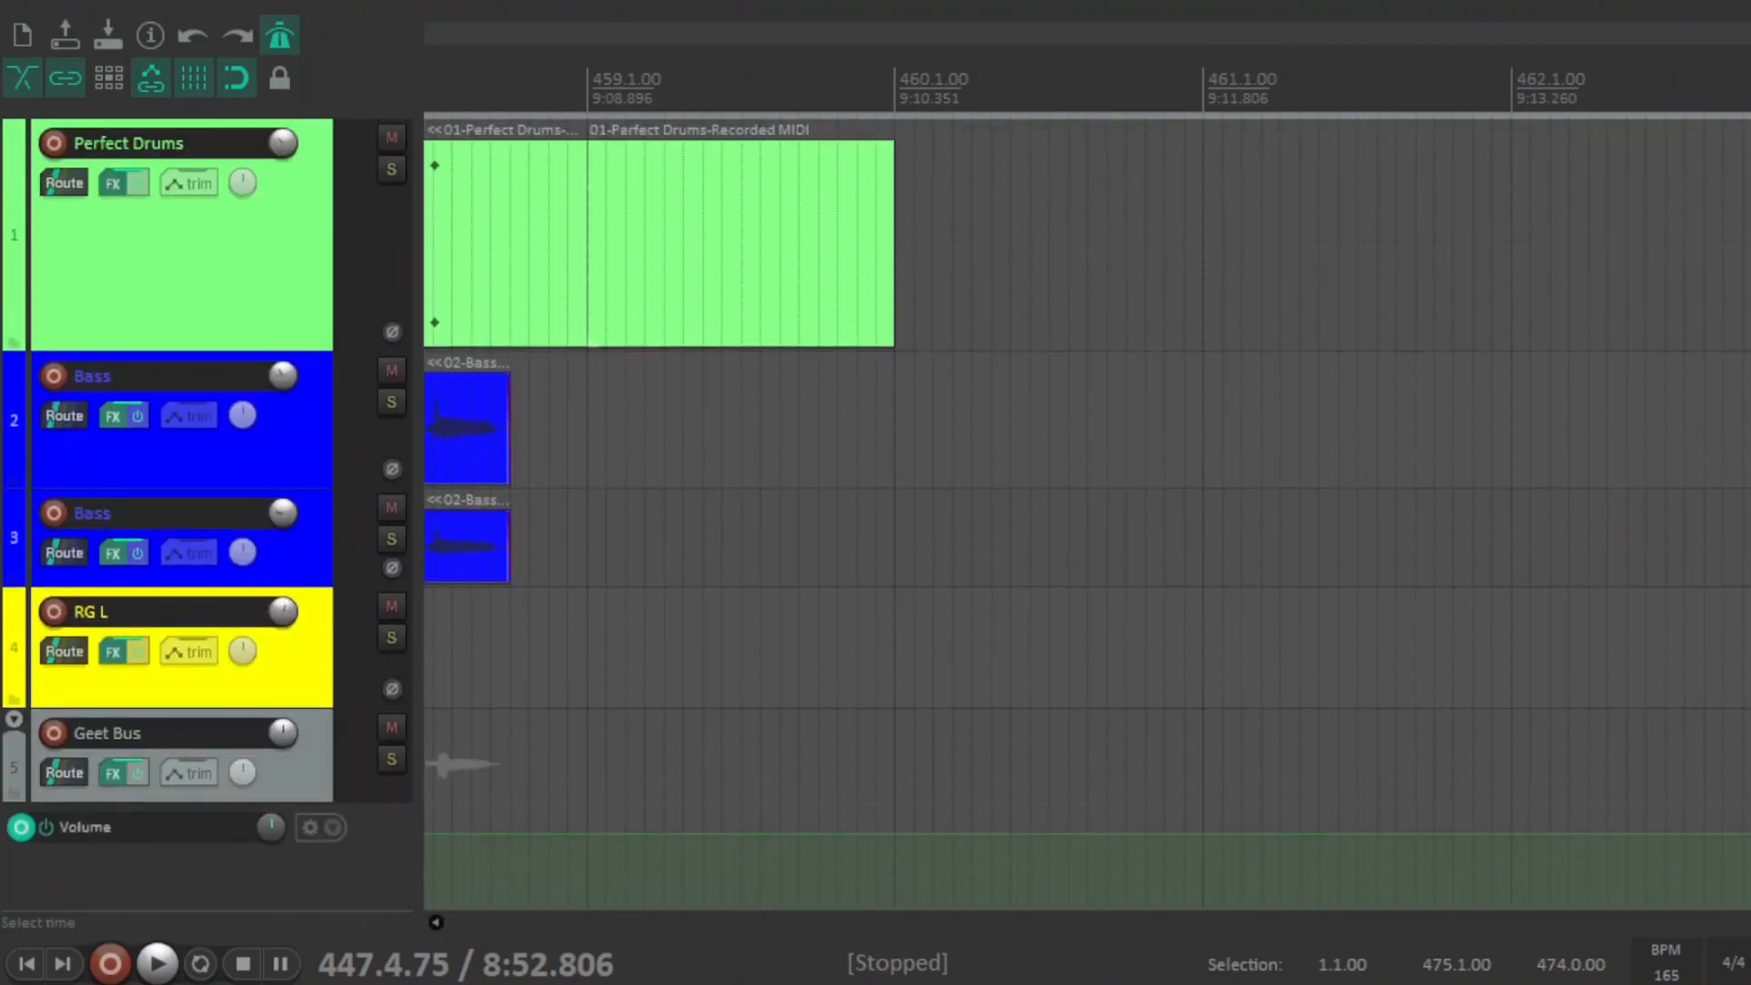
{"action": "scroll", "coordinate": [1016, 285], "scroll_direction": "down", "scroll_amount": 3}
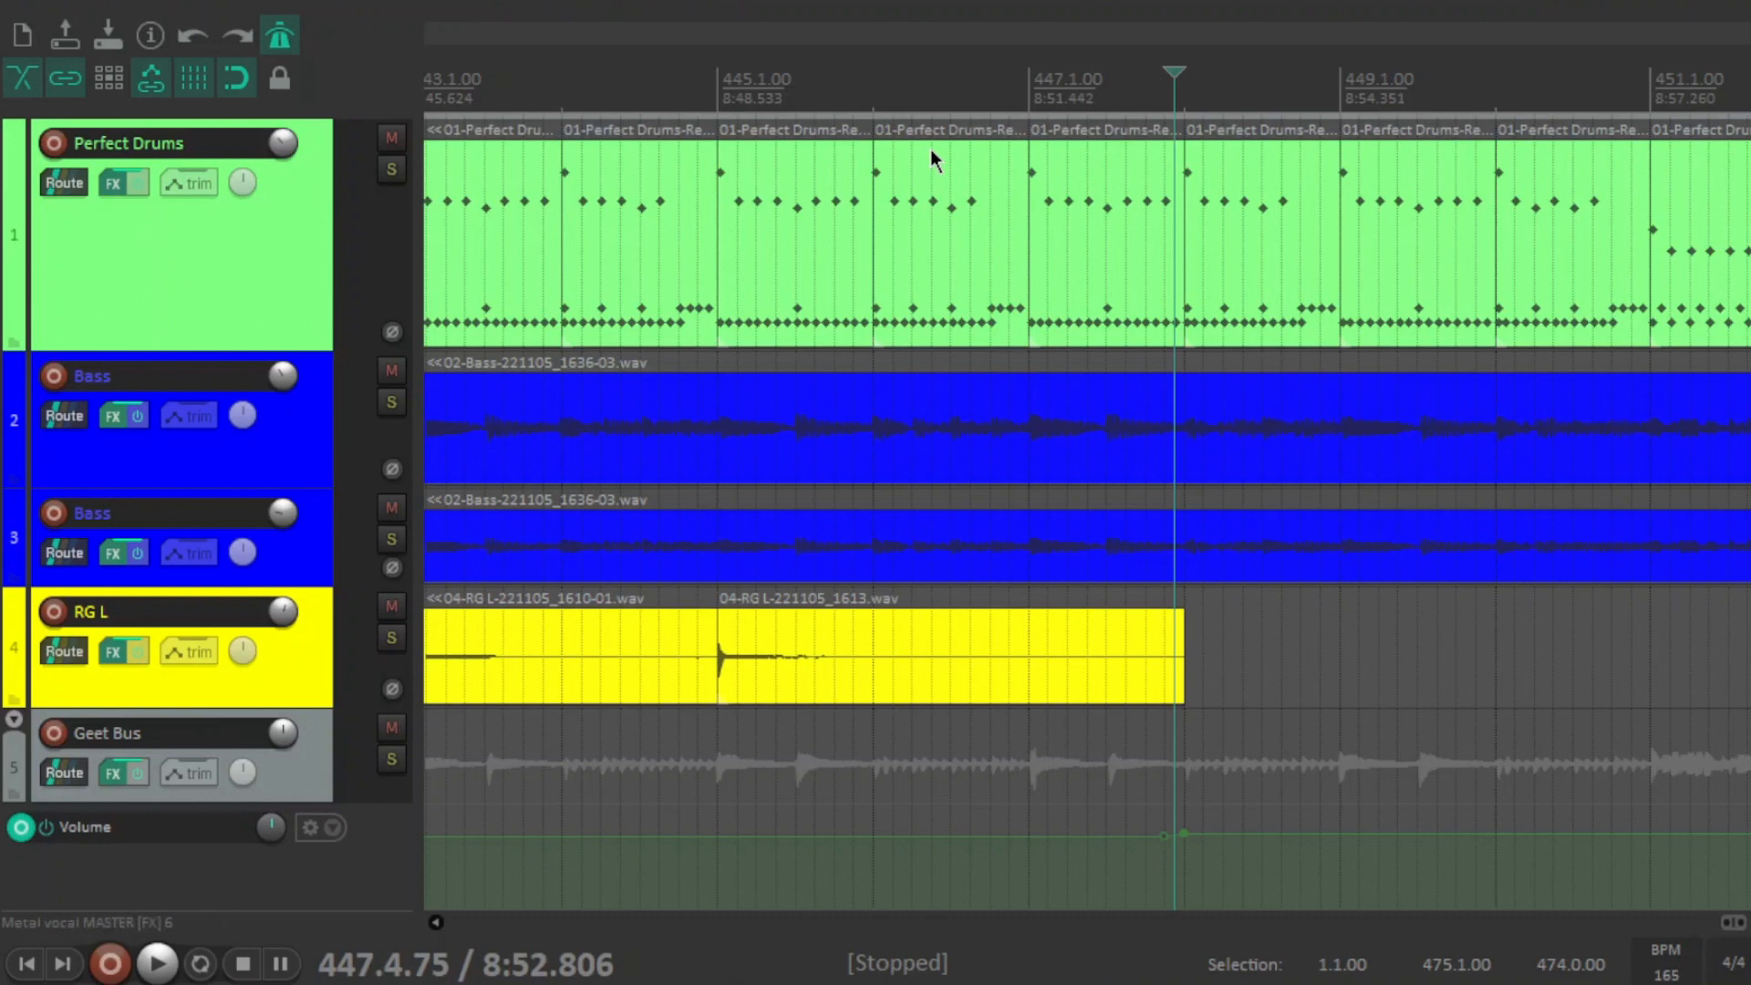
{"action": "left_click", "coordinate": [1029, 84]}
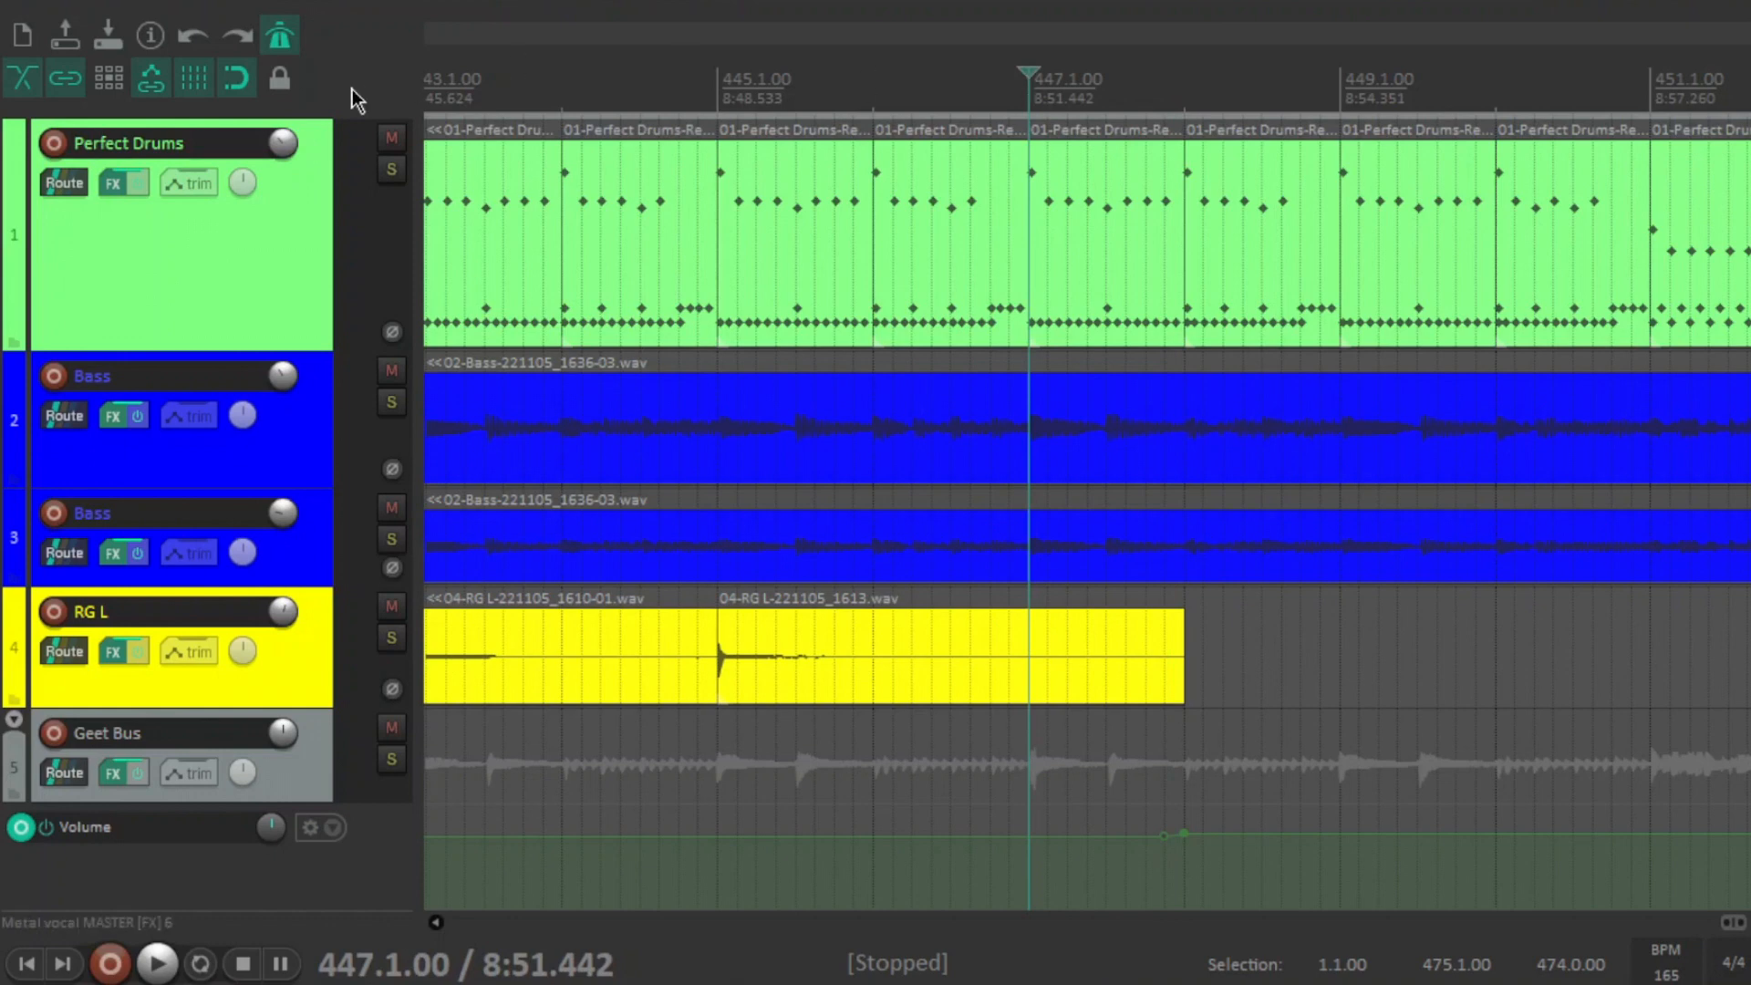
- Show the mixer and open the master track's effects chain
{"action": "key", "text": "ctrl+m"}
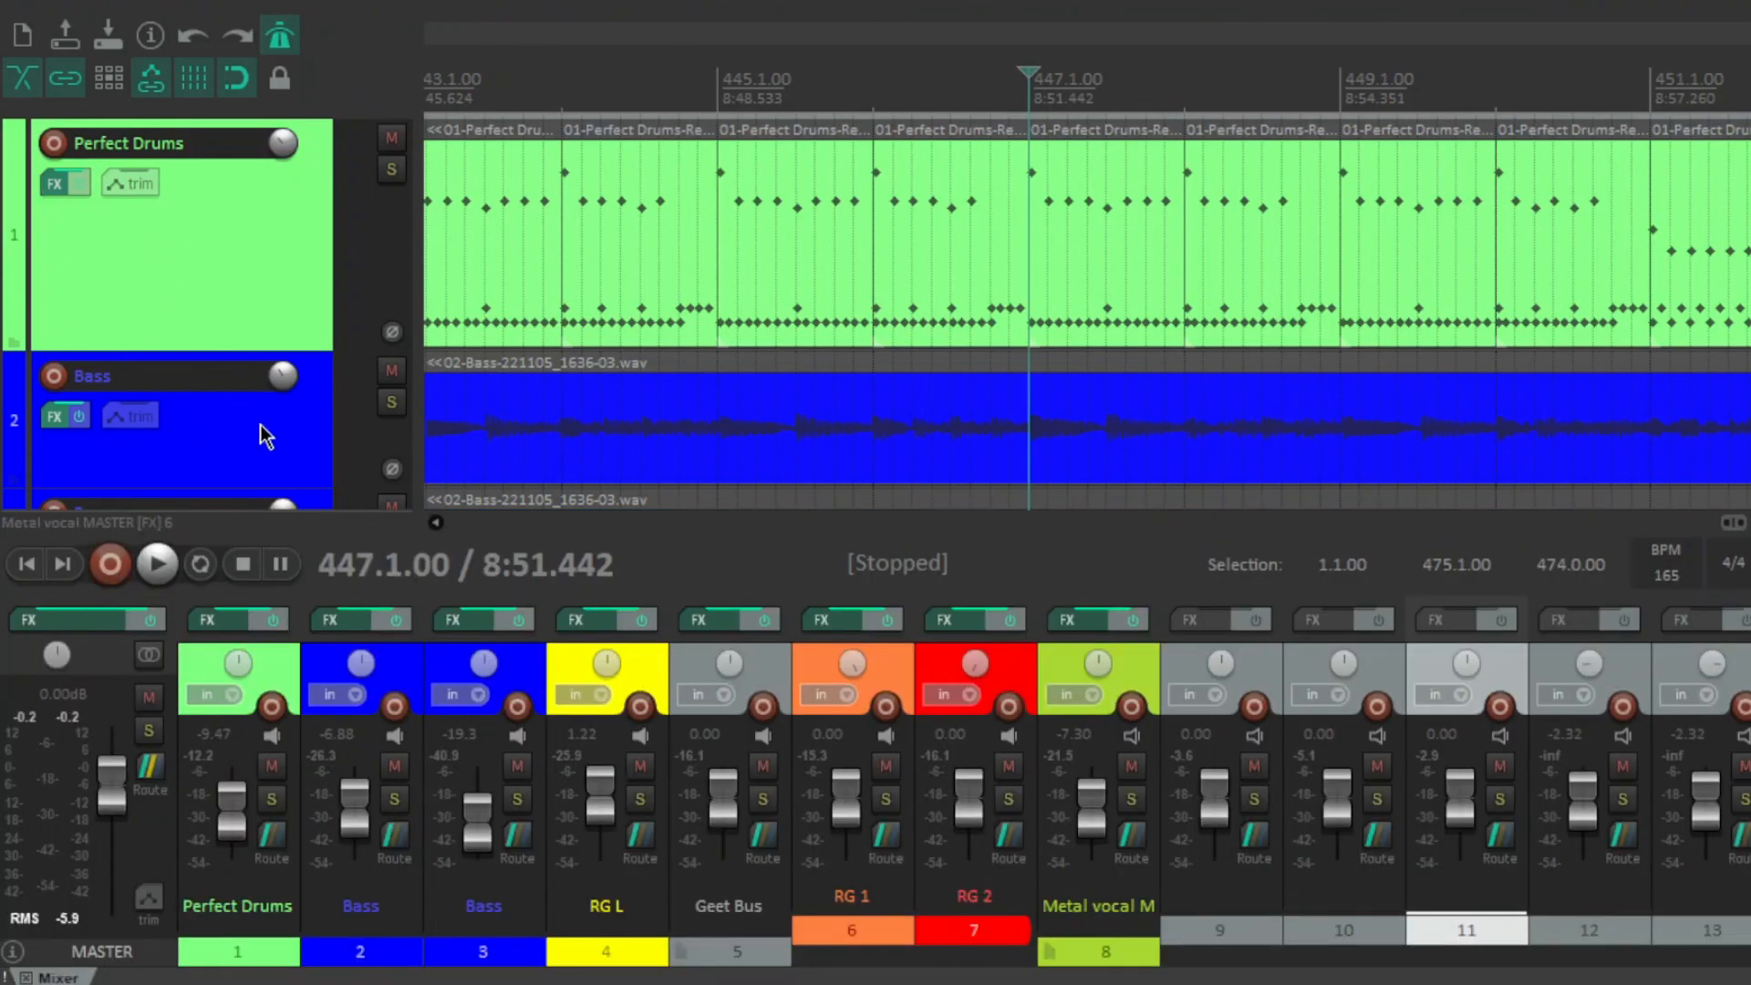
{"action": "left_click", "coordinate": [91, 625]}
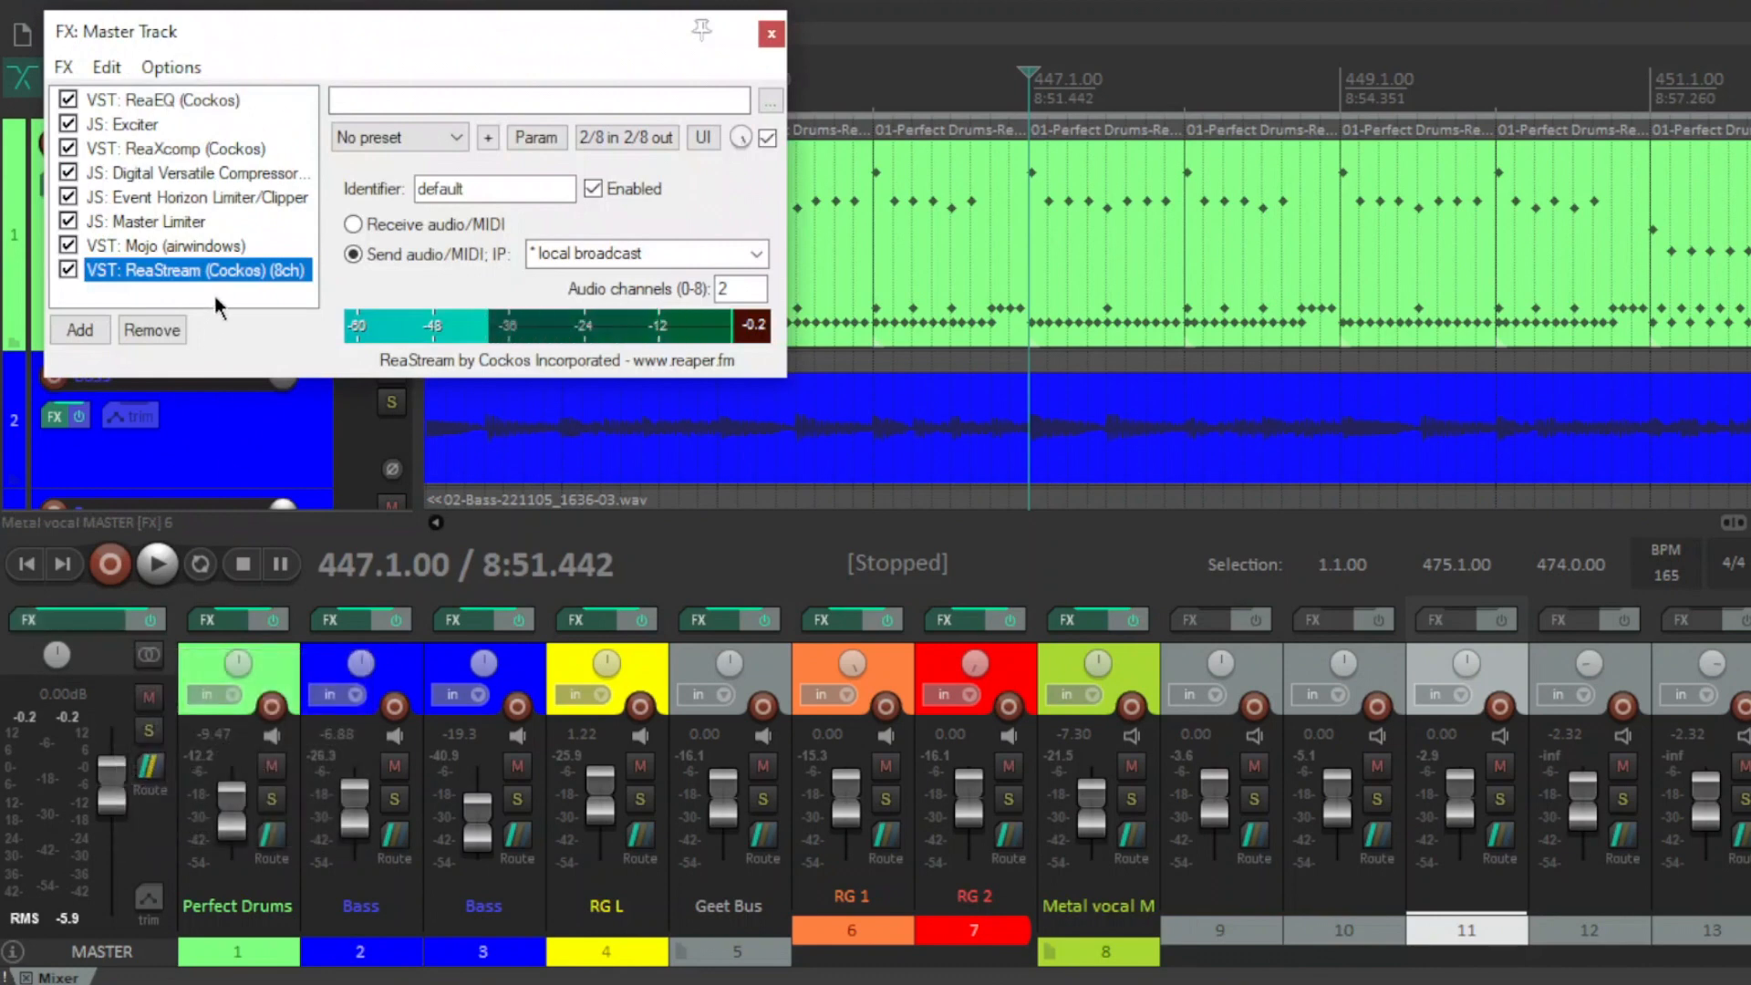
{"action": "left_click", "coordinate": [215, 293]}
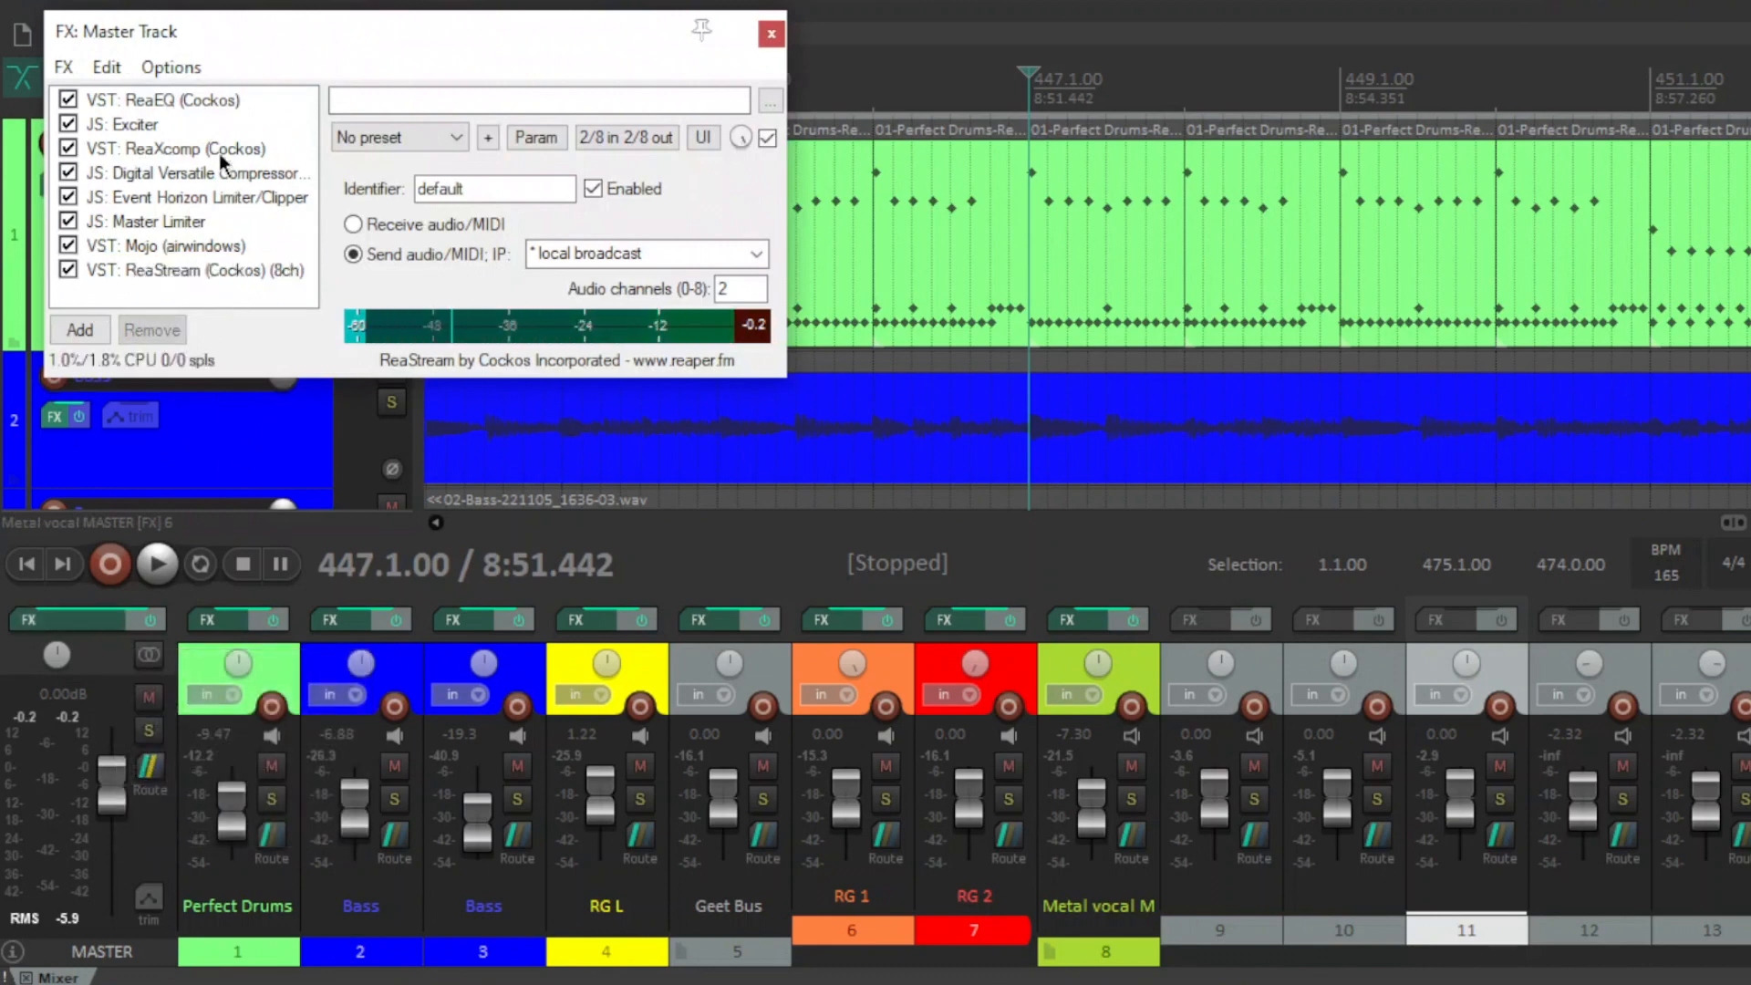
- Review ReaEQ on the master track, inspecting the settings of bands 4, 1 and 2
{"action": "left_click", "coordinate": [208, 100]}
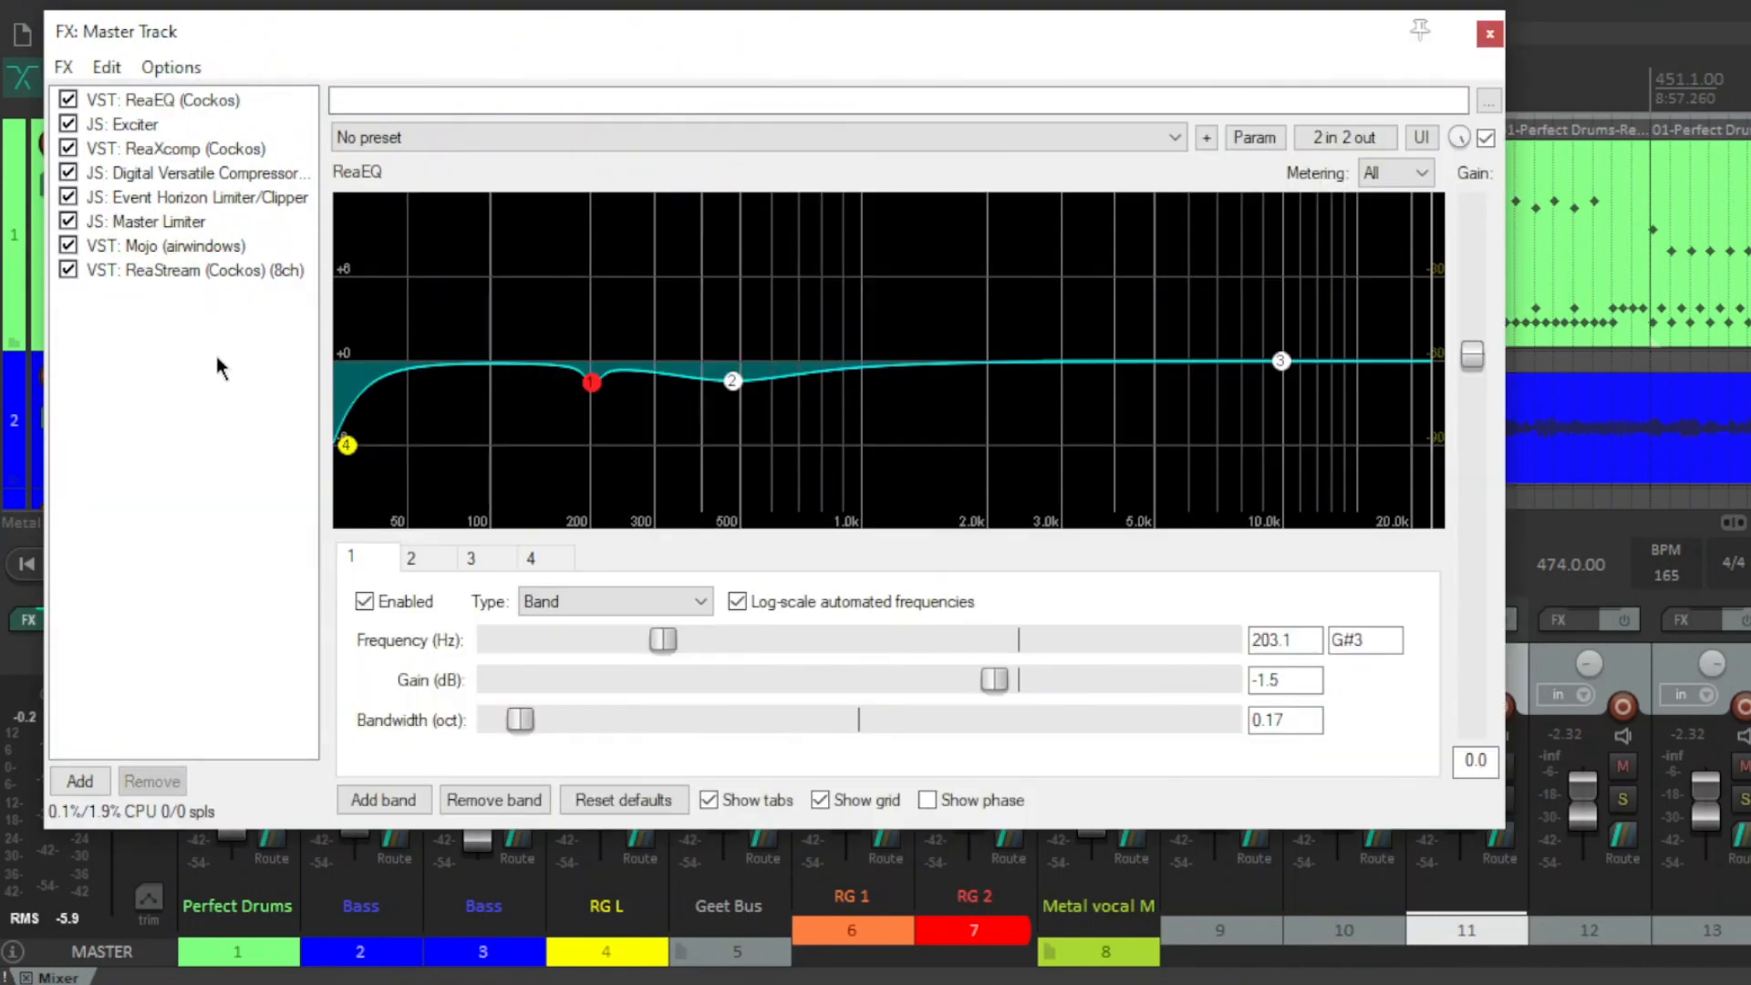
{"action": "mouse_move", "coordinate": [650, 34]}
{"action": "left_mouse_down"}
{"action": "mouse_move", "coordinate": [627, 61]}
{"action": "mouse_move", "coordinate": [645, 56]}
{"action": "left_mouse_up"}
{"action": "left_click", "coordinate": [336, 475]}
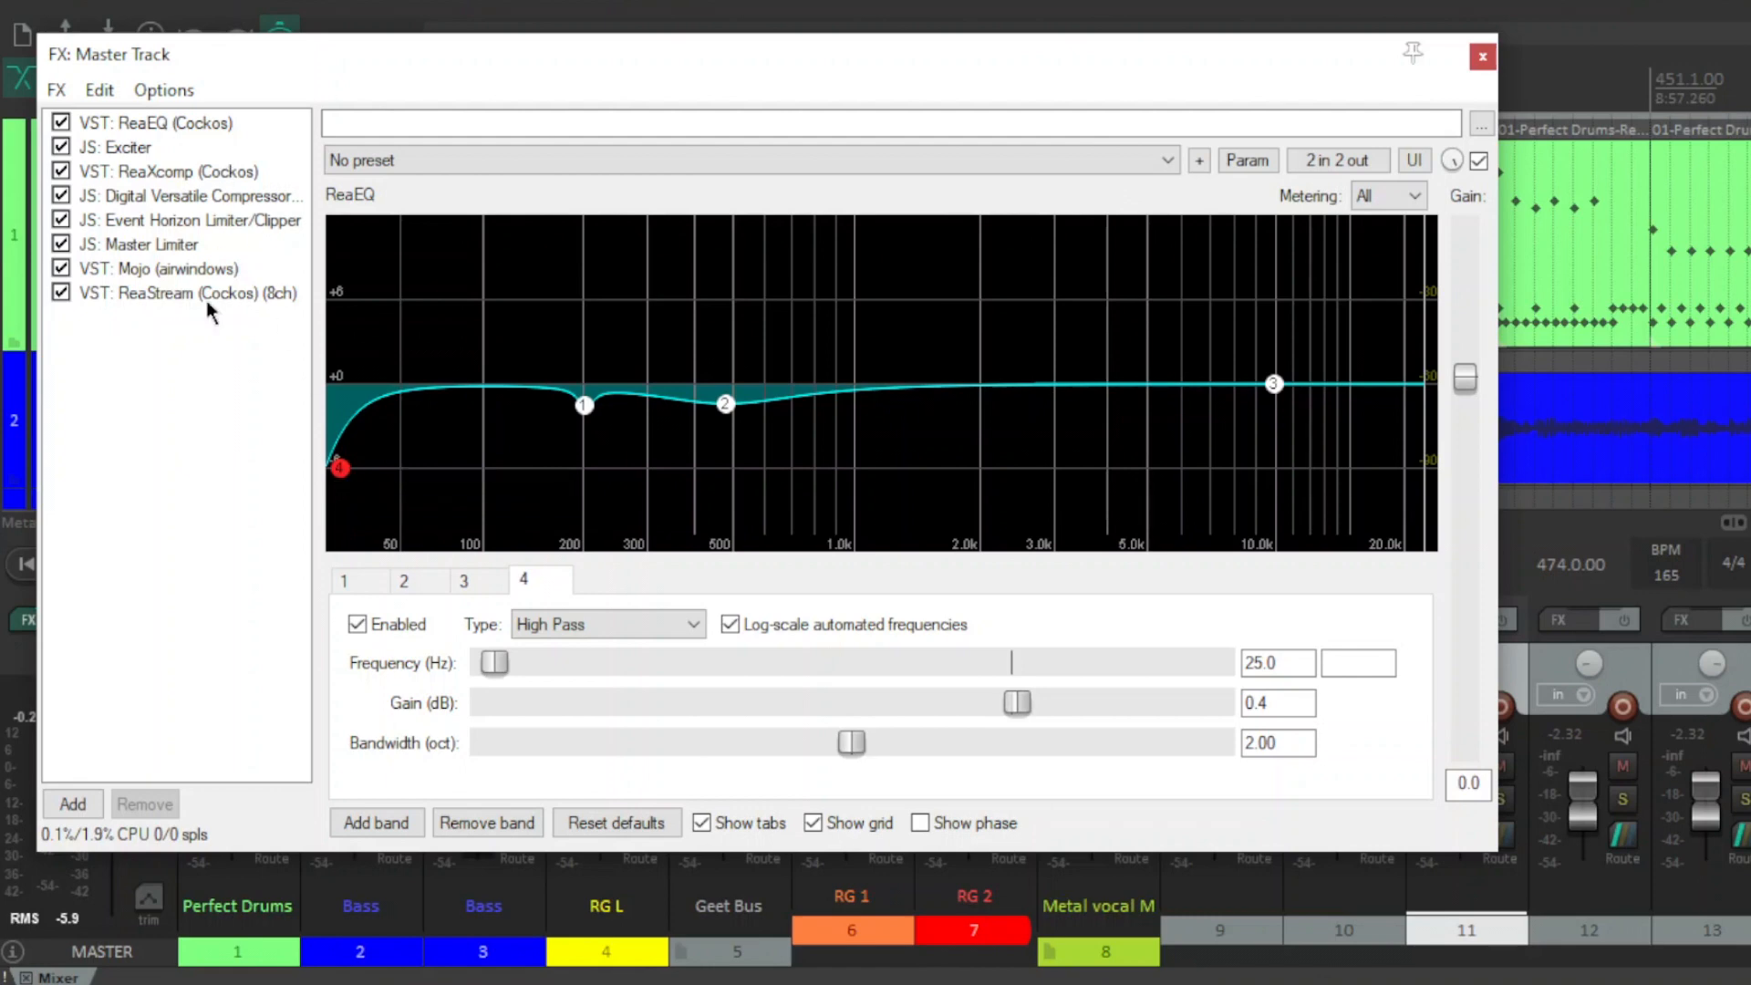
{"action": "left_click", "coordinate": [585, 406]}
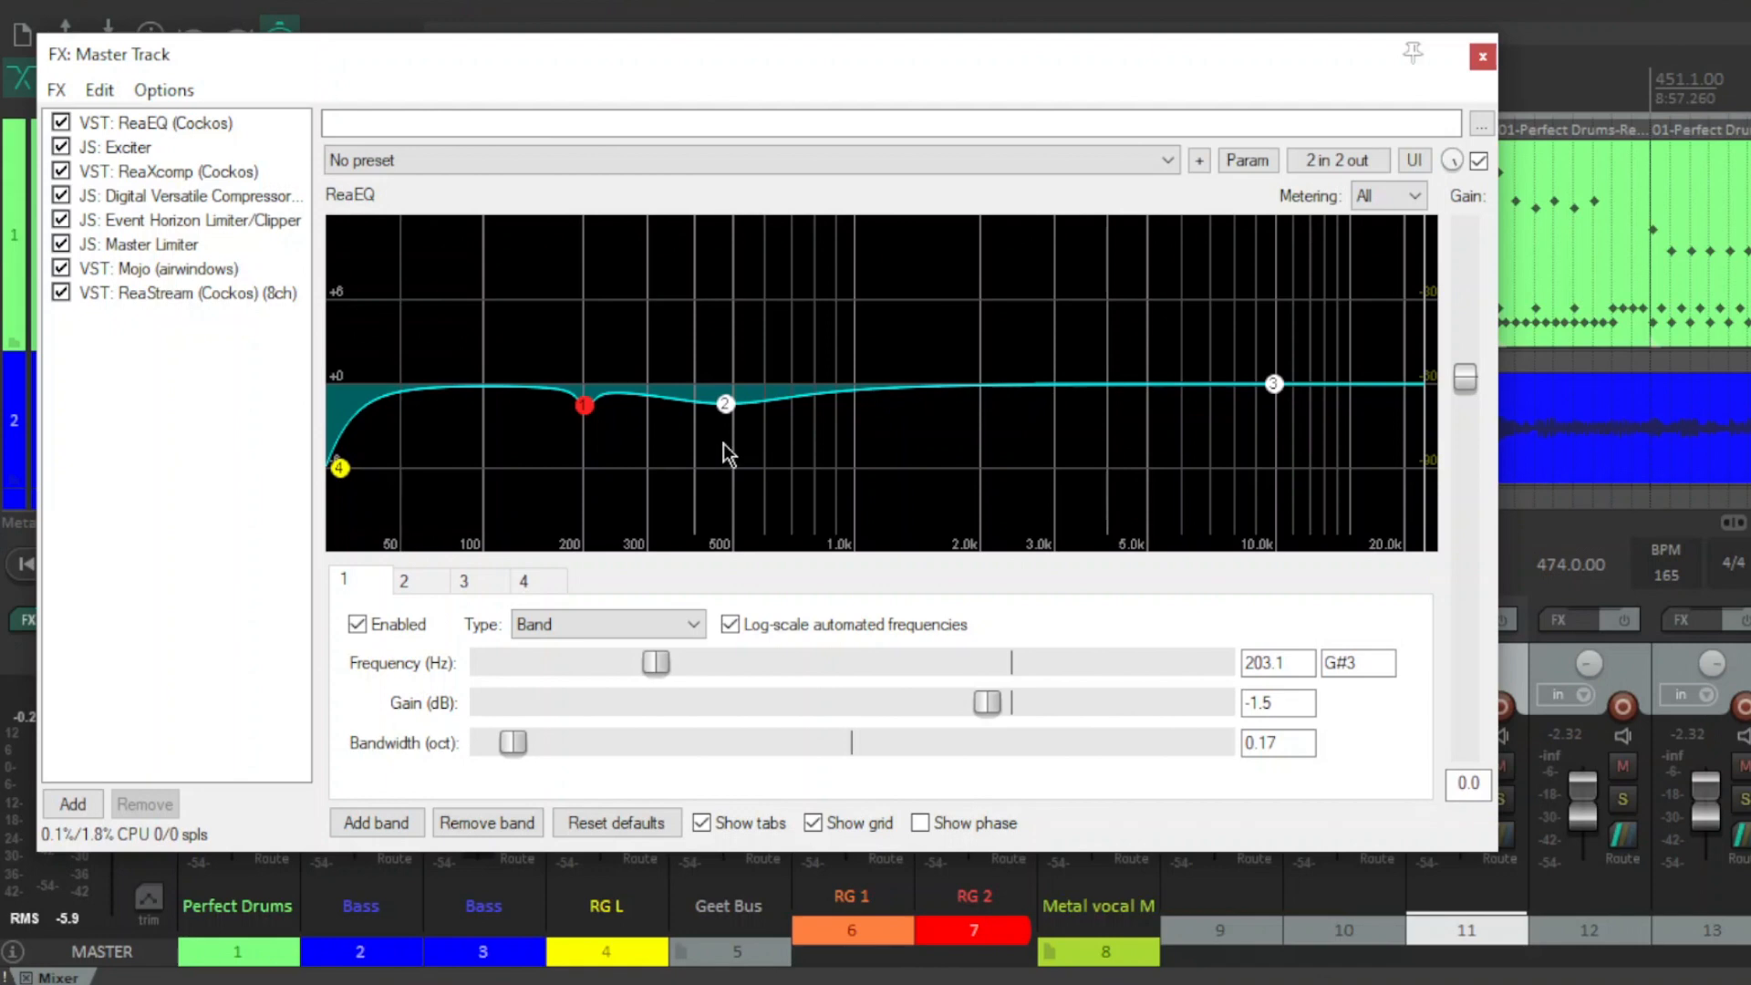
{"action": "left_click", "coordinate": [728, 407]}
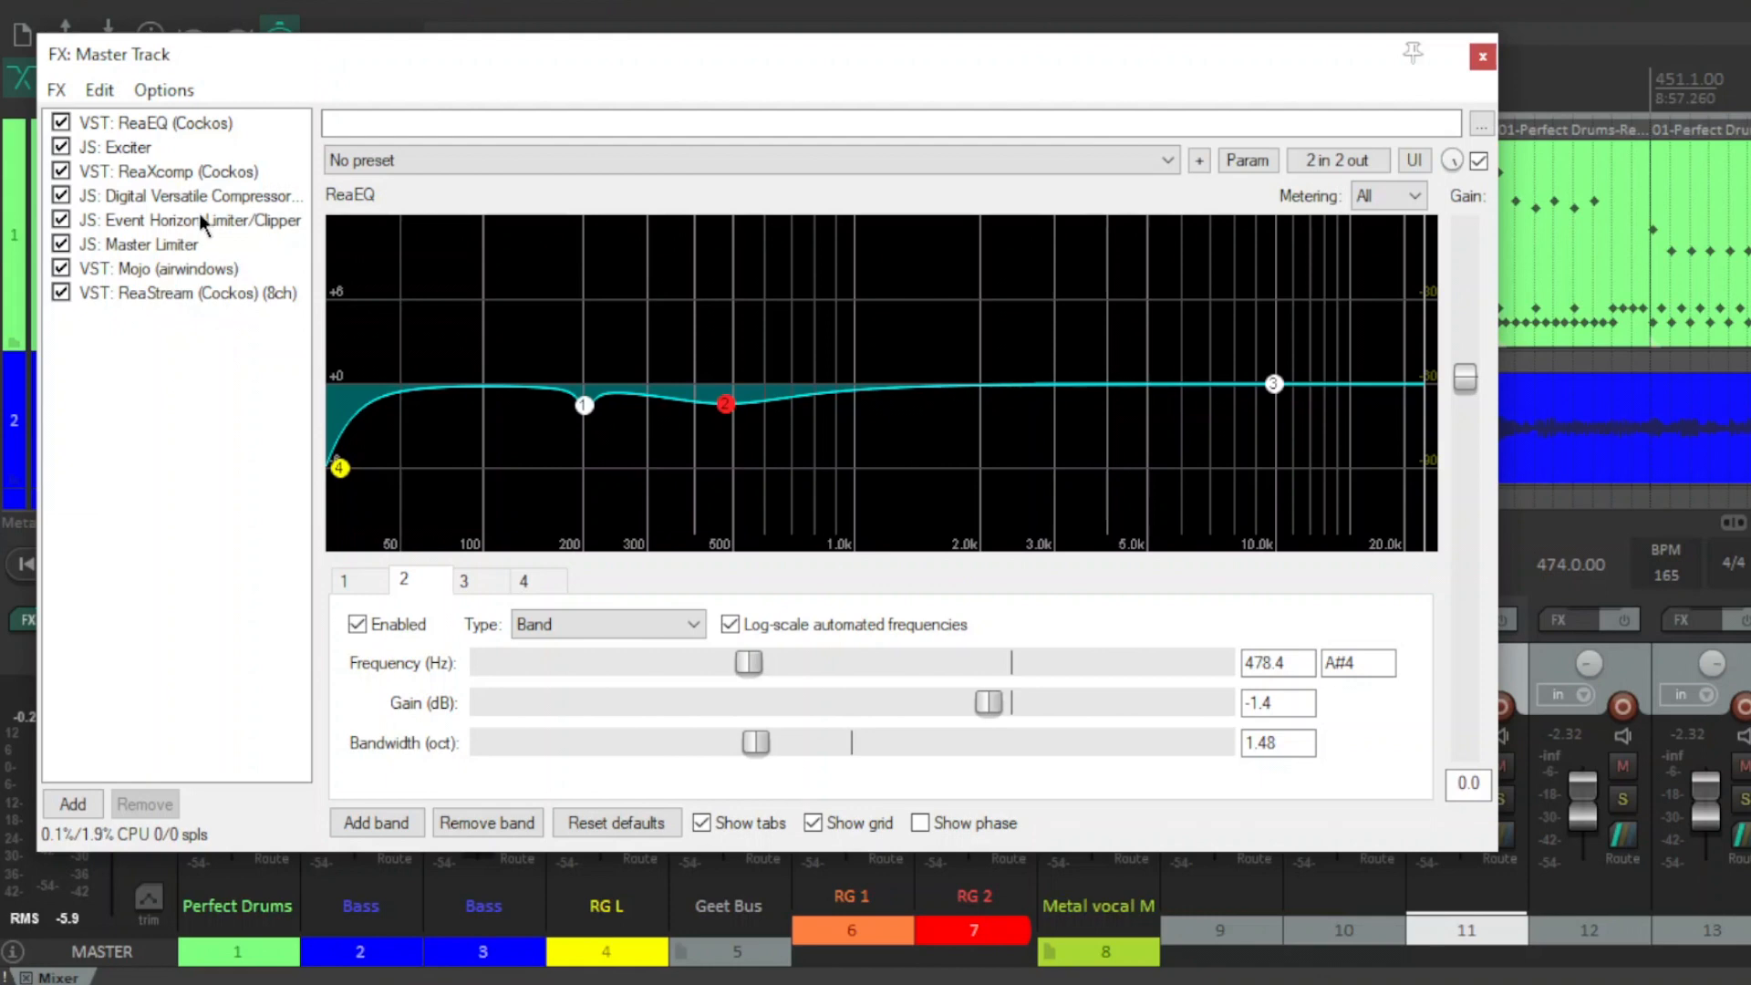
- Examine the Exciter and ReaXcomp settings in the master track's effects chain
{"action": "left_click", "coordinate": [118, 148]}
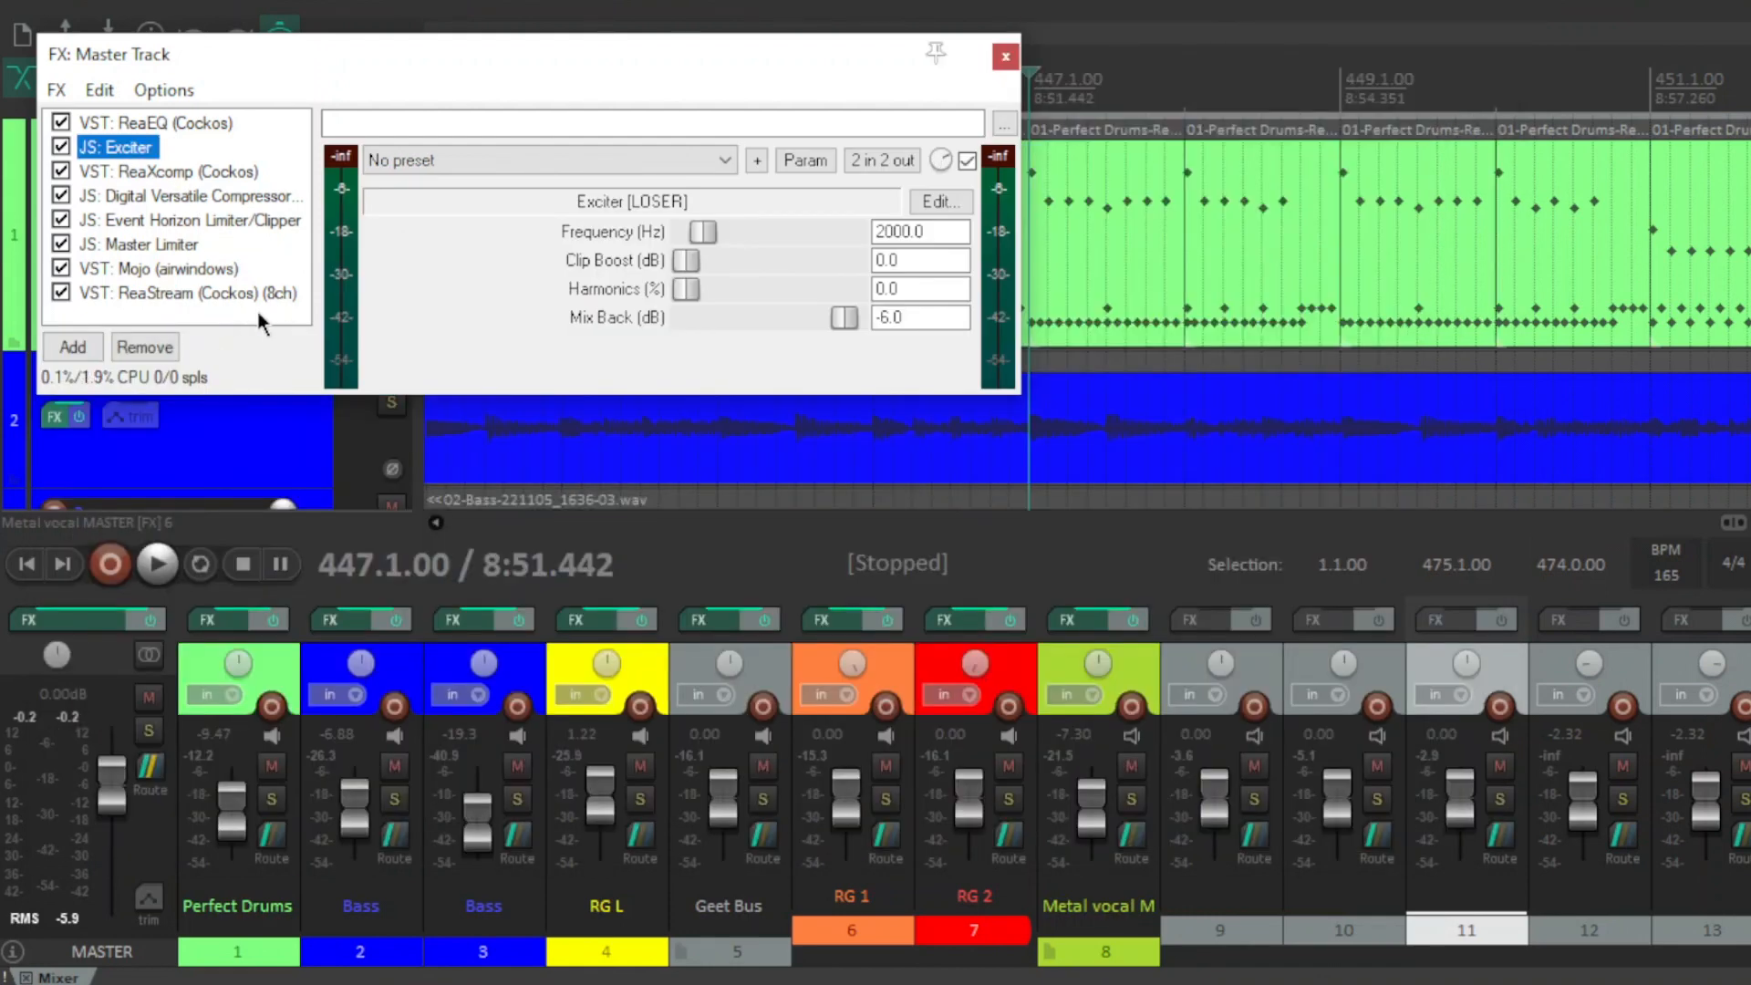
{"action": "left_click", "coordinate": [259, 319]}
{"action": "left_click_drag", "start_coordinate": [462, 67], "coordinate": [477, 106]}
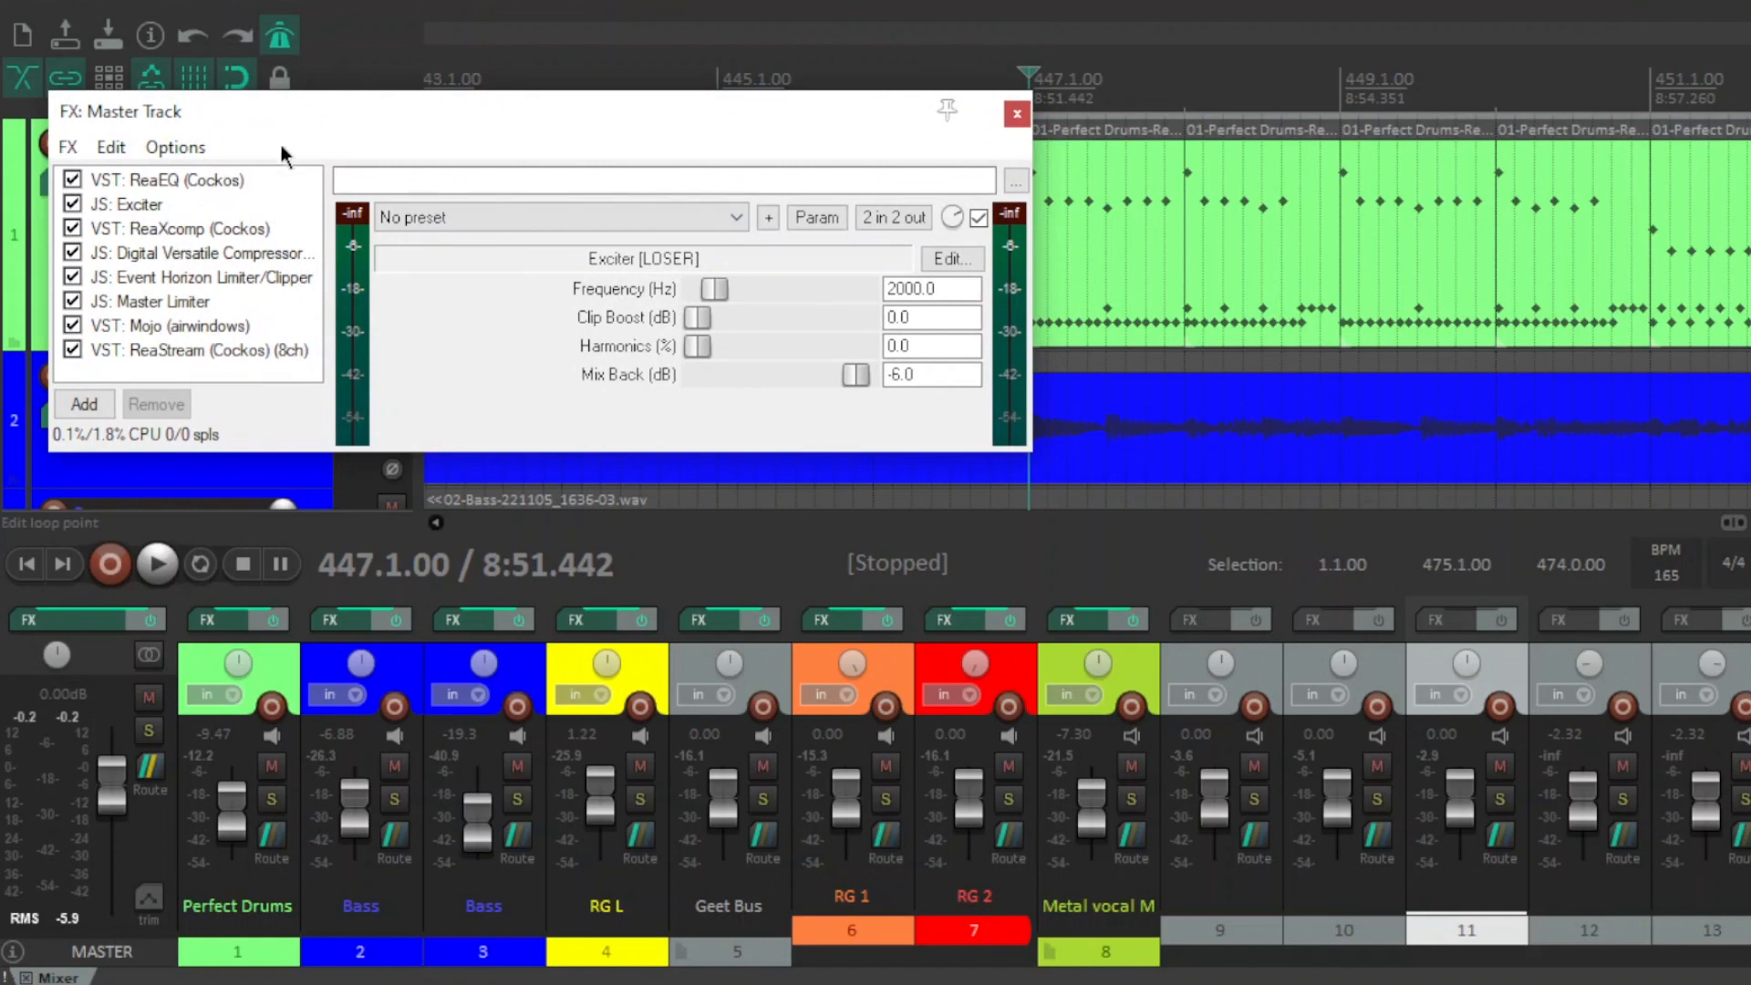
{"action": "left_click", "coordinate": [242, 228]}
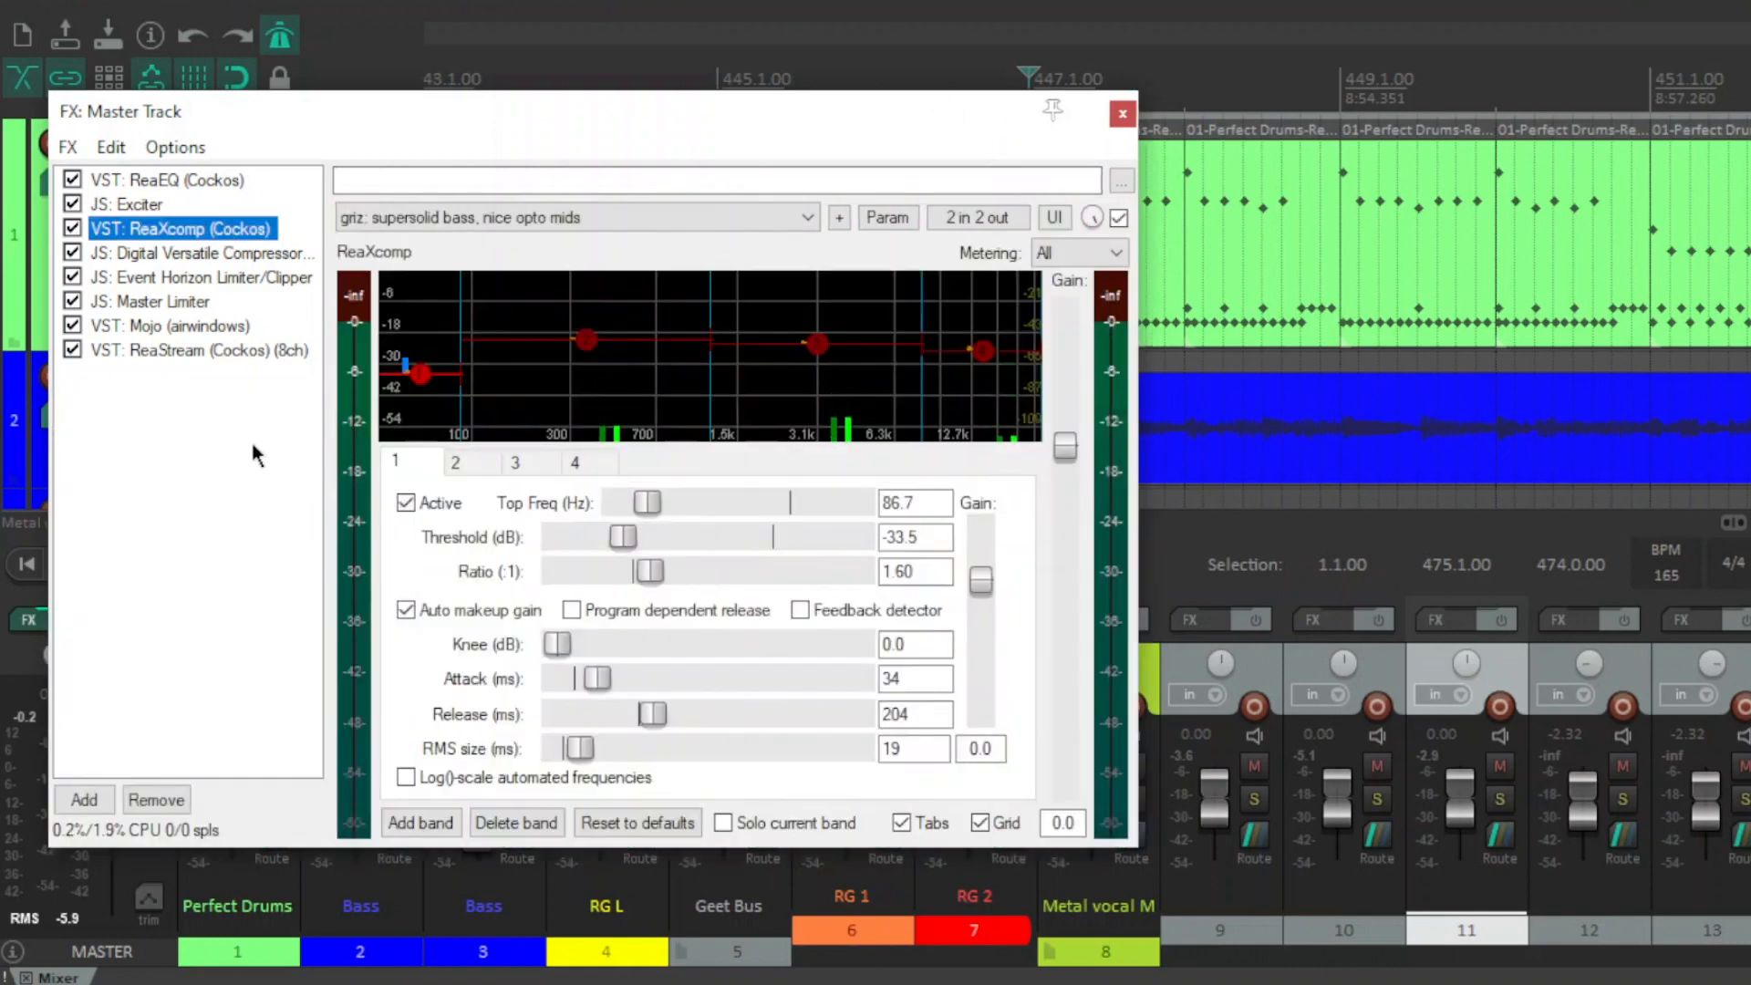
{"action": "left_click", "coordinate": [253, 445]}
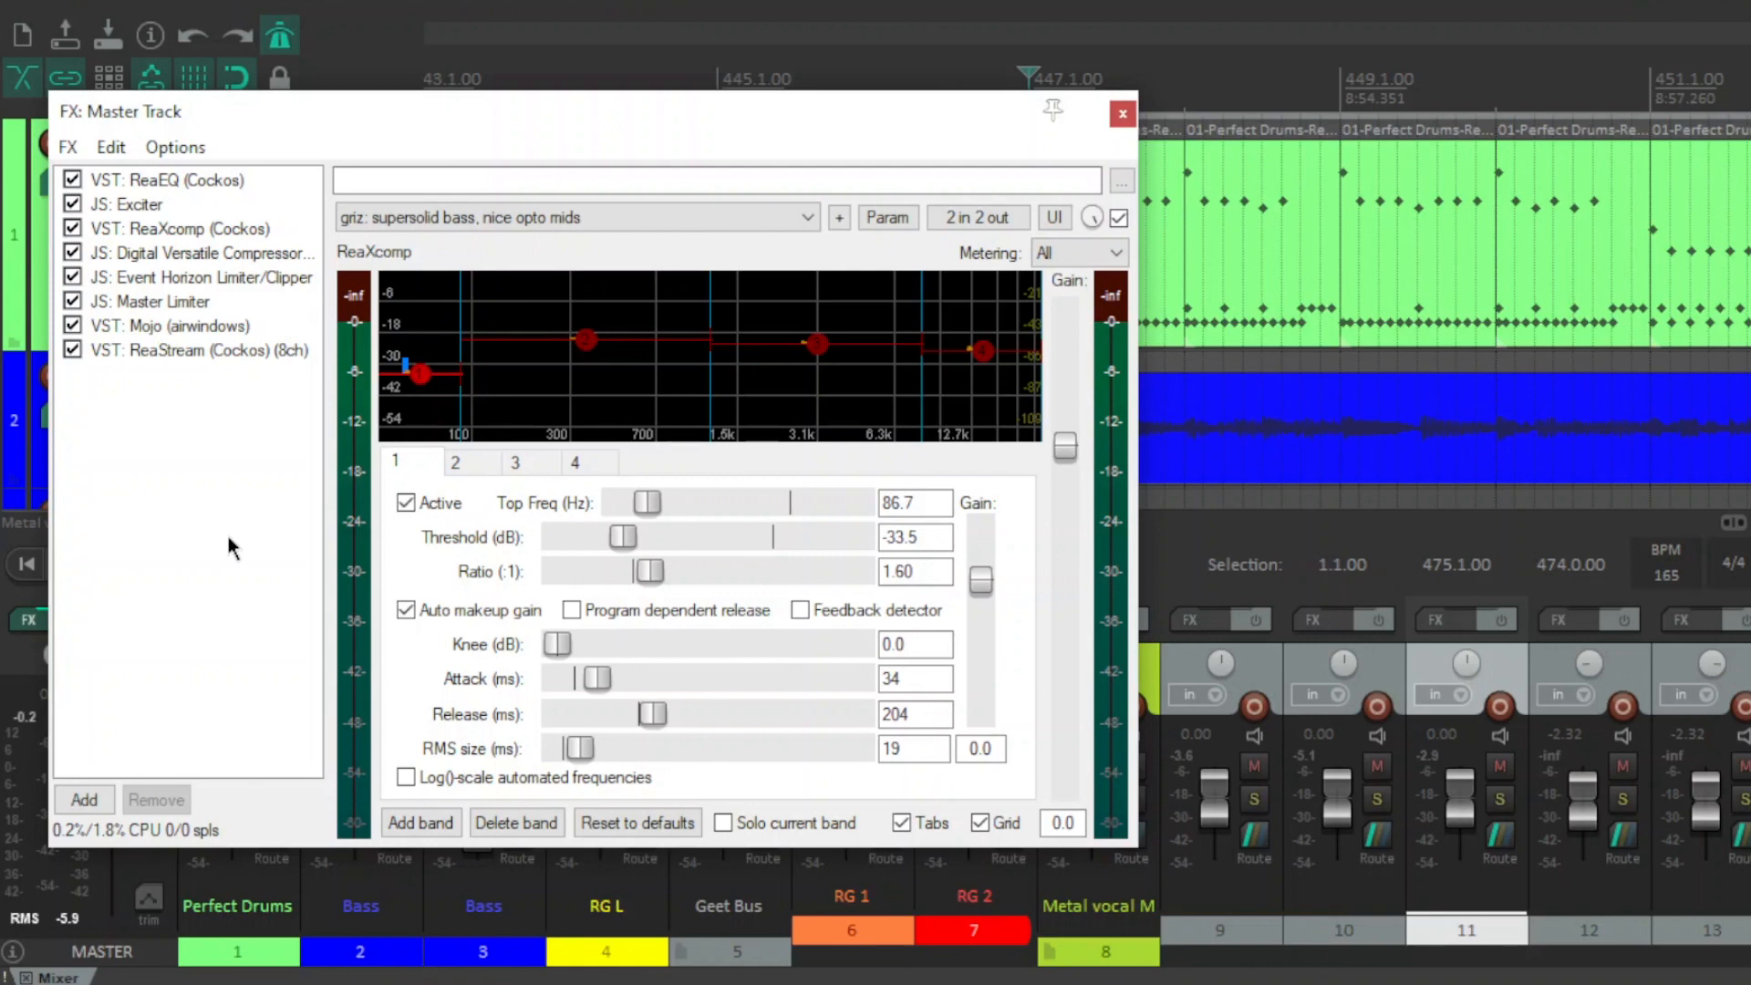
- Examine the Digital Versatile Compressor and Event Horizon Limiter/Clipper settings on the master track
{"action": "left_click", "coordinate": [242, 252]}
{"action": "left_click", "coordinate": [238, 425]}
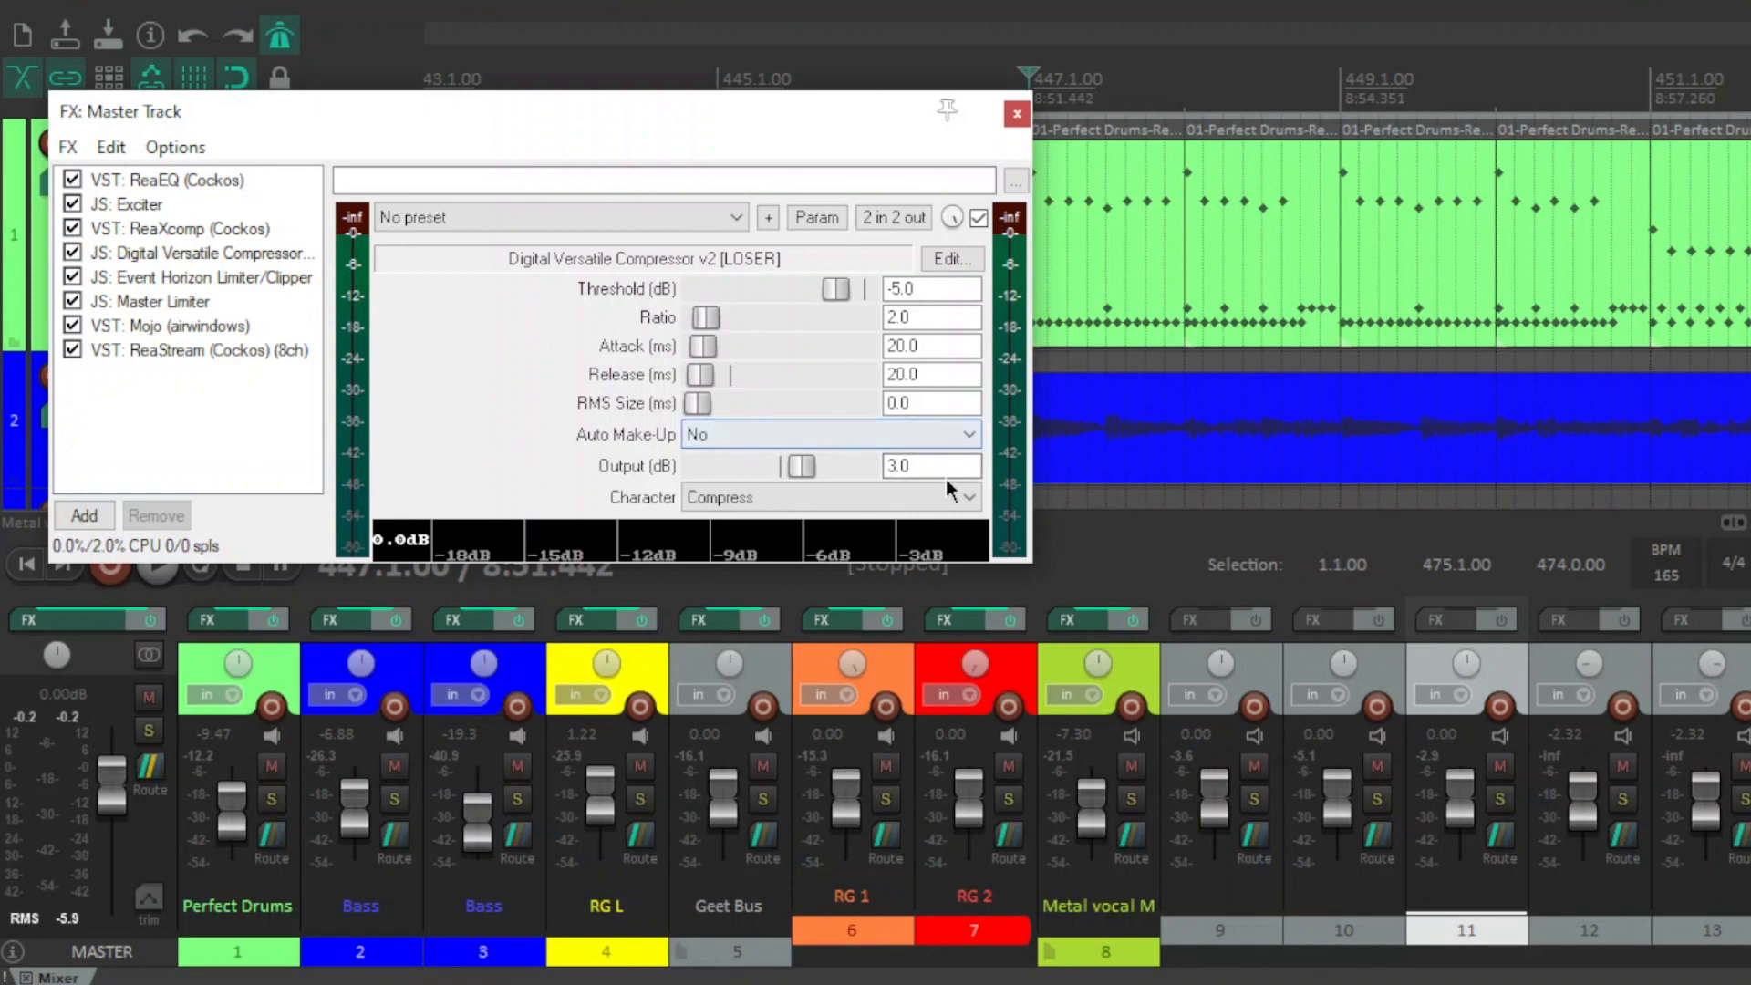
{"action": "left_click", "coordinate": [213, 275]}
{"action": "left_click", "coordinate": [243, 370]}
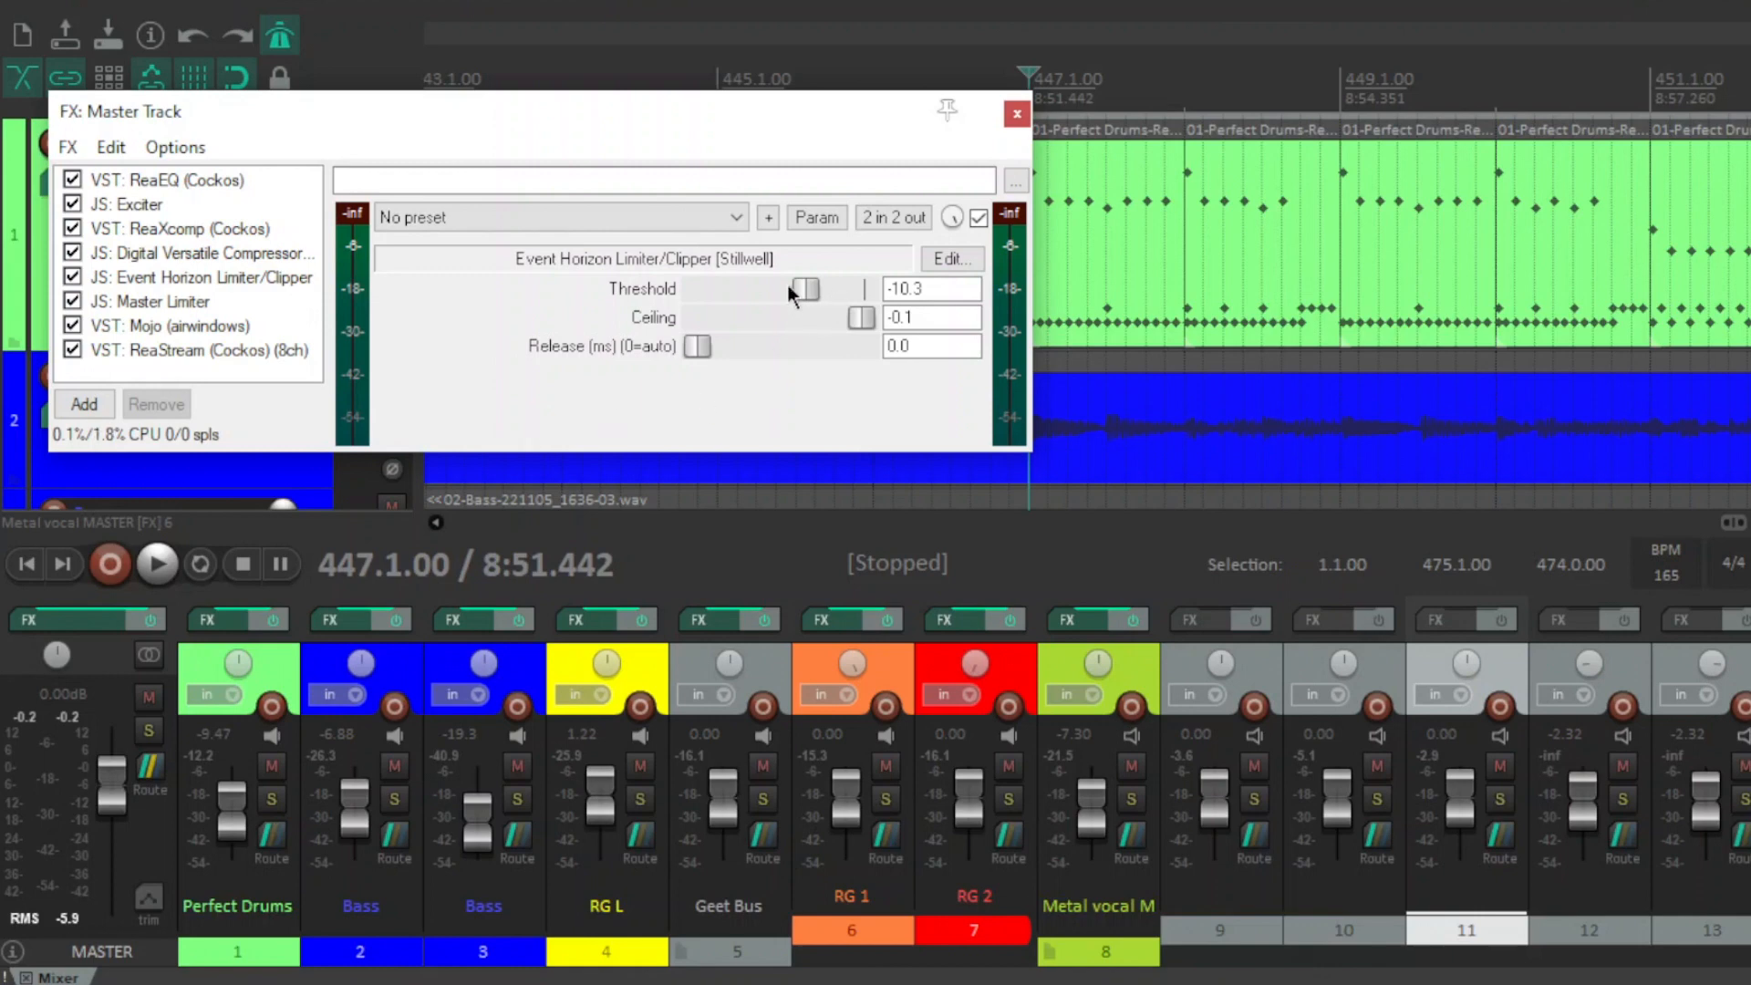
- Watch Master Limiter on the master track while the full mix plays from measure 447, and stop playback
{"action": "left_click", "coordinate": [193, 302]}
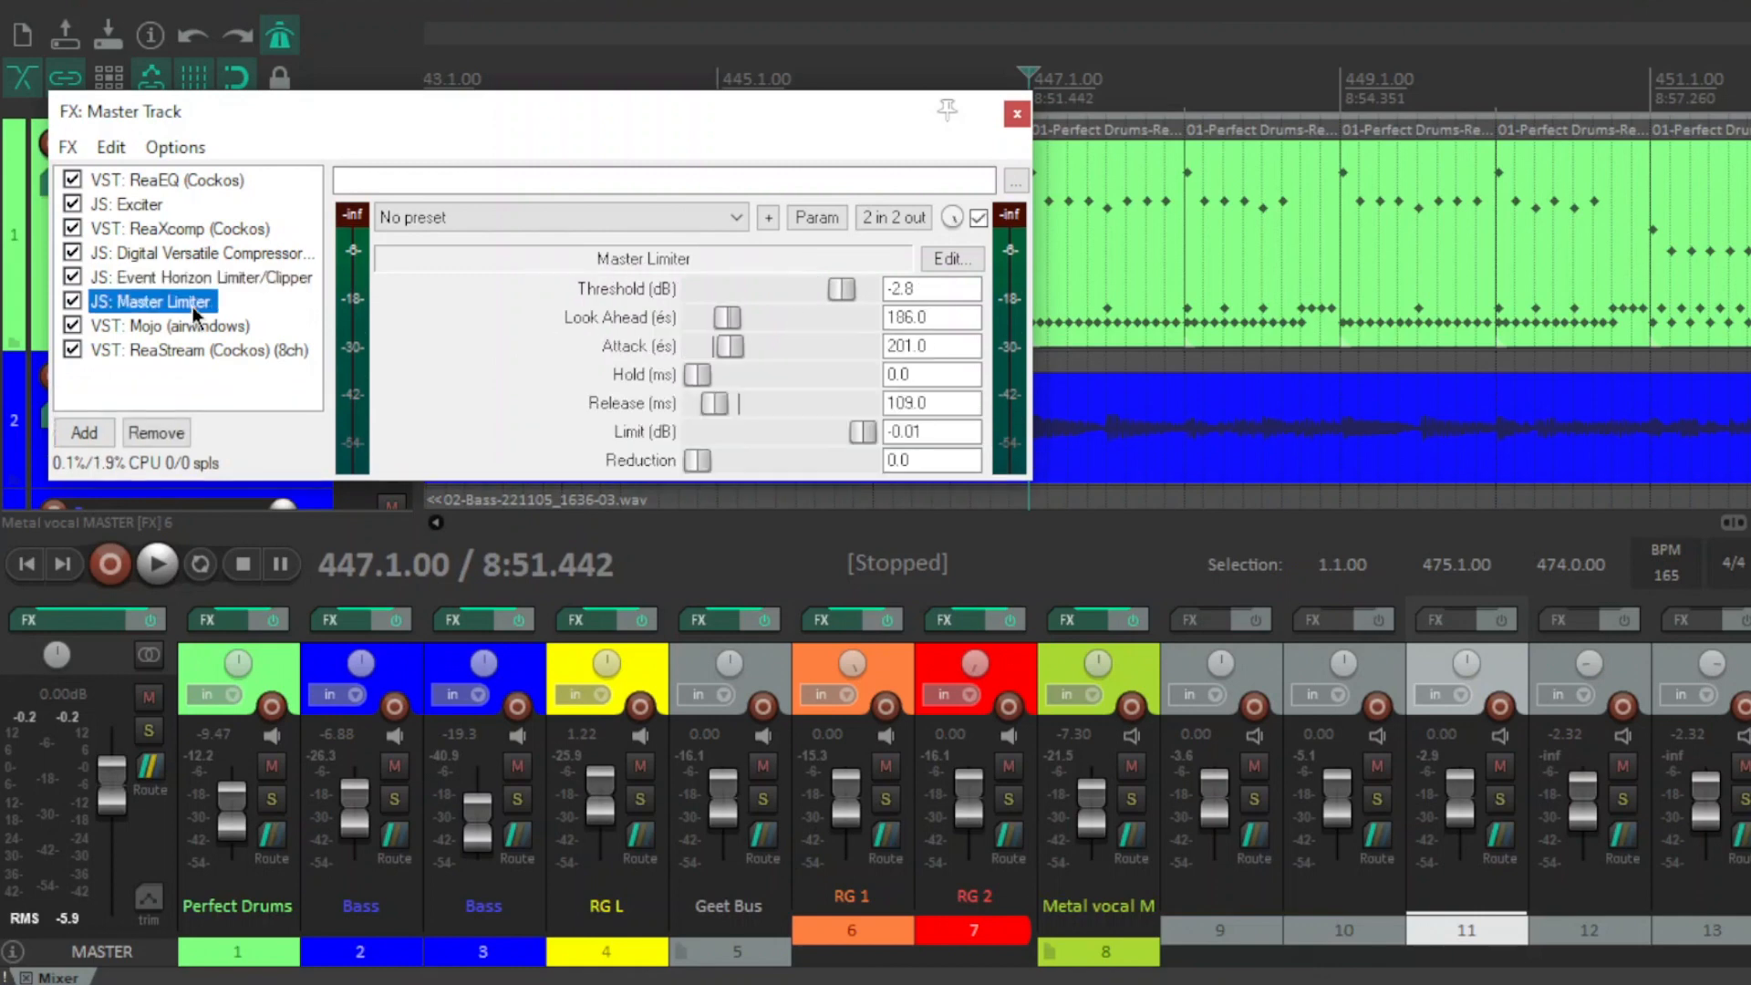
{"action": "left_click", "coordinate": [233, 389]}
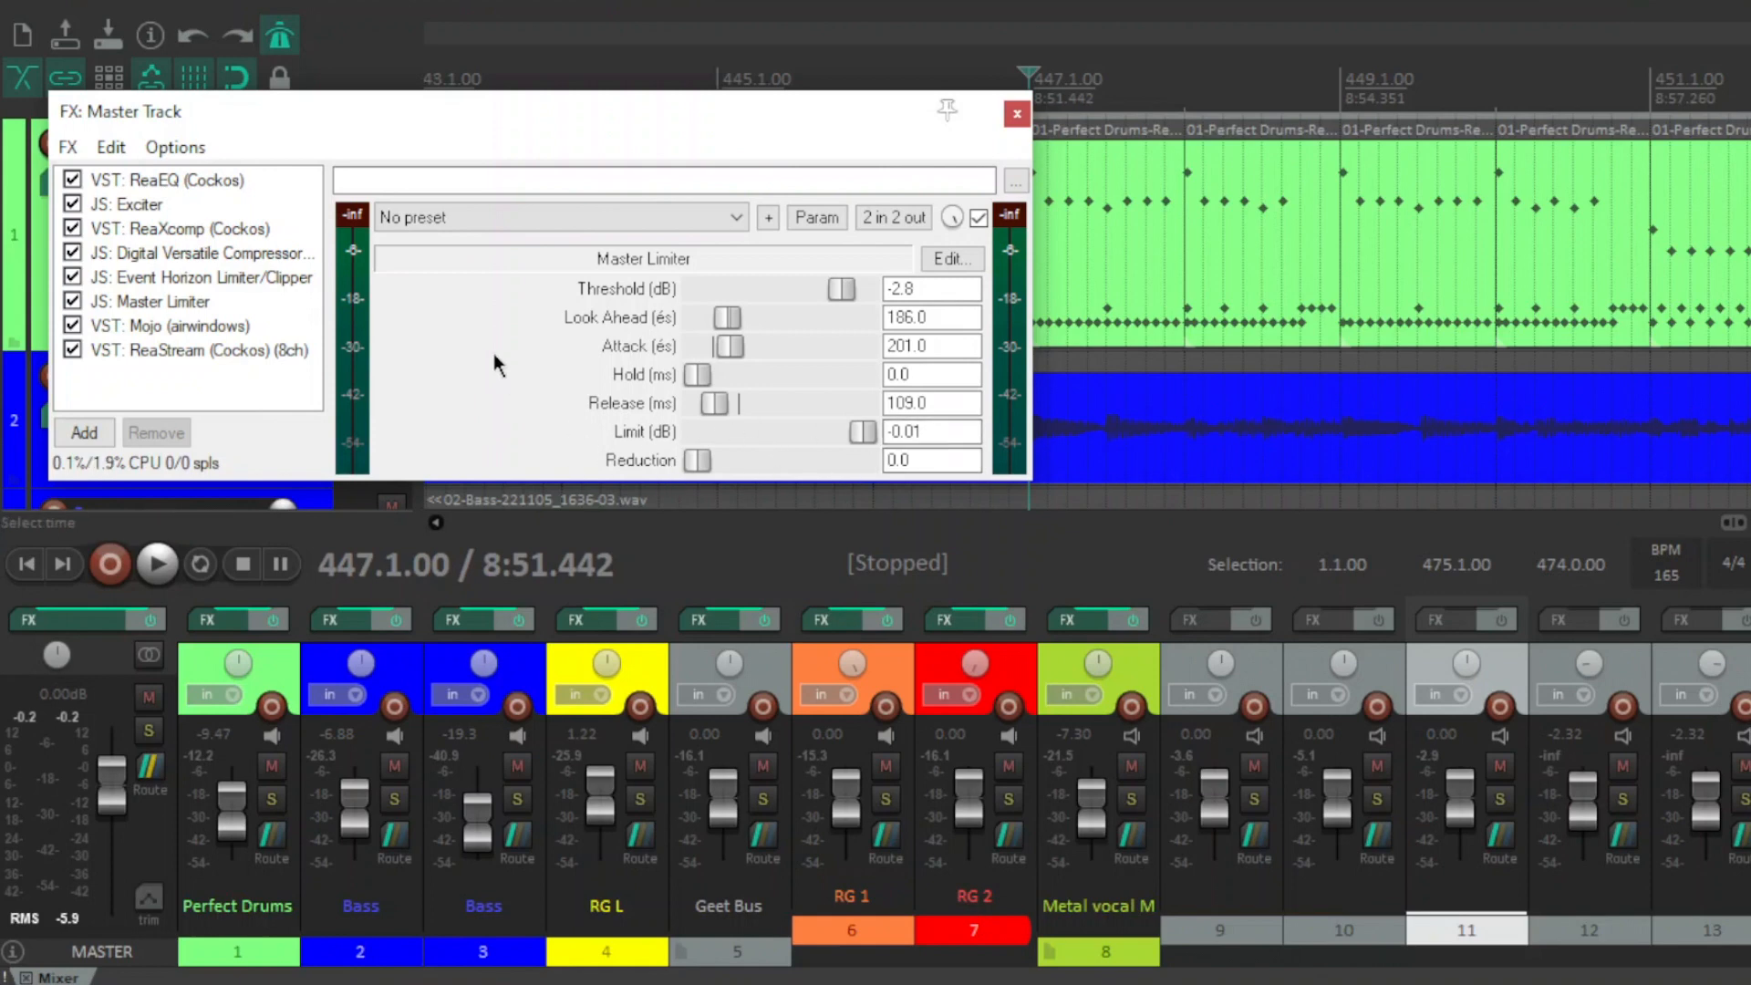
{"action": "key", "text": "space"}
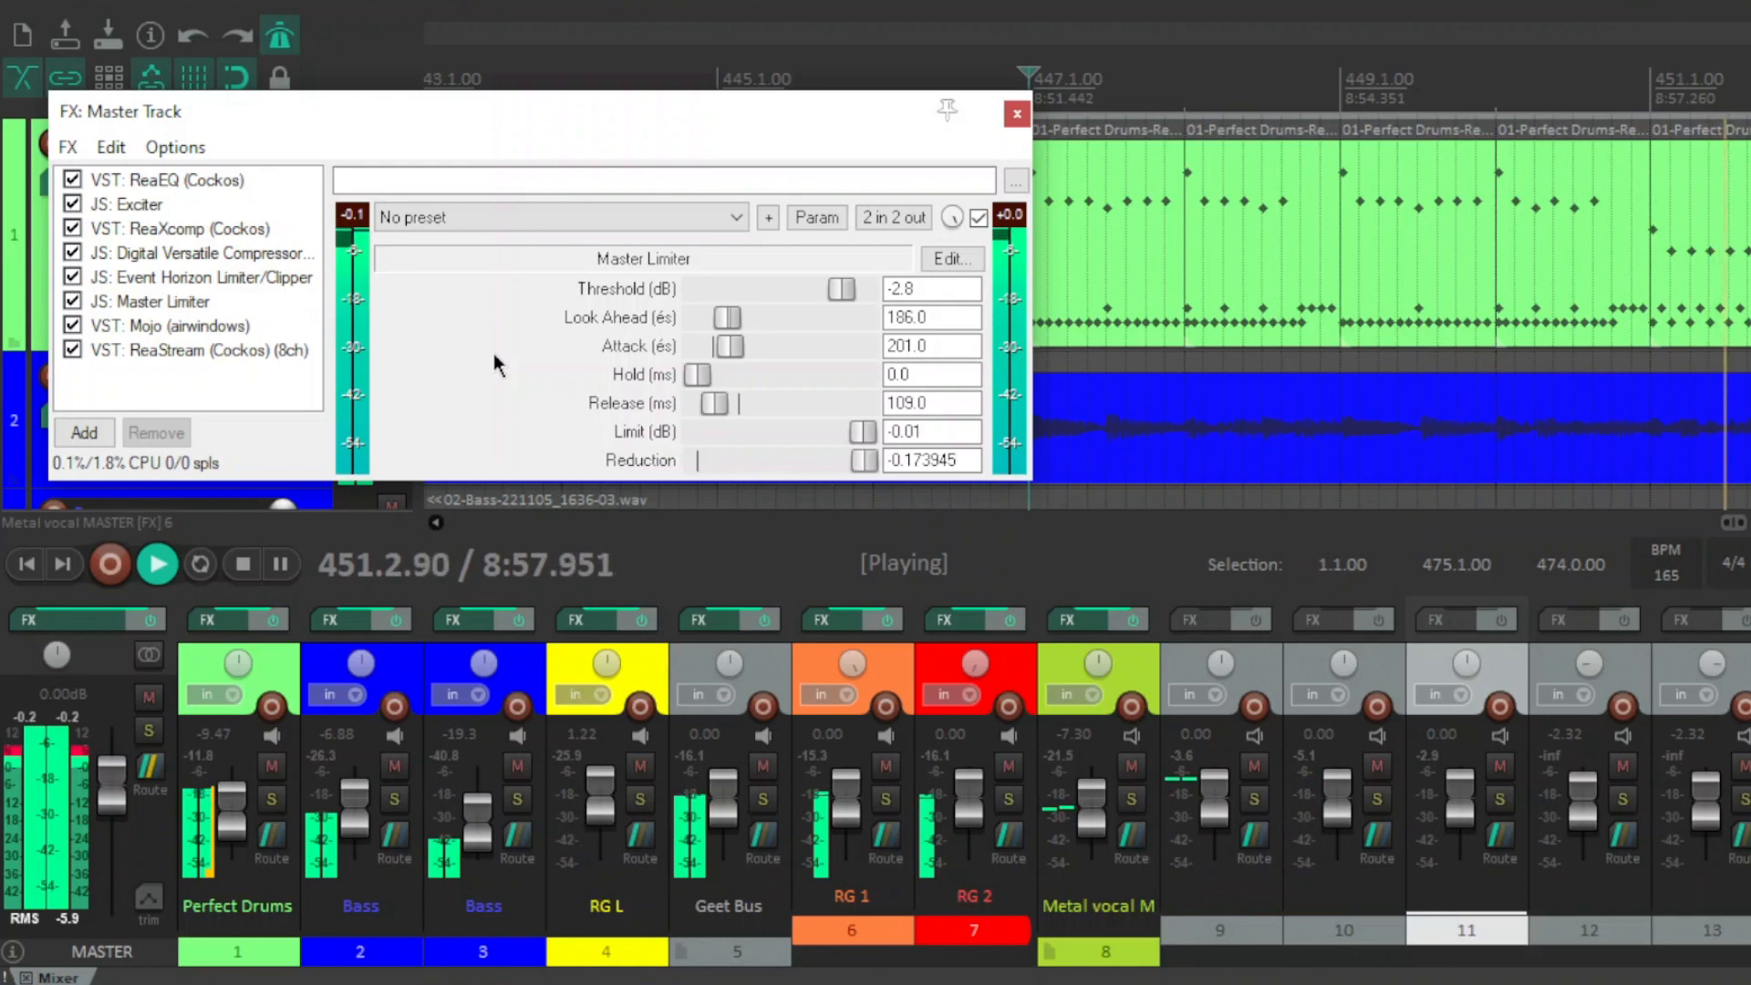
{"action": "key", "text": "space"}
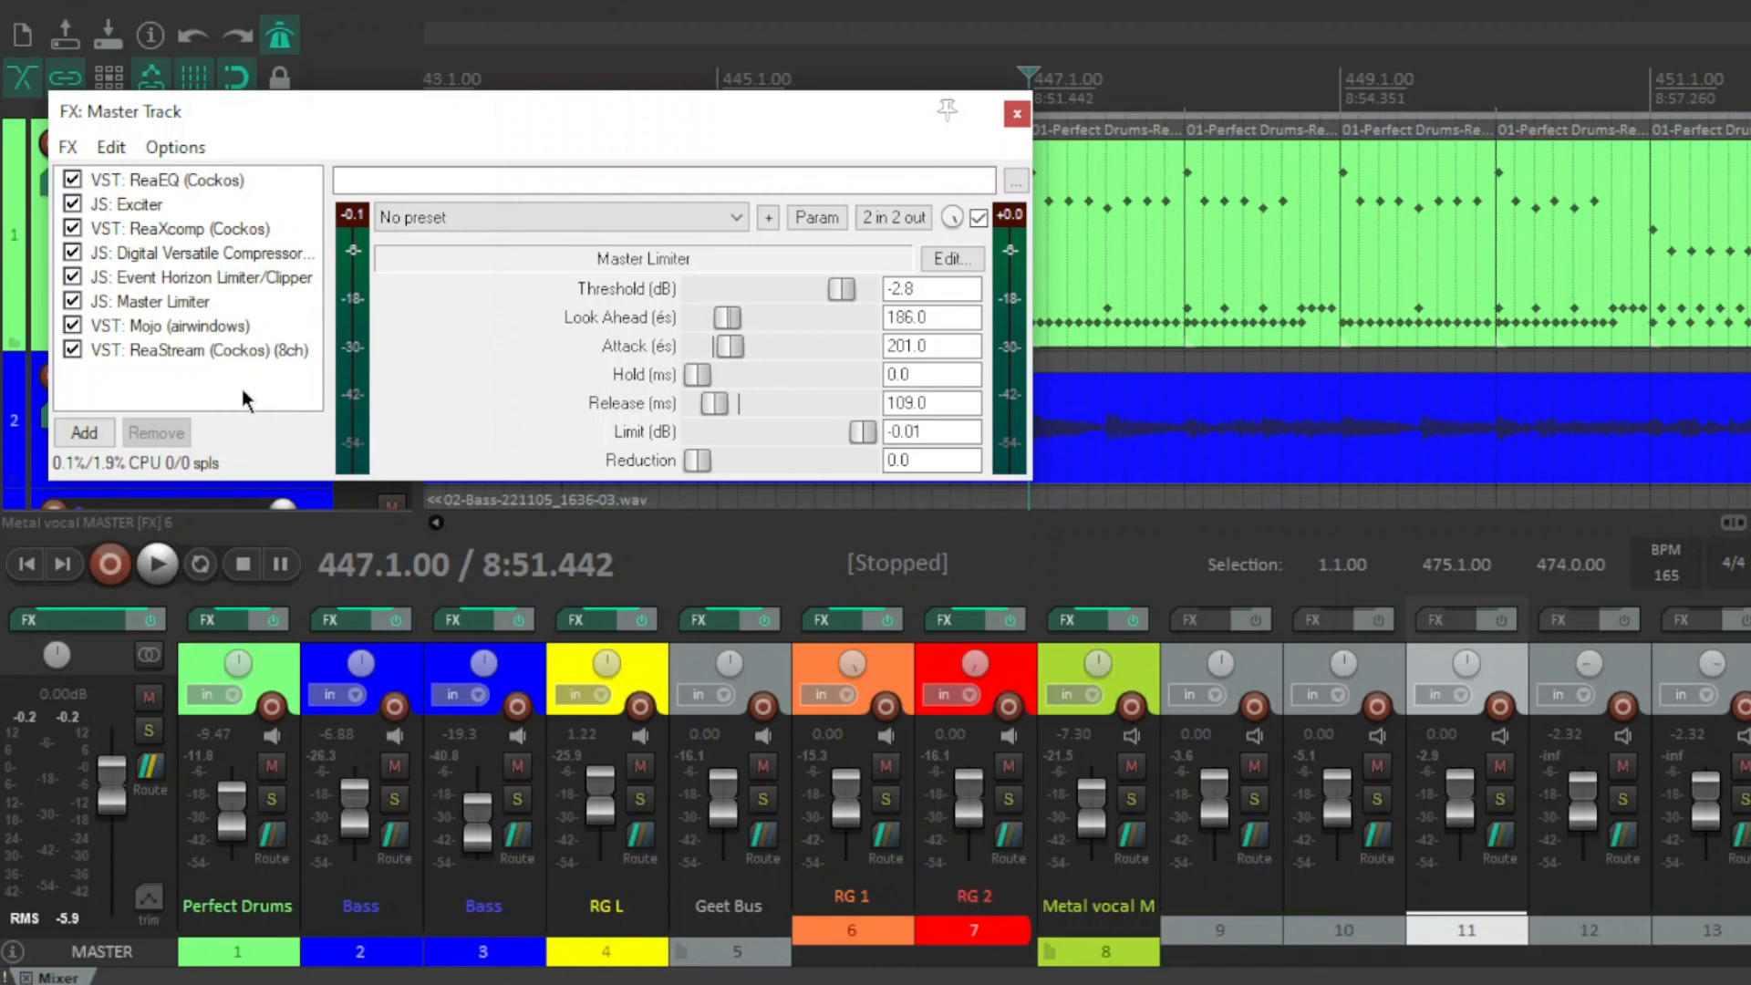
- Inspect Mojo on the master track, bypass it, and listen to the full mix from measure 447 without it
{"action": "left_click", "coordinate": [219, 329]}
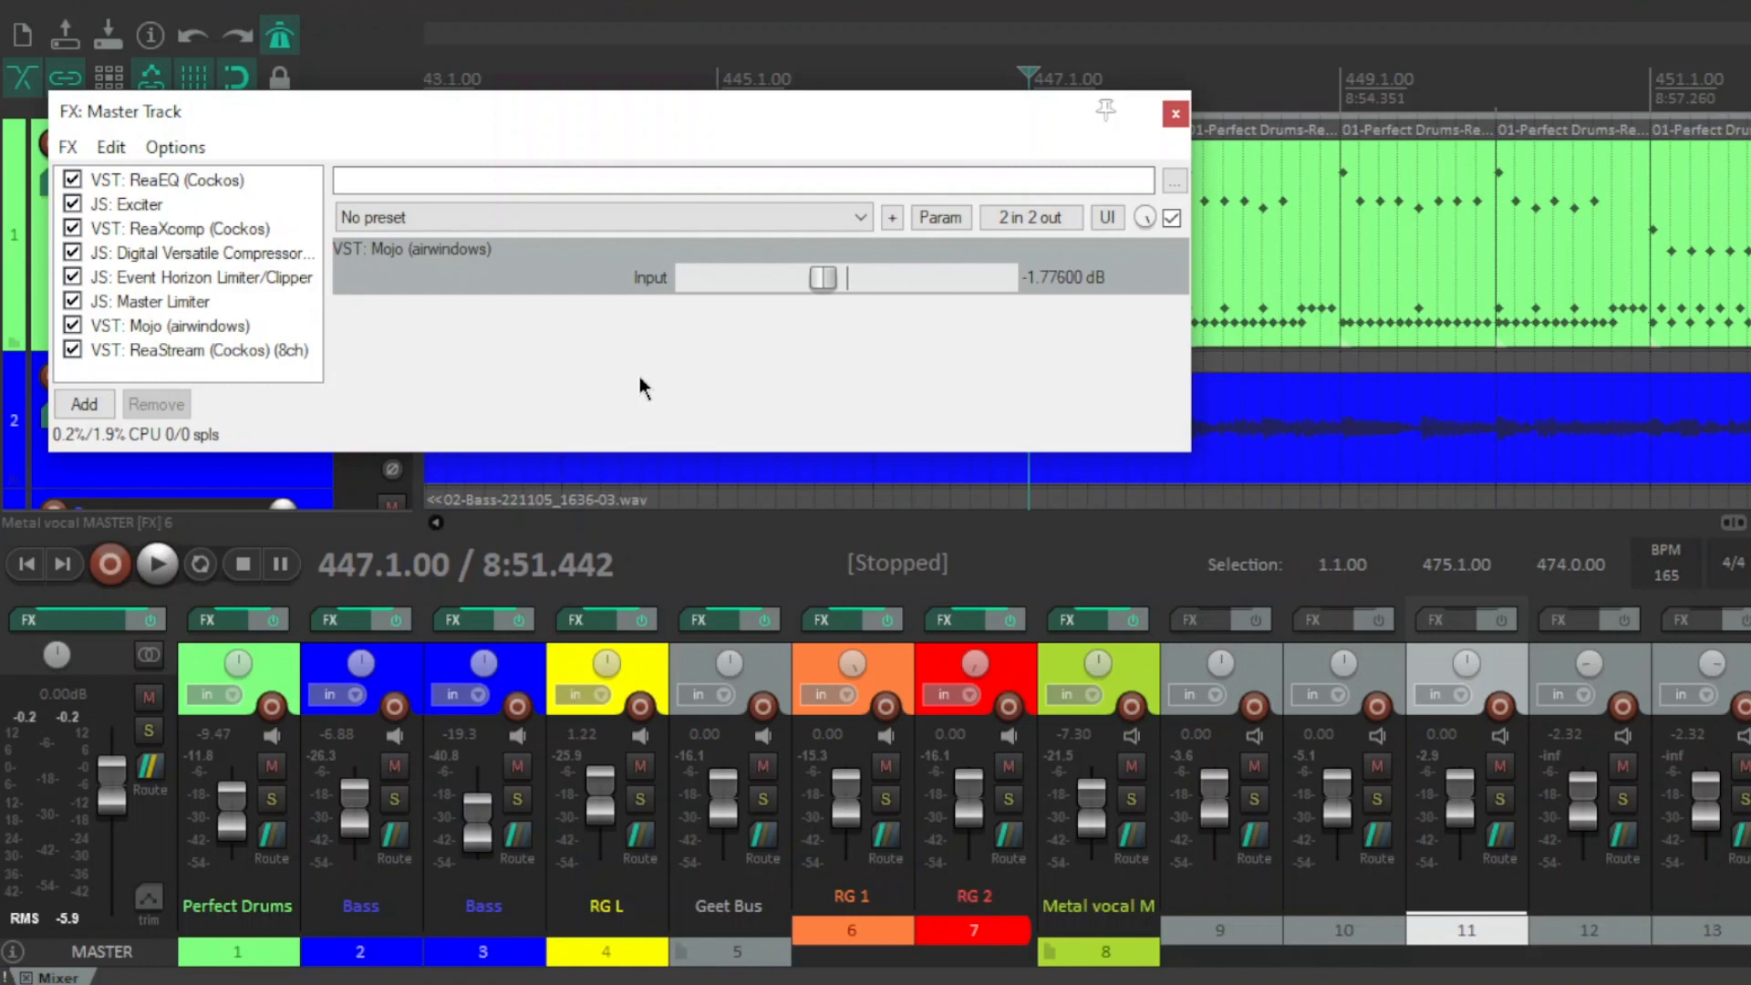
{"action": "left_click", "coordinate": [73, 327]}
{"action": "key", "text": "space"}
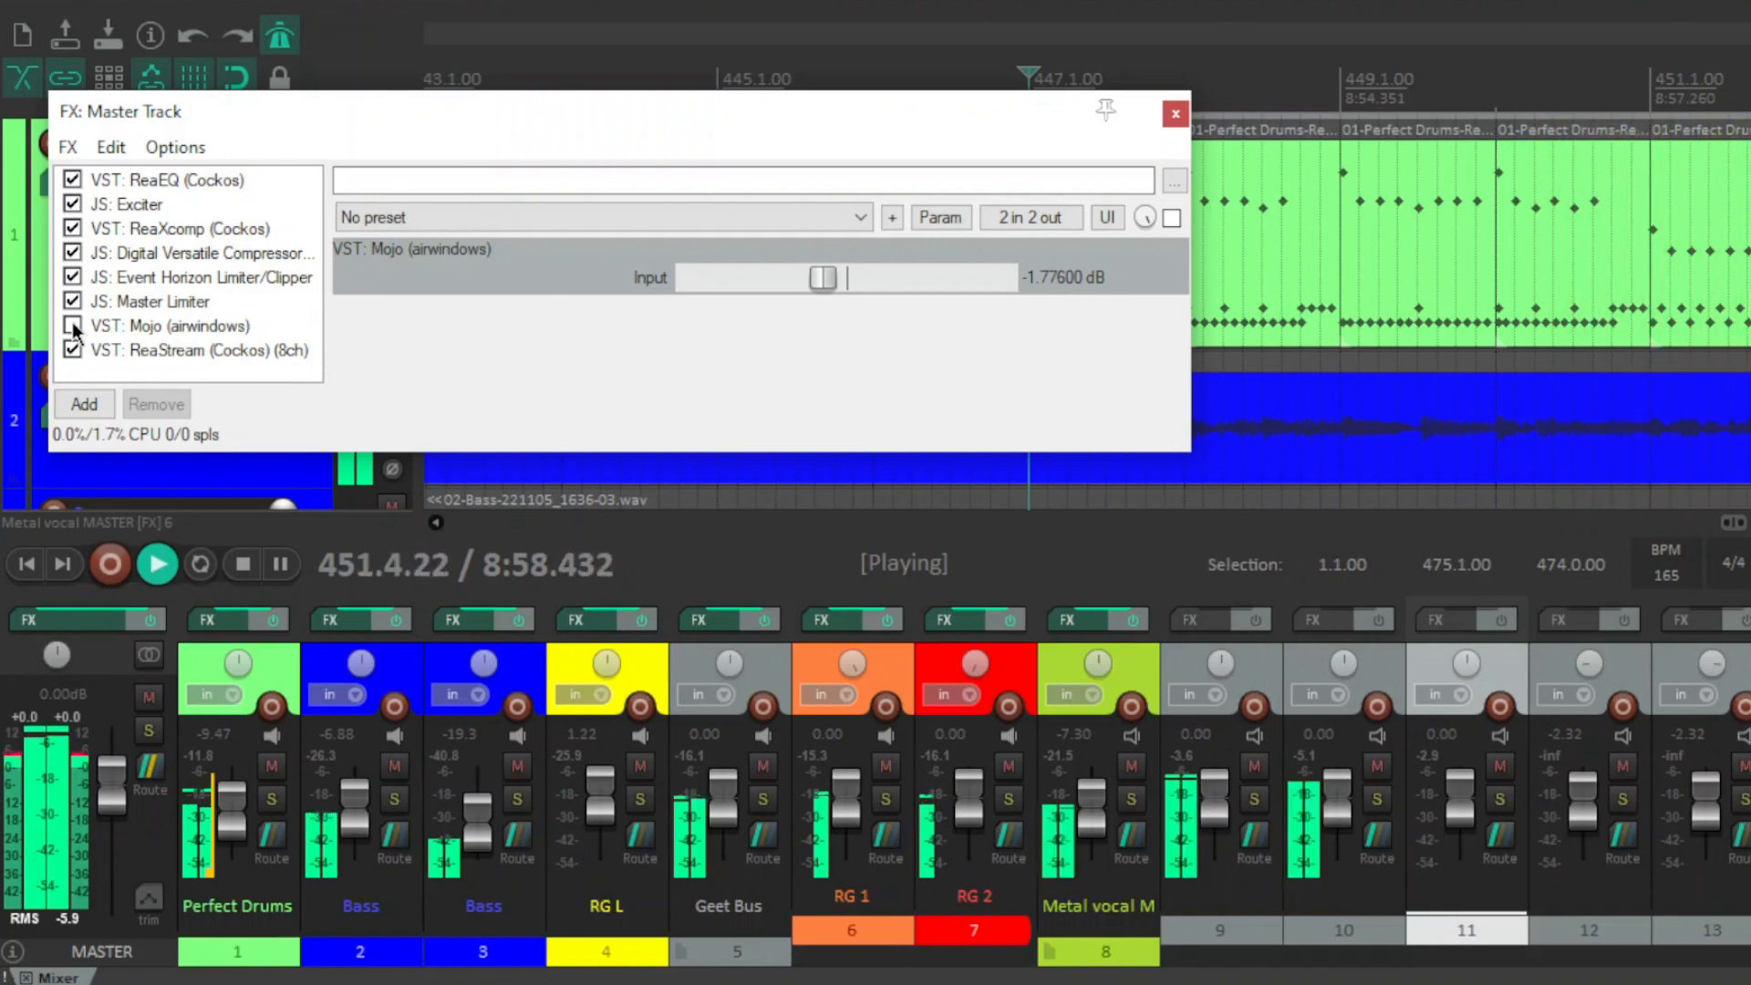
{"action": "key", "text": "space"}
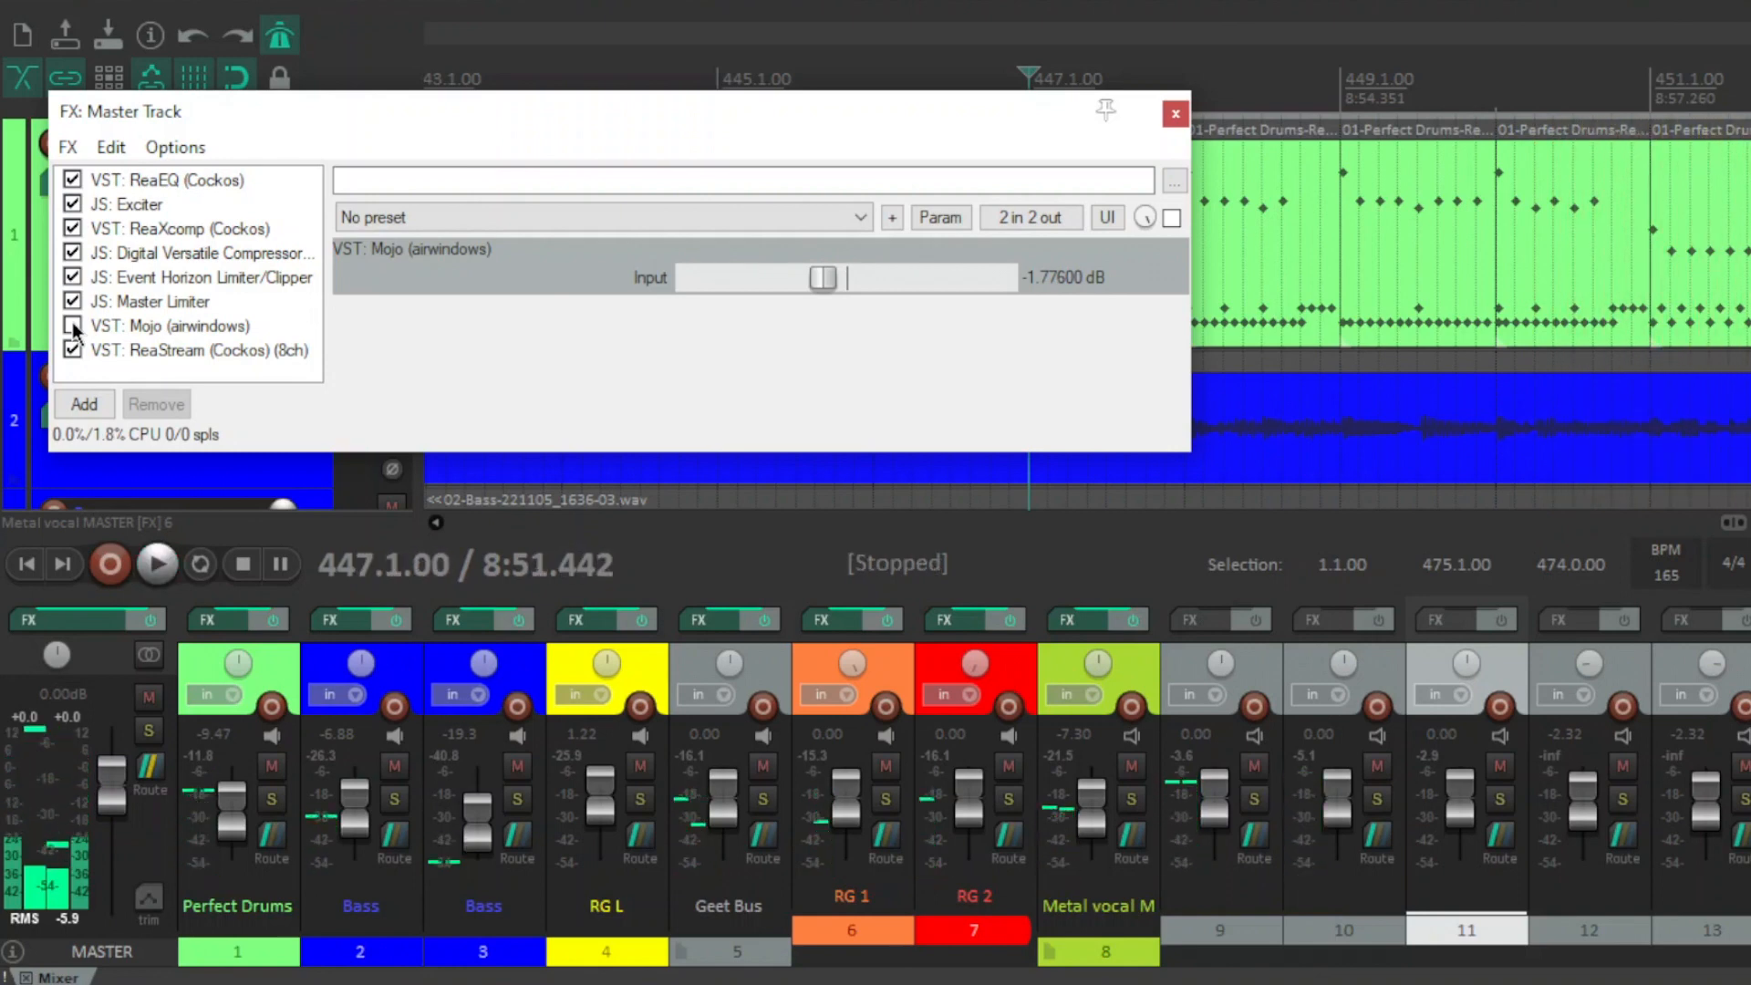
- Re-enable Mojo on the master track and replay the same passage for comparison
{"action": "left_click", "coordinate": [73, 326]}
{"action": "key", "text": "space"}
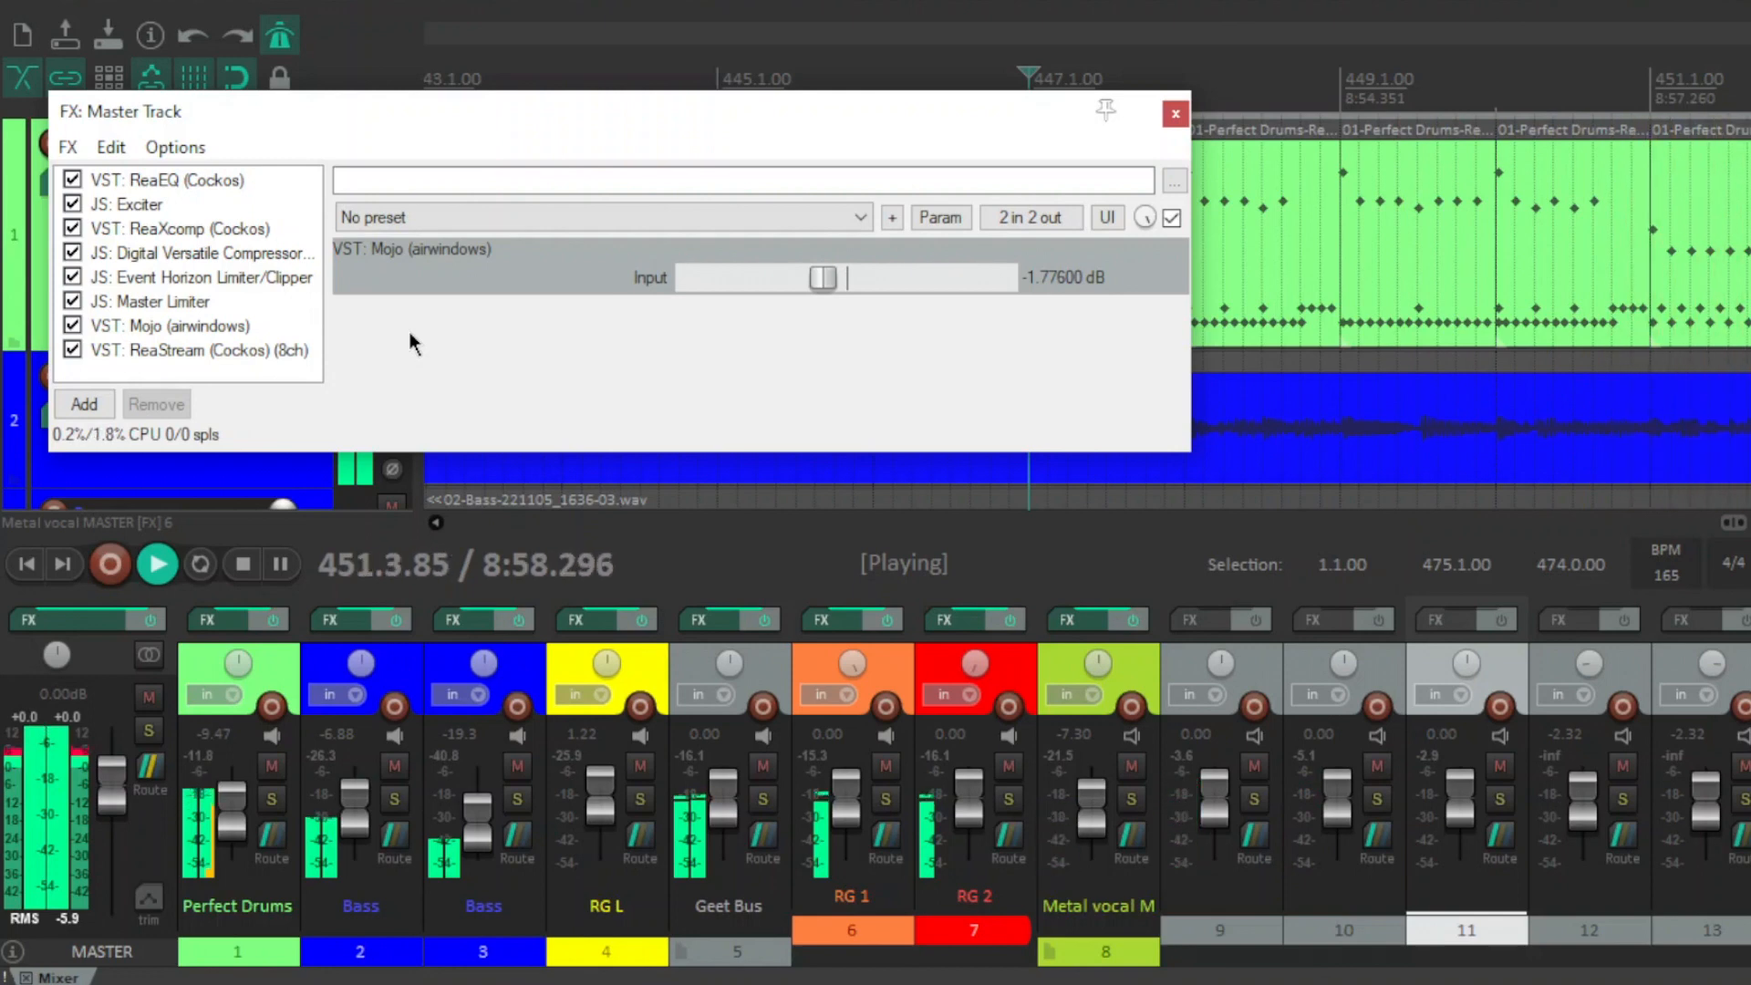
{"action": "key", "text": "space"}
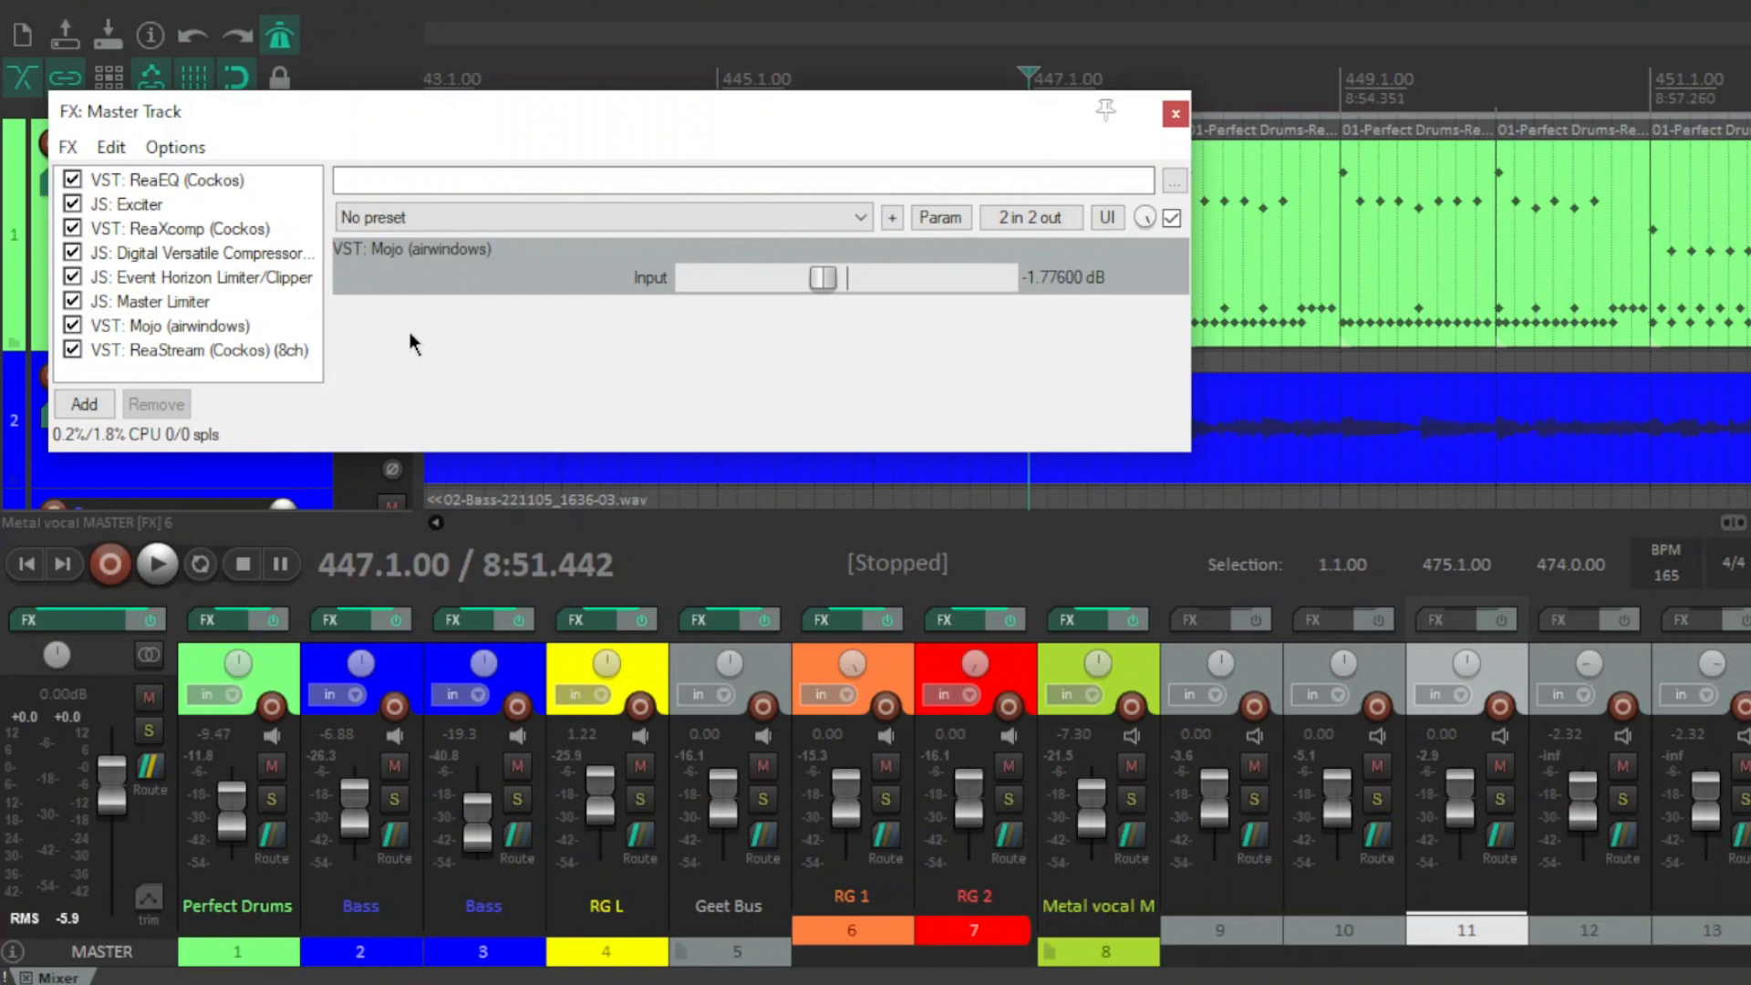
- Close the master track's effects window and hide the mixer
{"action": "key", "text": "Escape"}
{"action": "key", "text": "ctrl+m"}
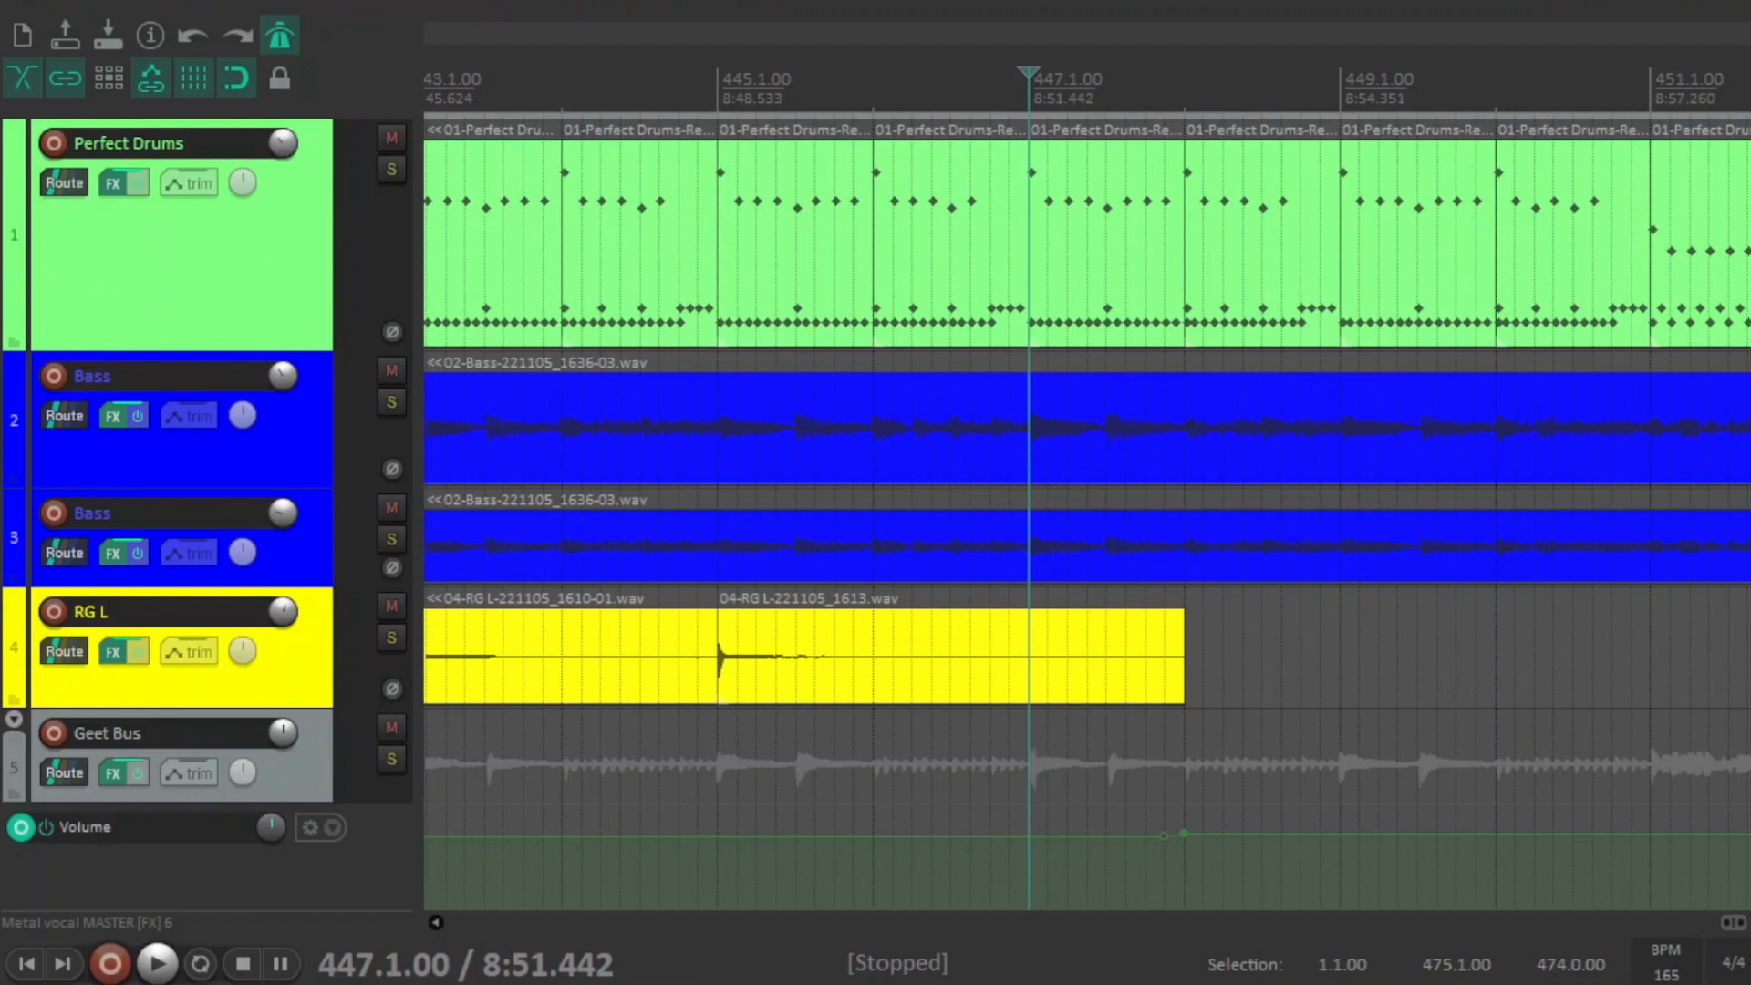
{"action": "scroll", "coordinate": [1085, 514], "scroll_direction": "left", "scroll_amount": 15}
{"action": "scroll", "coordinate": [1085, 513], "scroll_direction": "down", "scroll_amount": 10}
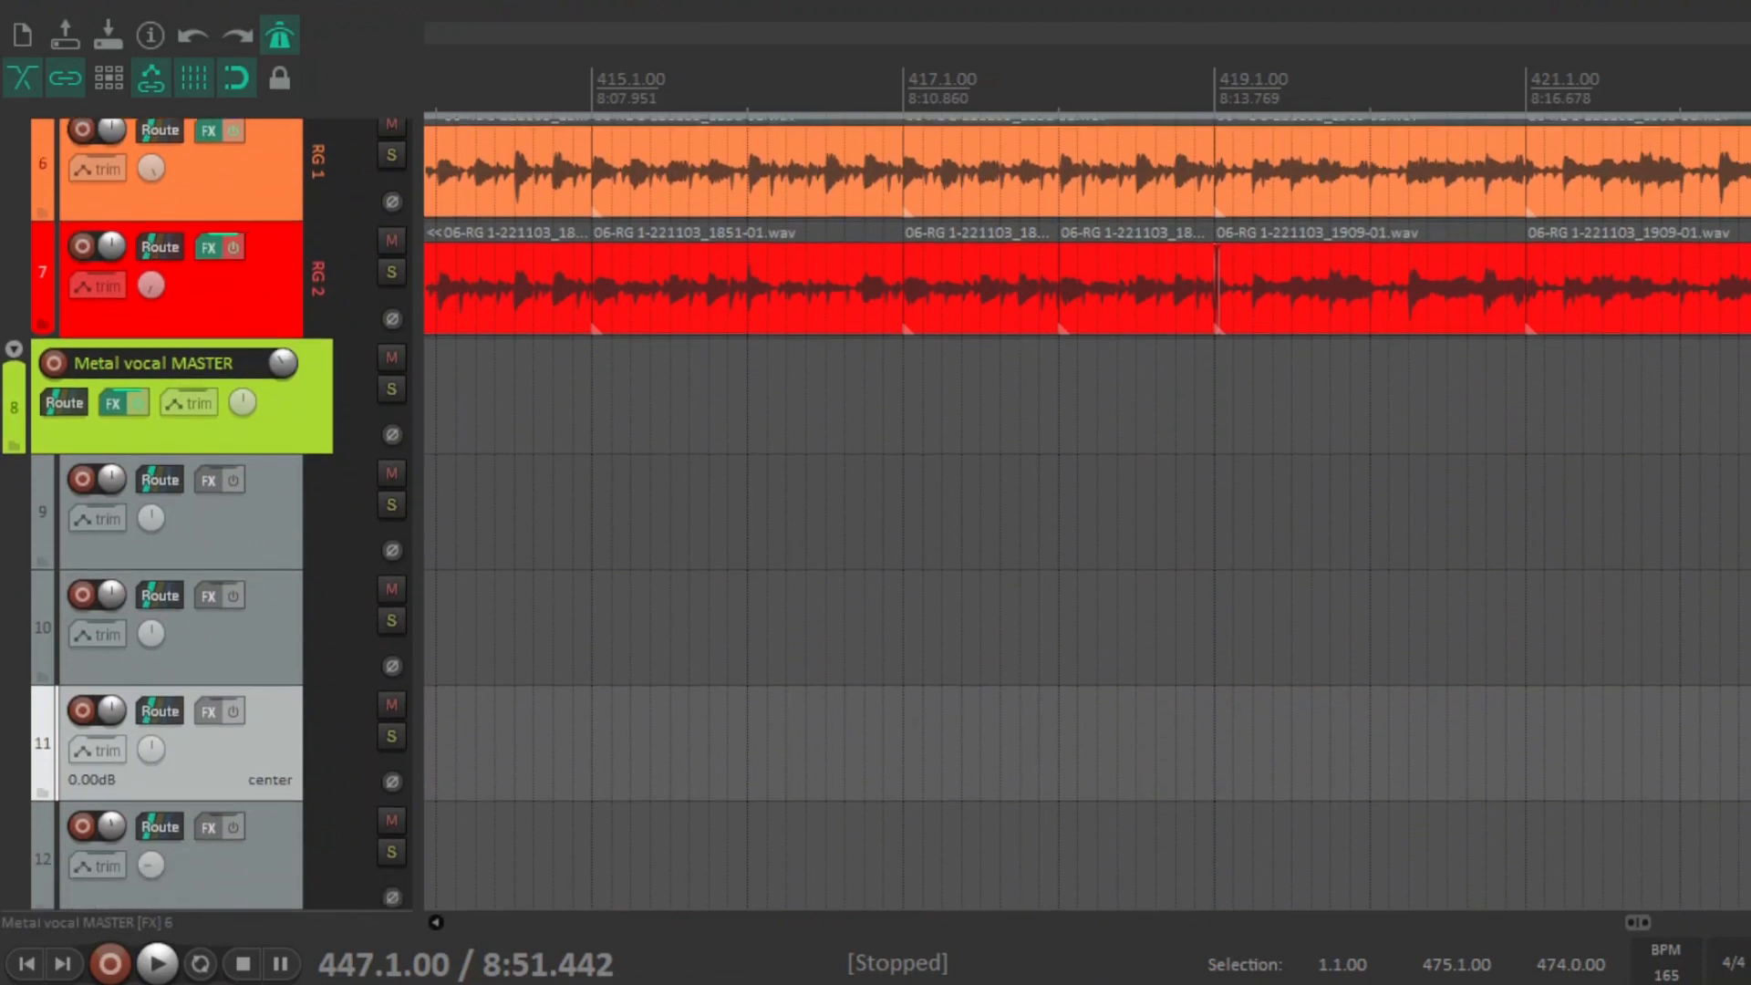
{"action": "scroll", "coordinate": [1329, 639], "scroll_direction": "down", "scroll_amount": 4}
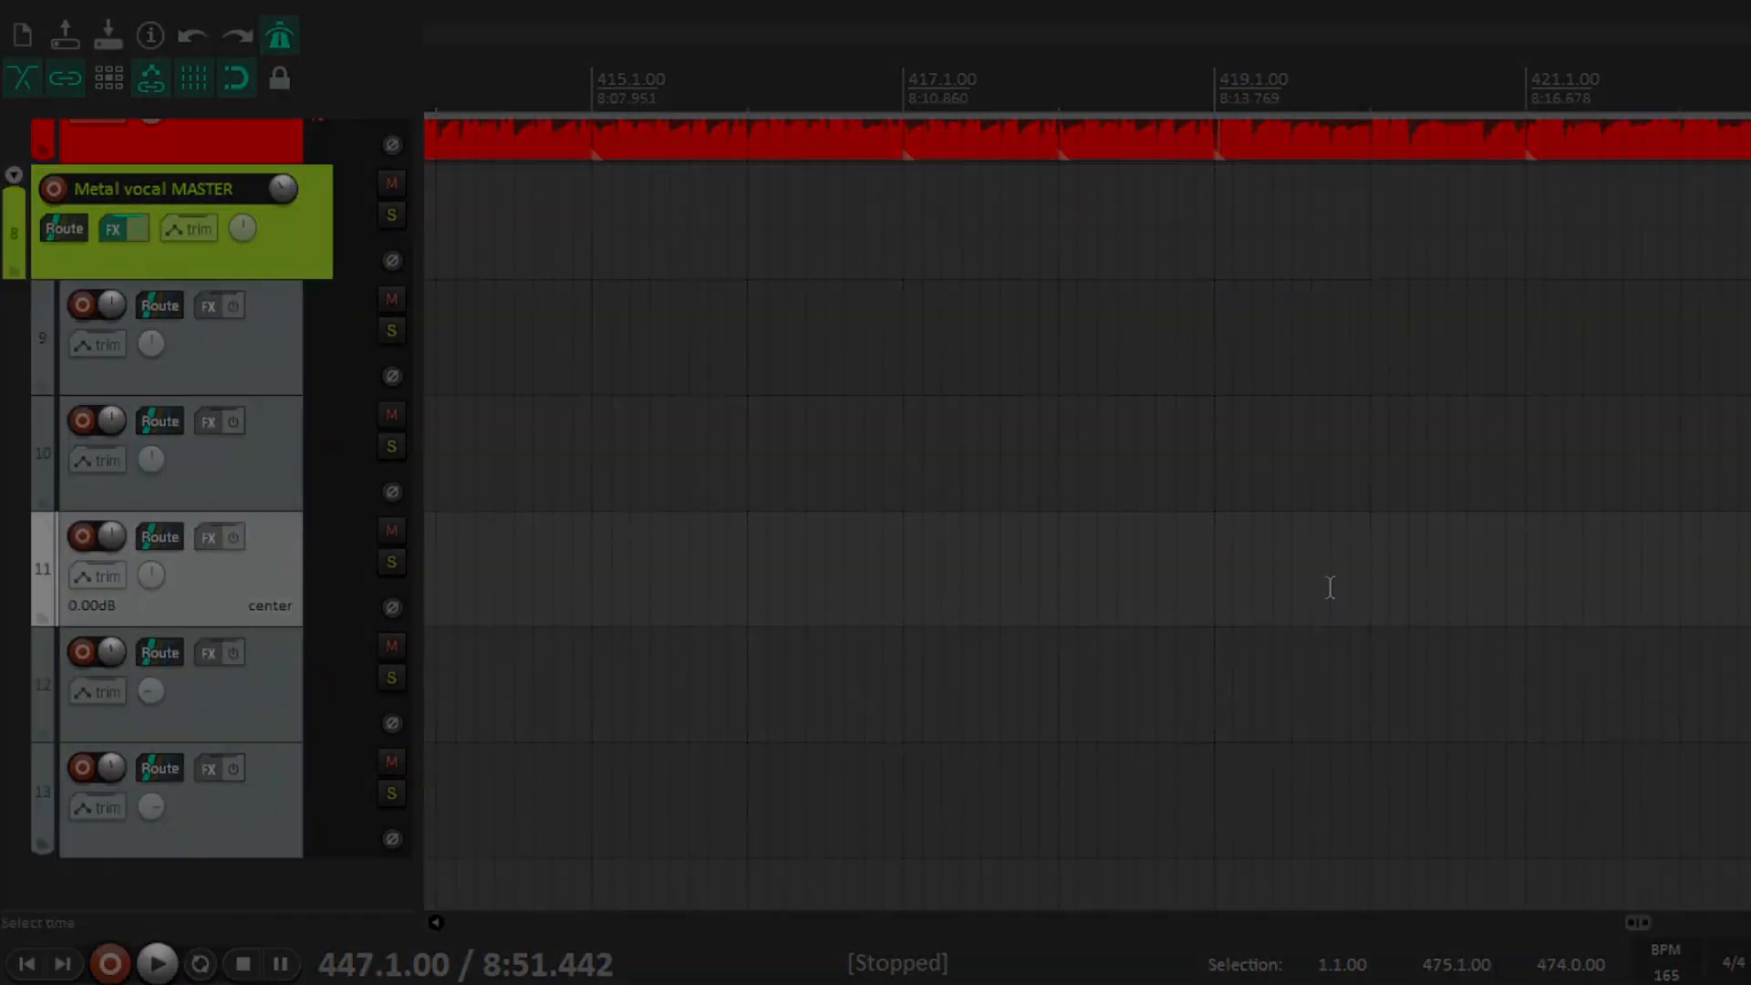